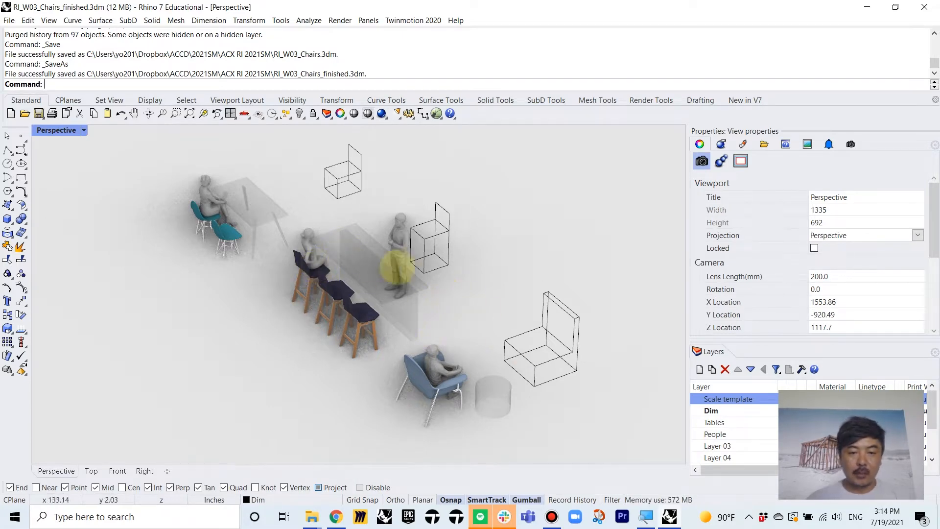
- Examine the finished chair scene from several angles, including the seated figures, tables and wireframe scale templates
{"action": "right_click_drag", "start_coordinate": [397, 267], "coordinate": [389, 297]}
{"action": "scroll", "coordinate": [402, 326], "scroll_direction": "up", "scroll_amount": 10}
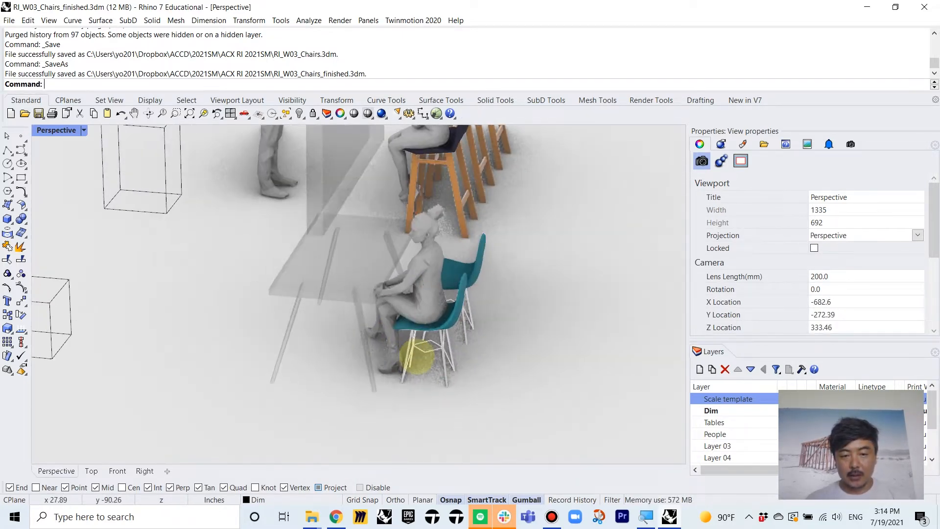
{"action": "right_click_drag", "start_coordinate": [419, 357], "coordinate": [347, 247]}
{"action": "scroll", "coordinate": [448, 317], "scroll_direction": "down", "scroll_amount": 4}
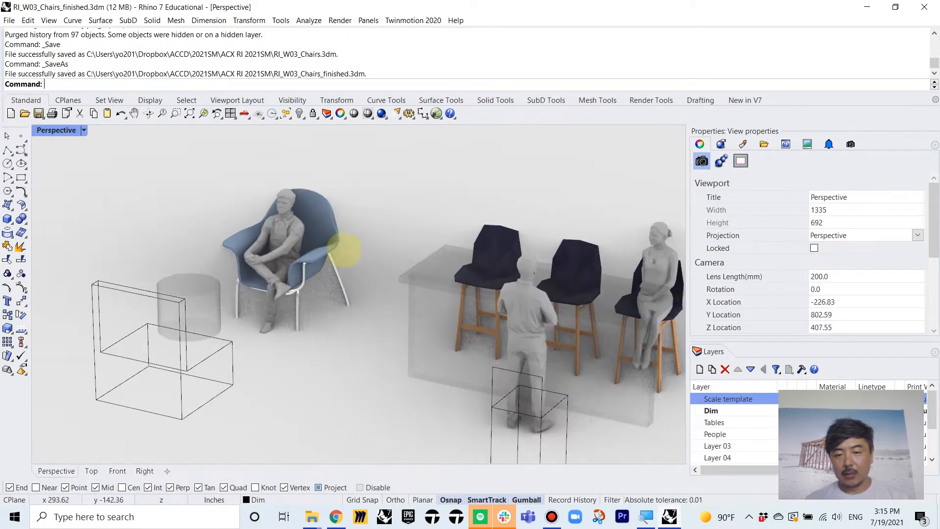
{"action": "scroll", "coordinate": [355, 250], "scroll_direction": "down", "scroll_amount": 4}
{"action": "right_click_drag", "start_coordinate": [637, 313], "coordinate": [304, 390], "text": "shift"}
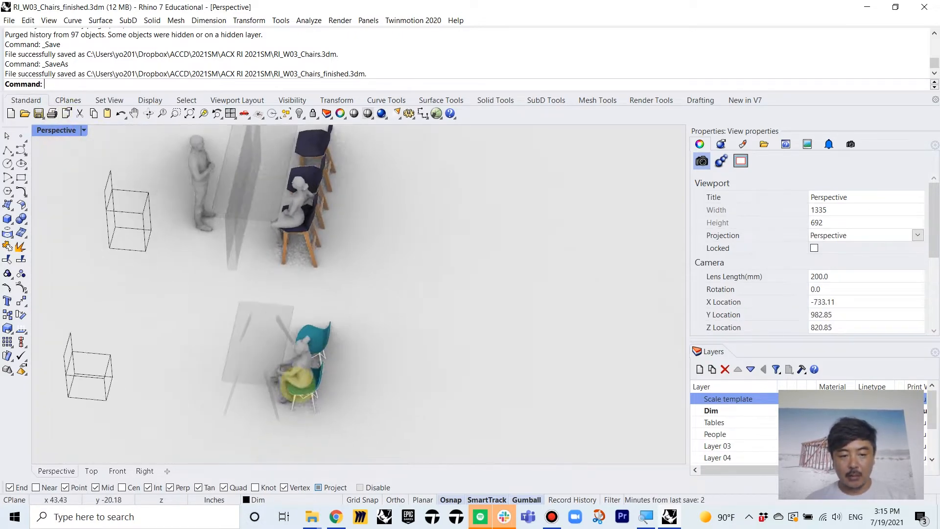
{"action": "right_click_drag", "start_coordinate": [171, 392], "coordinate": [303, 354], "text": "shift"}
- Switch the perspective view to Shaded display and set its camera lens length to 50 mm
{"action": "left_click", "coordinate": [56, 130]}
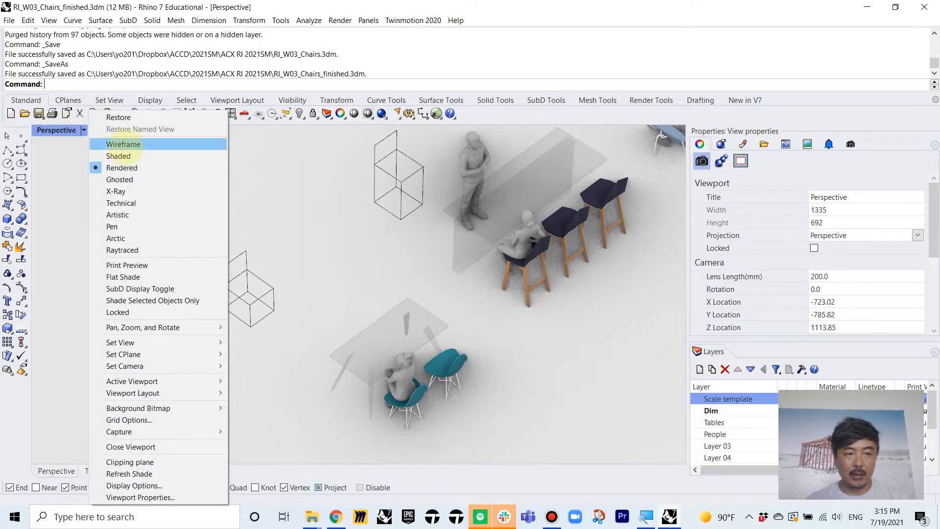
{"action": "left_click", "coordinate": [120, 155]}
{"action": "scroll", "coordinate": [279, 306], "scroll_direction": "up", "scroll_amount": 5}
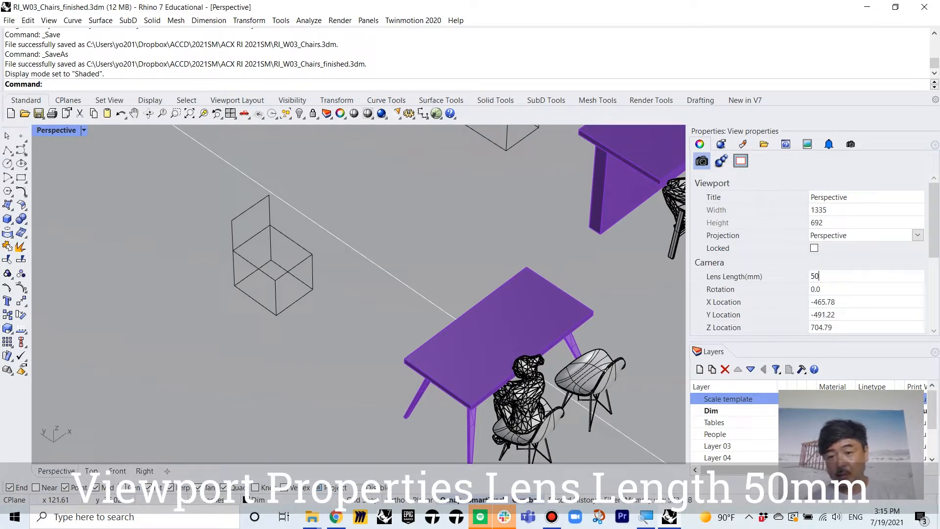
{"action": "key", "text": "Return"}
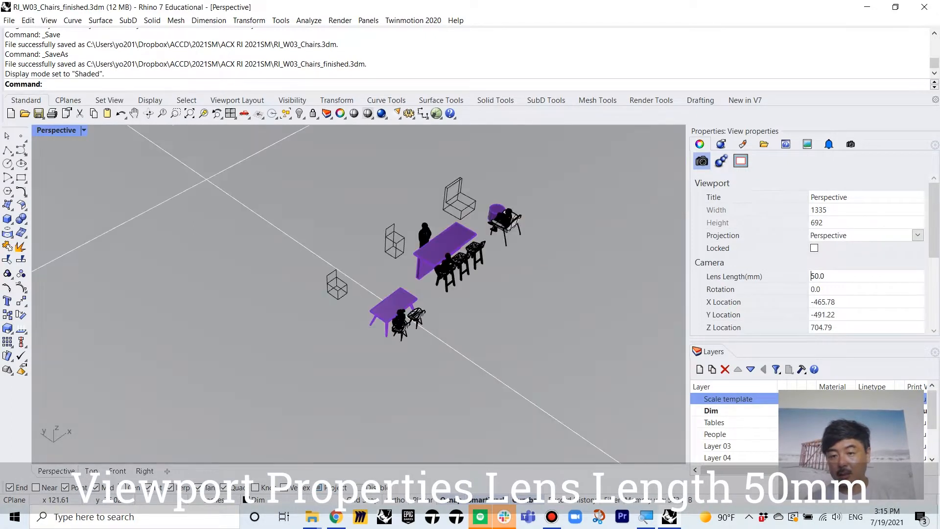
{"action": "scroll", "coordinate": [311, 310], "scroll_direction": "up", "scroll_amount": 10}
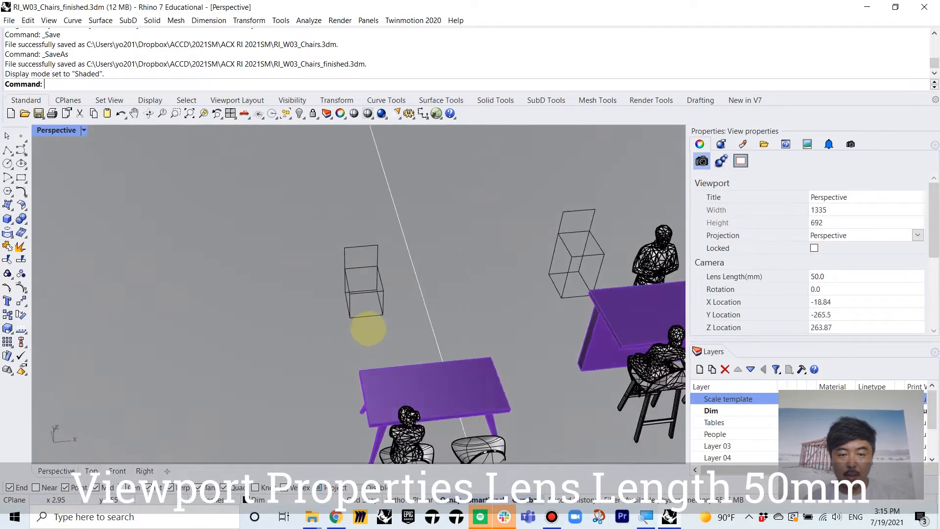
{"action": "right_click_drag", "start_coordinate": [381, 321], "coordinate": [397, 326]}
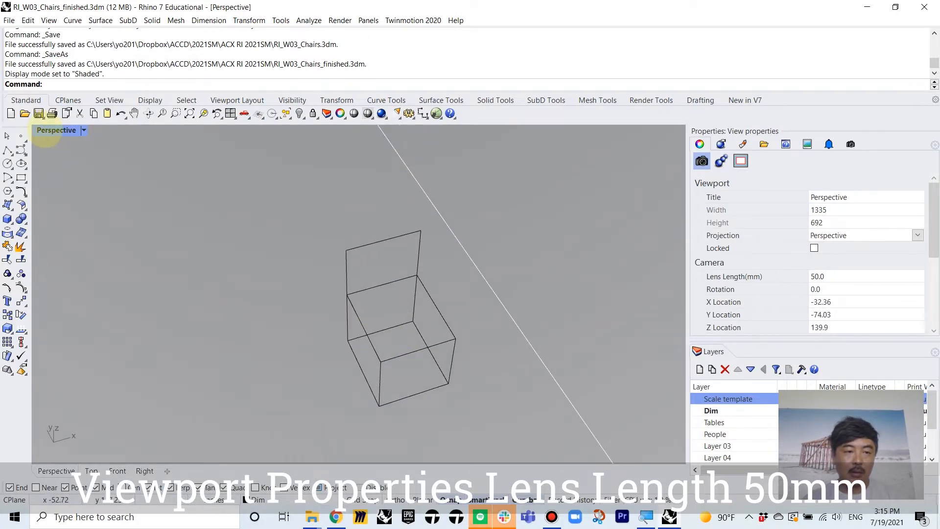
- Show the Top view maximized around the rectangular outline of the chair template nearest the origin
{"action": "double_click", "coordinate": [45, 130]}
{"action": "scroll", "coordinate": [168, 199], "scroll_direction": "down", "scroll_amount": 12}
{"action": "right_click_drag", "start_coordinate": [125, 192], "coordinate": [178, 204]}
{"action": "scroll", "coordinate": [162, 162], "scroll_direction": "up", "scroll_amount": 6}
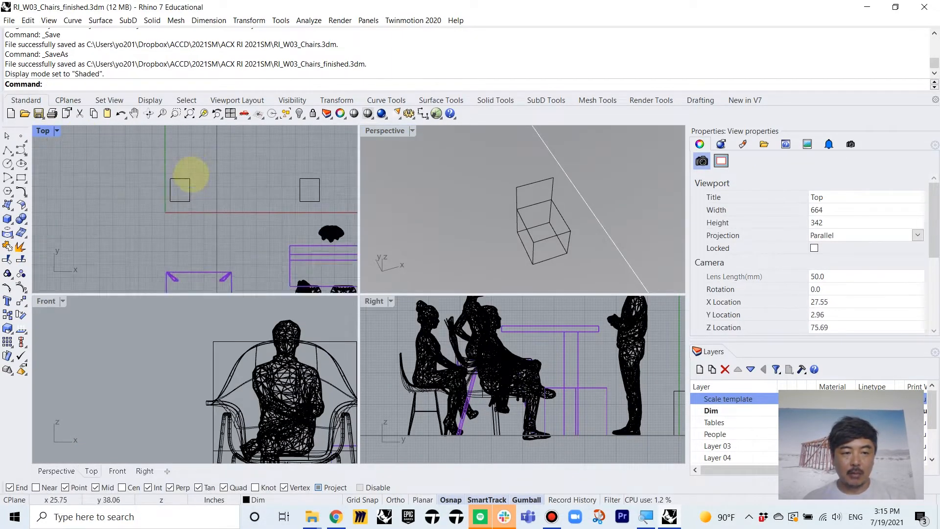
{"action": "scroll", "coordinate": [191, 174], "scroll_direction": "up", "scroll_amount": 6}
{"action": "double_click", "coordinate": [44, 130]}
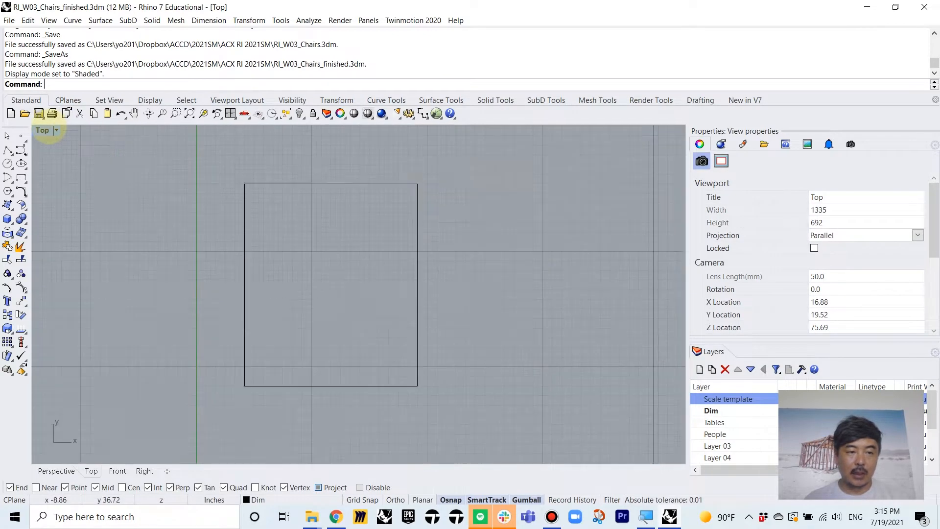
- Draw a degree-3 control-point curve down the left side of the seat rectangle, from its upper edge to its lower edge
{"action": "left_click", "coordinate": [7, 150]}
{"action": "scroll", "coordinate": [296, 193], "scroll_direction": "up", "scroll_amount": 5}
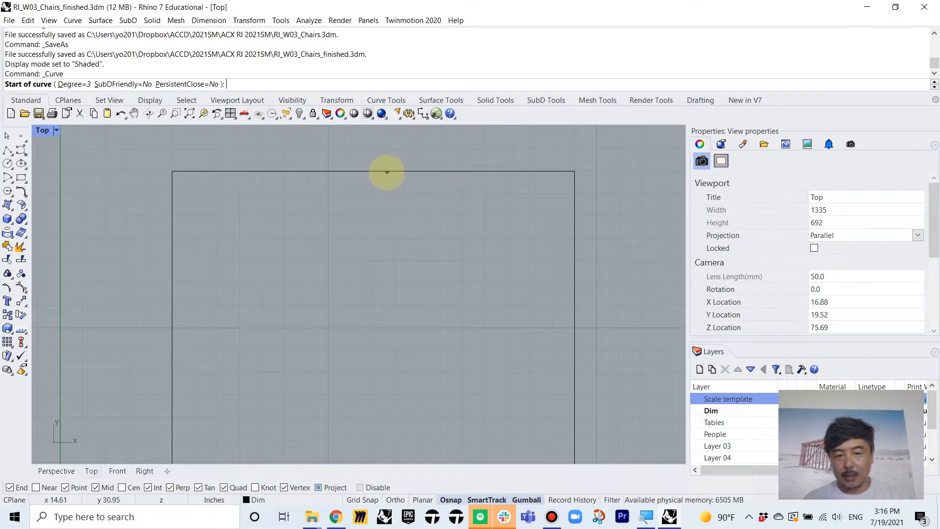
{"action": "left_click", "coordinate": [344, 171]}
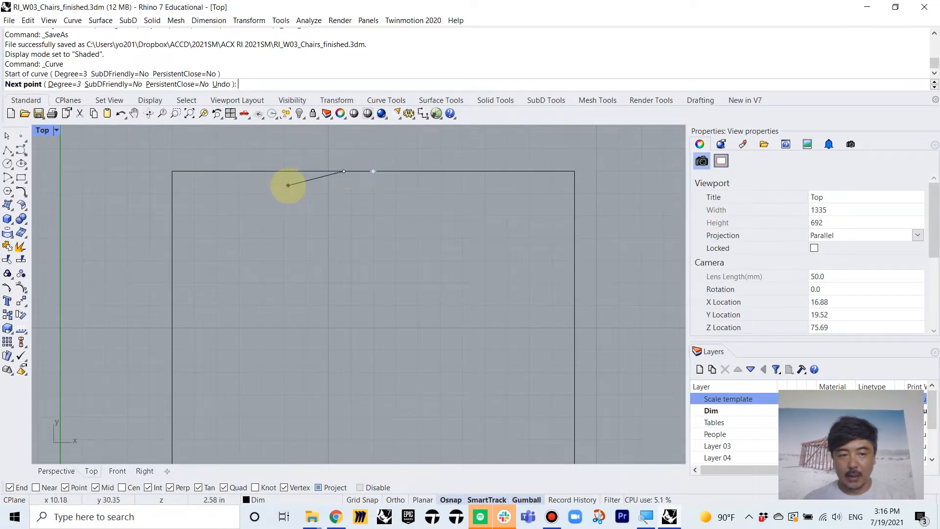
{"action": "left_click", "coordinate": [274, 182]}
{"action": "left_click", "coordinate": [228, 235]}
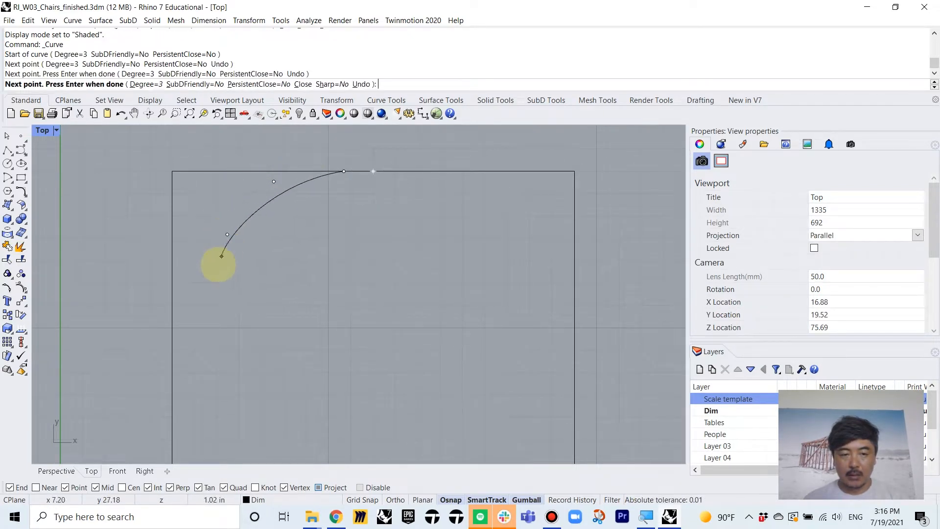
{"action": "left_click", "coordinate": [217, 295]}
{"action": "scroll", "coordinate": [224, 323], "scroll_direction": "down", "scroll_amount": 5}
{"action": "left_click", "coordinate": [234, 258]}
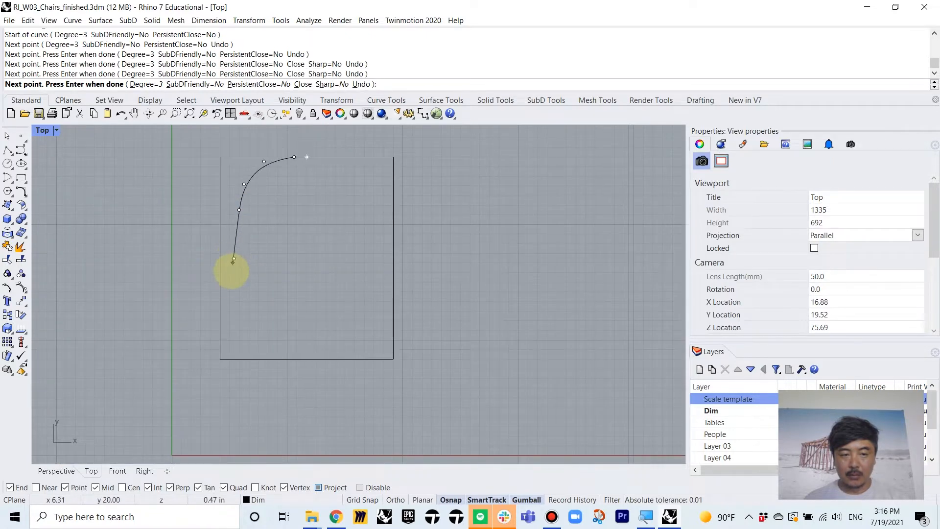
{"action": "left_click", "coordinate": [222, 299]}
{"action": "left_click", "coordinate": [223, 332]}
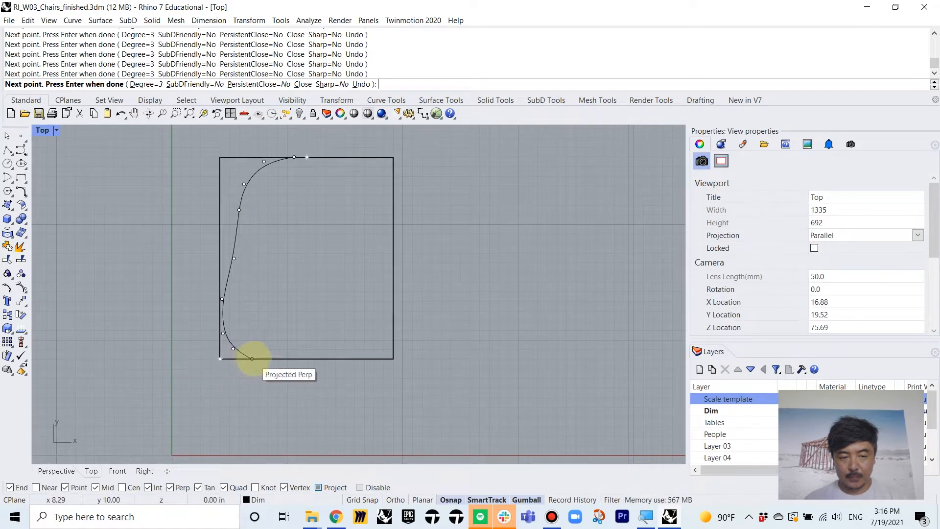
{"action": "left_click", "coordinate": [252, 359]}
{"action": "left_click", "coordinate": [284, 359]}
{"action": "key", "text": "Return"}
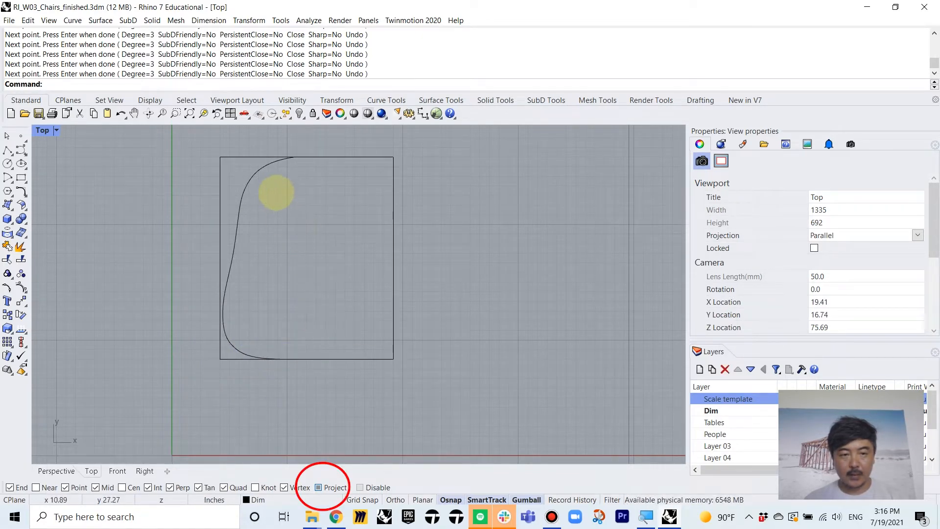
- Create a new layer named Layer 01 and move the seat's side curve onto it
{"action": "left_click", "coordinate": [252, 175]}
{"action": "key", "text": "Tab"}
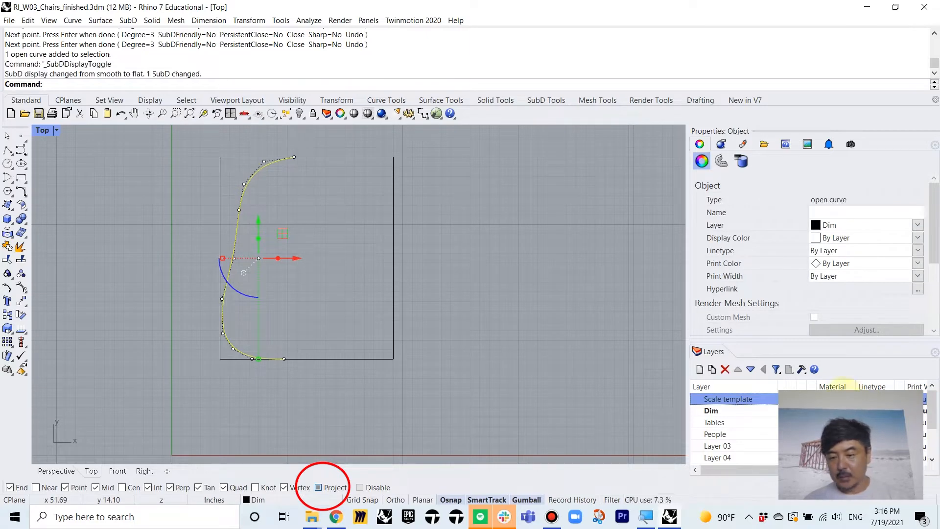
{"action": "scroll", "coordinate": [773, 425], "scroll_direction": "down", "scroll_amount": 2}
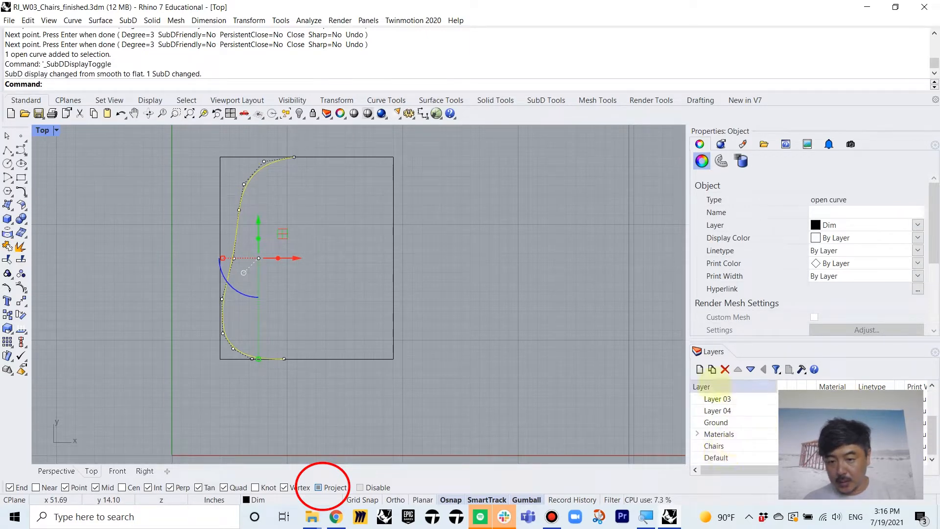
{"action": "left_click", "coordinate": [699, 369]}
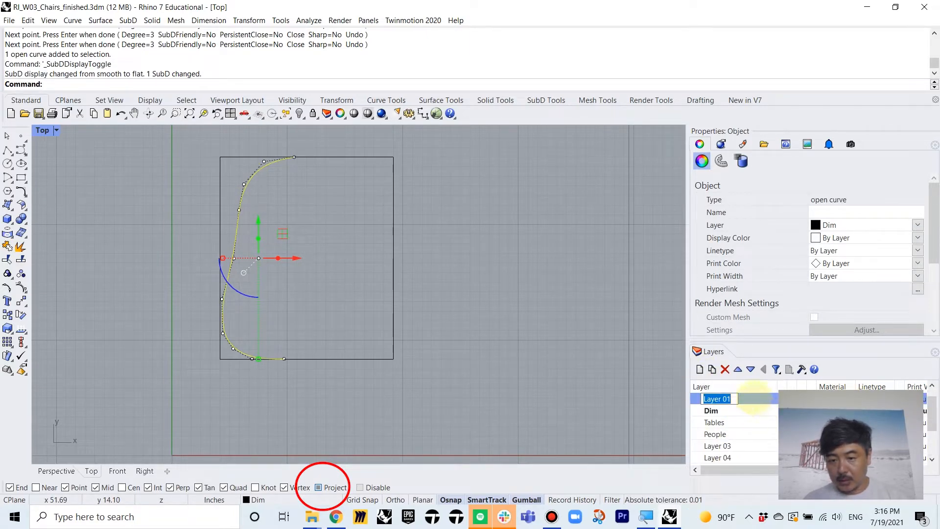
{"action": "right_click", "coordinate": [753, 397]}
{"action": "left_click", "coordinate": [799, 349]}
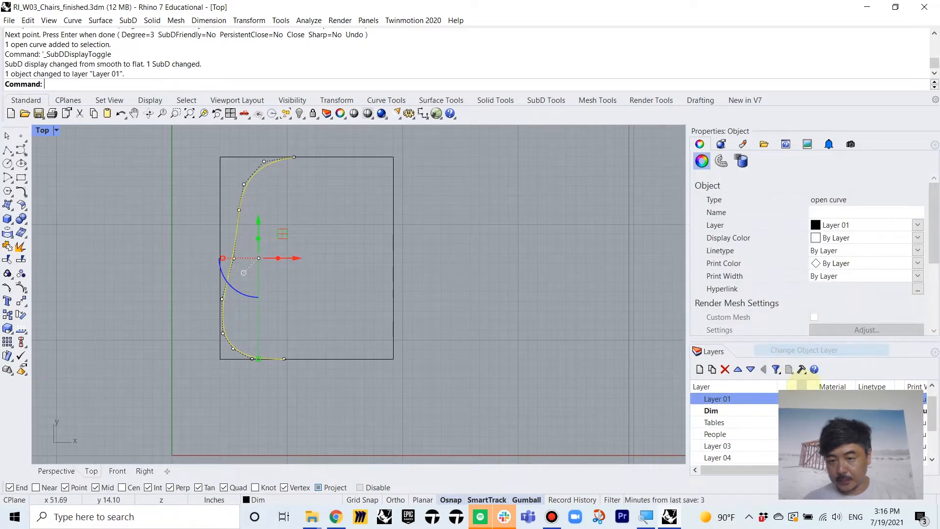
- Set the display color of Layer 01 to red and deselect the curve
{"action": "left_click", "coordinate": [807, 398]}
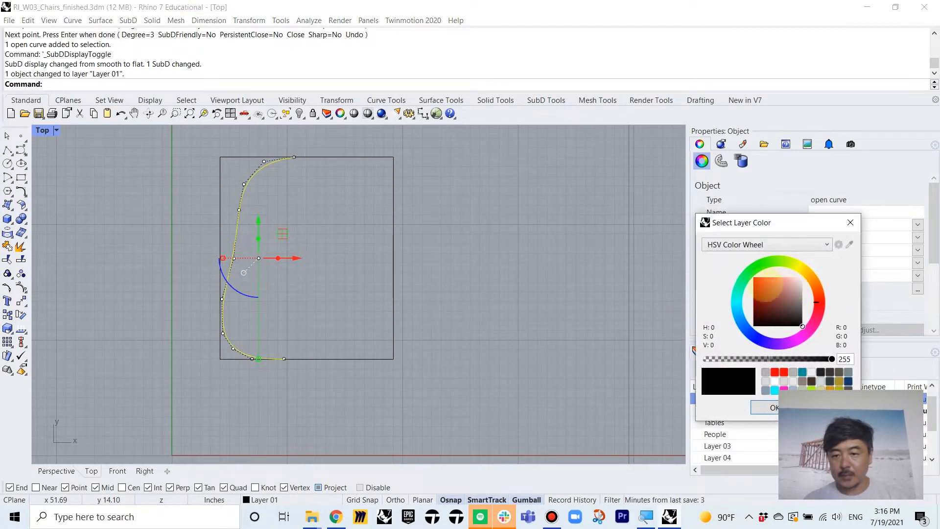
{"action": "left_click", "coordinate": [754, 278]}
{"action": "left_click", "coordinate": [766, 407]}
{"action": "left_click", "coordinate": [465, 263]}
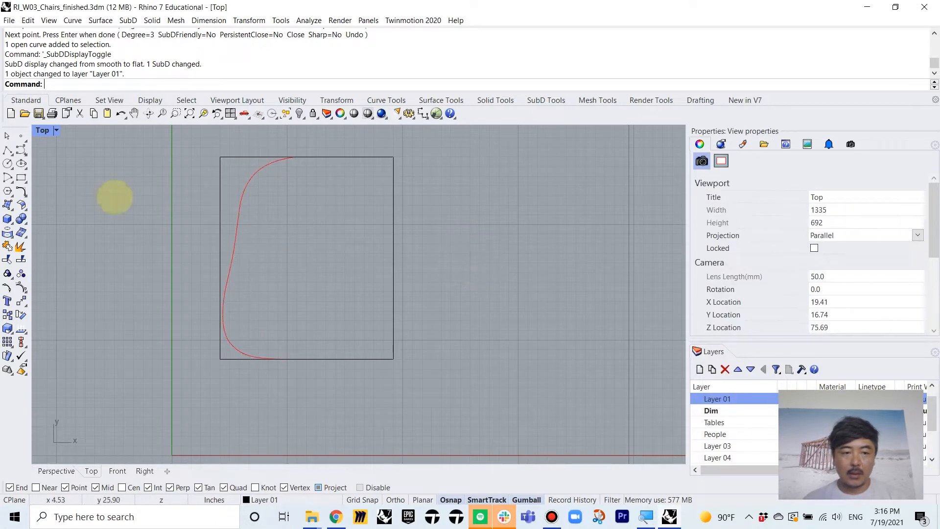
{"action": "left_click", "coordinate": [20, 150]}
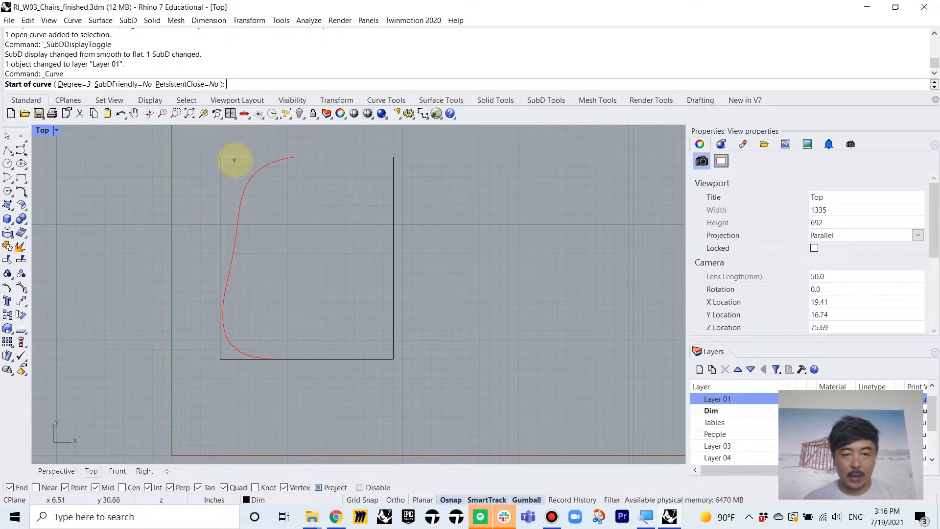
{"action": "scroll", "coordinate": [235, 157], "scroll_direction": "up", "scroll_amount": 5}
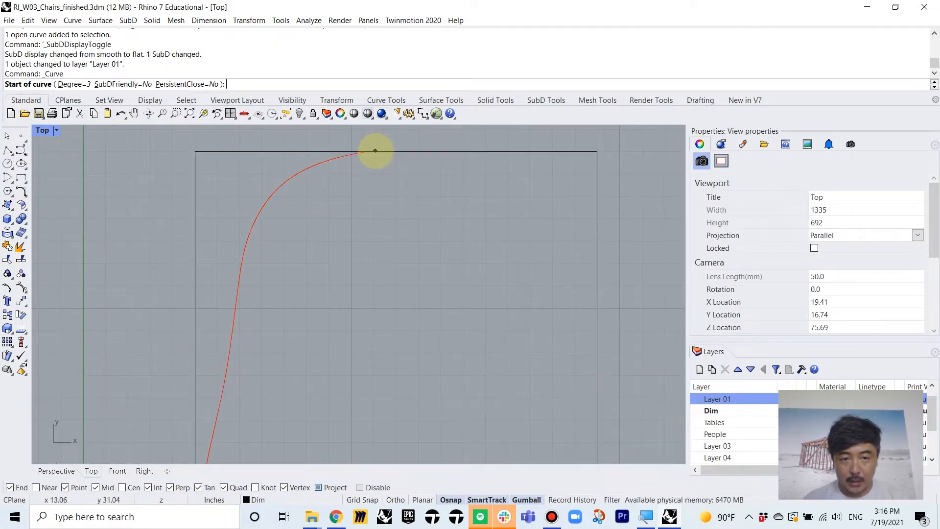
{"action": "scroll", "coordinate": [373, 152], "scroll_direction": "up", "scroll_amount": 3}
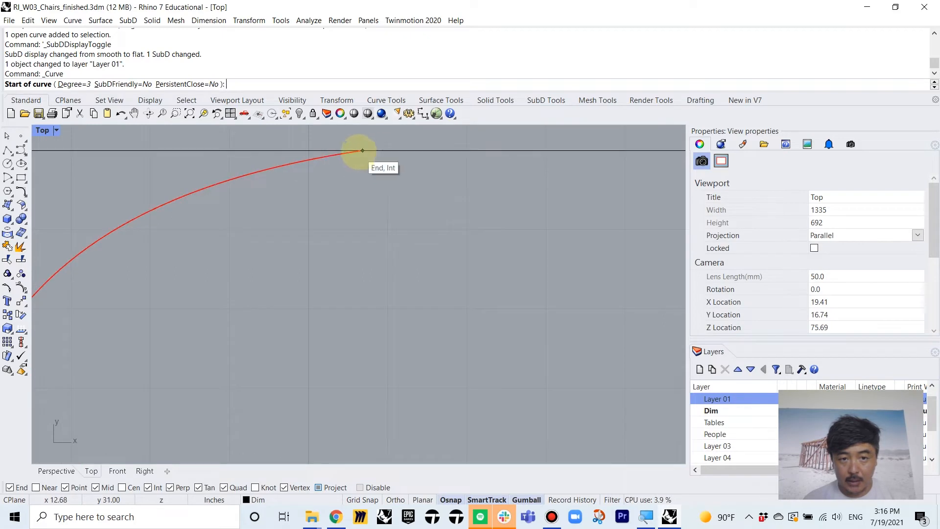
{"action": "left_click", "coordinate": [408, 151]}
{"action": "left_click", "coordinate": [331, 229]}
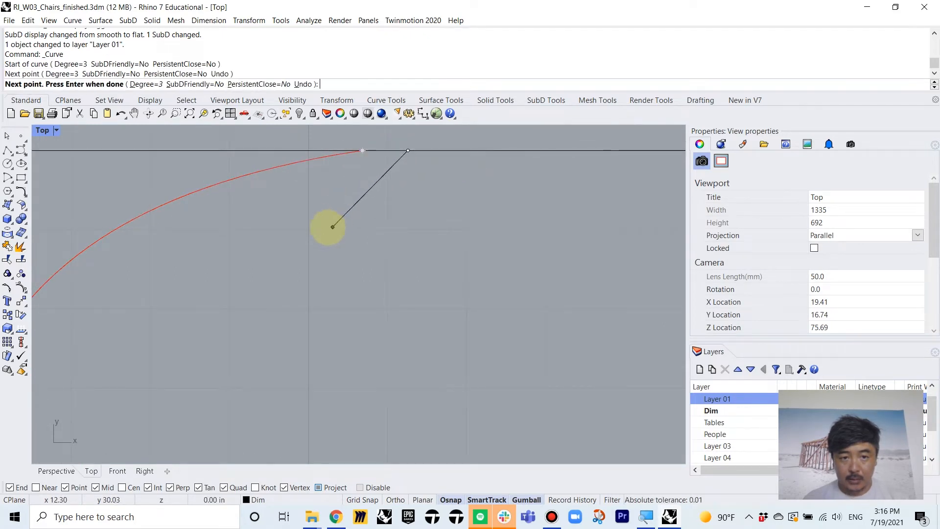
{"action": "scroll", "coordinate": [286, 268], "scroll_direction": "down", "scroll_amount": 3}
{"action": "key", "text": "Return"}
- Make Layer 01 the current layer and delete the short black curve at the seat rectangle's upper edge
{"action": "left_click", "coordinate": [767, 399]}
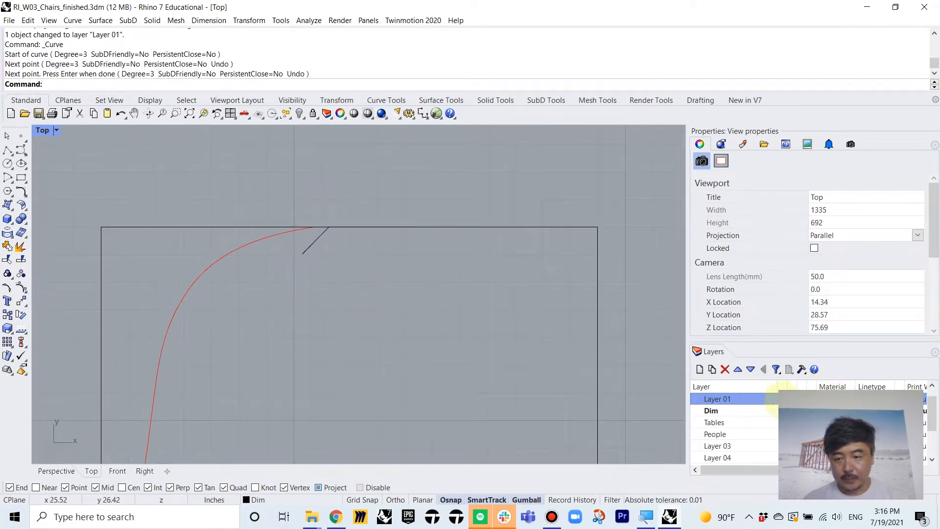
{"action": "left_click", "coordinate": [318, 238]}
{"action": "key", "text": "Delete"}
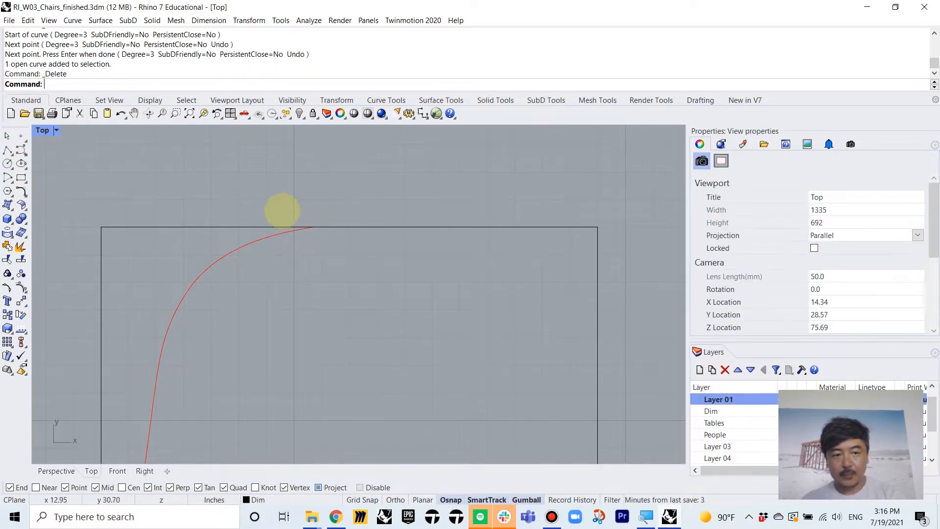
- Draw a second degree-3 curve inside the first, from the rectangle's upper edge to its lower edge, keeping the curves' end points apart
{"action": "left_click", "coordinate": [21, 149]}
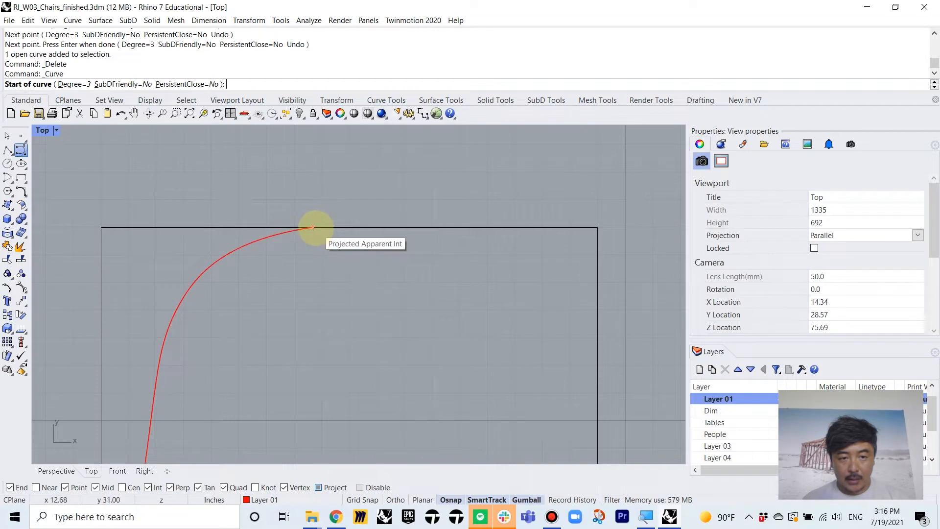
{"action": "left_click", "coordinate": [333, 227]}
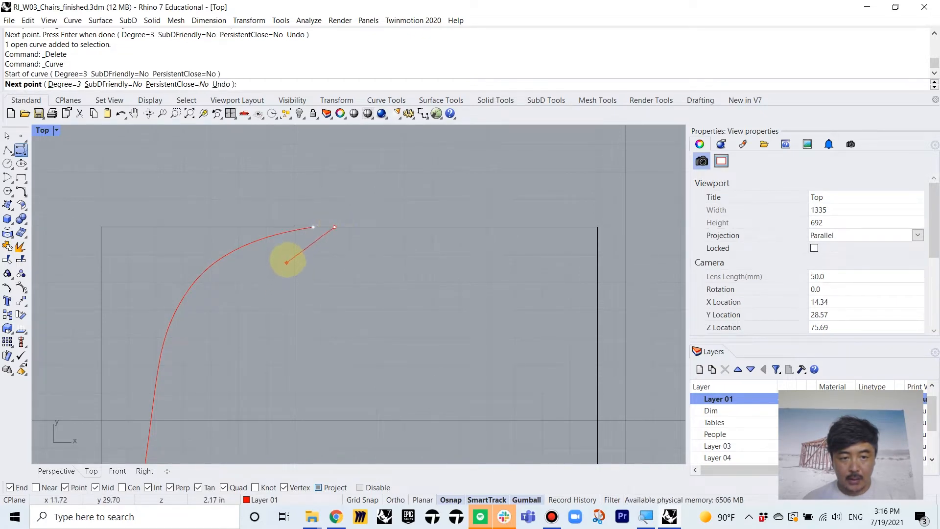
{"action": "left_click", "coordinate": [291, 251]}
{"action": "left_click", "coordinate": [236, 282]}
{"action": "scroll", "coordinate": [245, 329], "scroll_direction": "down", "scroll_amount": 5}
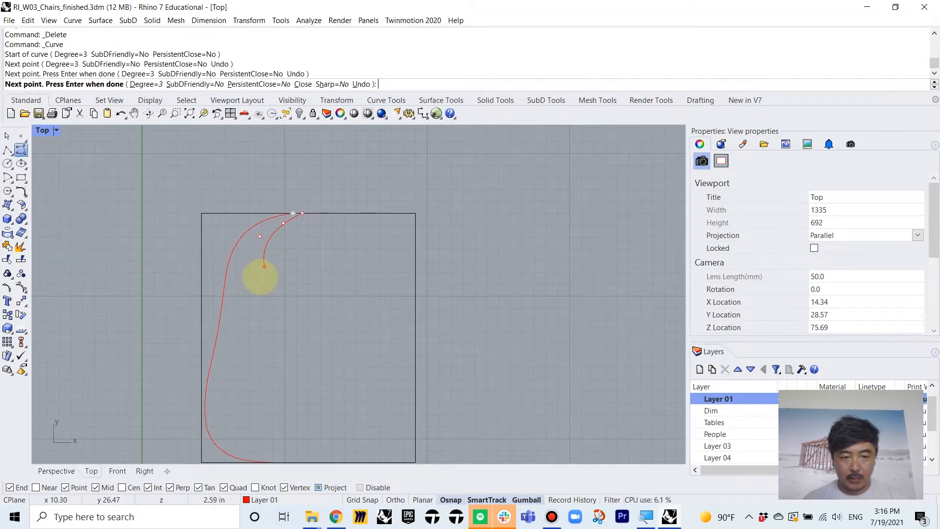
{"action": "left_click", "coordinate": [259, 283]}
{"action": "left_click", "coordinate": [241, 338]}
{"action": "left_click", "coordinate": [240, 383]}
{"action": "right_click_drag", "start_coordinate": [246, 419], "coordinate": [268, 332]}
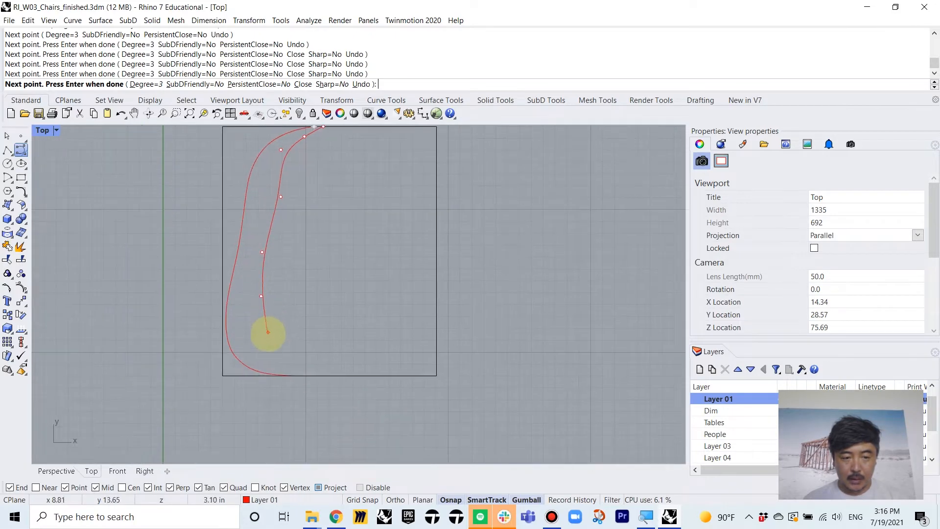
{"action": "left_click", "coordinate": [267, 339]}
{"action": "scroll", "coordinate": [299, 366], "scroll_direction": "up", "scroll_amount": 4}
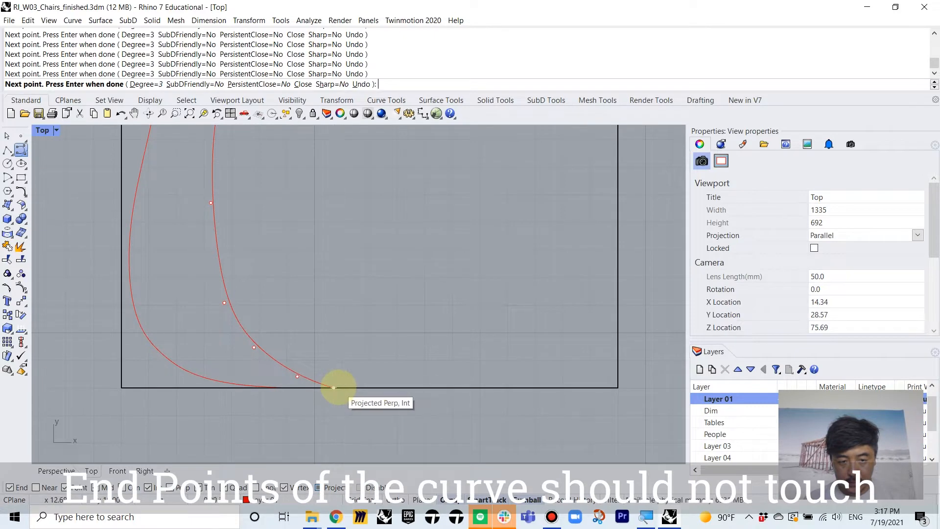
{"action": "left_click", "coordinate": [333, 387]}
{"action": "key", "text": "Return"}
- Mirror both side curves across the seat rectangle's vertical centre line, keeping the originals
{"action": "scroll", "coordinate": [383, 269], "scroll_direction": "down", "scroll_amount": 8}
{"action": "right_click_drag", "start_coordinate": [402, 213], "coordinate": [340, 310]}
{"action": "left_click_drag", "start_coordinate": [338, 284], "coordinate": [229, 229]}
{"action": "right_click_drag", "start_coordinate": [307, 237], "coordinate": [255, 230]}
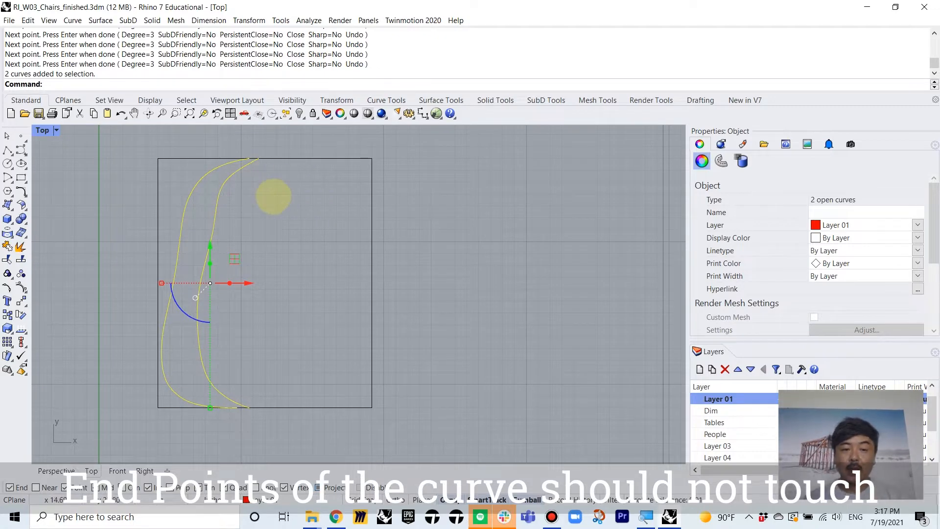
{"action": "key", "text": "Return"}
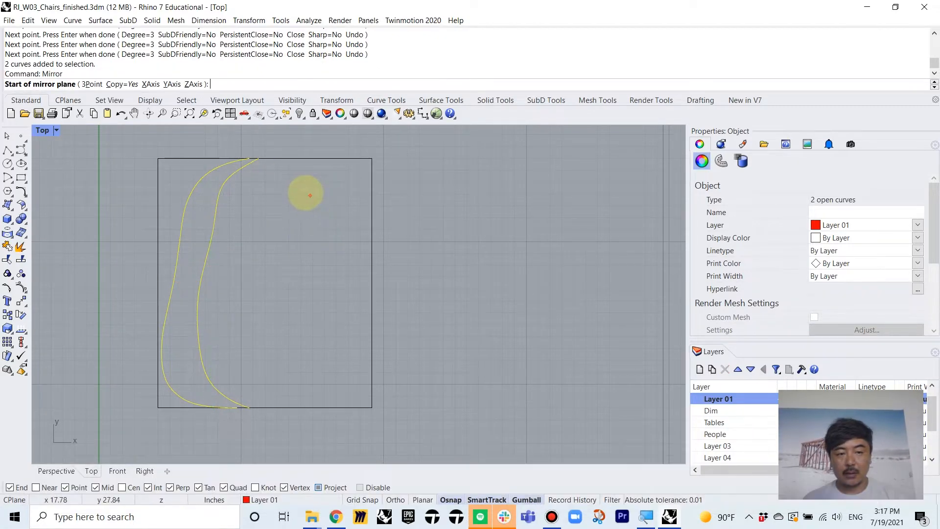
{"action": "left_click", "coordinate": [265, 158]}
{"action": "left_click", "coordinate": [263, 206]}
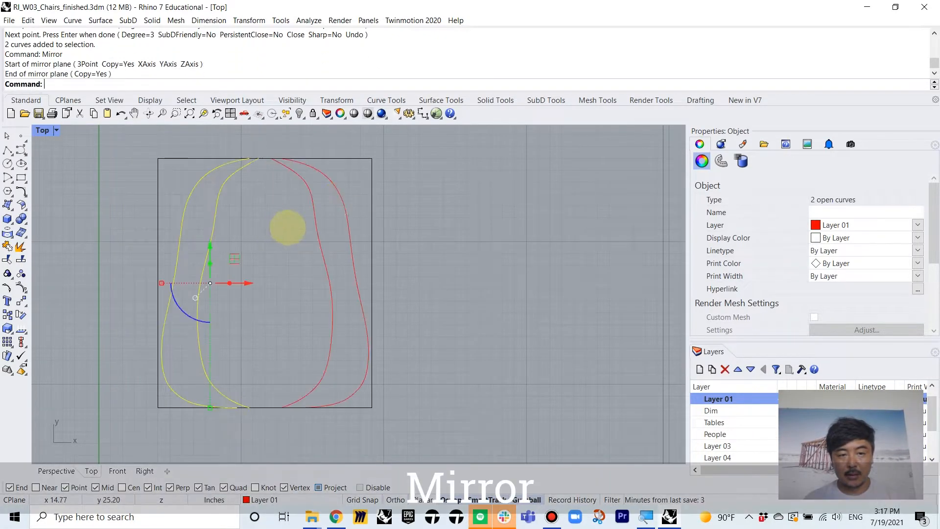
- Turn on the control points of all four curves and zoom all four viewports to the chair's curves and template
{"action": "left_click_drag", "start_coordinate": [348, 177], "coordinate": [183, 220]}
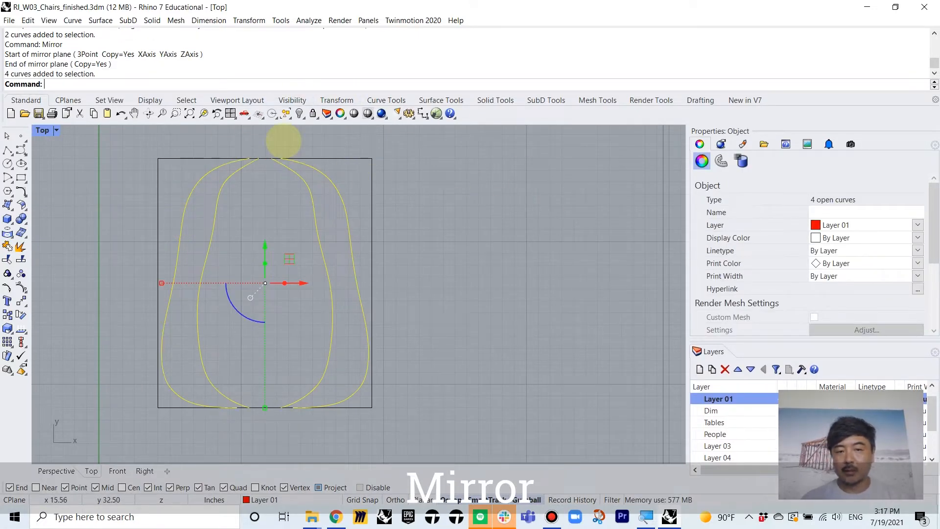
{"action": "key", "text": "Return"}
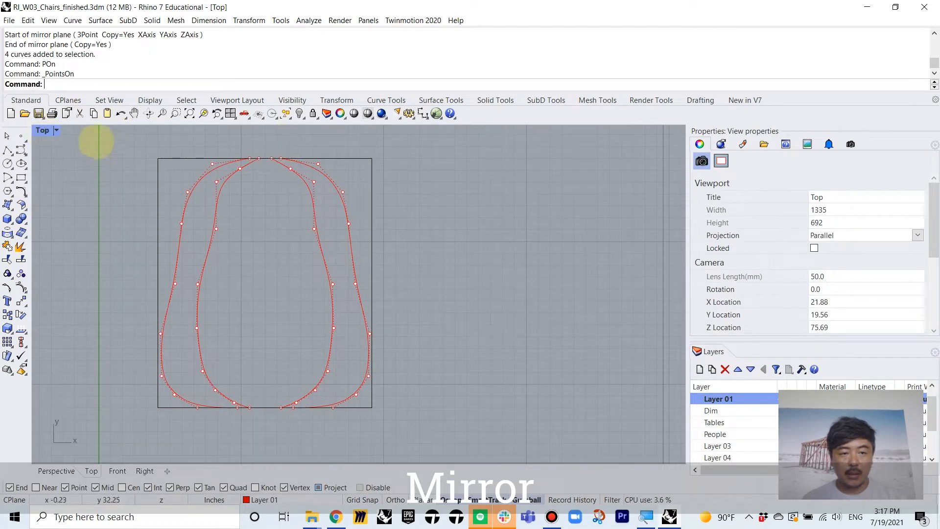
{"action": "scroll", "coordinate": [98, 142], "scroll_direction": "down", "scroll_amount": 4}
{"action": "key", "text": "ctrl+a"}
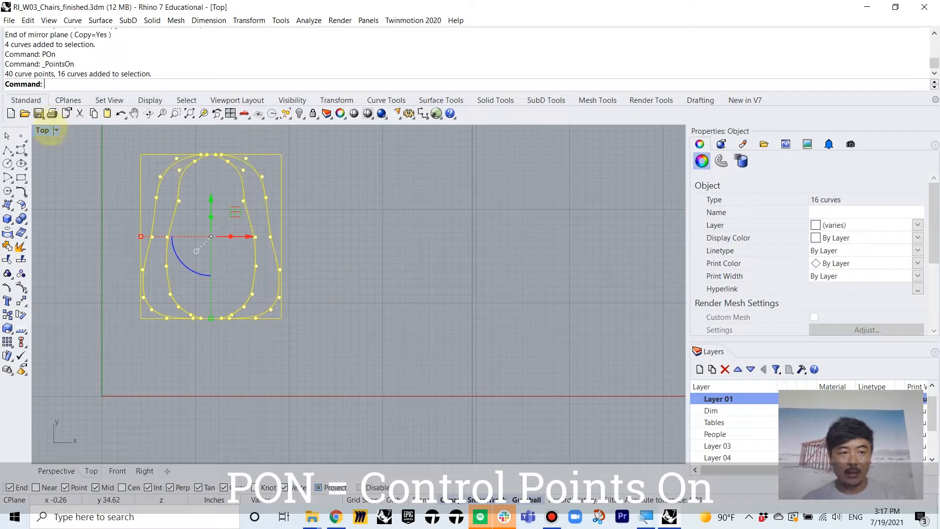
{"action": "double_click", "coordinate": [43, 130]}
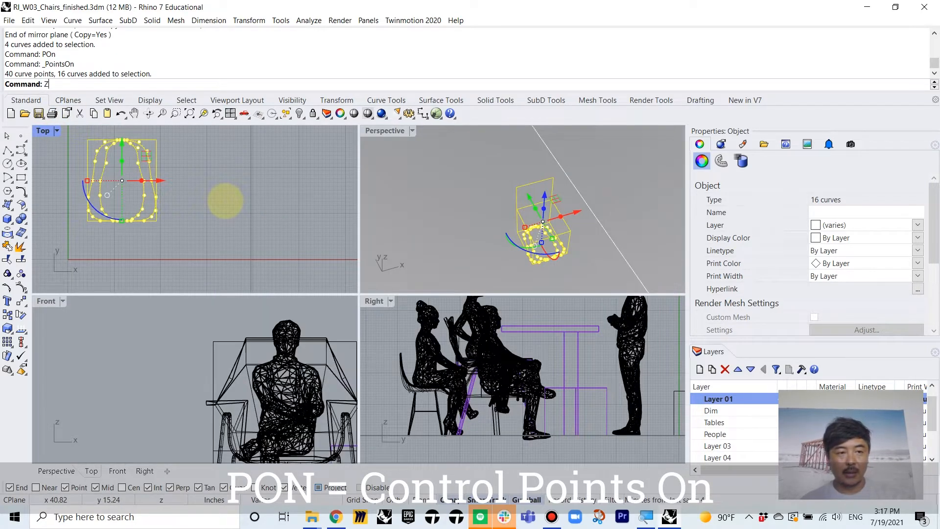
{"action": "type", "text": "ZSA"}
{"action": "key", "text": "Return"}
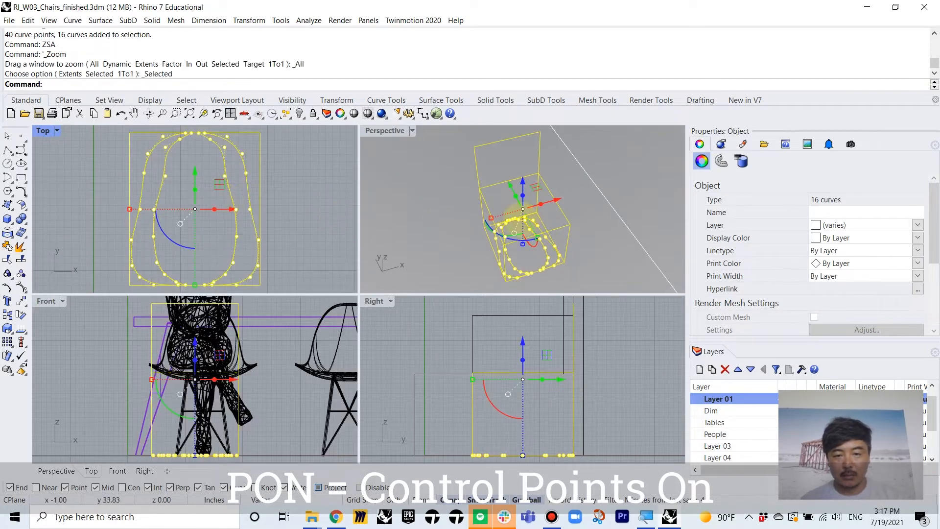
- Deselect everything and lock the Scale template layer
{"action": "left_click", "coordinate": [609, 203]}
{"action": "right_click_drag", "start_coordinate": [608, 206], "coordinate": [566, 223]}
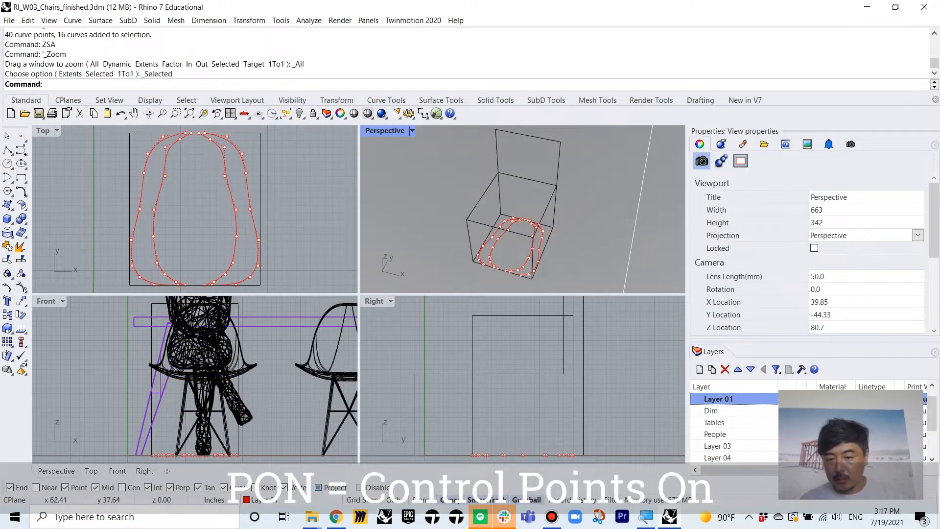
{"action": "scroll", "coordinate": [787, 428], "scroll_direction": "up", "scroll_amount": 1}
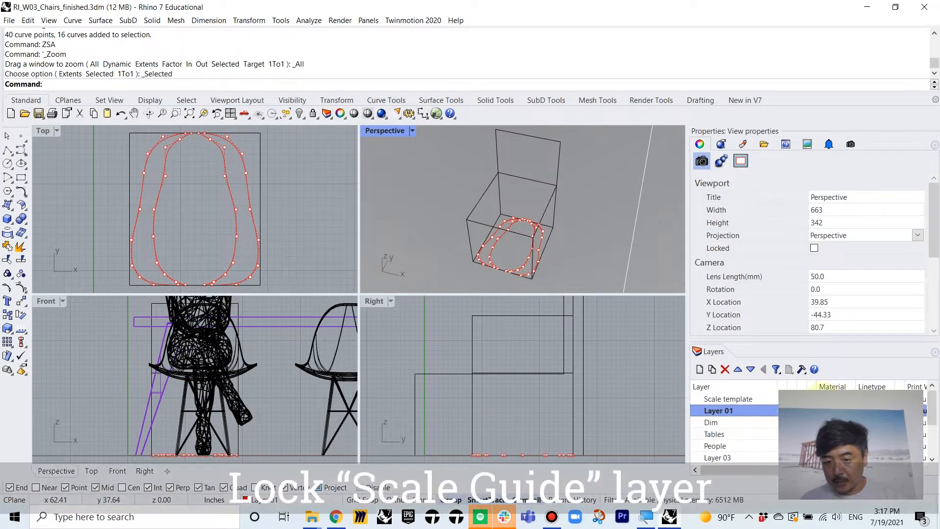
{"action": "left_click", "coordinate": [801, 398]}
{"action": "right_click_drag", "start_coordinate": [565, 221], "coordinate": [544, 220]}
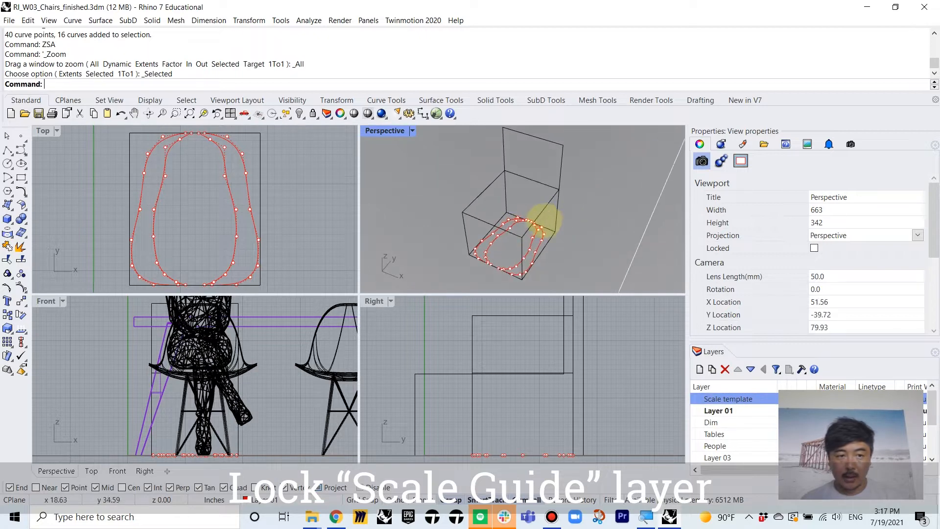
{"action": "right_click_drag", "start_coordinate": [182, 133], "coordinate": [186, 162]}
{"action": "scroll", "coordinate": [186, 162], "scroll_direction": "up", "scroll_amount": 8}
{"action": "scroll", "coordinate": [187, 165], "scroll_direction": "up", "scroll_amount": 3}
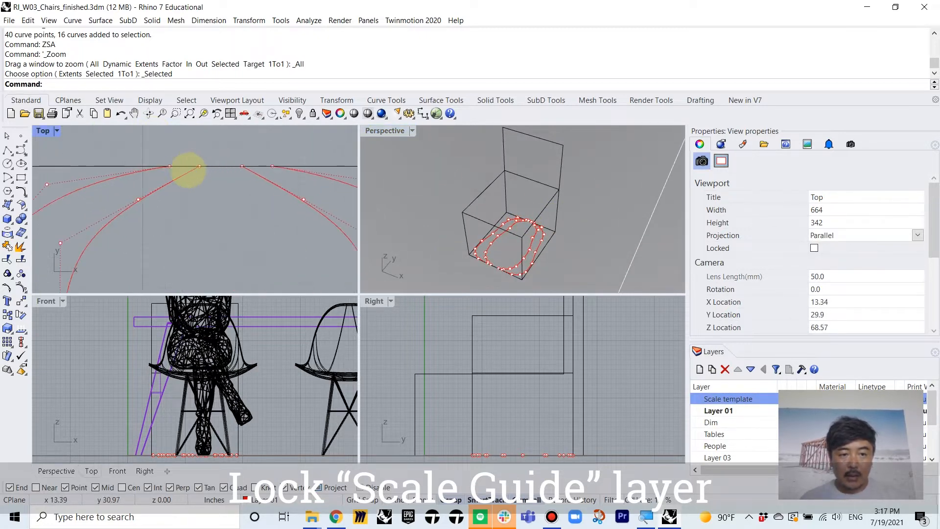
{"action": "left_click", "coordinate": [199, 167]}
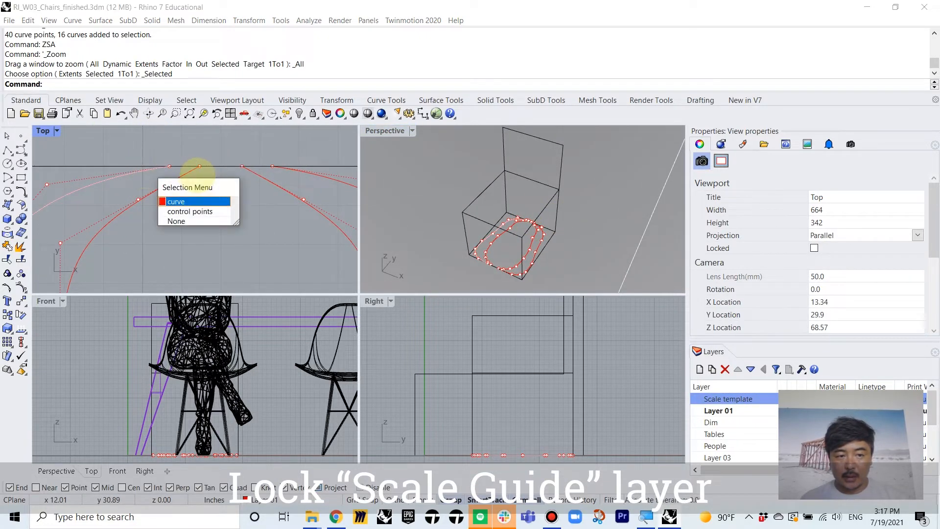
{"action": "left_click", "coordinate": [194, 151]}
{"action": "left_click_drag", "start_coordinate": [147, 141], "coordinate": [295, 179]}
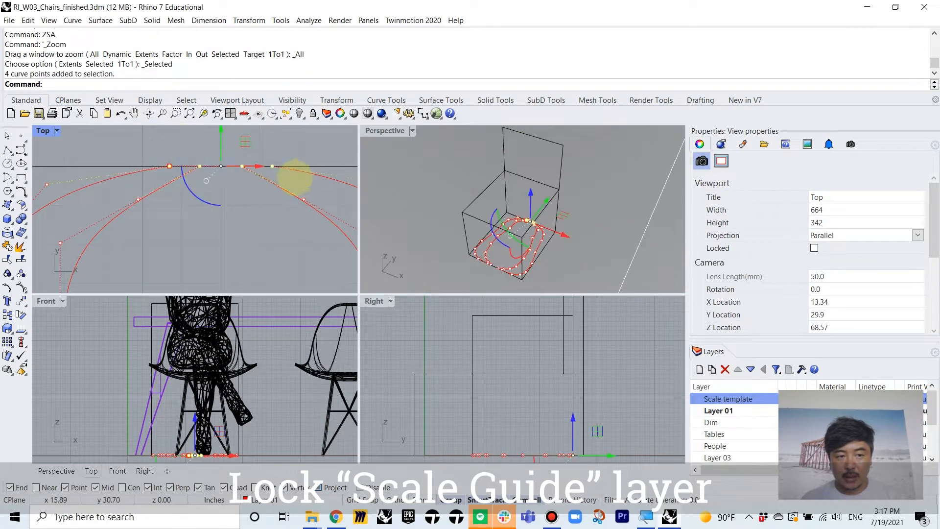
{"action": "scroll", "coordinate": [295, 178], "scroll_direction": "down", "scroll_amount": 8}
- Raise the six control points nearest the seat's rear edge vertically to the top edge of the backrest frame
{"action": "left_click_drag", "start_coordinate": [141, 155], "coordinate": [348, 201]}
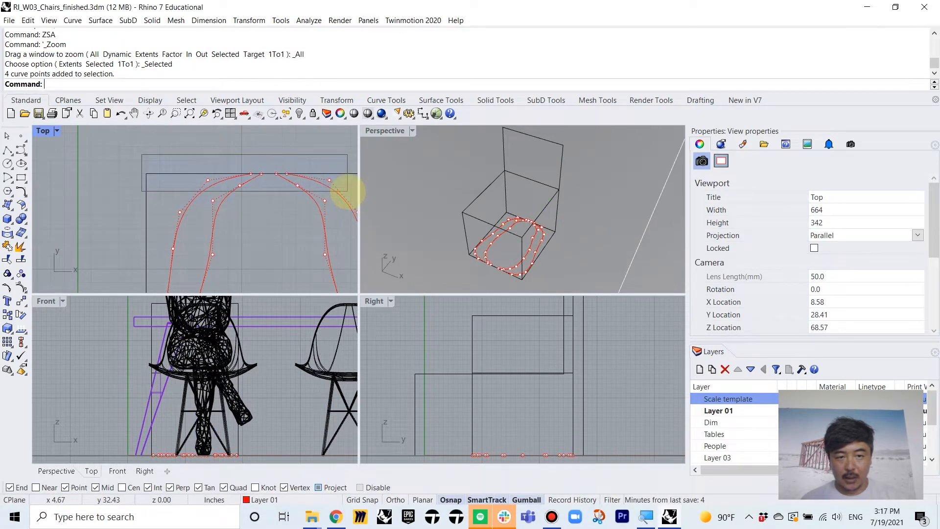
{"action": "left_click_drag", "start_coordinate": [351, 182], "coordinate": [351, 183]}
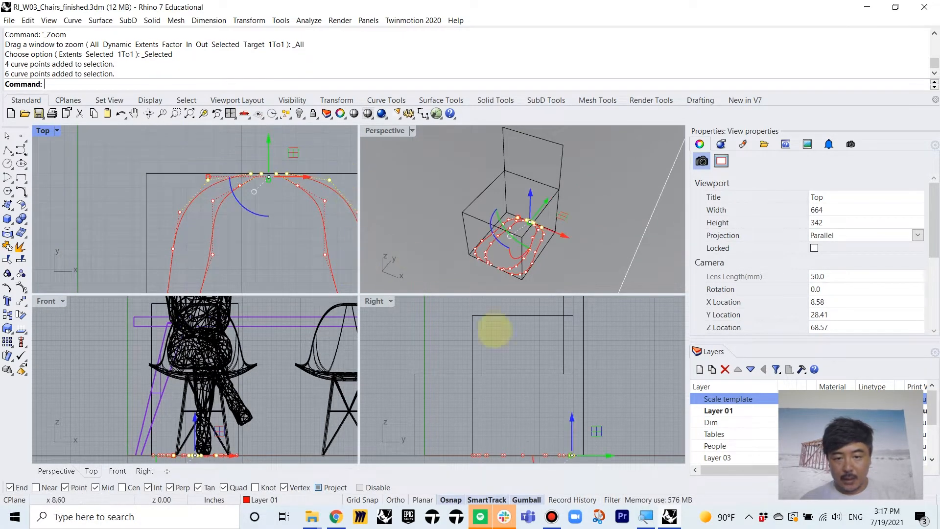
{"action": "scroll", "coordinate": [539, 365], "scroll_direction": "down", "scroll_amount": 5}
{"action": "left_click_drag", "start_coordinate": [563, 419], "coordinate": [562, 338]}
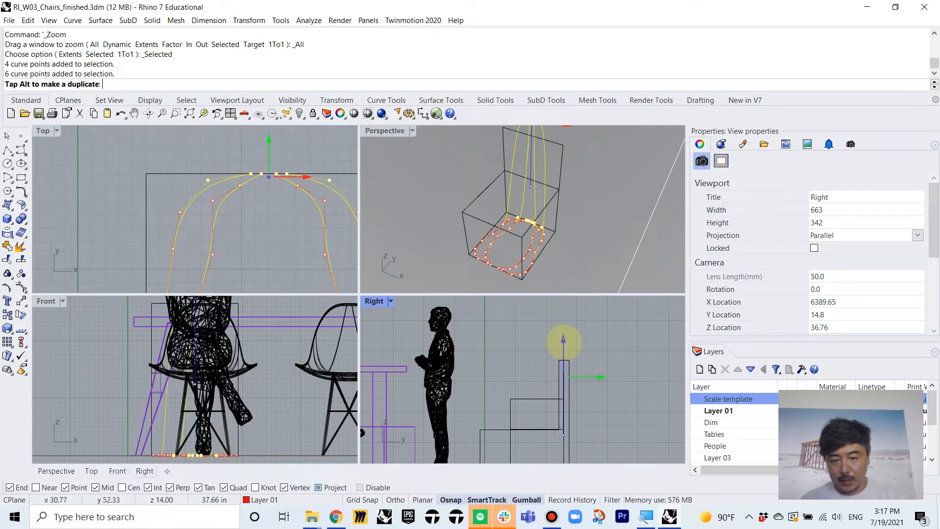
{"action": "scroll", "coordinate": [559, 215], "scroll_direction": "up", "scroll_amount": 3}
{"action": "right_click_drag", "start_coordinate": [559, 216], "coordinate": [493, 166]}
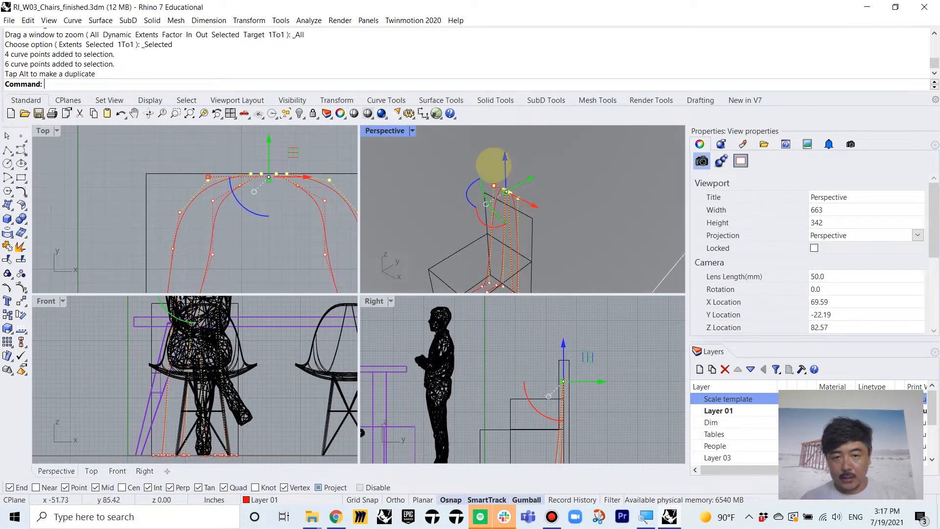
{"action": "left_click_drag", "start_coordinate": [506, 154], "coordinate": [504, 172]}
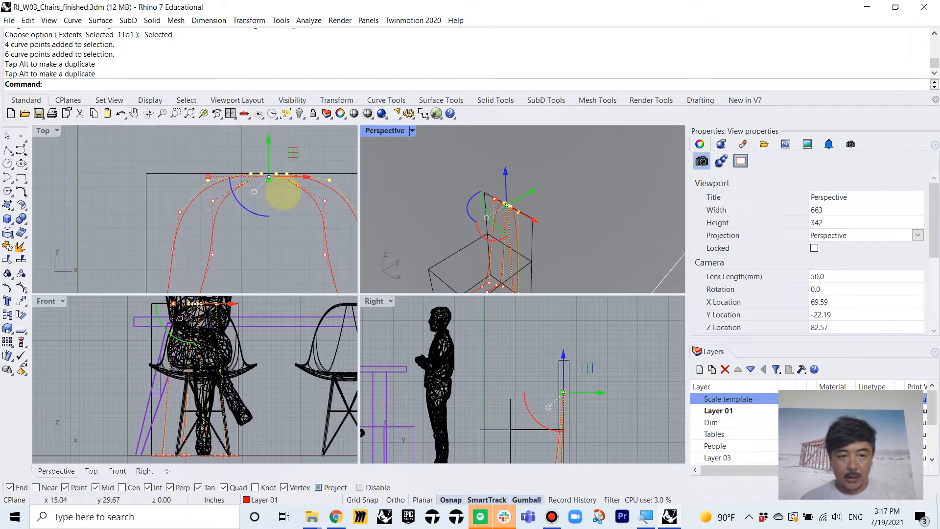
- Raise the next six control points behind the seat vertically to about mid-height of the backrest
{"action": "right_click_drag", "start_coordinate": [240, 194], "coordinate": [180, 178]}
{"action": "scroll", "coordinate": [174, 196], "scroll_direction": "down", "scroll_amount": 3}
{"action": "scroll", "coordinate": [514, 230], "scroll_direction": "up", "scroll_amount": 5}
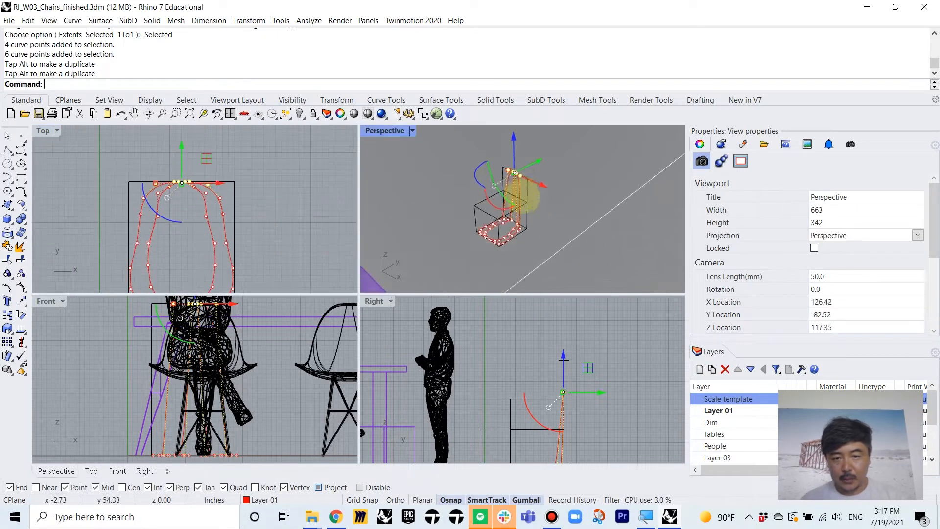
{"action": "scroll", "coordinate": [499, 228], "scroll_direction": "up", "scroll_amount": 3}
{"action": "right_click_drag", "start_coordinate": [495, 214], "coordinate": [554, 210]}
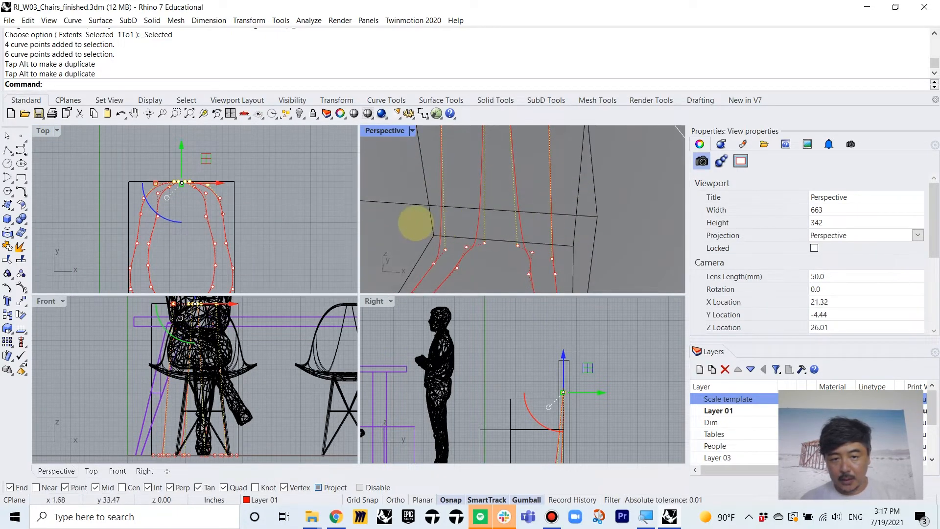
{"action": "left_click_drag", "start_coordinate": [412, 222], "coordinate": [571, 262]}
{"action": "right_click_drag", "start_coordinate": [571, 262], "coordinate": [514, 206]}
{"action": "right_click_drag", "start_coordinate": [563, 226], "coordinate": [551, 238]}
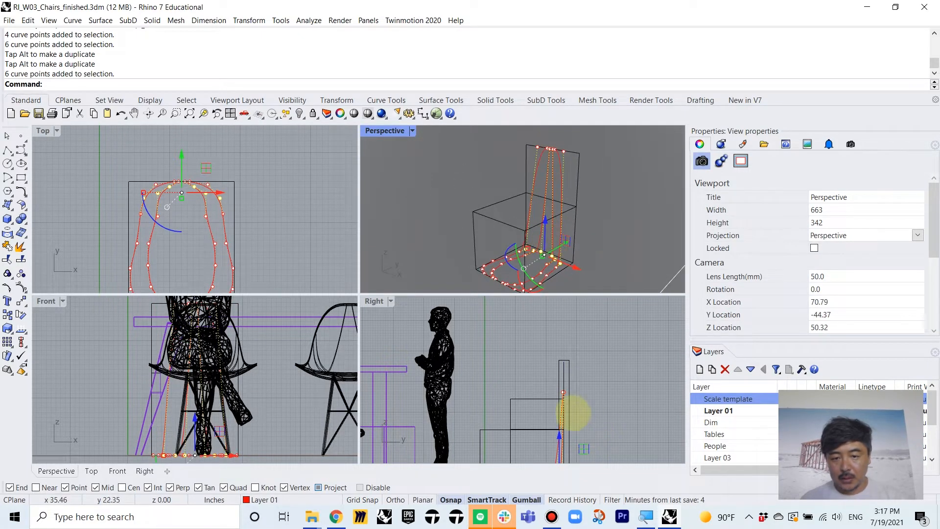
{"action": "right_click_drag", "start_coordinate": [572, 399], "coordinate": [570, 355]}
{"action": "right_click_drag", "start_coordinate": [569, 194], "coordinate": [537, 183]}
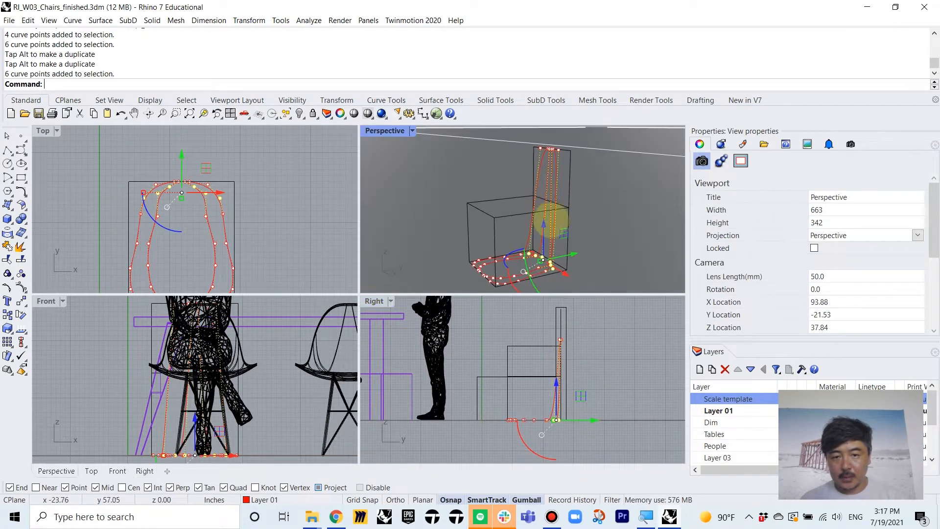
{"action": "left_click_drag", "start_coordinate": [544, 227], "coordinate": [557, 142]}
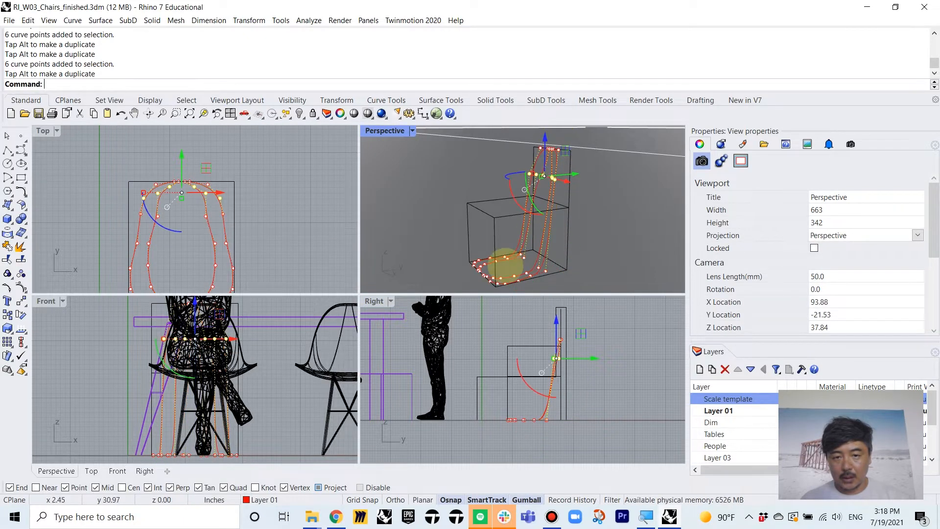
- Raise the remaining 28 control points from the floor to the top of the seat box and maximize the Perspective view
{"action": "left_click_drag", "start_coordinate": [433, 240], "coordinate": [572, 289]}
{"action": "left_click_drag", "start_coordinate": [507, 202], "coordinate": [536, 184]}
{"action": "double_click", "coordinate": [371, 131]}
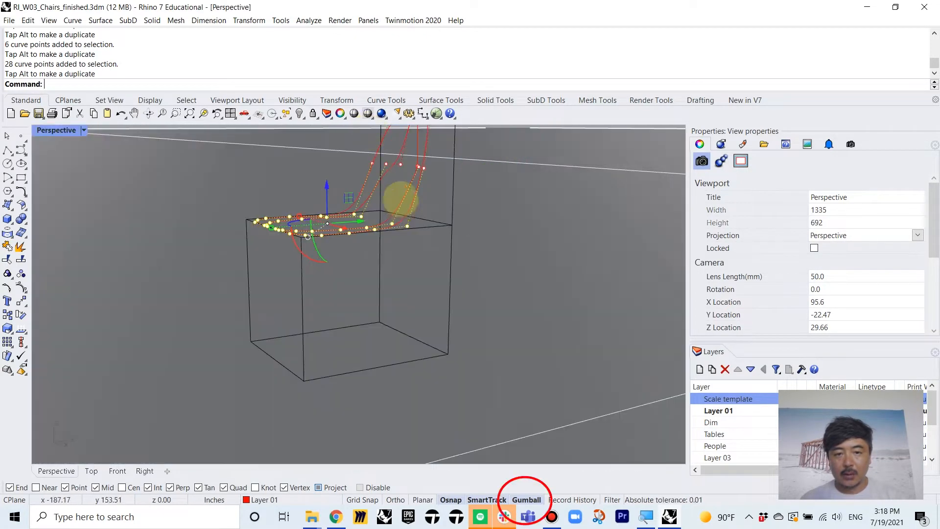
- Move the six mid-backrest control points horizontally back toward the backrest plane
{"action": "right_click_drag", "start_coordinate": [399, 199], "coordinate": [512, 222]}
{"action": "left_click", "coordinate": [292, 260]}
{"action": "right_click_drag", "start_coordinate": [293, 260], "coordinate": [303, 193]}
{"action": "left_click_drag", "start_coordinate": [302, 193], "coordinate": [361, 237]}
{"action": "right_click_drag", "start_coordinate": [361, 237], "coordinate": [353, 236]}
{"action": "left_click_drag", "start_coordinate": [304, 219], "coordinate": [281, 218]}
- Move the four rearmost control points at seat level back toward the backrest to tighten the seat-to-back bend
{"action": "right_click_drag", "start_coordinate": [345, 289], "coordinate": [327, 299]}
{"action": "left_click_drag", "start_coordinate": [364, 358], "coordinate": [410, 265]}
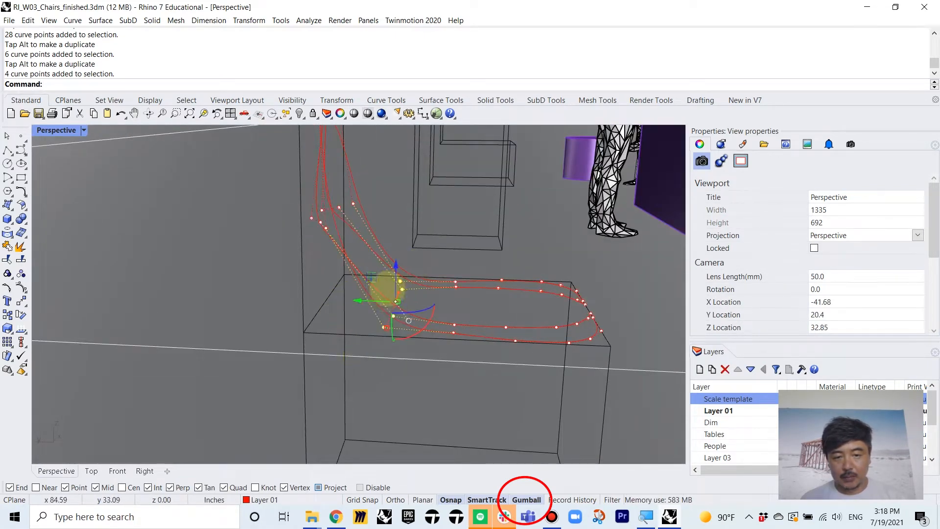
{"action": "right_click_drag", "start_coordinate": [387, 289], "coordinate": [373, 309]}
{"action": "left_click_drag", "start_coordinate": [364, 296], "coordinate": [321, 282]}
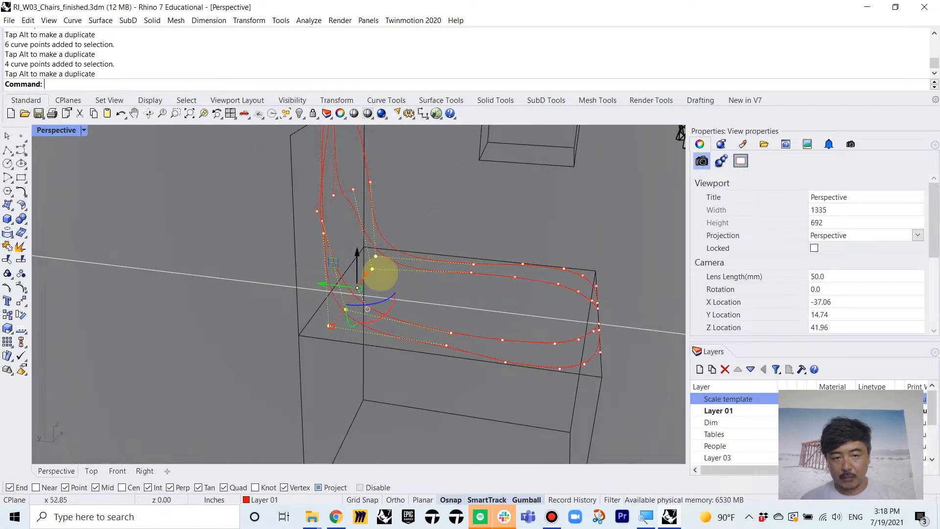
{"action": "right_click_drag", "start_coordinate": [378, 268], "coordinate": [430, 286]}
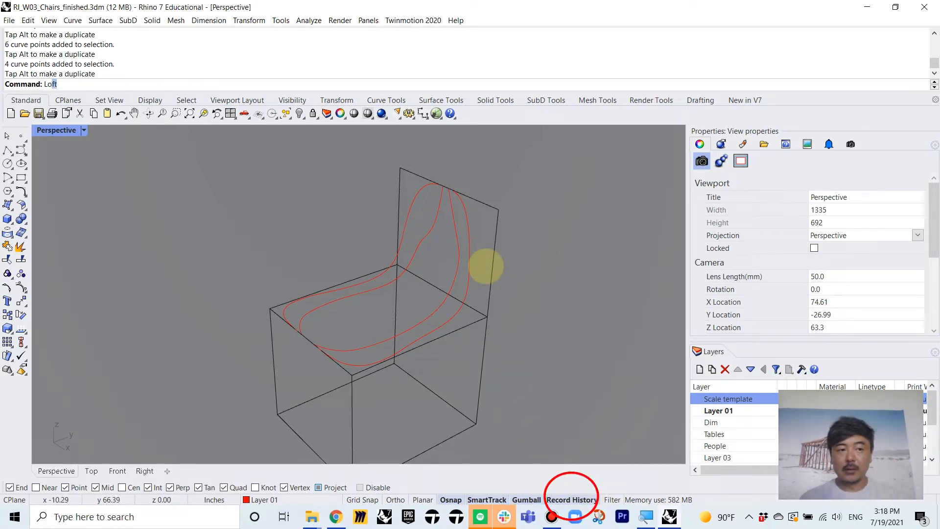
- Loft a seat surface through the four profile curves in order from one side to the other, accepting the loft options
{"action": "key", "text": "Return"}
{"action": "left_click", "coordinate": [415, 199]}
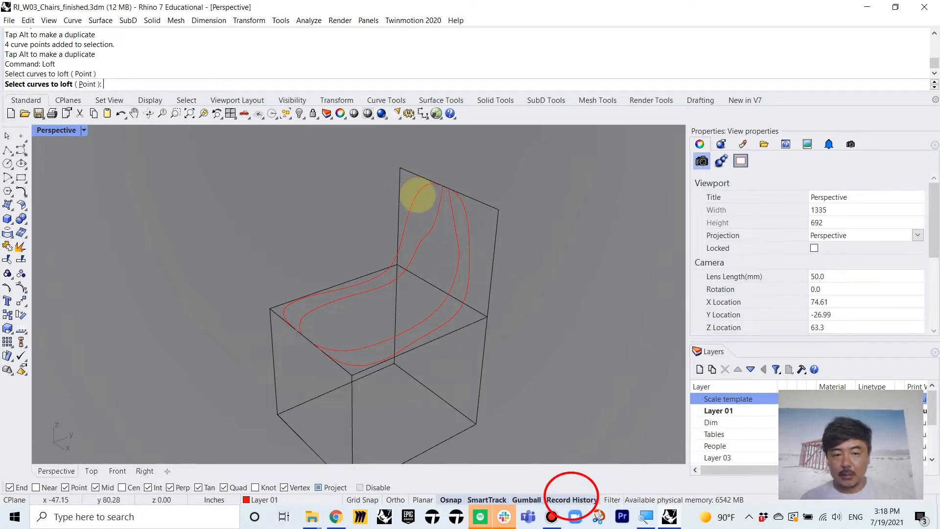
{"action": "left_click", "coordinate": [435, 217]}
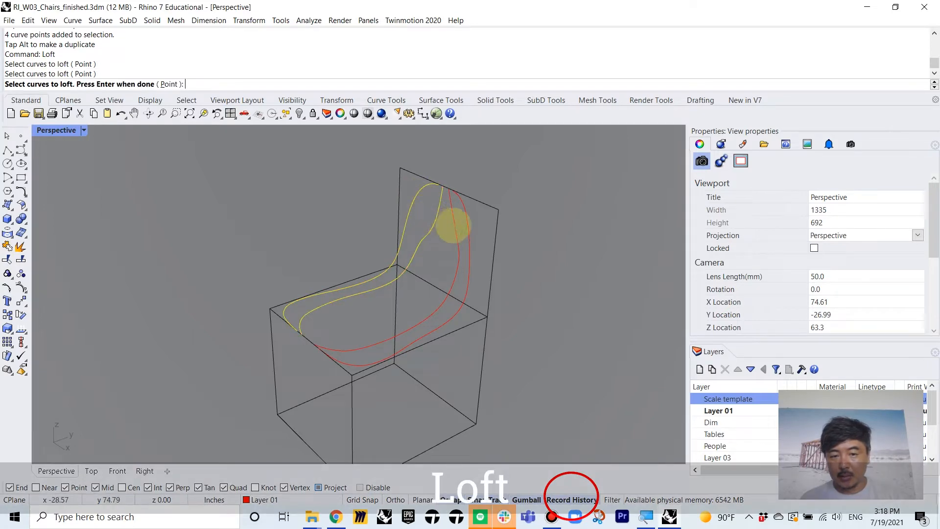
{"action": "left_click", "coordinate": [456, 223]}
{"action": "left_click", "coordinate": [466, 224]}
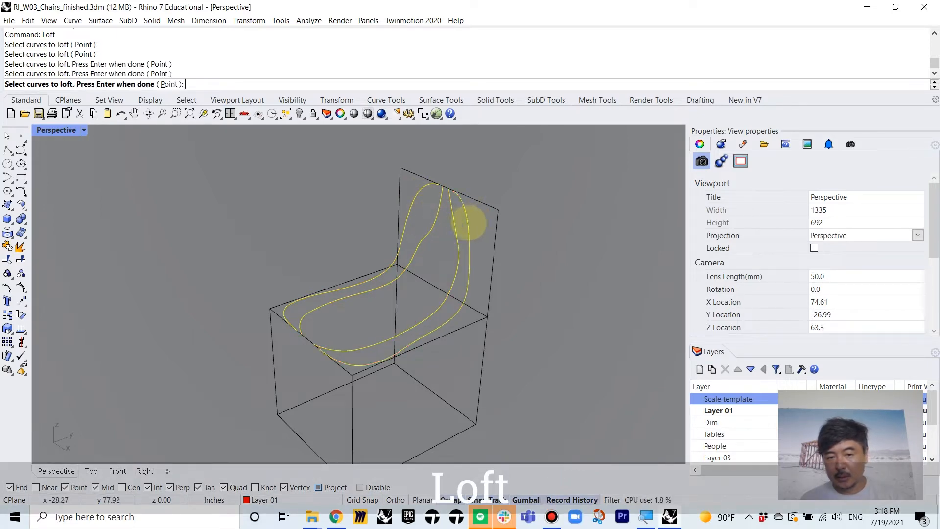
{"action": "key", "text": "Return"}
{"action": "key", "text": "Return"}
{"action": "right_click_drag", "start_coordinate": [512, 271], "coordinate": [493, 284]}
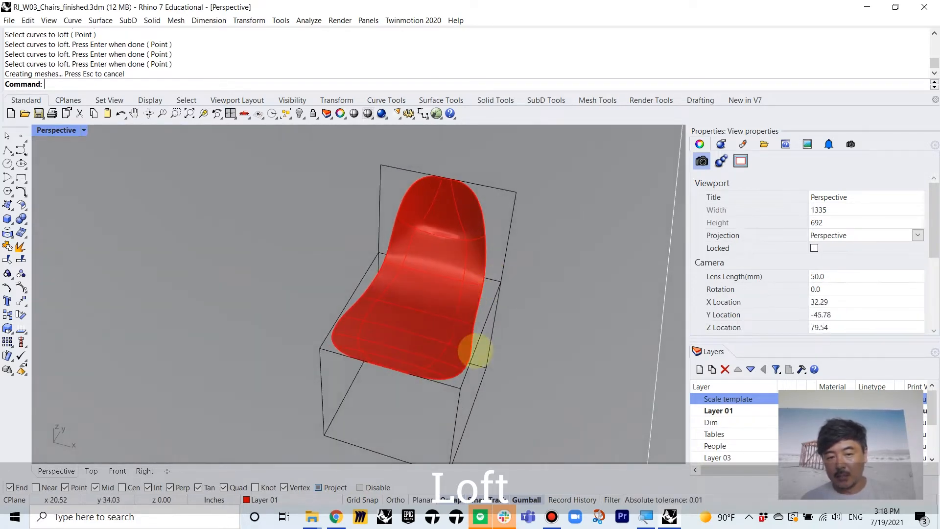
{"action": "right_click_drag", "start_coordinate": [474, 350], "coordinate": [426, 308]}
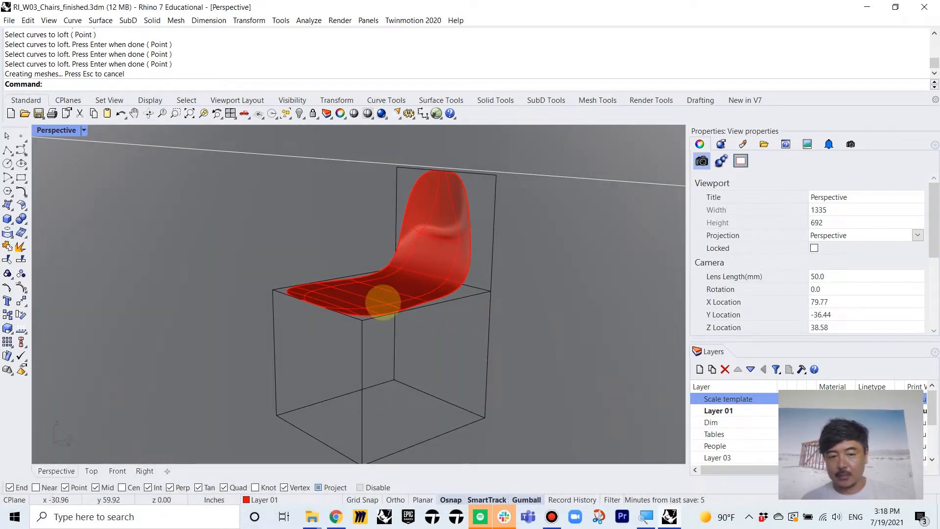
- Try raising one inner profile curve vertically to test the loft's history update, and undo the move
{"action": "left_click", "coordinate": [383, 303]}
{"action": "left_click", "coordinate": [530, 266]}
{"action": "mouse_move", "coordinate": [458, 269]}
{"action": "right_mouse_down"}
{"action": "mouse_move", "coordinate": [471, 298]}
{"action": "mouse_move", "coordinate": [476, 249]}
{"action": "mouse_move", "coordinate": [413, 274]}
{"action": "mouse_move", "coordinate": [440, 269]}
{"action": "right_mouse_up"}
{"action": "scroll", "coordinate": [441, 269], "scroll_direction": "up", "scroll_amount": 4}
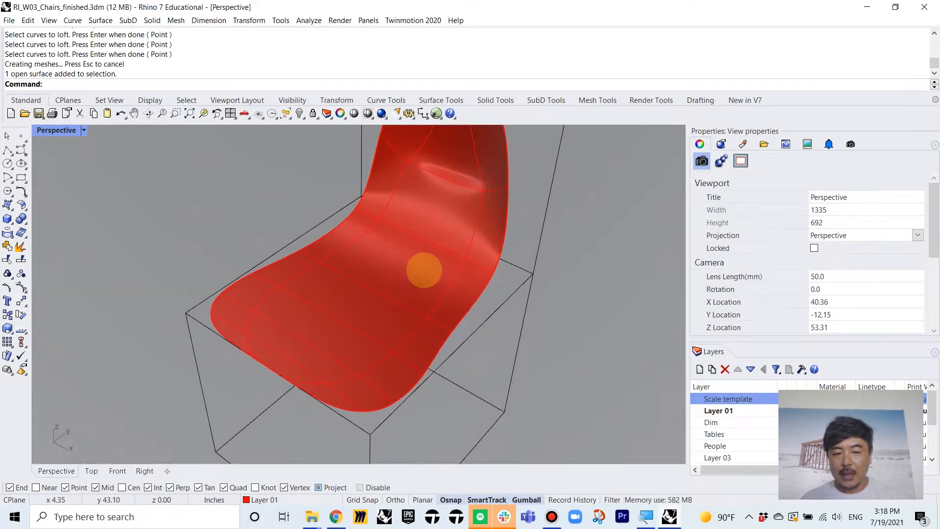
{"action": "left_click", "coordinate": [450, 275]}
{"action": "left_click", "coordinate": [492, 308]}
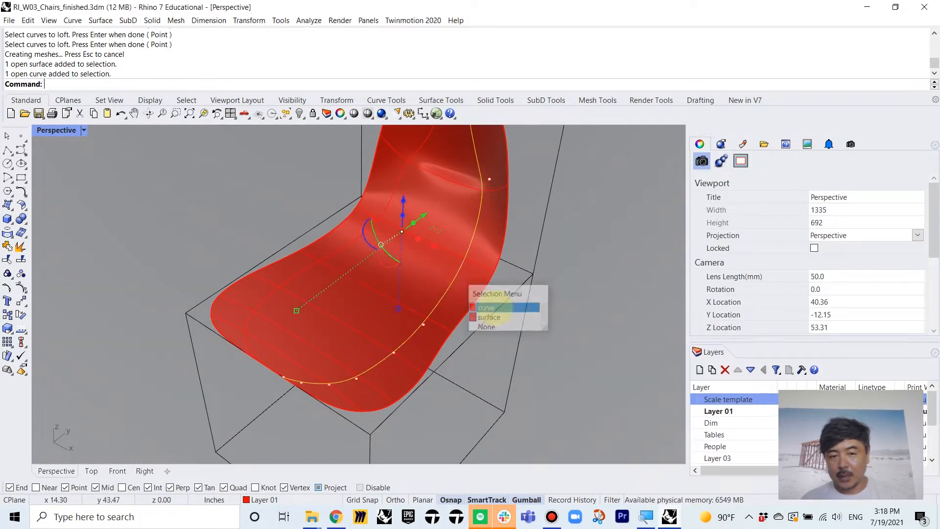
{"action": "scroll", "coordinate": [495, 283], "scroll_direction": "down", "scroll_amount": 4}
{"action": "right_click_drag", "start_coordinate": [485, 274], "coordinate": [453, 225]}
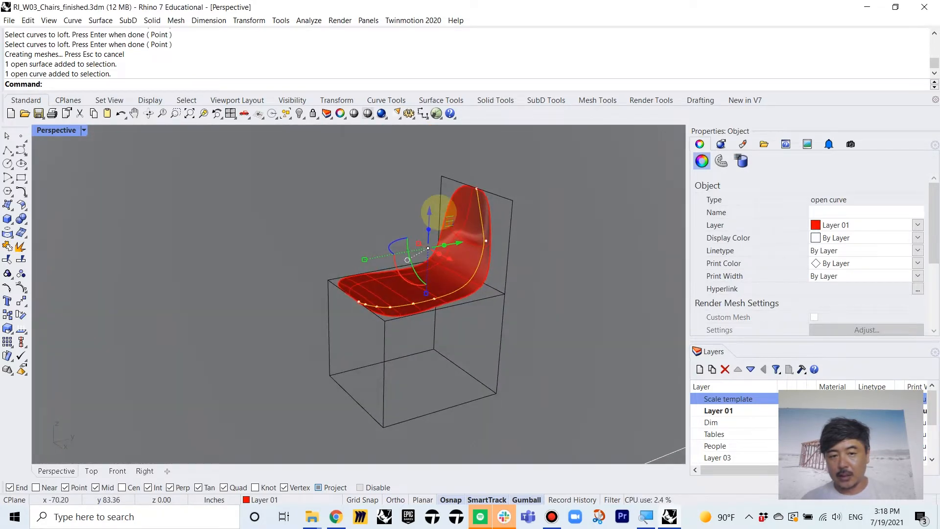
{"action": "left_click_drag", "start_coordinate": [424, 211], "coordinate": [411, 143]}
{"action": "right_click_drag", "start_coordinate": [557, 263], "coordinate": [432, 210]}
{"action": "right_click_drag", "start_coordinate": [561, 272], "coordinate": [498, 280]}
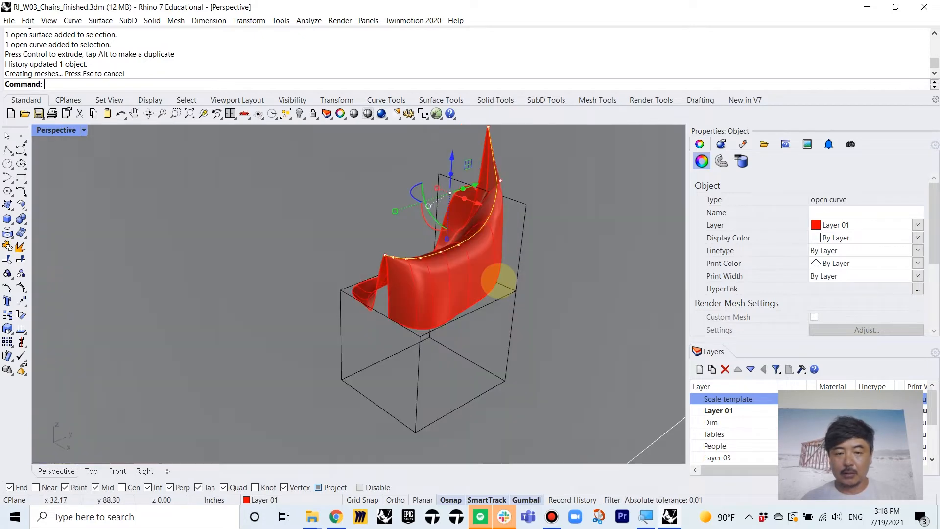
{"action": "key", "text": "ctrl+z"}
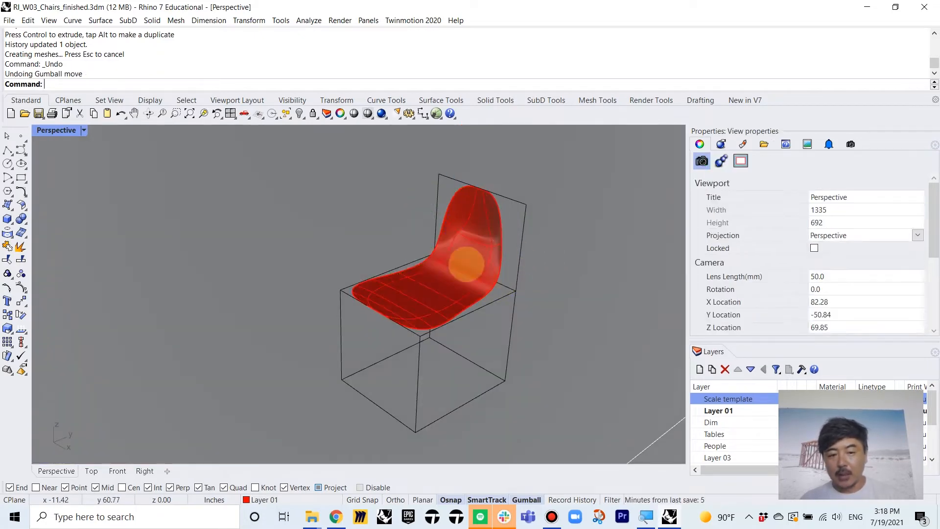
- Try raising the lofted seat surface itself, accept the history warning, and undo the move
{"action": "left_click", "coordinate": [459, 255]}
{"action": "left_click_drag", "start_coordinate": [434, 214], "coordinate": [431, 176]}
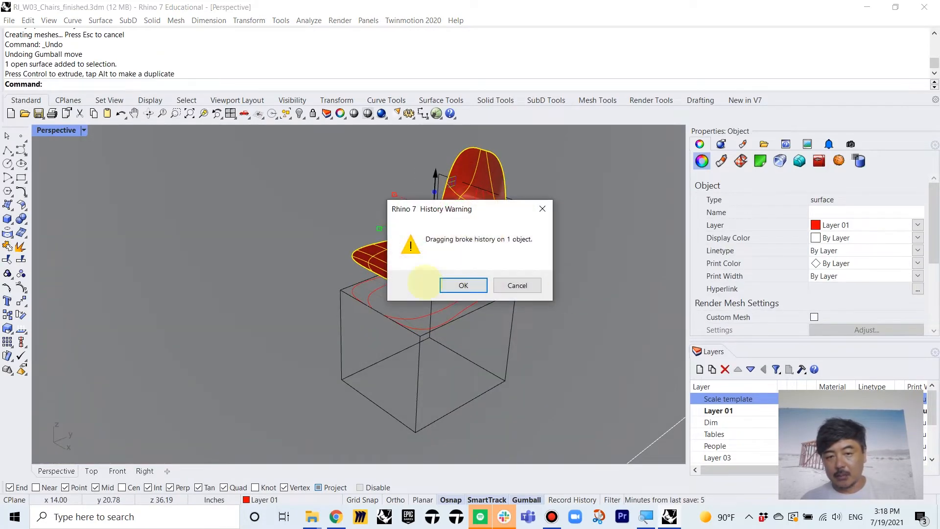
{"action": "left_click", "coordinate": [463, 286]}
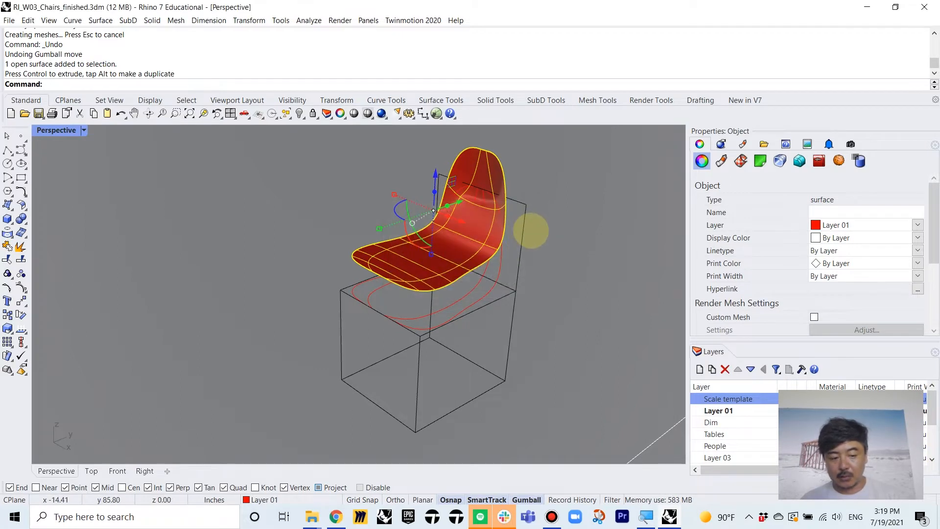
{"action": "key", "text": "ctrl+z"}
{"action": "left_click", "coordinate": [530, 232]}
{"action": "scroll", "coordinate": [474, 239], "scroll_direction": "up", "scroll_amount": 4}
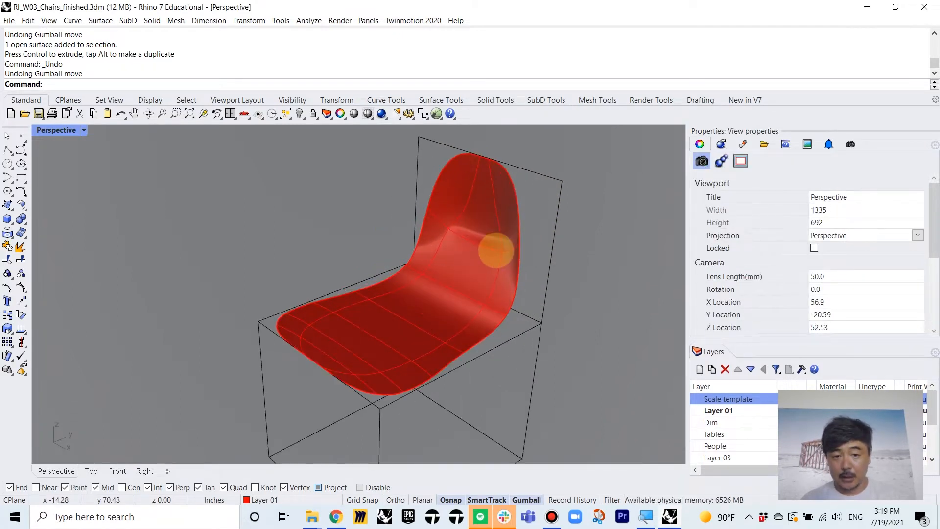
- Show the Selection Filter, dock it beside the viewport, and exclude surfaces from selection
{"action": "right_click_drag", "start_coordinate": [495, 251], "coordinate": [487, 210], "text": "shift"}
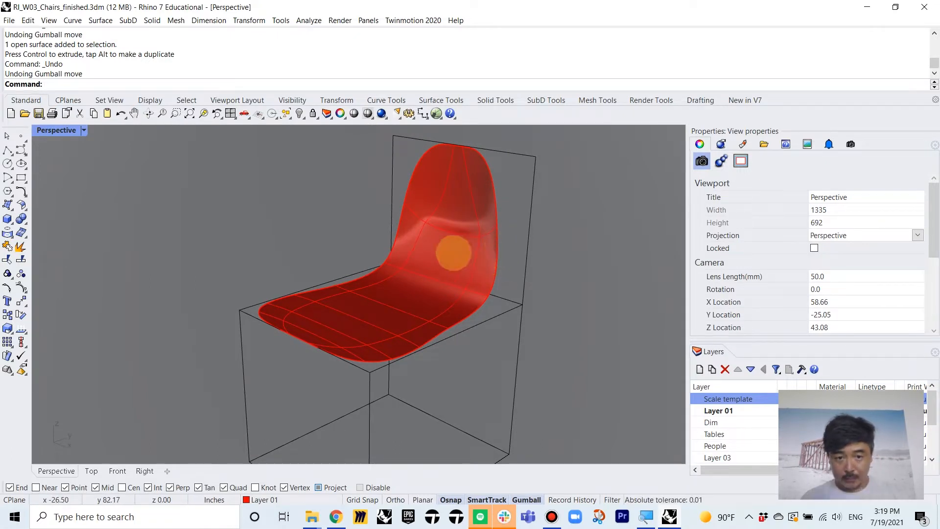
{"action": "right_click_drag", "start_coordinate": [454, 249], "coordinate": [486, 264]}
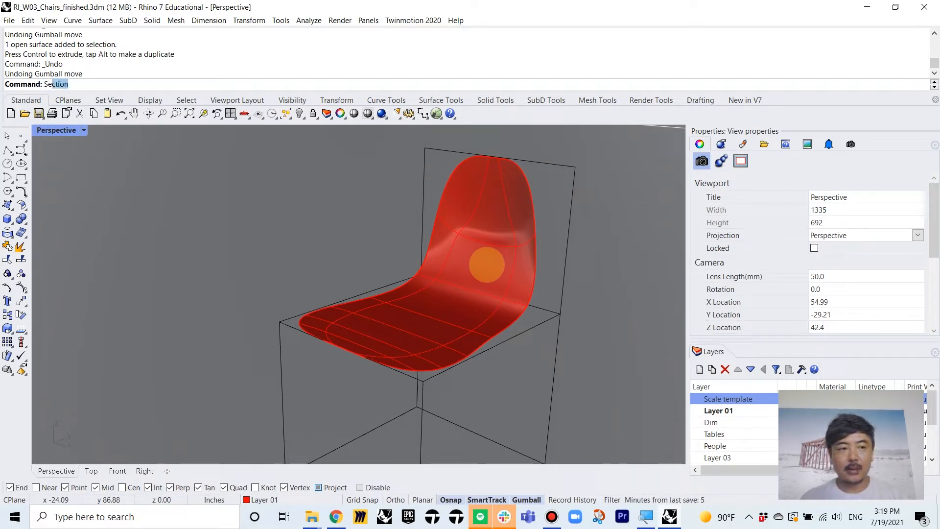
{"action": "type", "text": "Selec"}
{"action": "key", "text": "Return"}
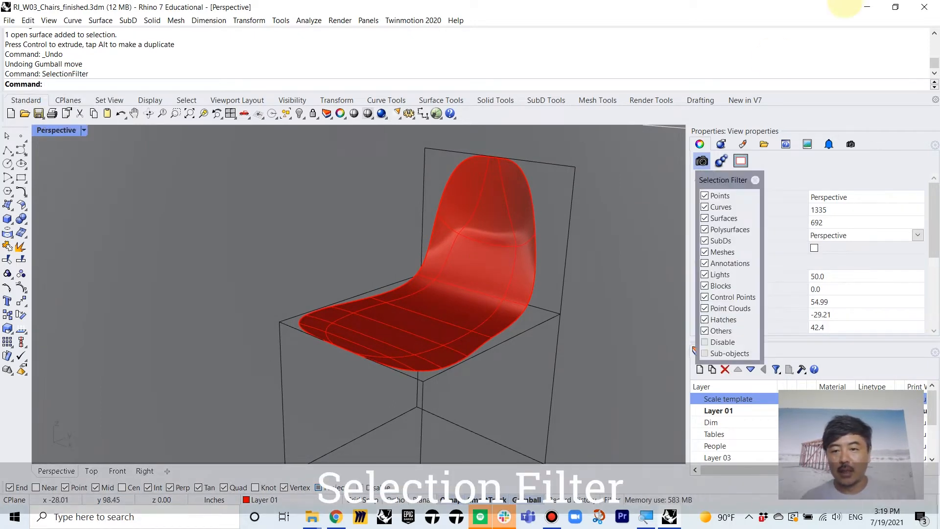
{"action": "left_click_drag", "start_coordinate": [715, 180], "coordinate": [699, 131]}
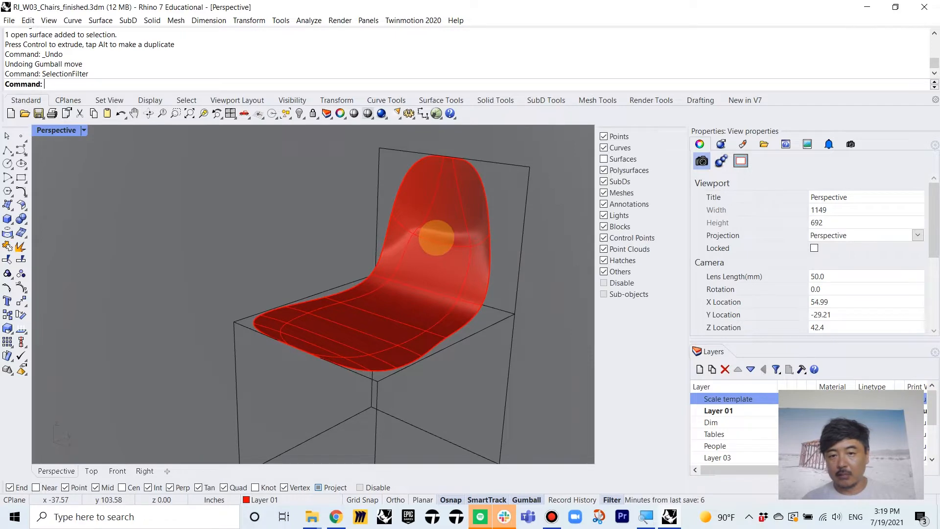
- Select the four profile curves through the lofted seat and turn on their control points
{"action": "left_click_drag", "start_coordinate": [506, 214], "coordinate": [370, 259]}
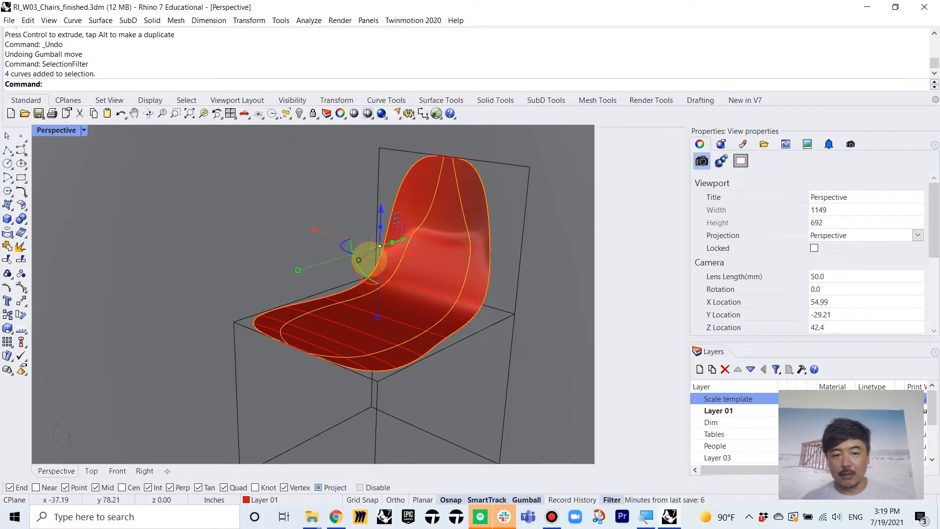
{"action": "scroll", "coordinate": [449, 301], "scroll_direction": "down", "scroll_amount": 4}
{"action": "right_click_drag", "start_coordinate": [467, 304], "coordinate": [417, 314]}
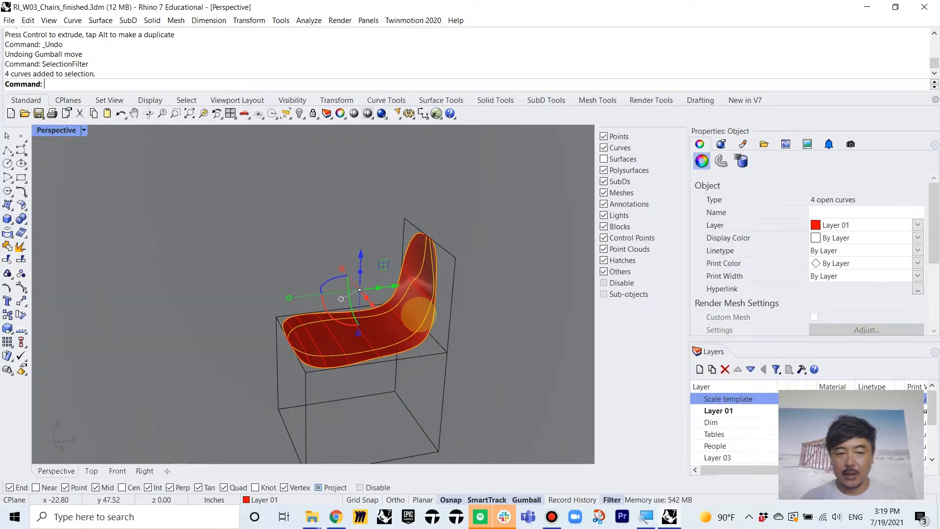
{"action": "type", "text": "pon"}
{"action": "key", "text": "Return"}
- Lower the pair of inner-curve control points at the middle of the seat to hollow it
{"action": "right_click_drag", "start_coordinate": [414, 311], "coordinate": [268, 304]}
{"action": "scroll", "coordinate": [308, 283], "scroll_direction": "up", "scroll_amount": 3}
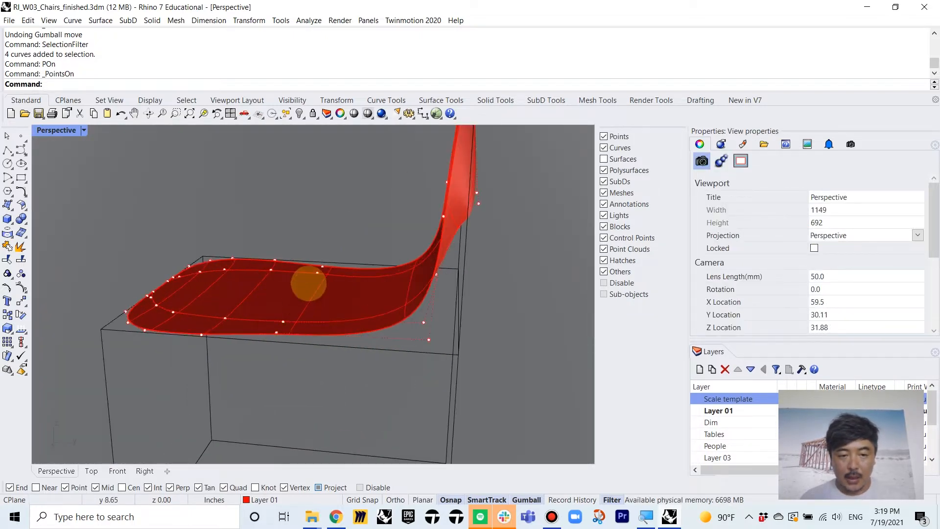
{"action": "left_click", "coordinate": [317, 272]}
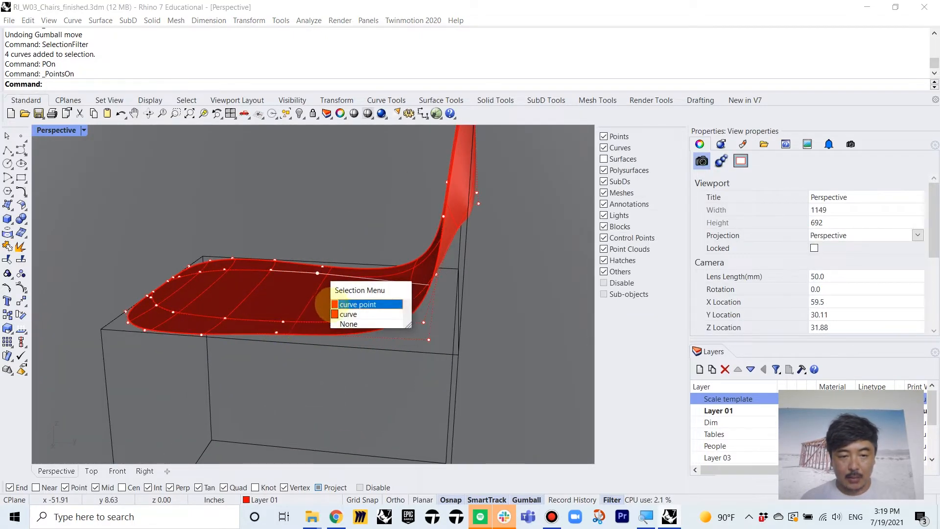
{"action": "left_click", "coordinate": [333, 304]}
{"action": "left_click", "coordinate": [283, 321], "text": "shift"}
{"action": "left_click_drag", "start_coordinate": [298, 274], "coordinate": [343, 321]}
{"action": "right_click_drag", "start_coordinate": [342, 321], "coordinate": [386, 332]}
{"action": "left_click_drag", "start_coordinate": [386, 332], "coordinate": [406, 331]}
- Lower the next pair of inner-curve control points toward the seat's front to extend the hollow
{"action": "left_click", "coordinate": [300, 283]}
{"action": "left_click", "coordinate": [306, 350], "text": "shift"}
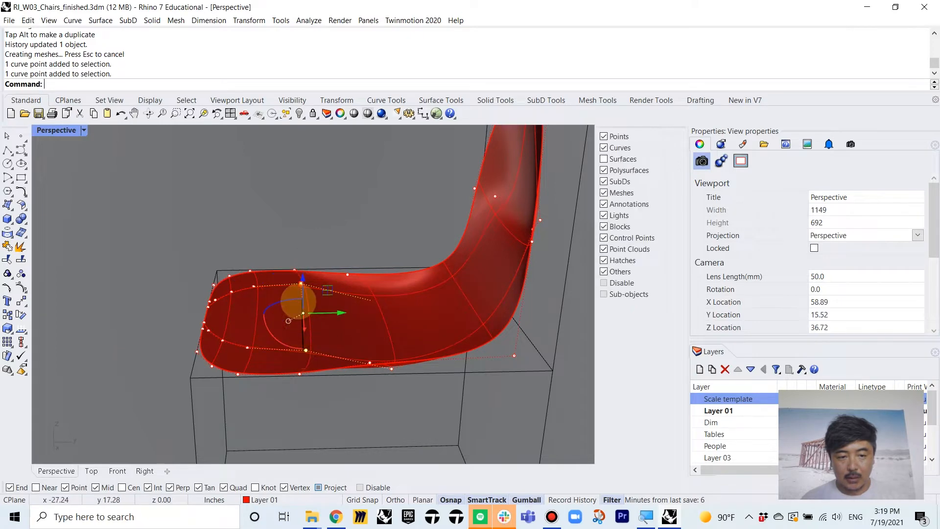
{"action": "left_click_drag", "start_coordinate": [302, 278], "coordinate": [304, 297]}
- Move the pair of inner-curve control points at the lower backrest backward and slightly down
{"action": "right_click_drag", "start_coordinate": [493, 283], "coordinate": [524, 291]}
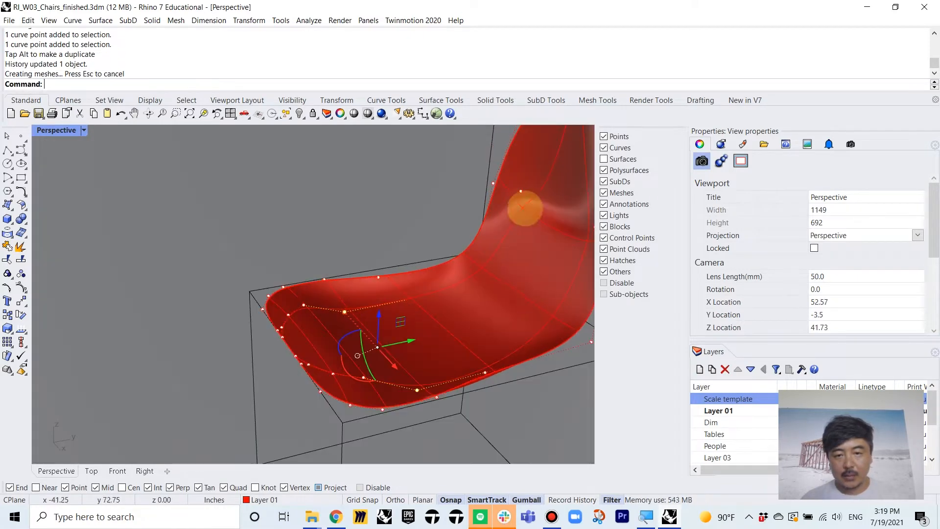
{"action": "left_click", "coordinate": [521, 191]}
{"action": "right_click_drag", "start_coordinate": [551, 238], "coordinate": [465, 264]}
{"action": "left_click", "coordinate": [475, 250], "text": "shift"}
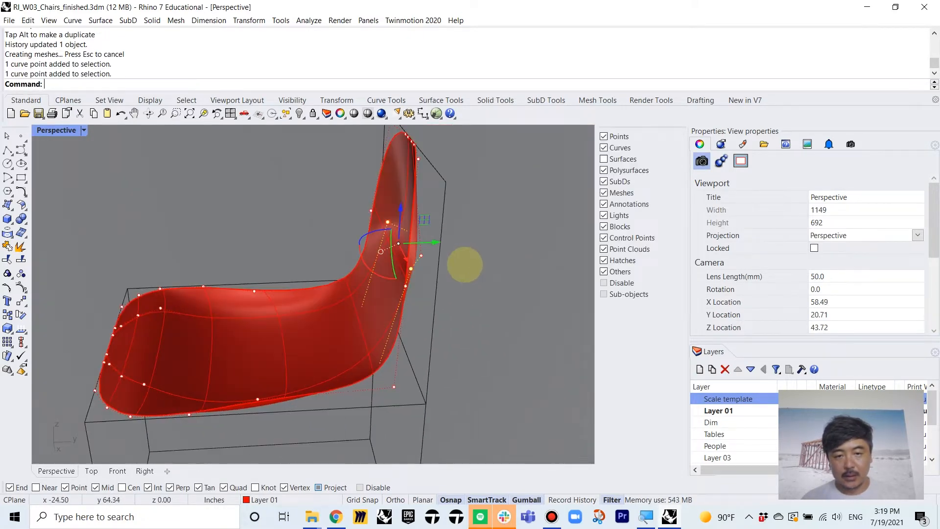
{"action": "left_click_drag", "start_coordinate": [444, 246], "coordinate": [460, 249]}
{"action": "right_click_drag", "start_coordinate": [460, 250], "coordinate": [444, 238]}
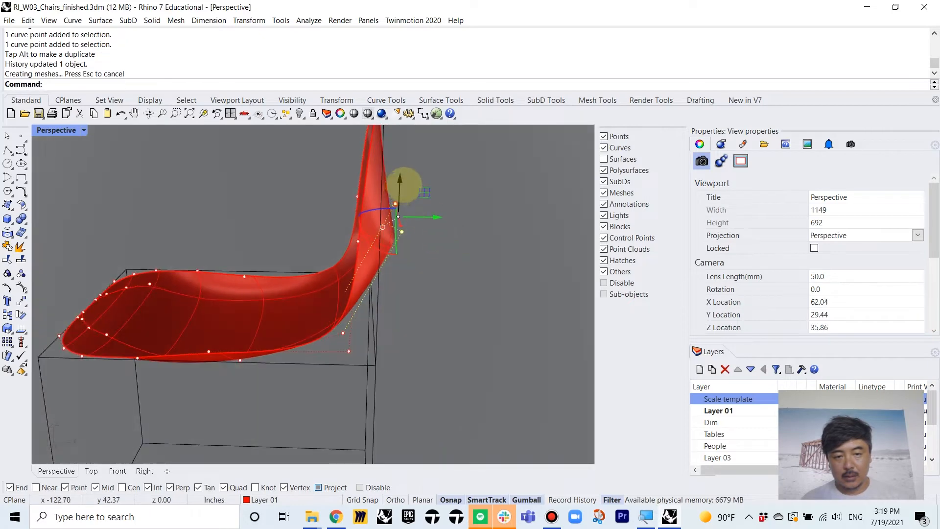
{"action": "left_click_drag", "start_coordinate": [402, 184], "coordinate": [402, 206]}
{"action": "right_click_drag", "start_coordinate": [441, 239], "coordinate": [445, 237]}
{"action": "left_click_drag", "start_coordinate": [445, 218], "coordinate": [406, 191]}
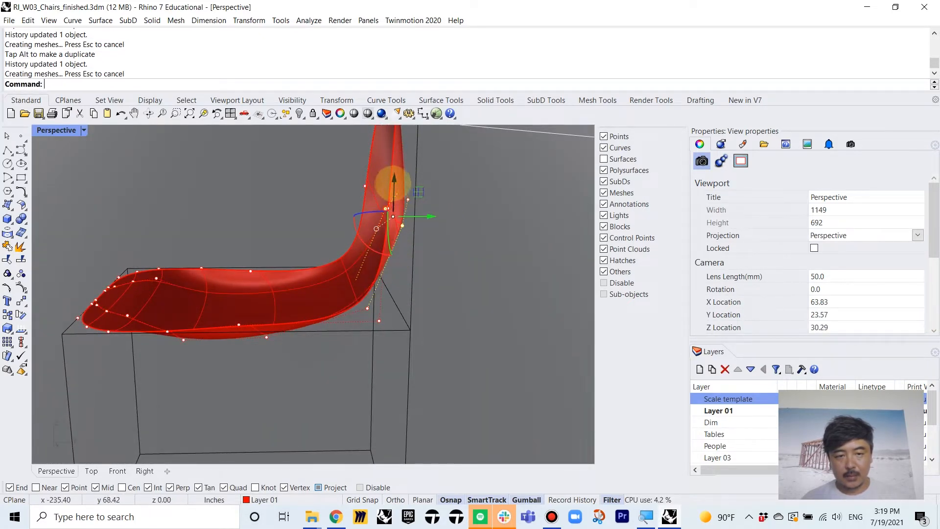
- Adjust the cluster of control points along the top edge of the backrest
{"action": "right_click_drag", "start_coordinate": [409, 184], "coordinate": [427, 169]}
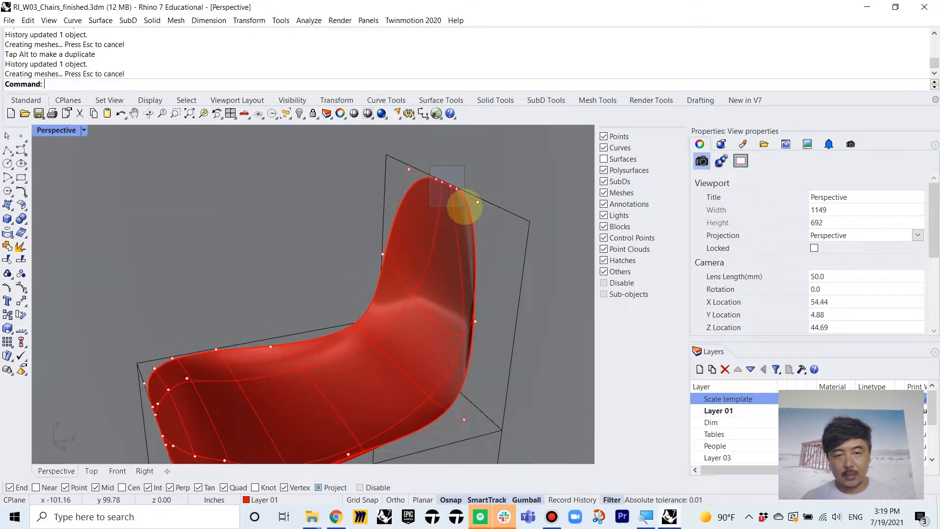
{"action": "left_click_drag", "start_coordinate": [465, 206], "coordinate": [464, 206]}
{"action": "right_click_drag", "start_coordinate": [464, 206], "coordinate": [423, 190]}
{"action": "left_click_drag", "start_coordinate": [433, 185], "coordinate": [407, 159]}
{"action": "left_click", "coordinate": [453, 231]}
- Lower the row of control points along the seat's front edge to bend the front lip downward
{"action": "right_click_drag", "start_coordinate": [470, 255], "coordinate": [432, 272]}
{"action": "scroll", "coordinate": [419, 318], "scroll_direction": "up", "scroll_amount": 5}
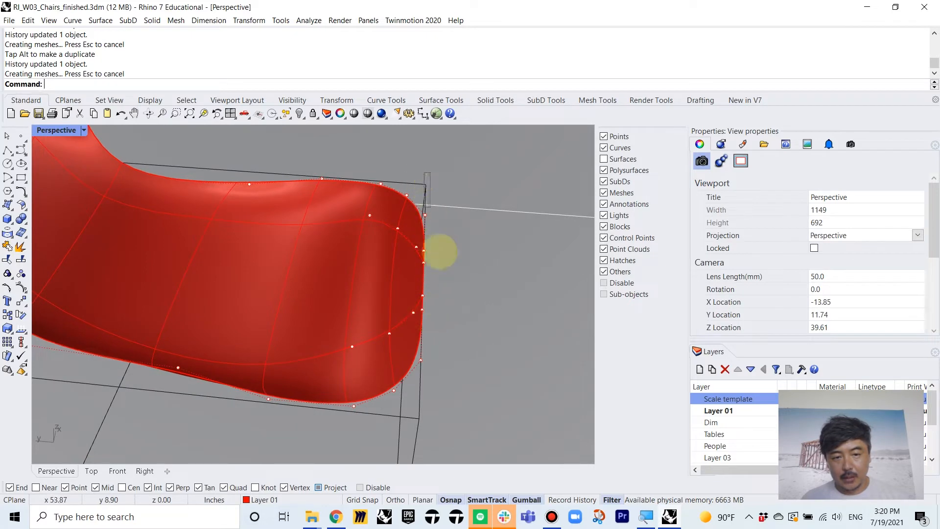
{"action": "left_click", "coordinate": [424, 214]}
{"action": "right_click_drag", "start_coordinate": [424, 214], "coordinate": [445, 220]}
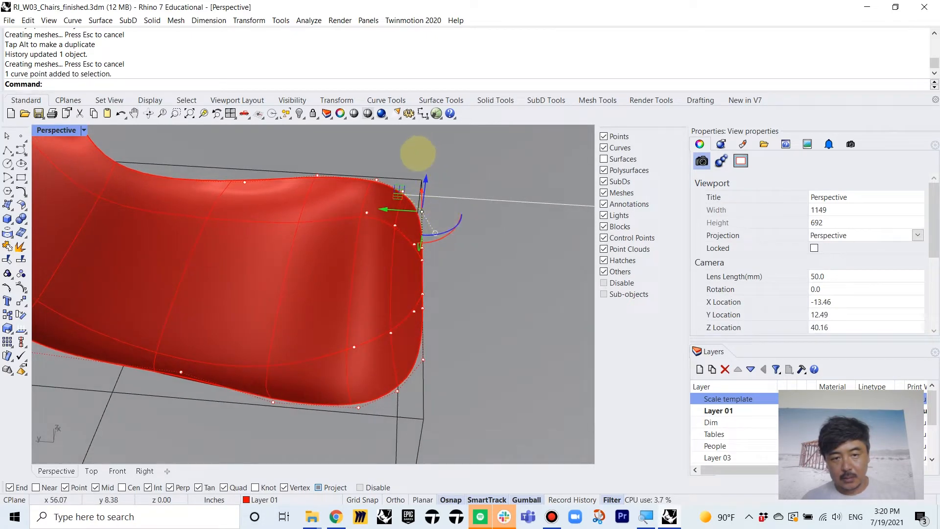
{"action": "left_click_drag", "start_coordinate": [479, 371], "coordinate": [479, 371]}
{"action": "left_click_drag", "start_coordinate": [425, 254], "coordinate": [430, 262]}
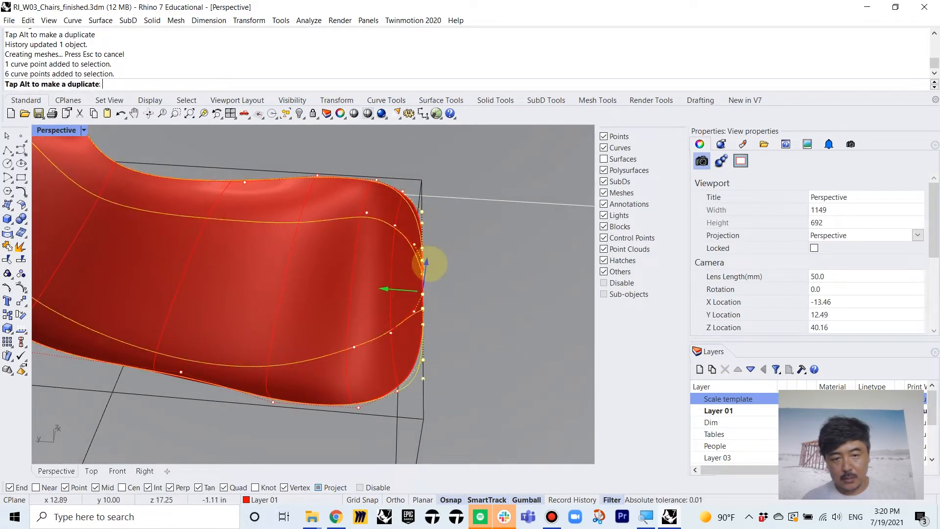
{"action": "right_click_drag", "start_coordinate": [430, 262], "coordinate": [457, 222]}
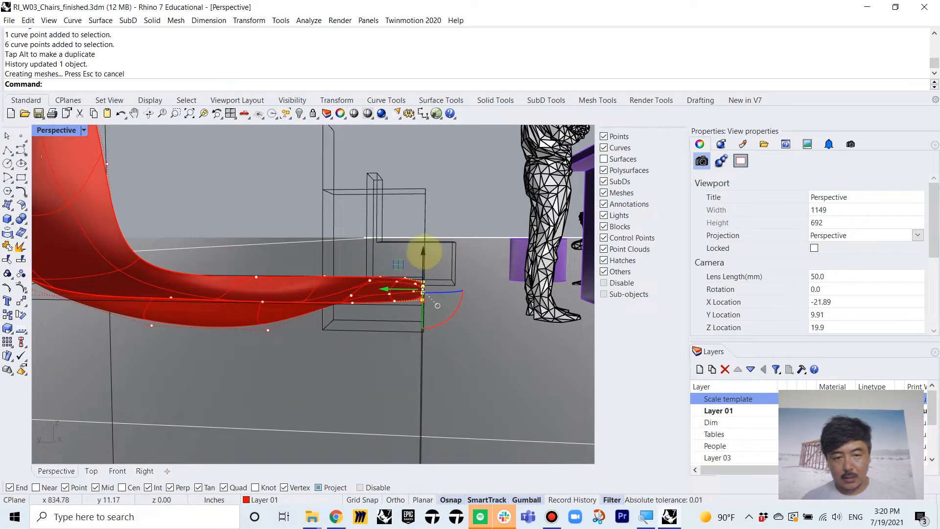
{"action": "left_click_drag", "start_coordinate": [422, 282], "coordinate": [430, 273]}
{"action": "right_click_drag", "start_coordinate": [430, 273], "coordinate": [433, 278]}
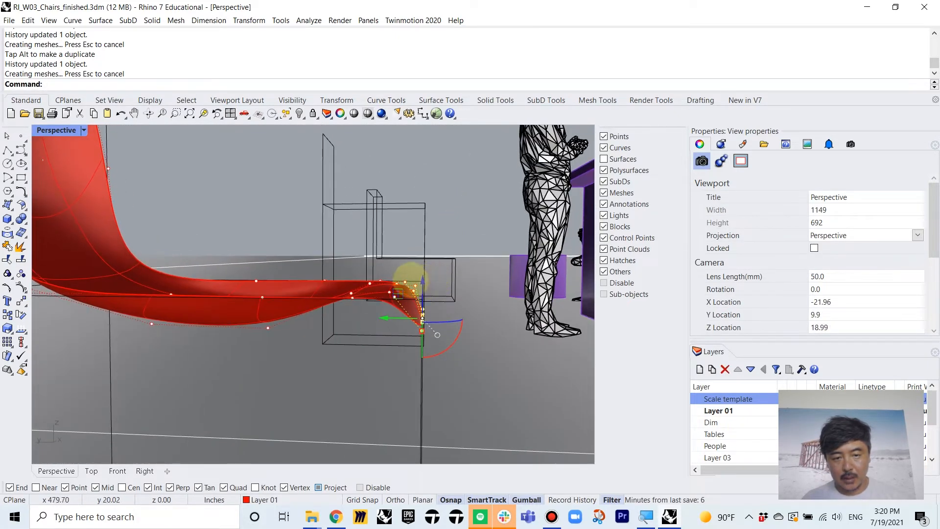
{"action": "left_click_drag", "start_coordinate": [413, 281], "coordinate": [420, 269]}
- Lower the opposite pair of outer-curve control points on the seat's side edges slightly
{"action": "right_click_drag", "start_coordinate": [379, 305], "coordinate": [183, 337]}
{"action": "left_click", "coordinate": [181, 327]}
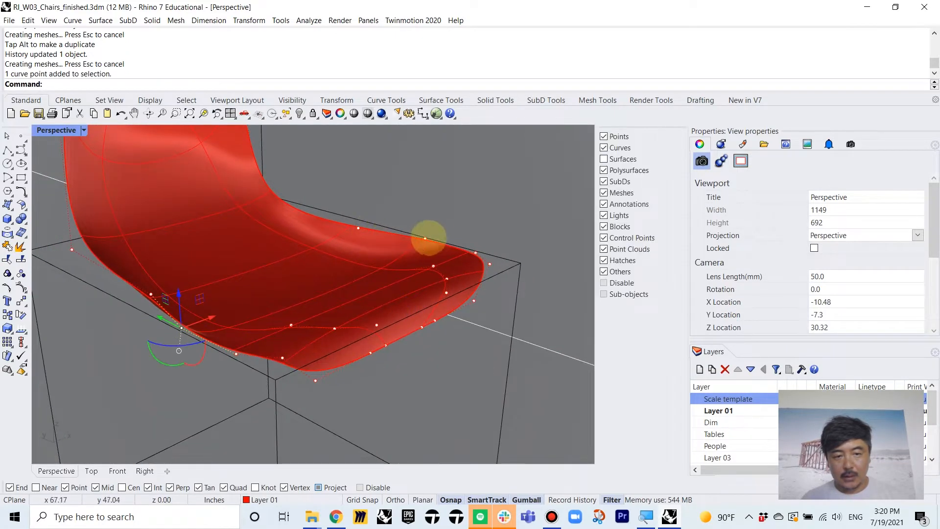
{"action": "left_click", "coordinate": [425, 238], "text": "shift"}
{"action": "right_click_drag", "start_coordinate": [421, 231], "coordinate": [391, 238]}
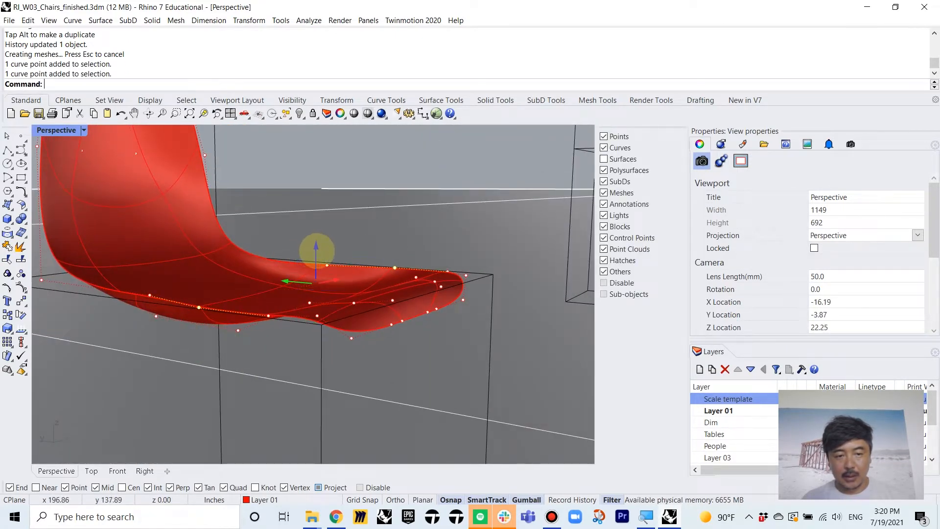
{"action": "left_click_drag", "start_coordinate": [317, 251], "coordinate": [315, 256]}
- Lower the pair of inner-curve control points just behind the seat's front lip
{"action": "right_click_drag", "start_coordinate": [315, 256], "coordinate": [378, 255]}
{"action": "left_click", "coordinate": [374, 254]}
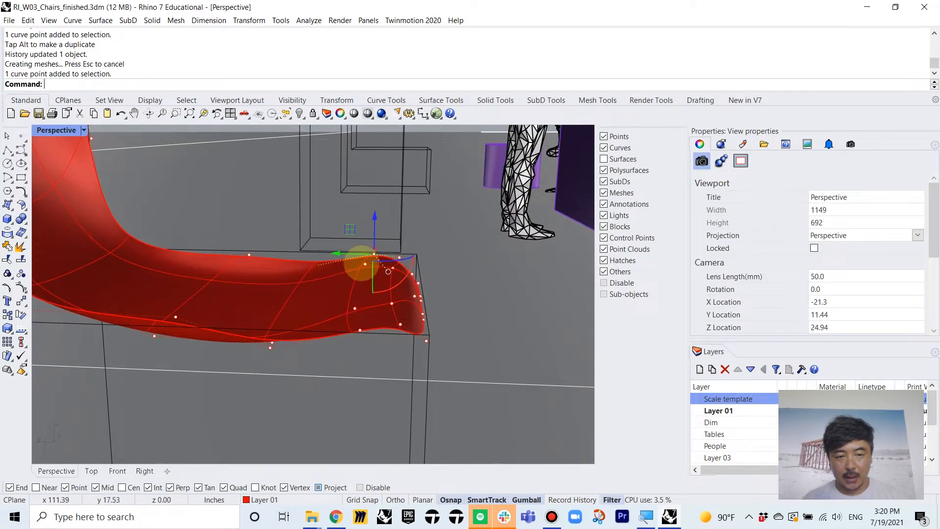
{"action": "left_click", "coordinate": [365, 264]}
{"action": "left_click", "coordinate": [355, 307], "text": "shift"}
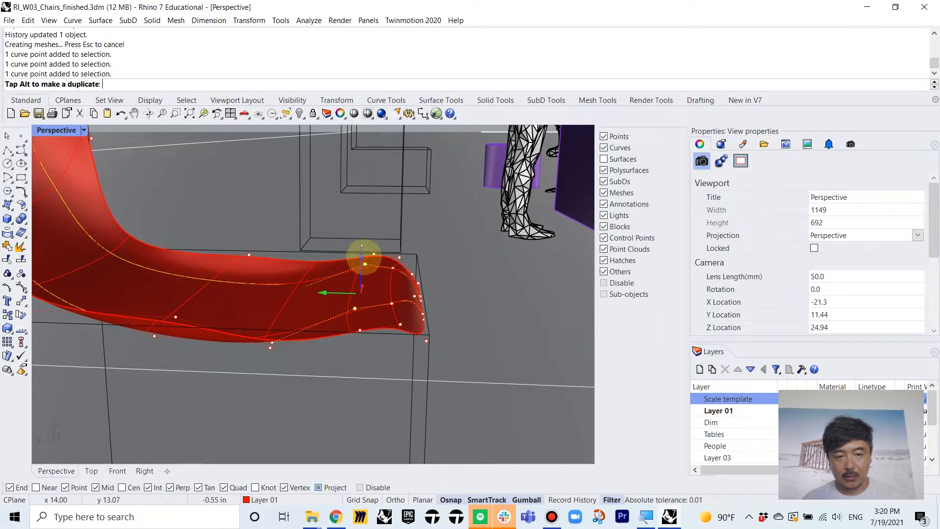
{"action": "left_click_drag", "start_coordinate": [361, 256], "coordinate": [361, 256]}
- Scale the crosswise row of four mid-seat control points sideways to adjust the seat's width
{"action": "right_click_drag", "start_coordinate": [441, 299], "coordinate": [343, 306]}
{"action": "right_click_drag", "start_coordinate": [455, 308], "coordinate": [332, 322]}
{"action": "right_click_drag", "start_coordinate": [477, 325], "coordinate": [140, 260]}
{"action": "left_click_drag", "start_coordinate": [471, 294], "coordinate": [471, 294]}
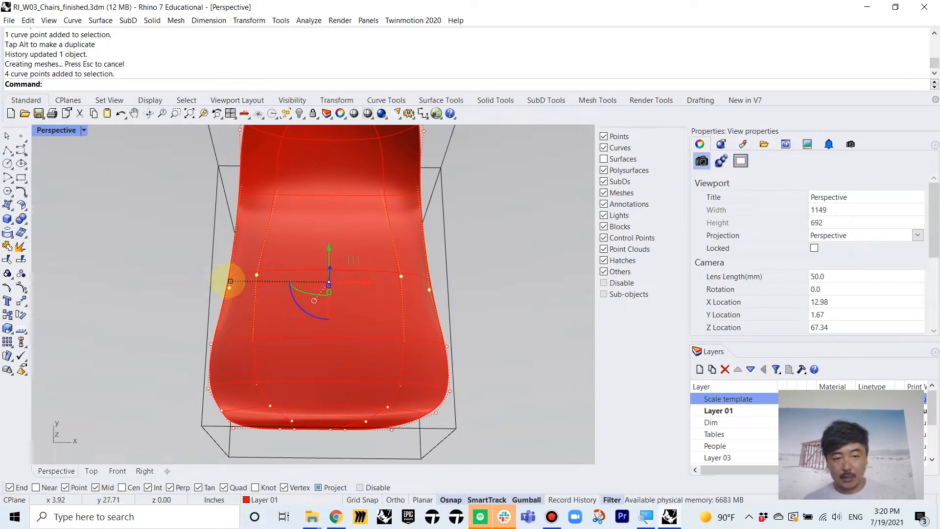
{"action": "left_click_drag", "start_coordinate": [190, 280], "coordinate": [218, 276]}
- Lower the twelve control points at the seat's front end together to deepen the front lip's drop
{"action": "scroll", "coordinate": [474, 365], "scroll_direction": "down", "scroll_amount": 1}
{"action": "right_click_drag", "start_coordinate": [482, 371], "coordinate": [337, 258]}
{"action": "scroll", "coordinate": [237, 260], "scroll_direction": "up", "scroll_amount": 5}
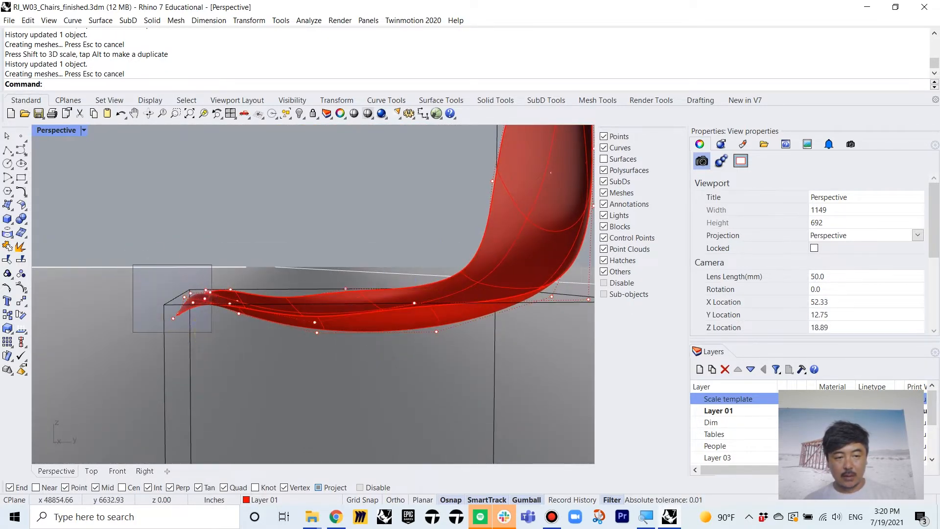
{"action": "left_click_drag", "start_coordinate": [212, 332], "coordinate": [211, 332]}
{"action": "right_click_drag", "start_coordinate": [212, 332], "coordinate": [199, 306]}
{"action": "left_click_drag", "start_coordinate": [194, 250], "coordinate": [196, 264]}
{"action": "left_click", "coordinate": [292, 250]}
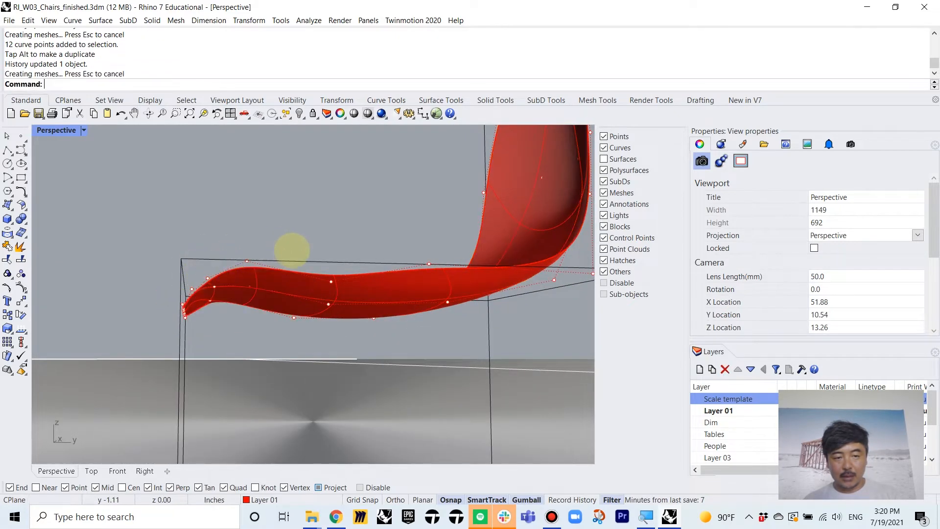
- Scale the pair of inner-curve control points on the front part of the seat crosswise to adjust their spacing
{"action": "right_click_drag", "start_coordinate": [292, 250], "coordinate": [400, 250]}
{"action": "left_click", "coordinate": [417, 263]}
{"action": "left_click", "coordinate": [384, 315], "text": "shift"}
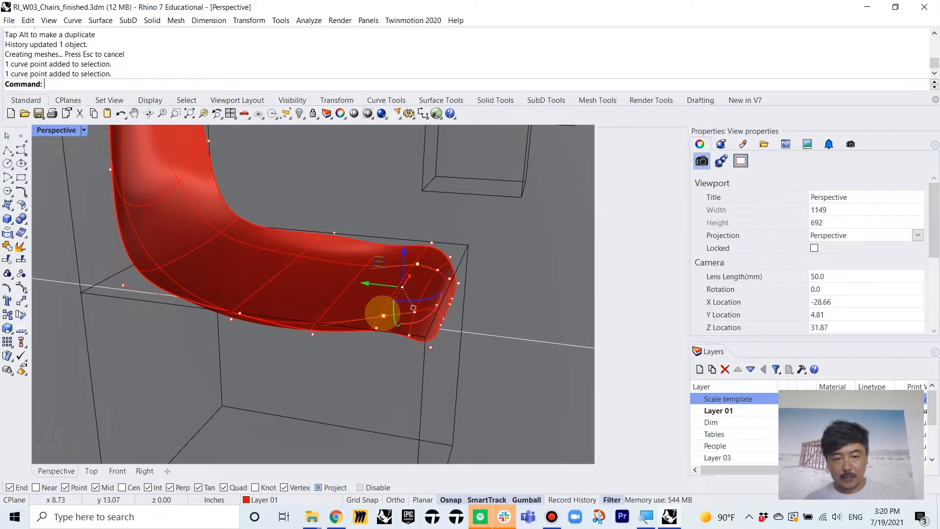
{"action": "scroll", "coordinate": [384, 314], "scroll_direction": "up", "scroll_amount": 5}
{"action": "left_click_drag", "start_coordinate": [375, 336], "coordinate": [375, 336]}
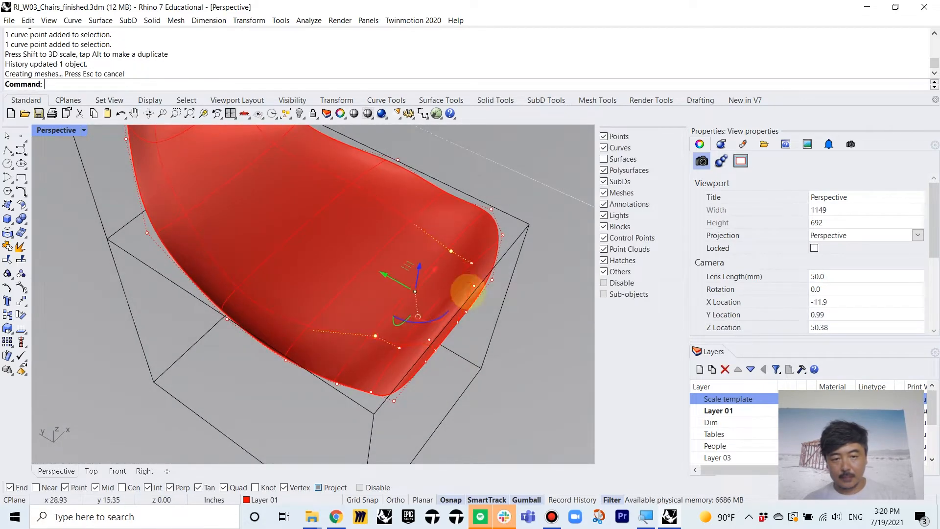
- Scale the next pair of inner-curve control points, closer to the seat's front lip, crosswise
{"action": "left_click", "coordinate": [450, 251]}
{"action": "left_click", "coordinate": [400, 348]}
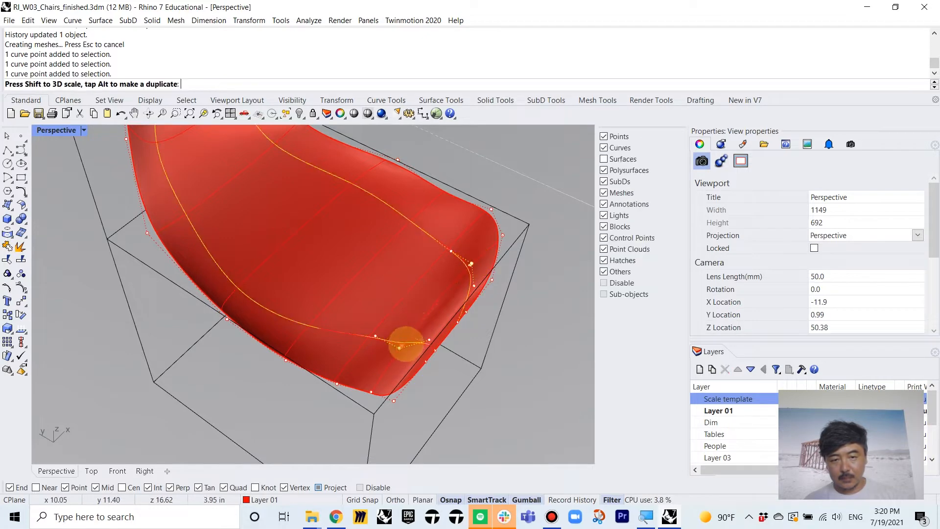
{"action": "left_click_drag", "start_coordinate": [411, 335], "coordinate": [411, 336]}
{"action": "right_click_drag", "start_coordinate": [503, 377], "coordinate": [400, 356]}
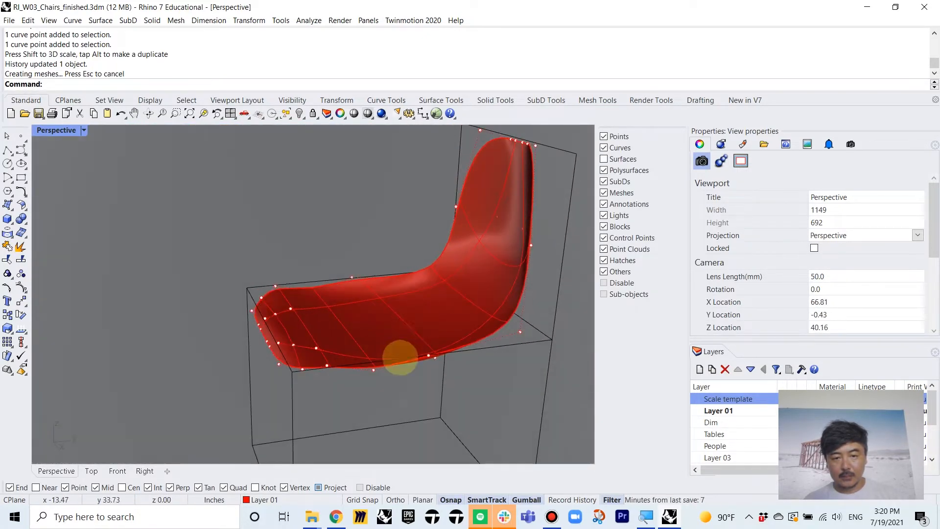
- Raise the opposite pair of outer-curve control points on the side edges behind the seat's front lip slightly
{"action": "left_click", "coordinate": [373, 370]}
{"action": "right_click_drag", "start_coordinate": [286, 281], "coordinate": [332, 319]}
{"action": "scroll", "coordinate": [304, 319], "scroll_direction": "up", "scroll_amount": 3}
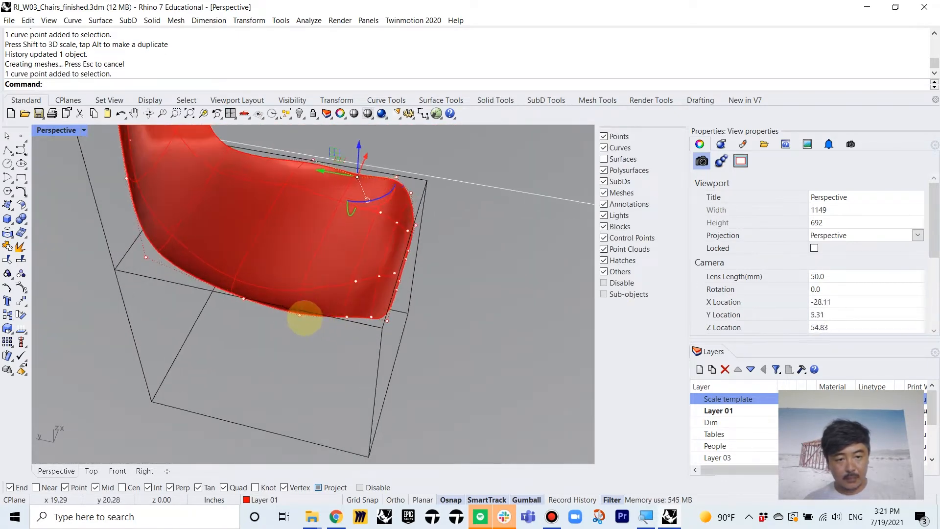
{"action": "left_click", "coordinate": [295, 315], "text": "shift"}
{"action": "right_click_drag", "start_coordinate": [329, 284], "coordinate": [321, 256]}
{"action": "left_click_drag", "start_coordinate": [311, 259], "coordinate": [312, 248]}
- Select the four control points along the backrest's top edge and shift them together in the depth direction
{"action": "left_click", "coordinate": [350, 233]}
{"action": "right_click_drag", "start_coordinate": [350, 232], "coordinate": [450, 242]}
{"action": "left_click_drag", "start_coordinate": [463, 191], "coordinate": [510, 275]}
{"action": "right_click_drag", "start_coordinate": [510, 276], "coordinate": [549, 240]}
{"action": "left_click_drag", "start_coordinate": [548, 243], "coordinate": [546, 244]}
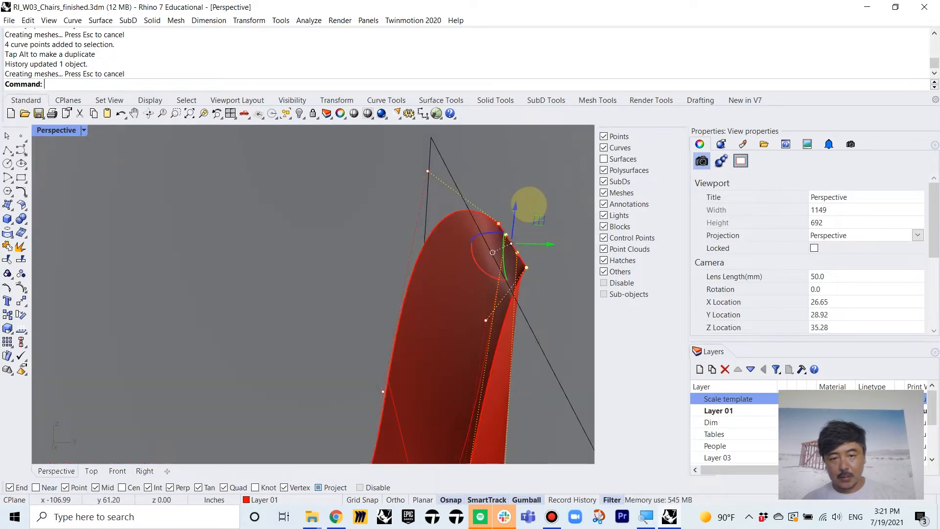
- Move only the two outermost control points of the backrest's top-edge row forward to round the edge
{"action": "left_click", "coordinate": [498, 223]}
{"action": "left_click", "coordinate": [526, 267], "text": "shift"}
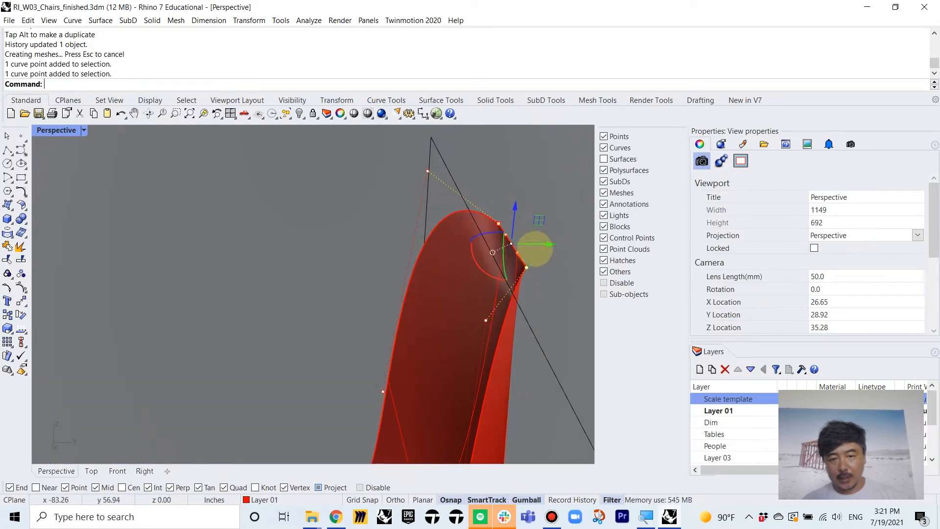
{"action": "left_click_drag", "start_coordinate": [531, 242], "coordinate": [545, 243]}
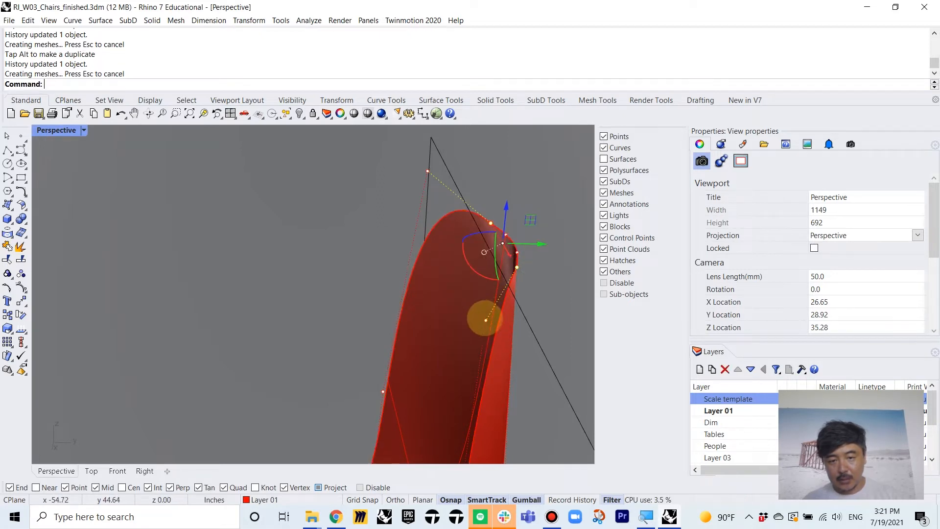
- Shift the two control points at the backrest's upper side corners in the depth direction and check the seat's overall shape
{"action": "left_click", "coordinate": [486, 320]}
{"action": "left_click", "coordinate": [427, 171]}
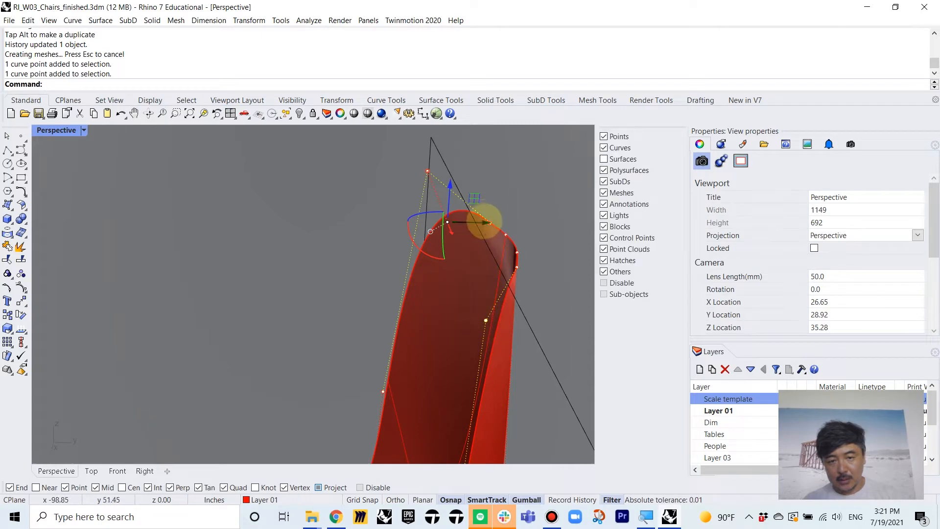
{"action": "left_click_drag", "start_coordinate": [494, 222], "coordinate": [527, 220]}
{"action": "right_click_drag", "start_coordinate": [551, 291], "coordinate": [429, 369]}
{"action": "scroll", "coordinate": [471, 332], "scroll_direction": "down", "scroll_amount": 3}
{"action": "right_click_drag", "start_coordinate": [379, 326], "coordinate": [438, 342]}
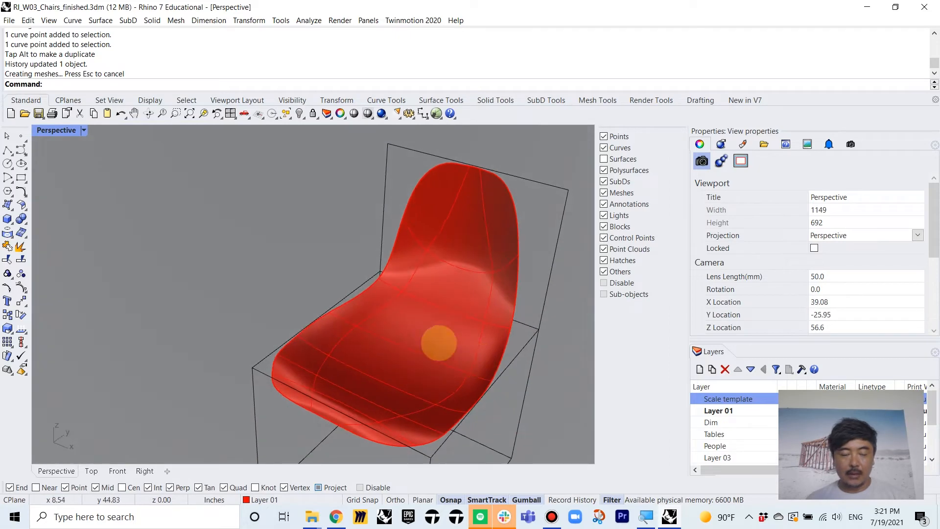
- Draw a small rectangle in the Top view over the middle of the seat
{"action": "double_click", "coordinate": [57, 130]}
{"action": "right_click_drag", "start_coordinate": [117, 174], "coordinate": [186, 204]}
{"action": "left_click", "coordinate": [21, 178]}
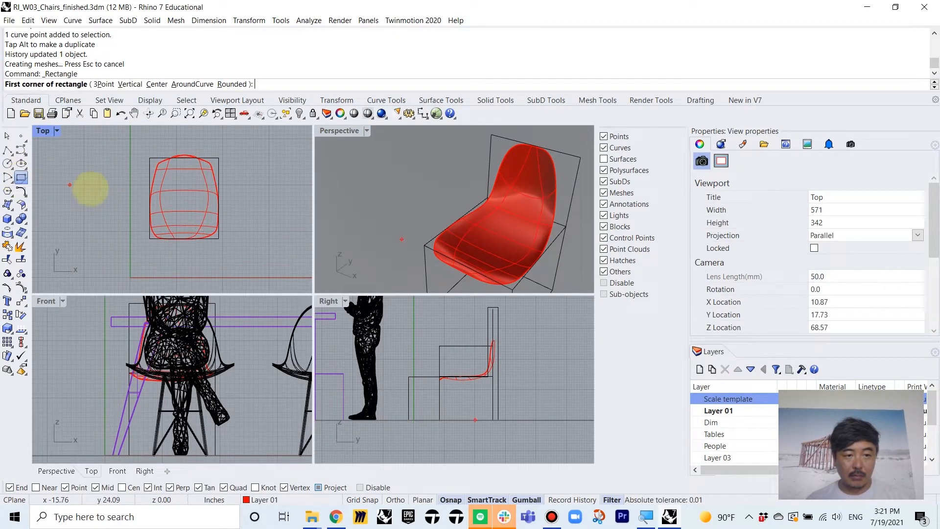
{"action": "scroll", "coordinate": [138, 171], "scroll_direction": "up", "scroll_amount": 3}
{"action": "left_click", "coordinate": [144, 152]}
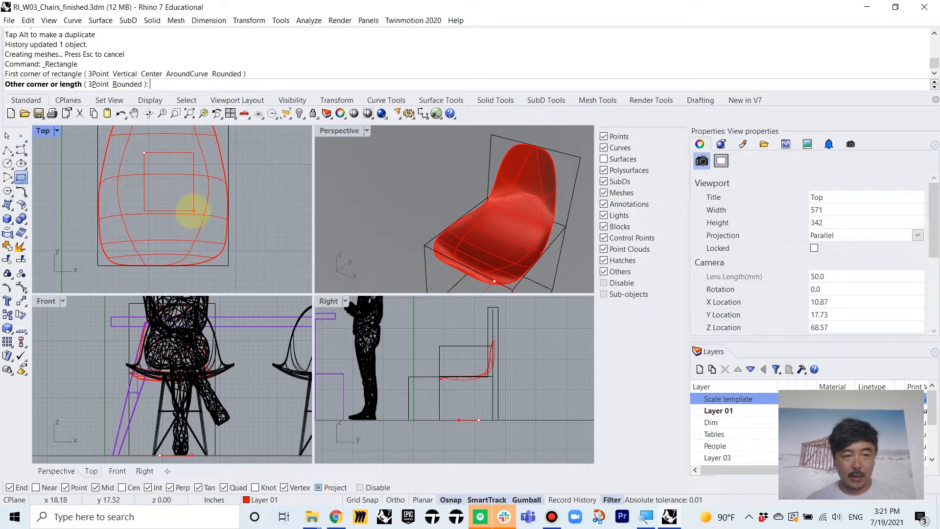
{"action": "left_click", "coordinate": [190, 204]}
{"action": "scroll", "coordinate": [190, 204], "scroll_direction": "down", "scroll_amount": 6}
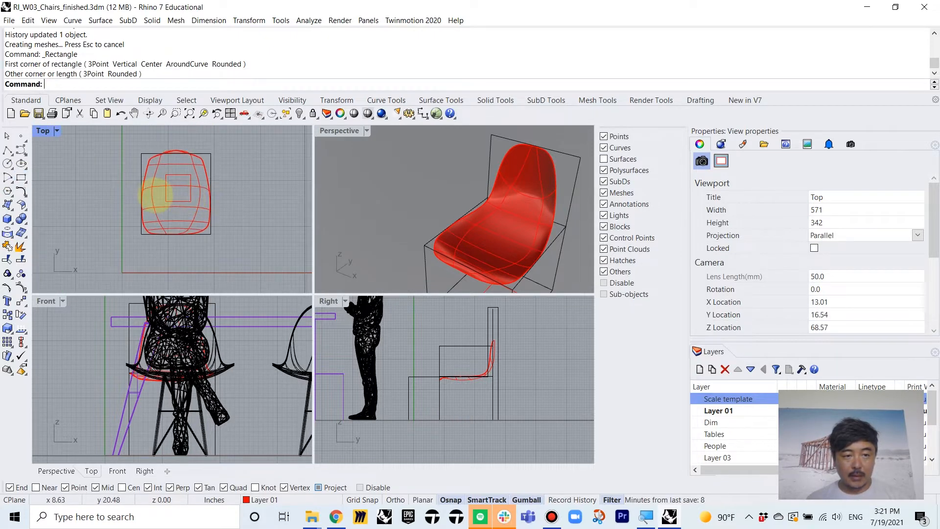
- Draw a second, larger rectangle around the small one, within the seat outline in the Top view
{"action": "scroll", "coordinate": [170, 167], "scroll_direction": "up", "scroll_amount": 6}
{"action": "right_click", "coordinate": [141, 167]}
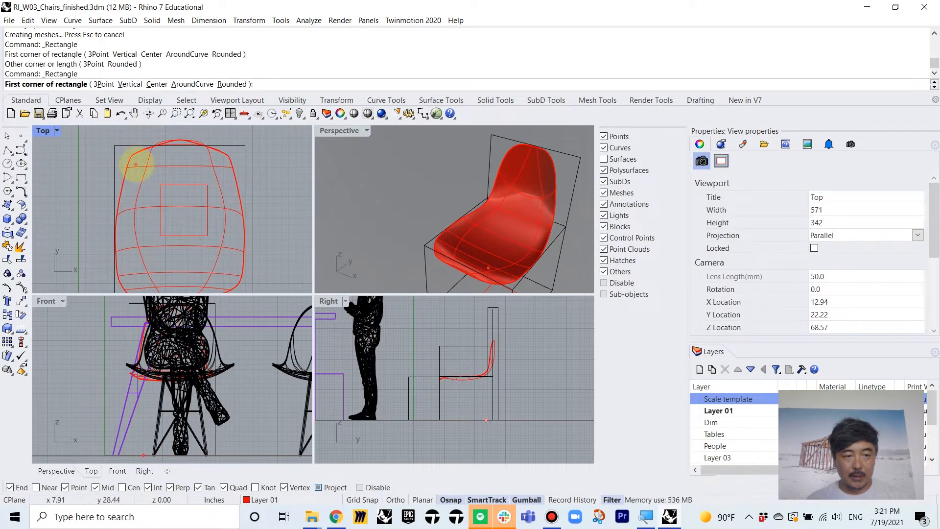
{"action": "left_click", "coordinate": [136, 165]}
{"action": "right_click_drag", "start_coordinate": [208, 236], "coordinate": [220, 201]}
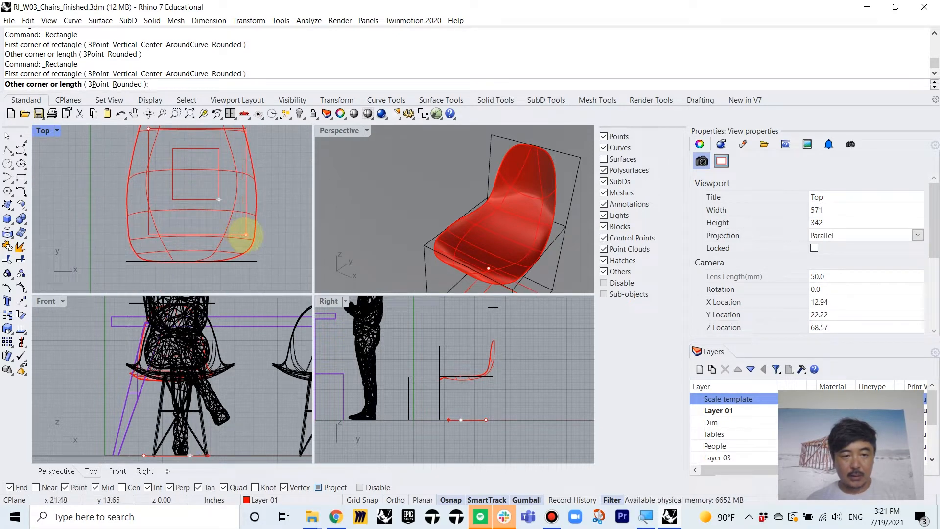
{"action": "left_click", "coordinate": [245, 235]}
{"action": "right_click_drag", "start_coordinate": [189, 124], "coordinate": [188, 145]}
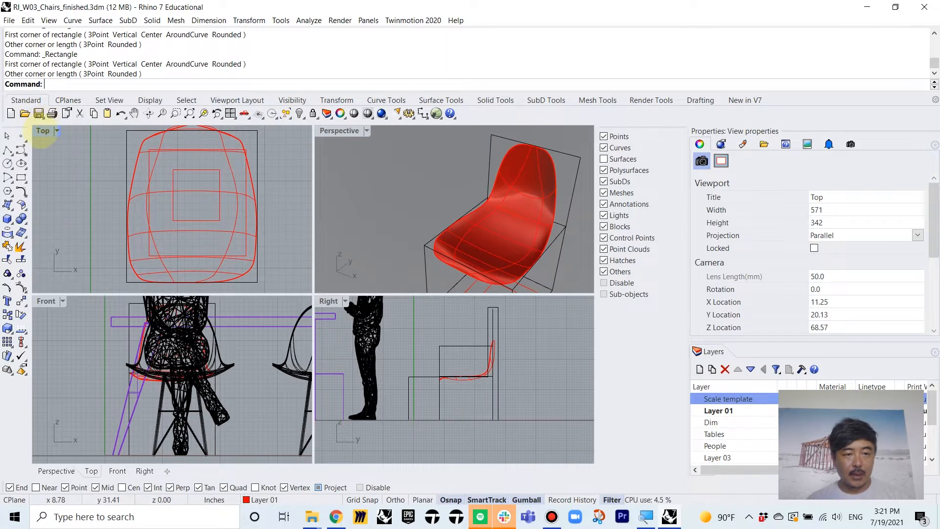
- Select both rectangles and draw a straight centerline polyline from the midpoint of the black guide box's rear edge past its front edge
{"action": "double_click", "coordinate": [43, 131]}
{"action": "left_click", "coordinate": [273, 174]}
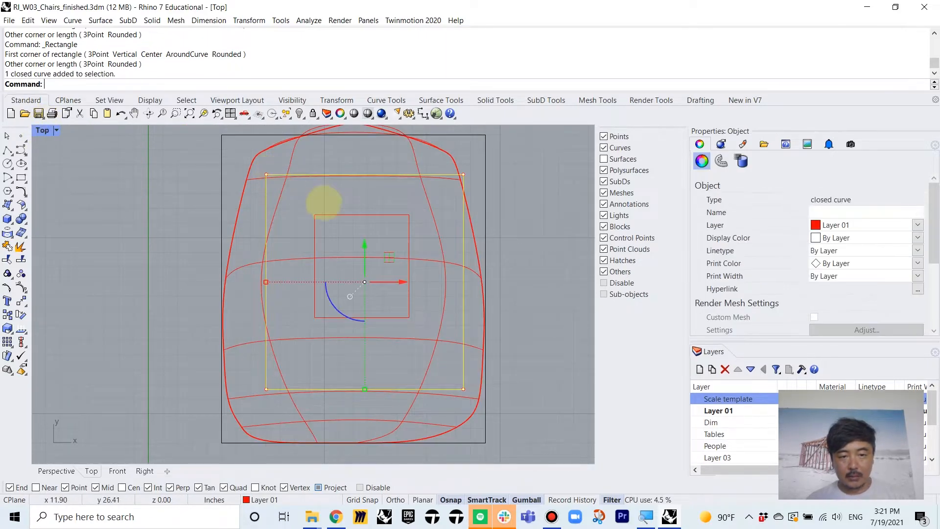
{"action": "left_click", "coordinate": [367, 215], "text": "shift"}
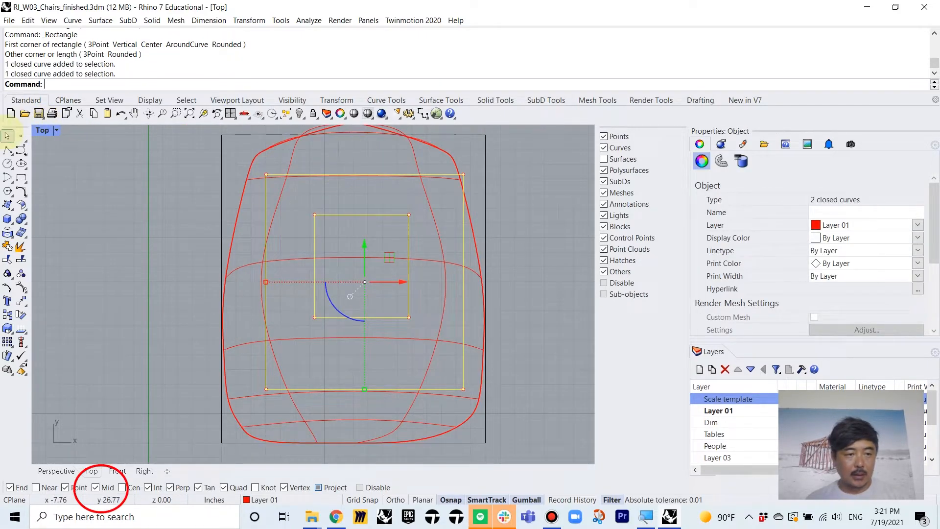
{"action": "left_click", "coordinate": [8, 150]}
{"action": "left_click", "coordinate": [353, 136]}
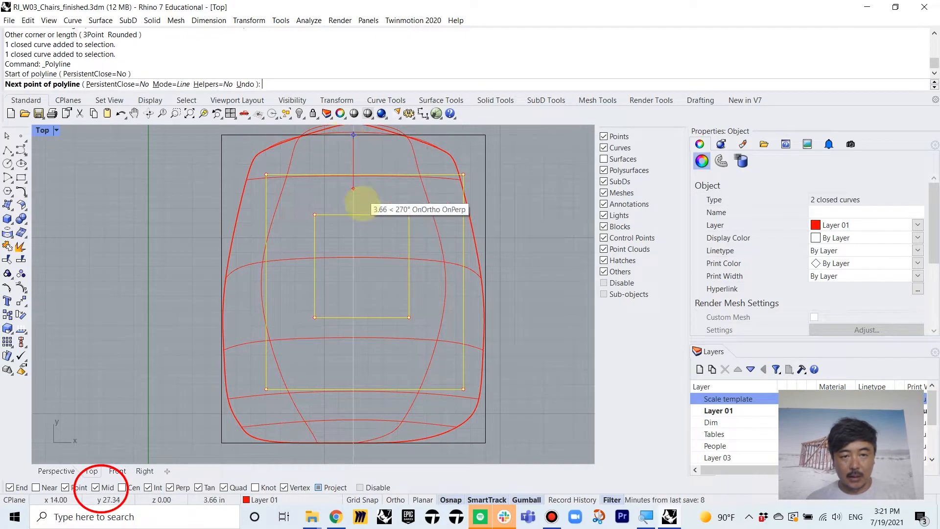
{"action": "scroll", "coordinate": [353, 135], "scroll_direction": "down", "scroll_amount": 5}
{"action": "left_click", "coordinate": [367, 309]}
{"action": "right_click", "coordinate": [381, 243]}
- Move both rectangles together from the large rectangle's rear-edge midpoint onto the centerline
{"action": "scroll", "coordinate": [382, 235], "scroll_direction": "up", "scroll_amount": 5}
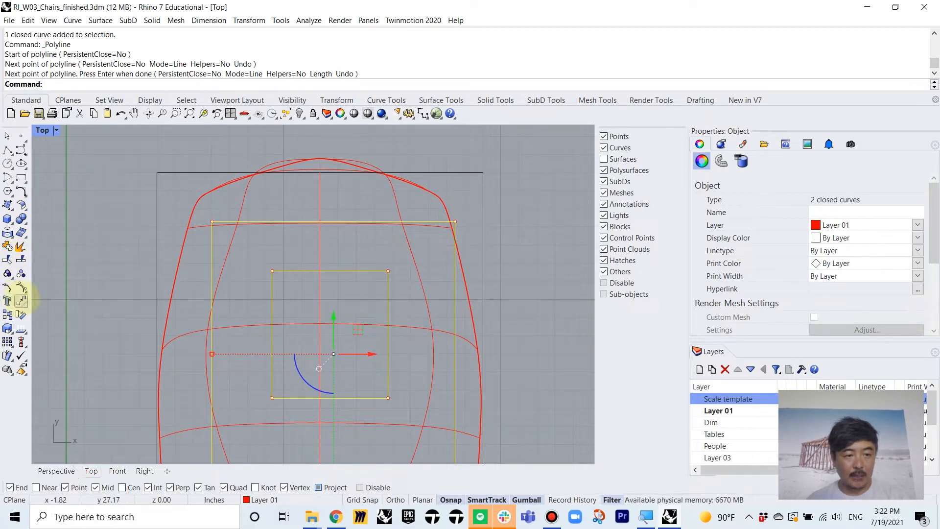
{"action": "left_click", "coordinate": [21, 301]}
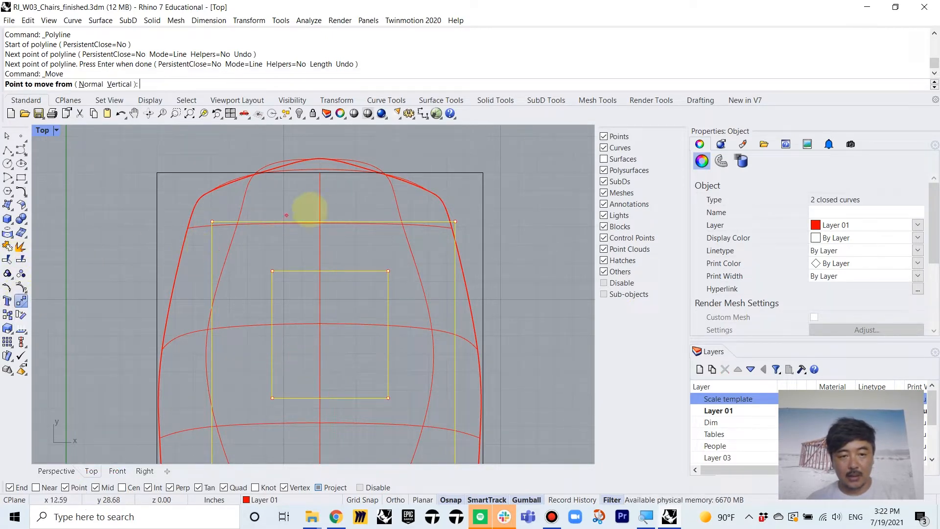
{"action": "left_click", "coordinate": [334, 221]}
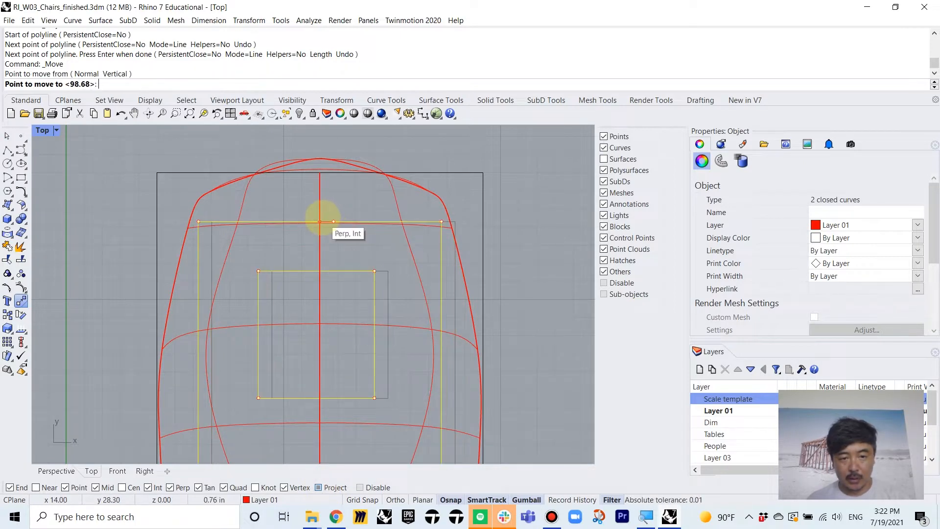
{"action": "left_click", "coordinate": [320, 221]}
- Move the small rectangle from its rear-edge midpoint onto the centerline so it is centered on the seat
{"action": "left_click", "coordinate": [337, 271]}
{"action": "left_click", "coordinate": [362, 302]}
{"action": "right_click", "coordinate": [302, 268]}
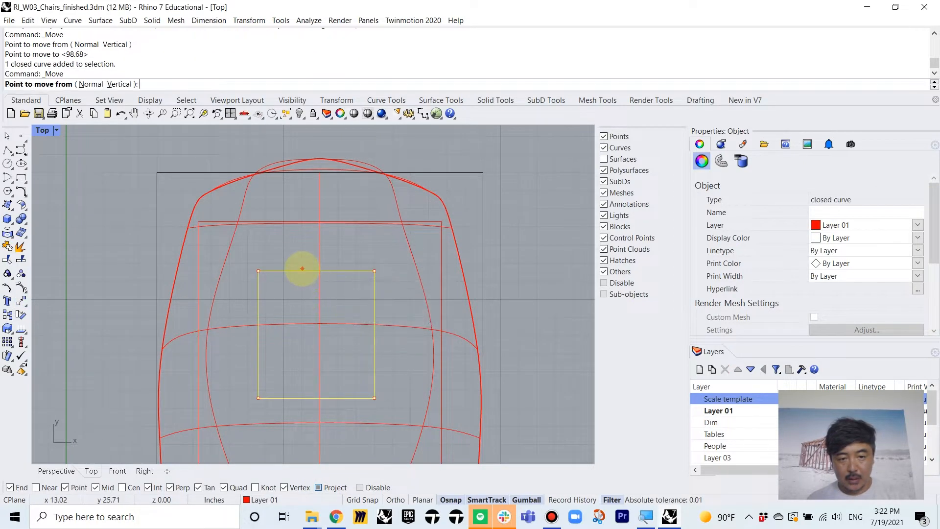
{"action": "left_click", "coordinate": [316, 271]}
{"action": "left_click", "coordinate": [319, 271]}
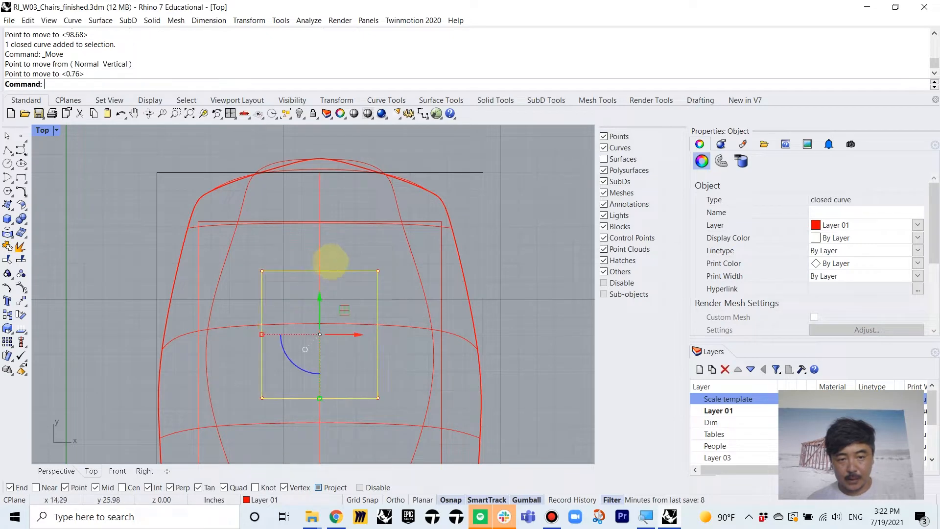
{"action": "left_click", "coordinate": [333, 293]}
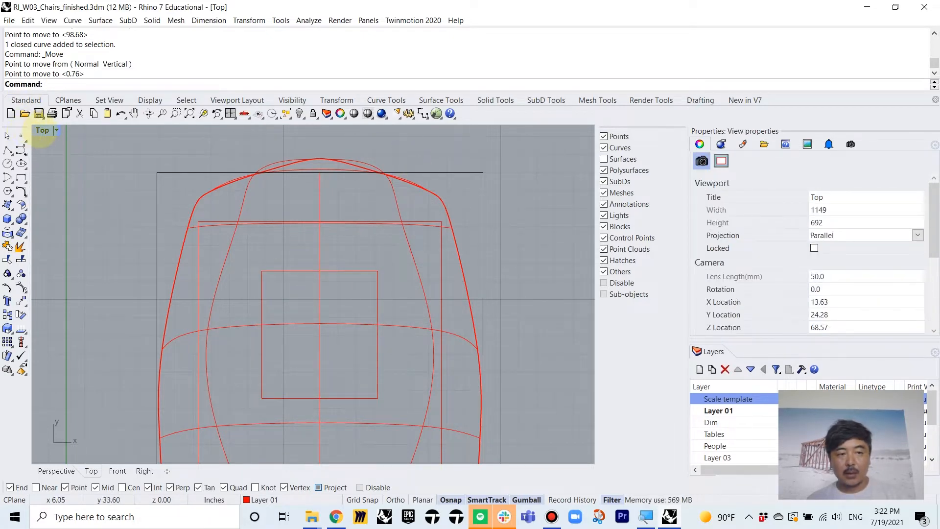
- Enable Surfaces in the selection filter and project the small rectangle onto the seat surface along the construction plane's Z direction
{"action": "double_click", "coordinate": [43, 131]}
{"action": "left_click", "coordinate": [204, 196]}
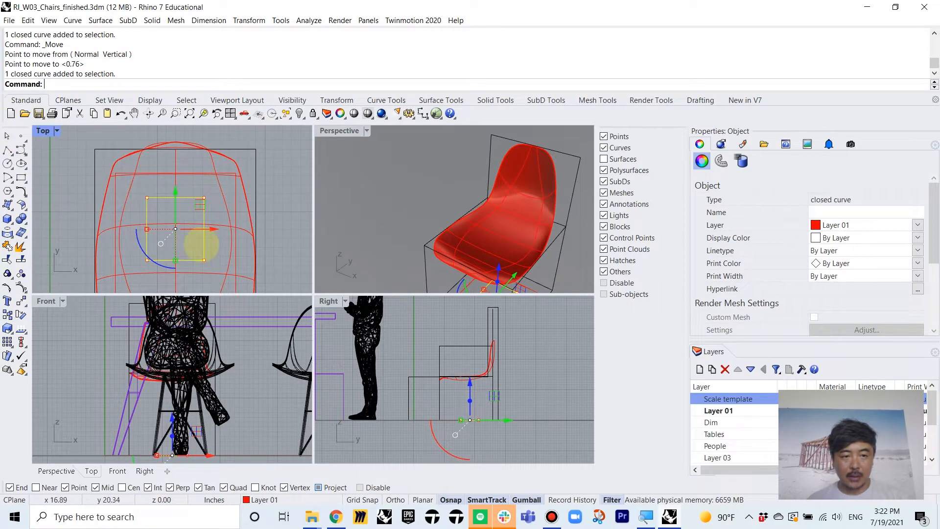
{"action": "scroll", "coordinate": [206, 218], "scroll_direction": "down", "scroll_amount": 3}
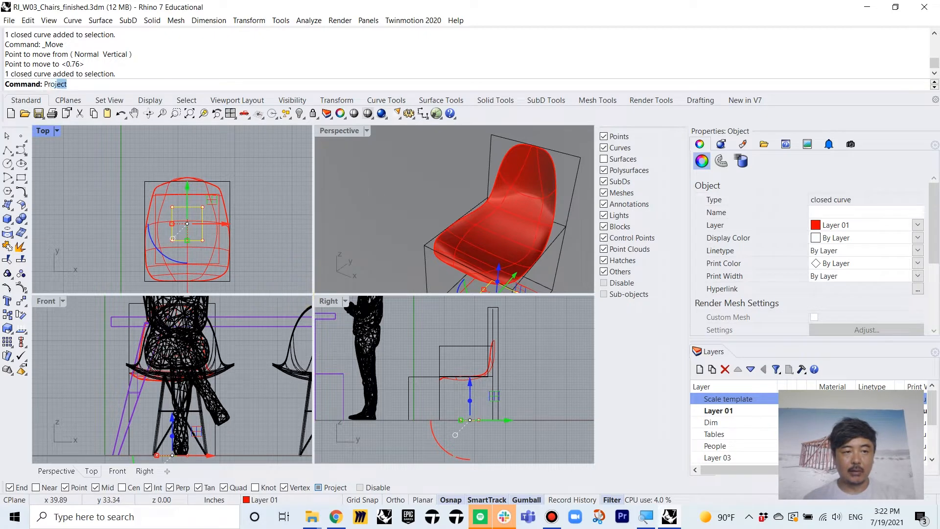
{"action": "key", "text": "Return"}
{"action": "double_click", "coordinate": [43, 131]}
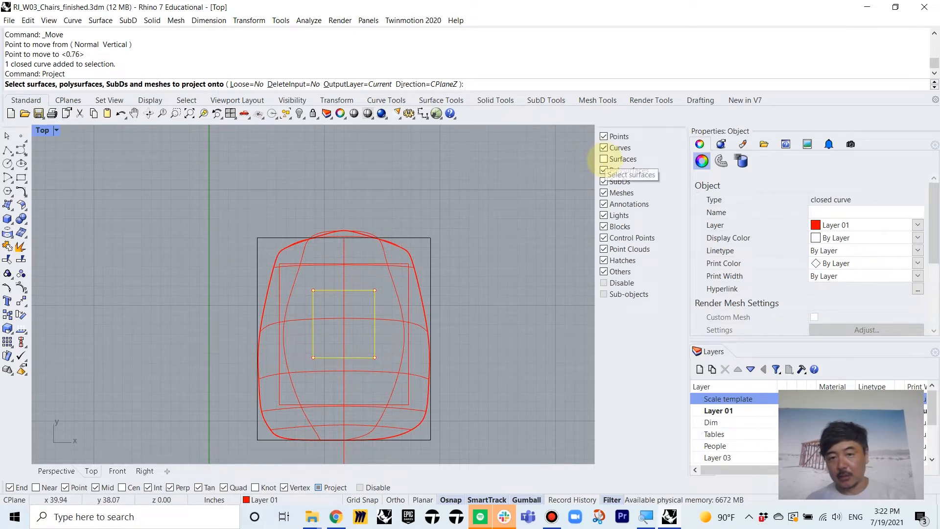
{"action": "left_click", "coordinate": [604, 159]}
{"action": "left_click", "coordinate": [382, 254]}
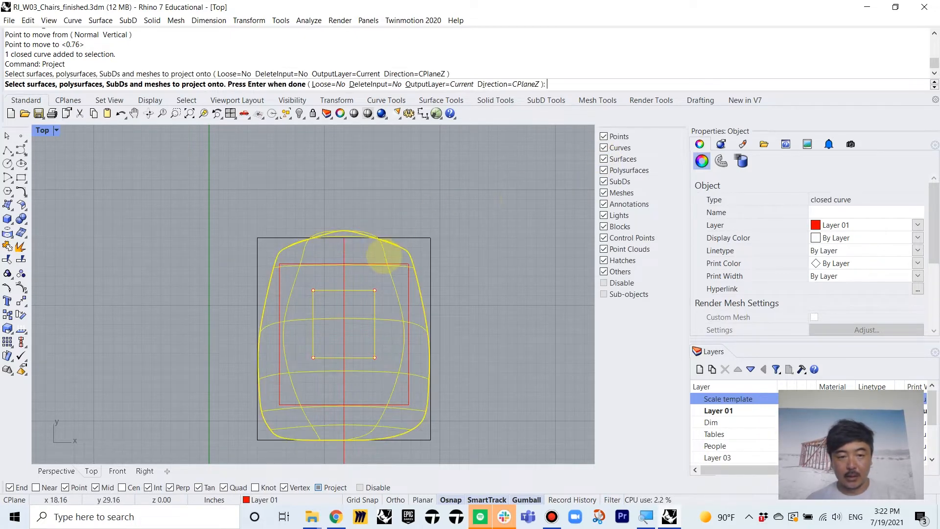
{"action": "key", "text": "Return"}
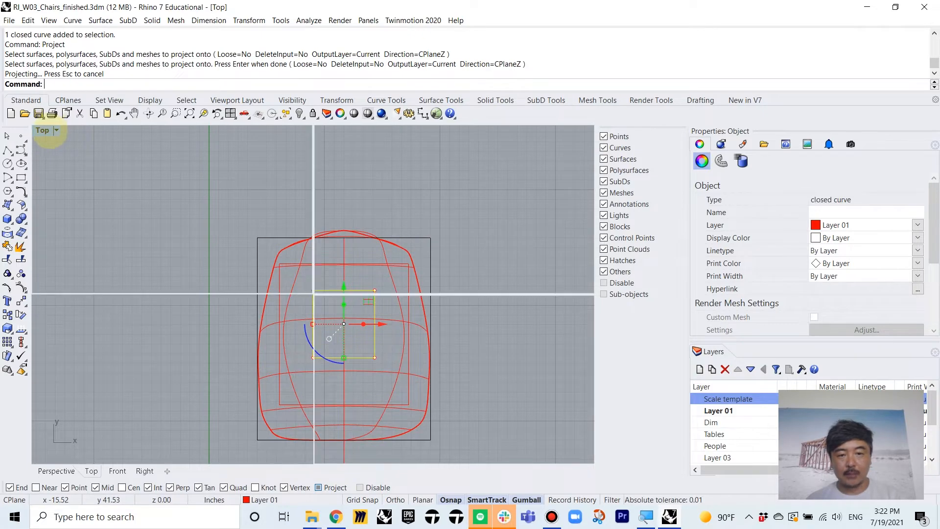
- Delete the original small rectangle on the ground plane in the Perspective view, keeping its projection on the seat
{"action": "double_click", "coordinate": [43, 131]}
{"action": "mouse_move", "coordinate": [445, 206]}
{"action": "right_mouse_down"}
{"action": "mouse_move", "coordinate": [472, 196]}
{"action": "mouse_move", "coordinate": [514, 250]}
{"action": "mouse_move", "coordinate": [511, 220]}
{"action": "mouse_move", "coordinate": [449, 204]}
{"action": "right_mouse_up"}
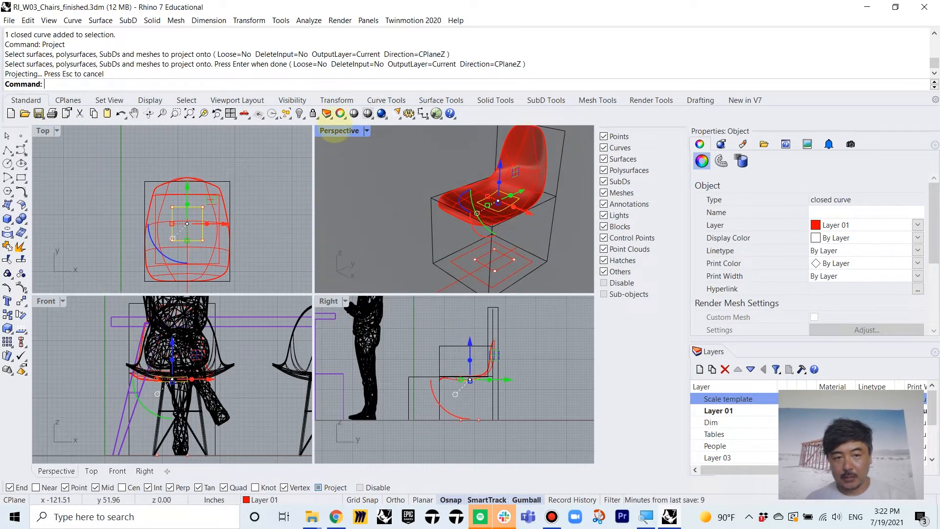
{"action": "double_click", "coordinate": [338, 131]}
{"action": "right_click_drag", "start_coordinate": [388, 235], "coordinate": [443, 273]}
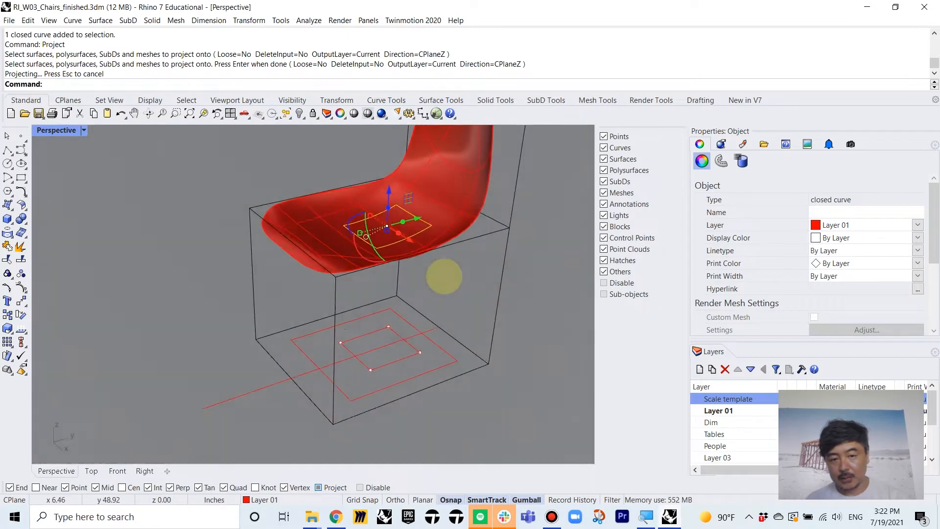
{"action": "left_click", "coordinate": [399, 361]}
{"action": "left_click", "coordinate": [429, 393]}
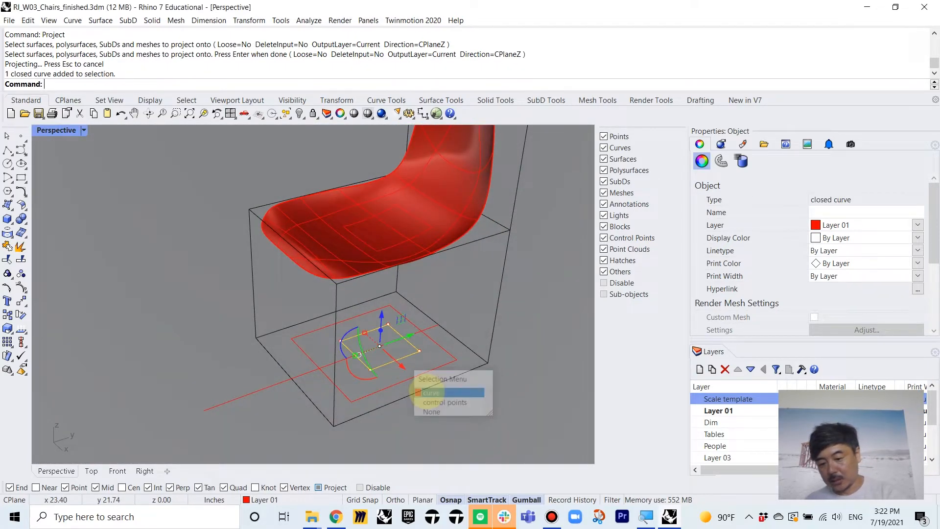
{"action": "key", "text": "Delete"}
{"action": "right_click_drag", "start_coordinate": [478, 395], "coordinate": [449, 338]}
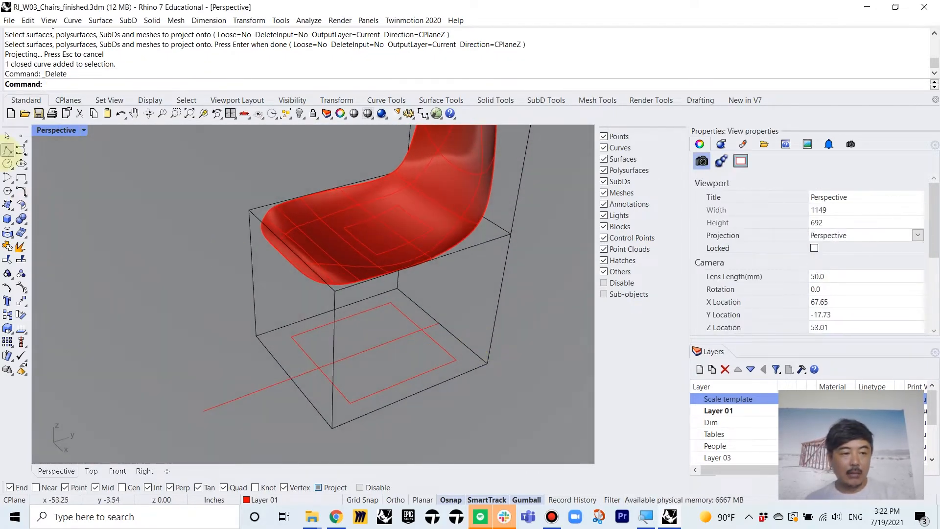
- With Project snapping off, draw two leg lines joining the projected rectangle's front and rear +X corners to the matching ground rectangle corners
{"action": "left_click", "coordinate": [8, 150]}
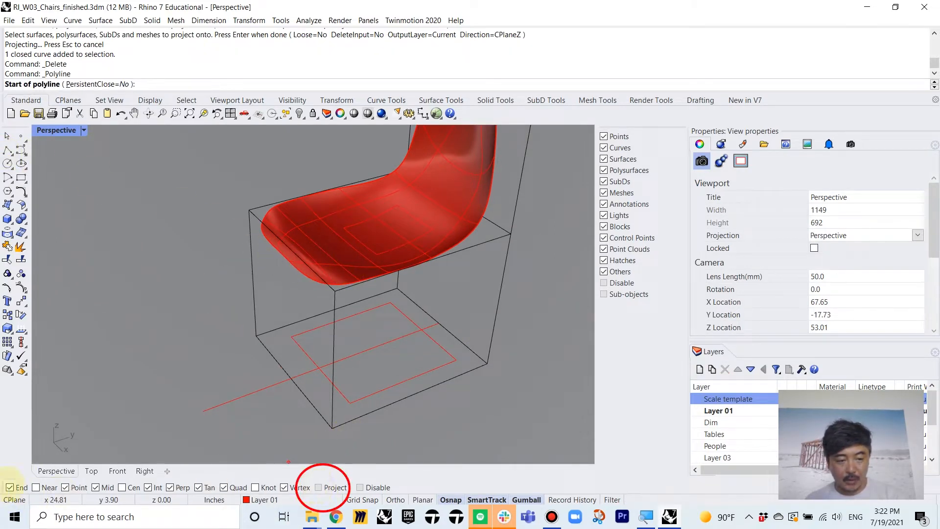
{"action": "left_click", "coordinate": [376, 254]}
{"action": "left_click", "coordinate": [349, 405]}
{"action": "key", "text": "Return"}
{"action": "key", "text": "Return"}
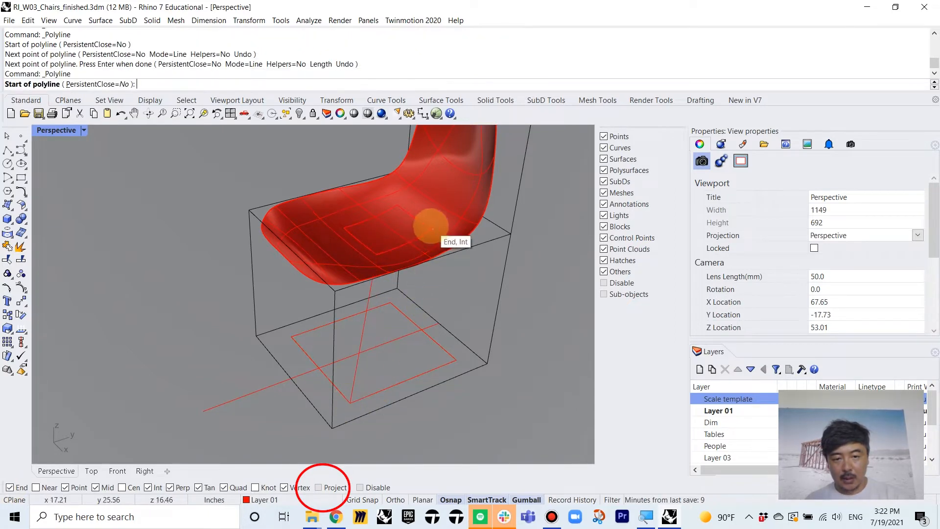
{"action": "left_click", "coordinate": [431, 228]}
{"action": "left_click", "coordinate": [455, 360]}
{"action": "key", "text": "Return"}
- Draw the front leg line on the -X side from the projected rectangle's corner to the matching ground rectangle corner
{"action": "right_click_drag", "start_coordinate": [451, 361], "coordinate": [336, 342]}
{"action": "key", "text": "Return"}
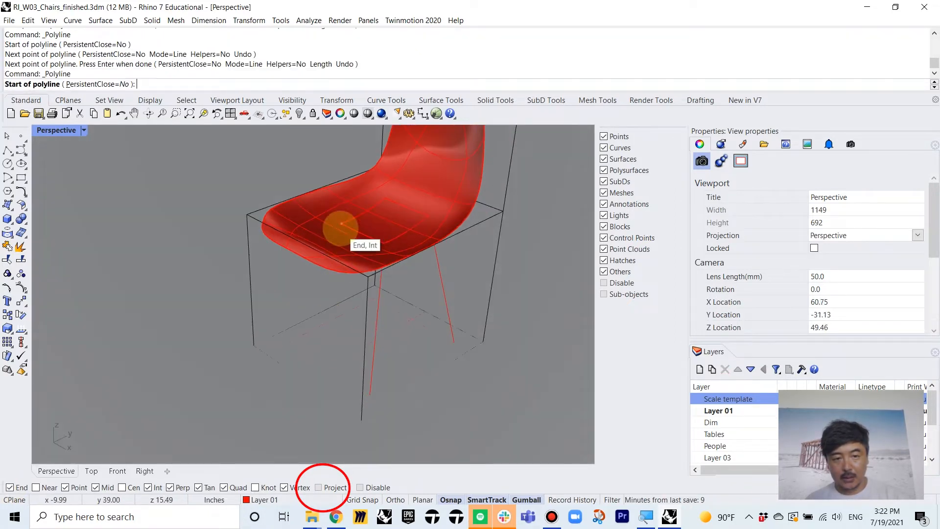
{"action": "left_click", "coordinate": [341, 223]}
{"action": "right_click_drag", "start_coordinate": [315, 273], "coordinate": [325, 342]}
{"action": "left_click", "coordinate": [289, 337]}
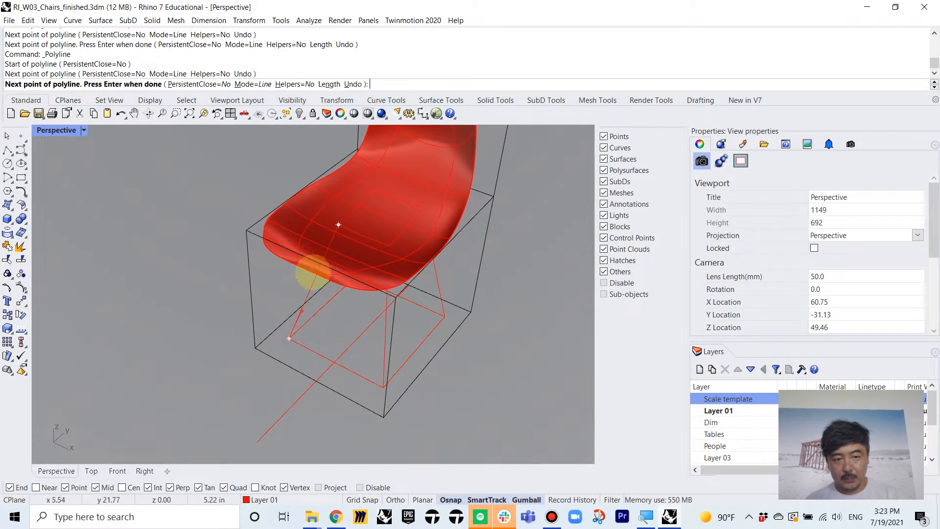
{"action": "key", "text": "Return"}
- Try to draw the rear leg line on the -X side from the projected rectangle's corner down to the ground rectangle
{"action": "key", "text": "Return"}
{"action": "left_click", "coordinate": [371, 194]}
{"action": "right_click_drag", "start_coordinate": [373, 195], "coordinate": [373, 279]}
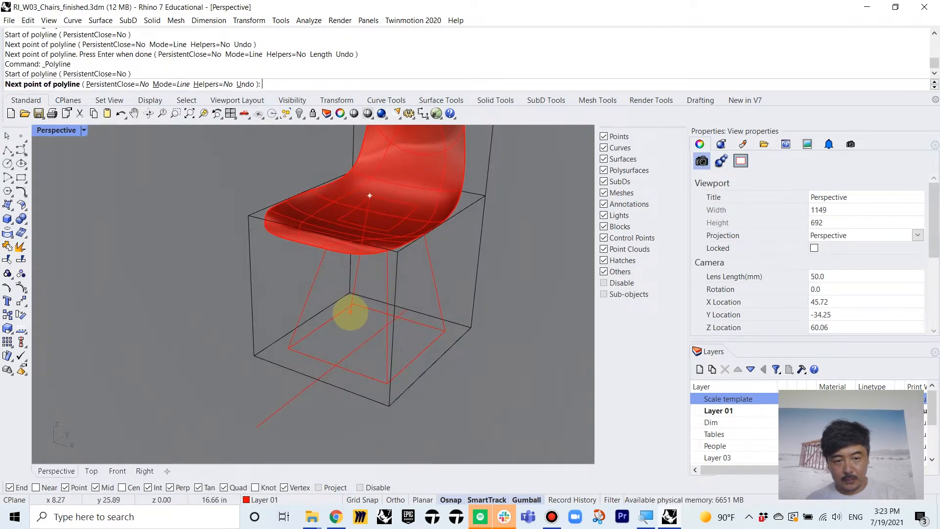
{"action": "left_click", "coordinate": [351, 311]}
{"action": "key", "text": "Return"}
- Draw the rear -X leg line from the exact ground rectangle corner to the projected rectangle's corner, and delete the misplaced line beside it
{"action": "key", "text": "Return"}
{"action": "left_click", "coordinate": [353, 303]}
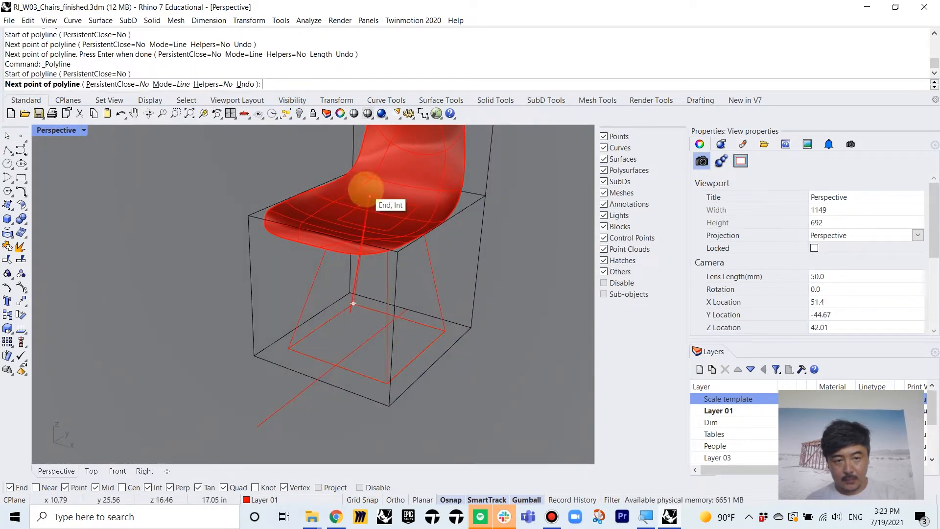
{"action": "left_click", "coordinate": [368, 195]}
{"action": "right_click", "coordinate": [355, 270]}
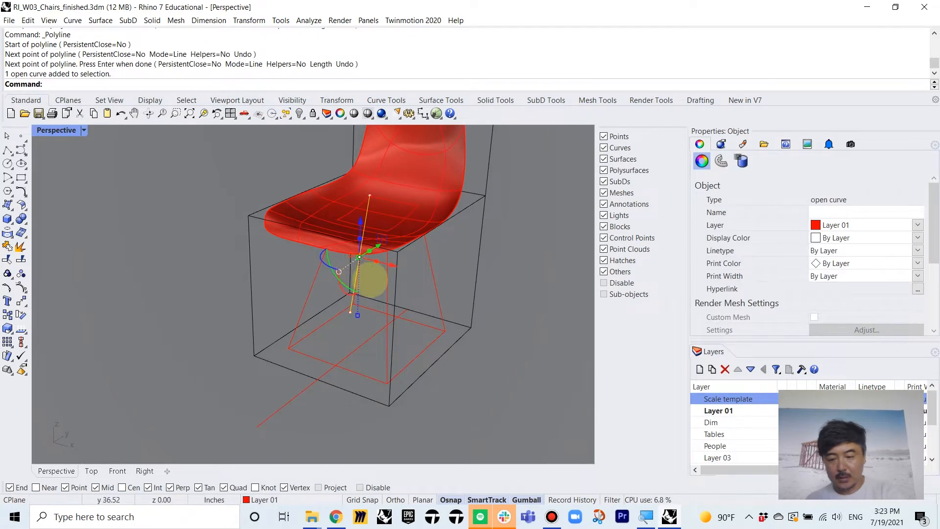
{"action": "key", "text": "Delete"}
{"action": "double_click", "coordinate": [54, 130]}
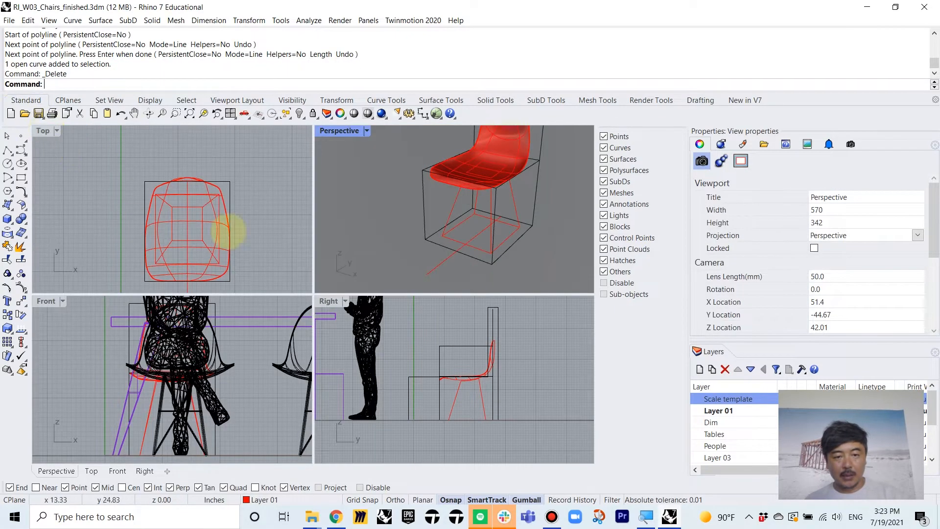
{"action": "right_click_drag", "start_coordinate": [550, 224], "coordinate": [475, 159]}
{"action": "double_click", "coordinate": [345, 132]}
{"action": "mouse_move", "coordinate": [348, 262]}
{"action": "right_mouse_down"}
{"action": "mouse_move", "coordinate": [411, 280]}
{"action": "mouse_move", "coordinate": [309, 294]}
{"action": "mouse_move", "coordinate": [404, 289]}
{"action": "mouse_move", "coordinate": [367, 283]}
{"action": "mouse_move", "coordinate": [296, 298]}
{"action": "mouse_move", "coordinate": [164, 292]}
{"action": "mouse_move", "coordinate": [296, 294]}
{"action": "mouse_move", "coordinate": [308, 279]}
{"action": "mouse_move", "coordinate": [398, 258]}
{"action": "mouse_move", "coordinate": [342, 245]}
{"action": "right_mouse_up"}
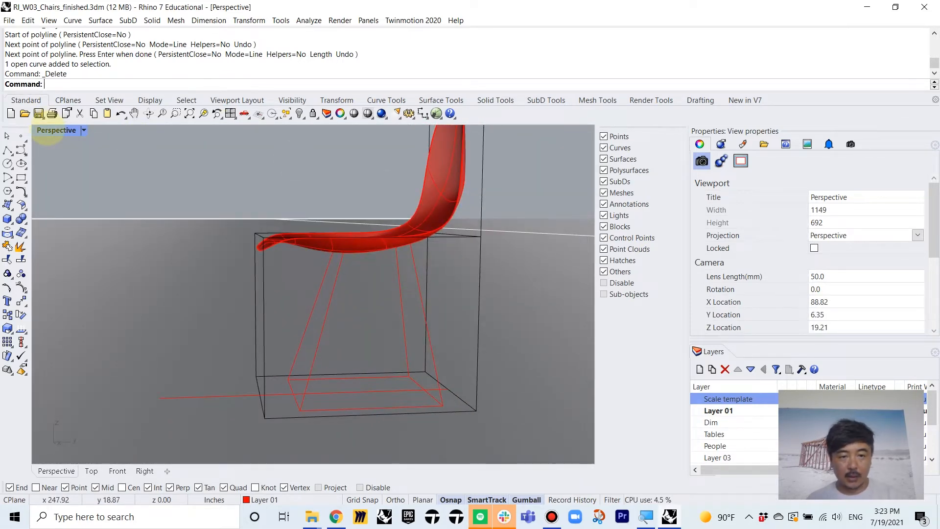
- Draw a small square overlapping the seat's rear outline on the +X side of the centerline in the Top view
{"action": "double_click", "coordinate": [48, 132]}
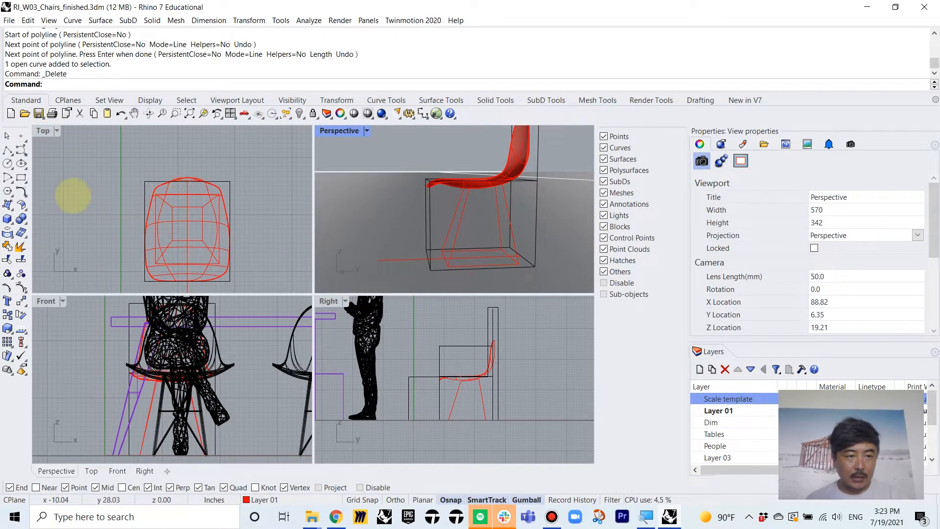
{"action": "left_click", "coordinate": [21, 177]}
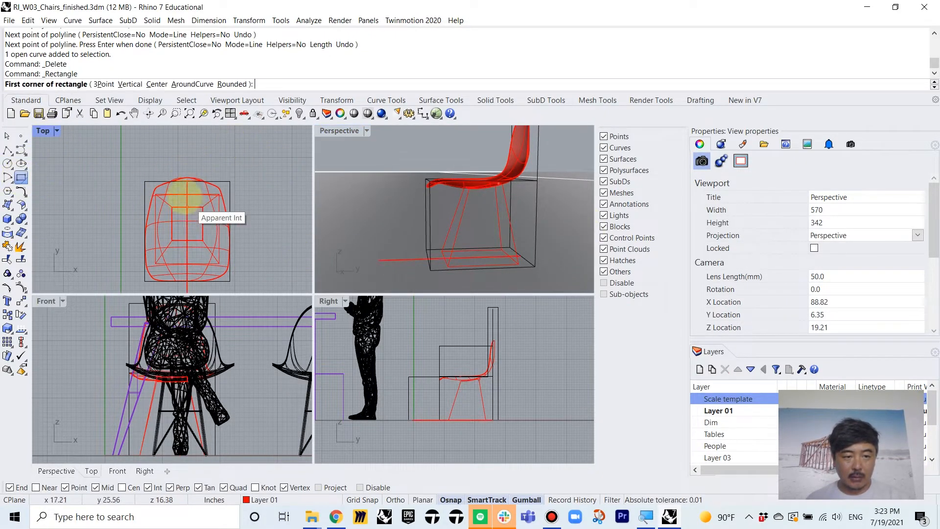
{"action": "scroll", "coordinate": [185, 191], "scroll_direction": "up", "scroll_amount": 3}
{"action": "left_click", "coordinate": [207, 139]}
{"action": "scroll", "coordinate": [247, 186], "scroll_direction": "down", "scroll_amount": 2}
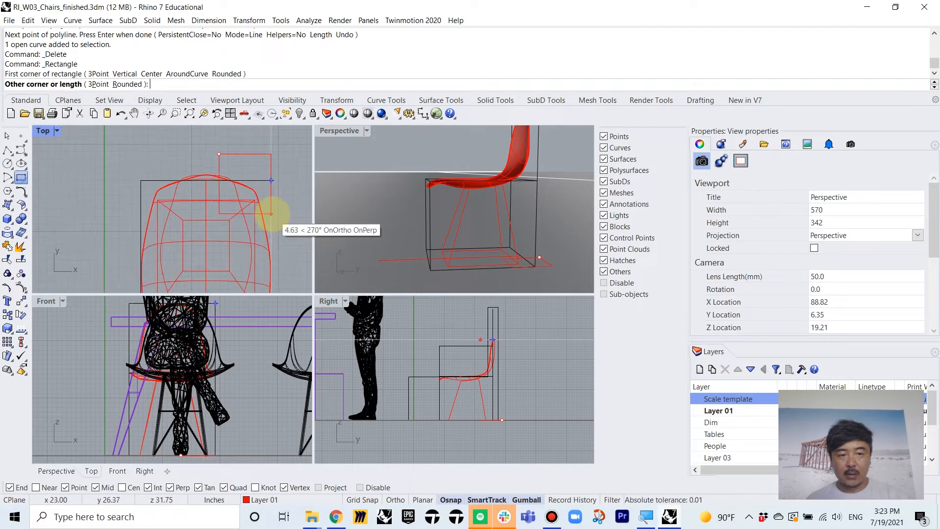
{"action": "scroll", "coordinate": [224, 159], "scroll_direction": "up", "scroll_amount": 8}
{"action": "mouse_move", "coordinate": [223, 153]}
{"action": "right_mouse_down"}
{"action": "mouse_move", "coordinate": [240, 214]}
{"action": "mouse_move", "coordinate": [219, 168]}
{"action": "right_mouse_up"}
{"action": "left_click", "coordinate": [230, 213], "text": "shift"}
{"action": "scroll", "coordinate": [230, 214], "scroll_direction": "down", "scroll_amount": 6}
- Rotate the small square 45 degrees about its center in the Top view to form a diamond
{"action": "left_click", "coordinate": [230, 213]}
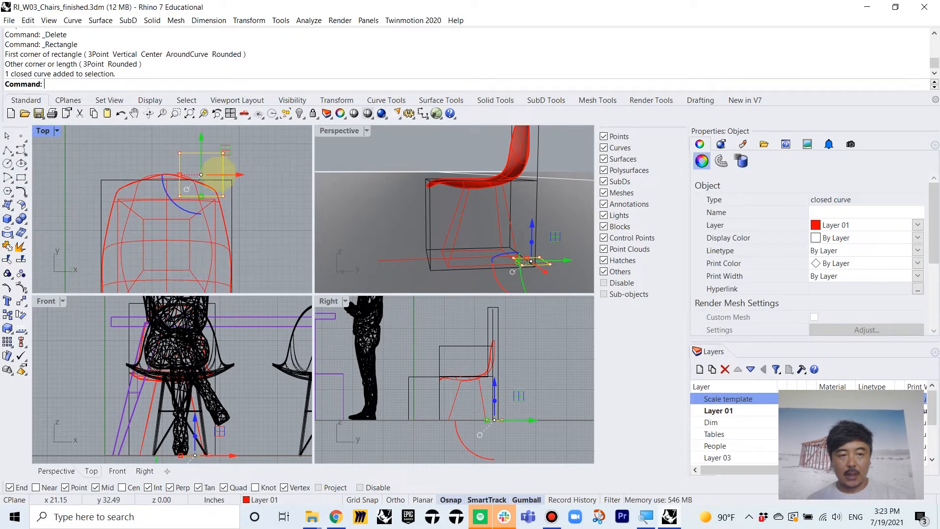
{"action": "scroll", "coordinate": [200, 183], "scroll_direction": "down", "scroll_amount": 6}
{"action": "double_click", "coordinate": [43, 131]}
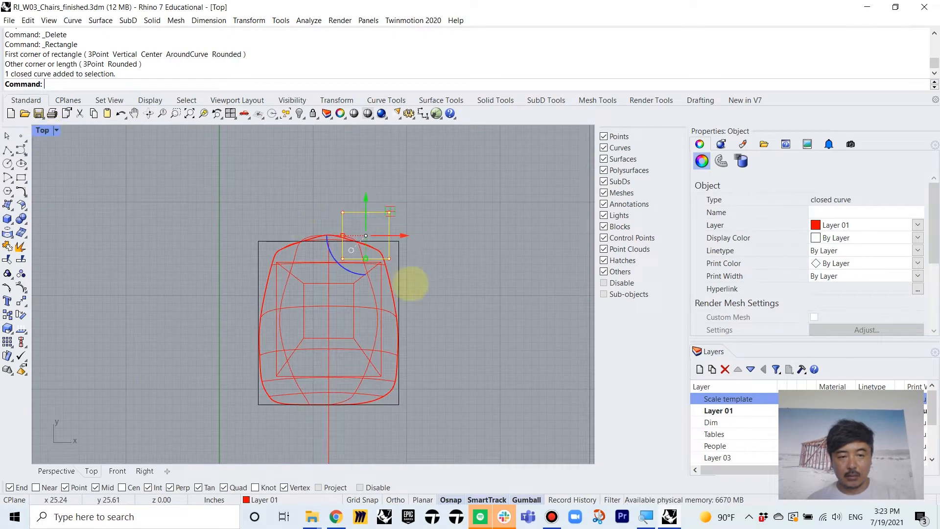
{"action": "left_click", "coordinate": [332, 251]}
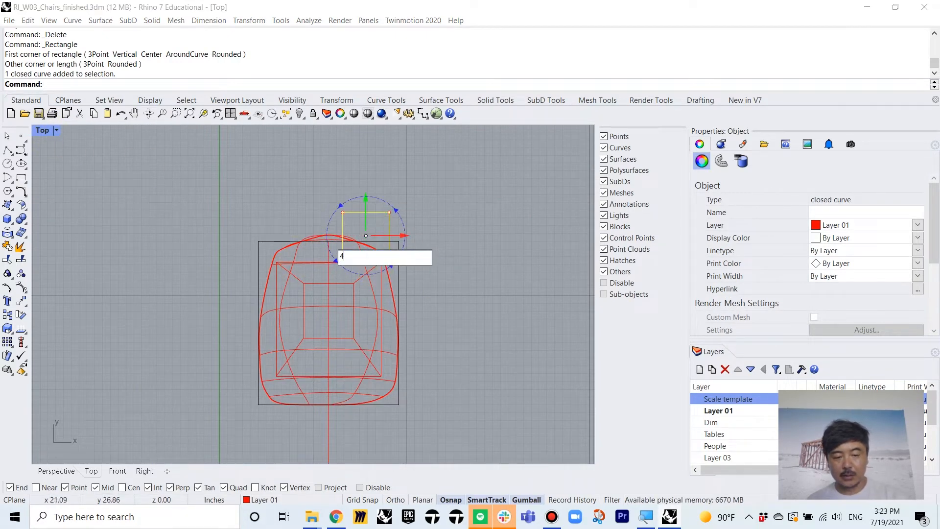
{"action": "key", "text": "Return"}
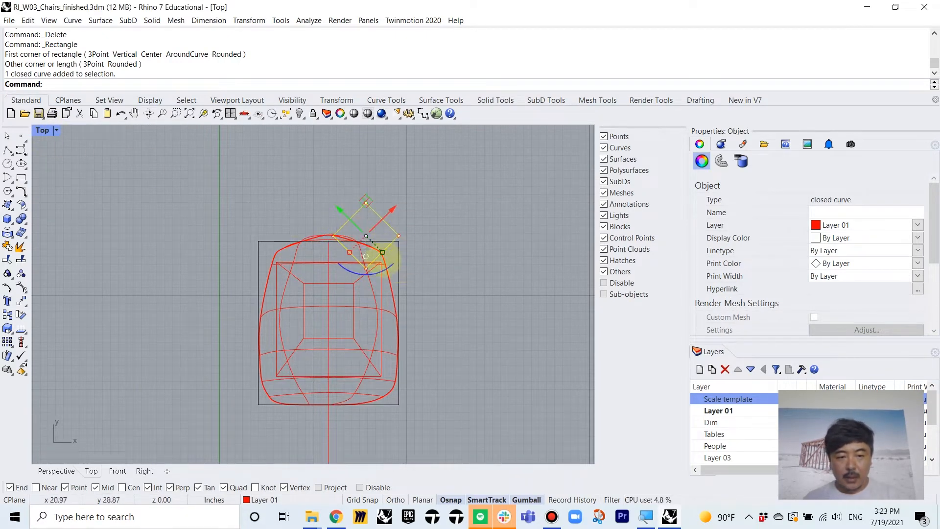
- Move the diamond inside the projected leg rectangle and align its rear corner exactly with the seat's centerline
{"action": "left_click_drag", "start_coordinate": [366, 201], "coordinate": [329, 279]}
{"action": "scroll", "coordinate": [329, 279], "scroll_direction": "up", "scroll_amount": 5}
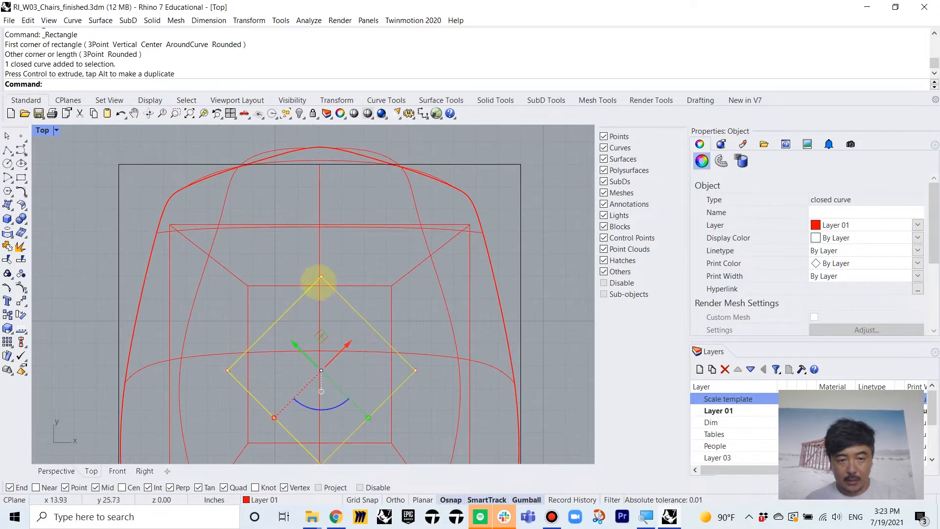
{"action": "type", "text": "m"}
{"action": "key", "text": "Return"}
{"action": "scroll", "coordinate": [326, 274], "scroll_direction": "up", "scroll_amount": 3}
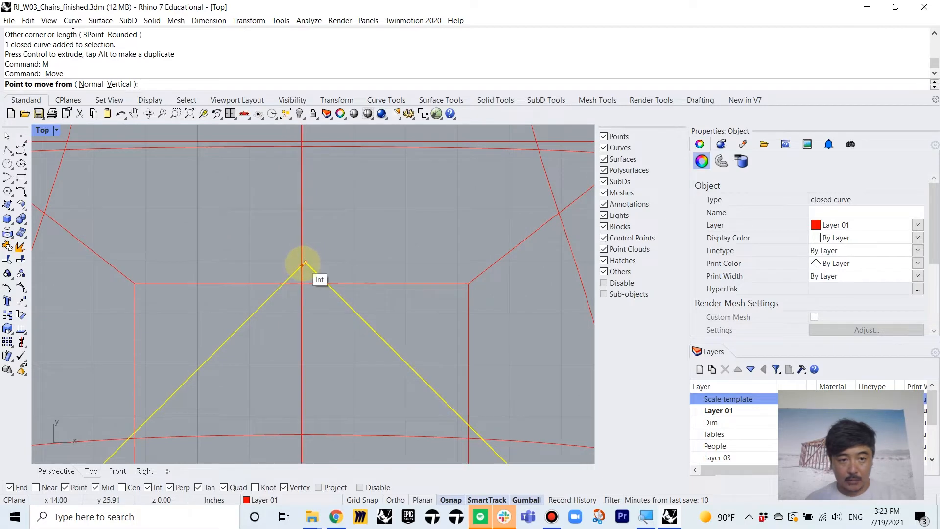
{"action": "left_click", "coordinate": [305, 262]}
{"action": "left_click", "coordinate": [301, 261]}
{"action": "scroll", "coordinate": [332, 245], "scroll_direction": "down", "scroll_amount": 8}
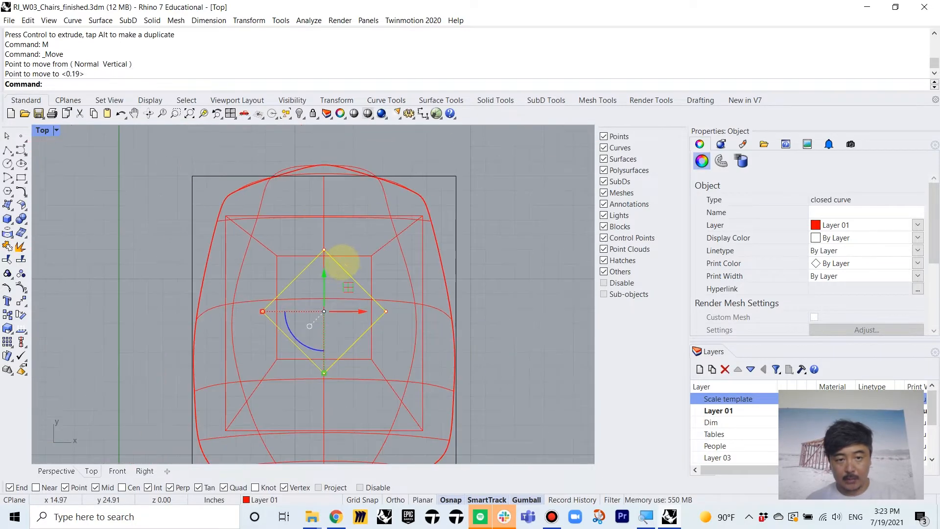
- Raise the diamond vertically in the Right view to a height between the ground and the seat, inside the legs
{"action": "double_click", "coordinate": [43, 131]}
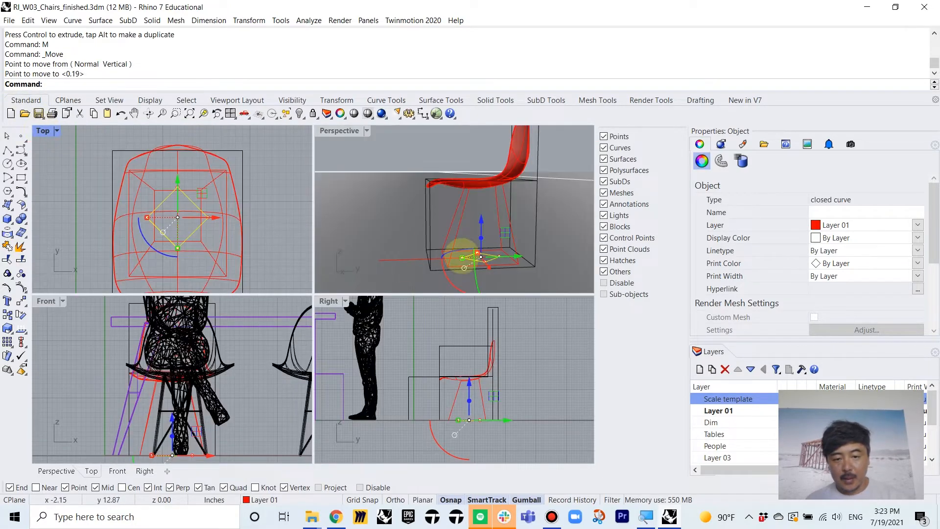
{"action": "right_click_drag", "start_coordinate": [454, 381], "coordinate": [493, 379]}
{"action": "left_click_drag", "start_coordinate": [509, 380], "coordinate": [508, 357]}
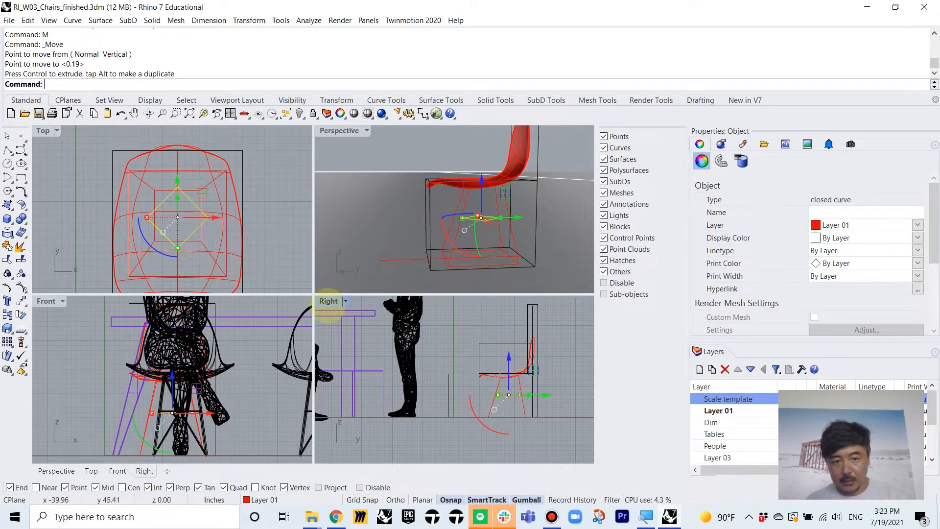
{"action": "key", "text": "ctrl+m"}
{"action": "scroll", "coordinate": [447, 300], "scroll_direction": "up", "scroll_amount": 5}
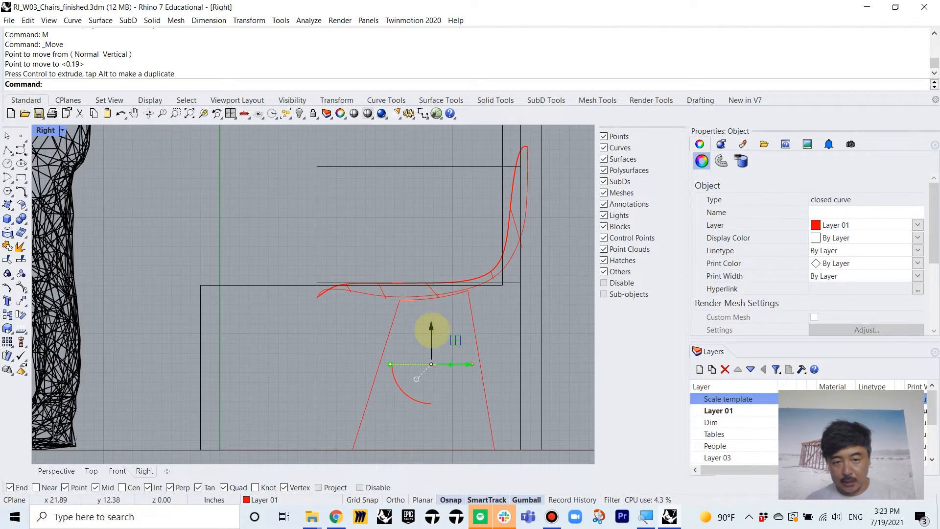
{"action": "left_click_drag", "start_coordinate": [431, 324], "coordinate": [430, 323]}
{"action": "left_click", "coordinate": [391, 230]}
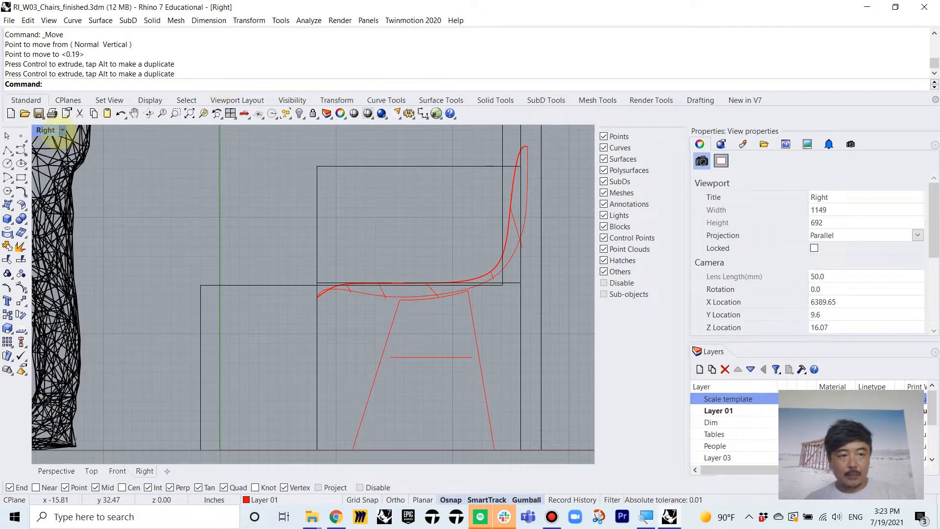
- Draw a brace polyline from the front +X leg's top through the diamond's +X corner to that leg's foot in the Perspective view
{"action": "double_click", "coordinate": [47, 130]}
{"action": "double_click", "coordinate": [324, 132]}
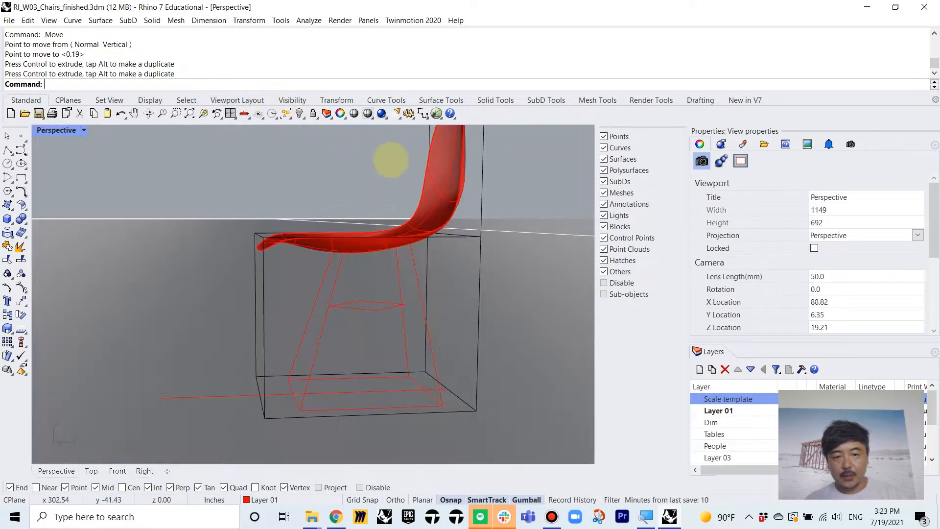
{"action": "scroll", "coordinate": [397, 211], "scroll_direction": "up", "scroll_amount": 6}
{"action": "scroll", "coordinate": [390, 269], "scroll_direction": "down", "scroll_amount": 3}
{"action": "right_click_drag", "start_coordinate": [390, 279], "coordinate": [369, 259], "text": "shift"}
{"action": "right_click_drag", "start_coordinate": [343, 188], "coordinate": [347, 216]}
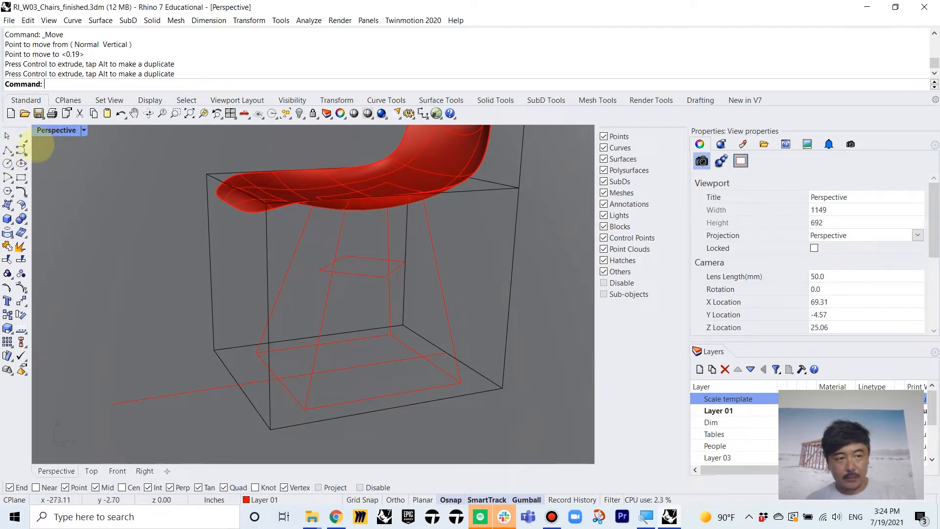
{"action": "left_click", "coordinate": [7, 149]}
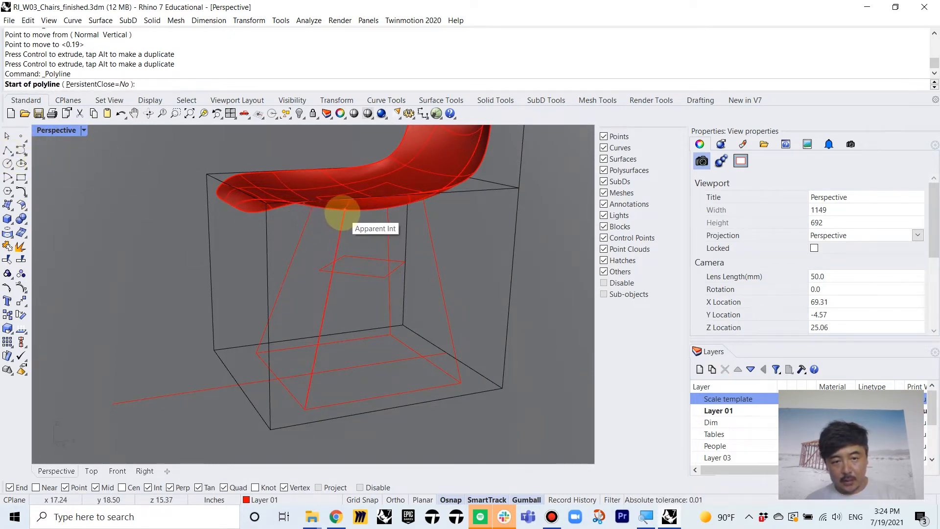
{"action": "left_click", "coordinate": [344, 210]}
{"action": "left_click", "coordinate": [385, 277]}
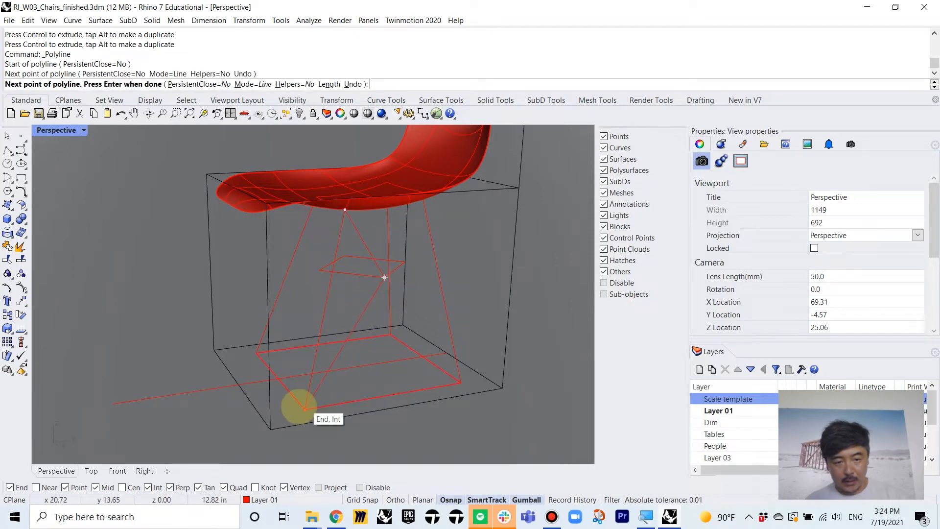
{"action": "left_click", "coordinate": [305, 408]}
{"action": "right_click", "coordinate": [305, 406]}
- Draw a second brace polyline from the front +X leg's foot through the diamond's front corner to that leg's top
{"action": "right_click", "coordinate": [307, 399]}
{"action": "left_click", "coordinate": [305, 408]}
{"action": "right_click_drag", "start_coordinate": [321, 387], "coordinate": [372, 337]}
{"action": "left_click", "coordinate": [334, 266]}
{"action": "right_click_drag", "start_coordinate": [333, 266], "coordinate": [371, 199]}
{"action": "left_click", "coordinate": [366, 203]}
{"action": "right_click", "coordinate": [466, 294]}
- Draw a brace polyline from the rear +X leg's foot through the diamond's +X corner to that leg's top
{"action": "right_click_drag", "start_coordinate": [465, 293], "coordinate": [399, 409]}
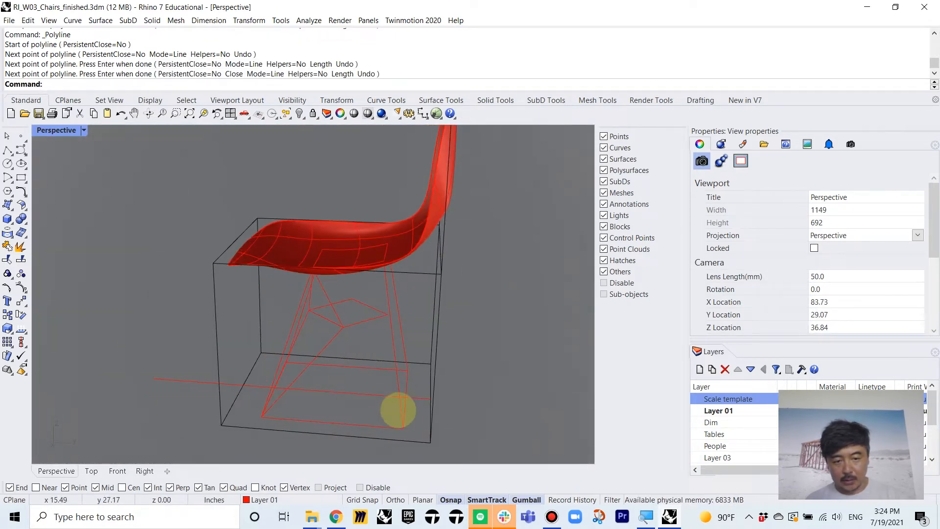
{"action": "right_click", "coordinate": [391, 434]}
{"action": "left_click", "coordinate": [379, 436]}
{"action": "right_click_drag", "start_coordinate": [361, 376], "coordinate": [342, 254]}
{"action": "left_click", "coordinate": [319, 321]}
{"action": "right_click_drag", "start_coordinate": [357, 216], "coordinate": [366, 225]}
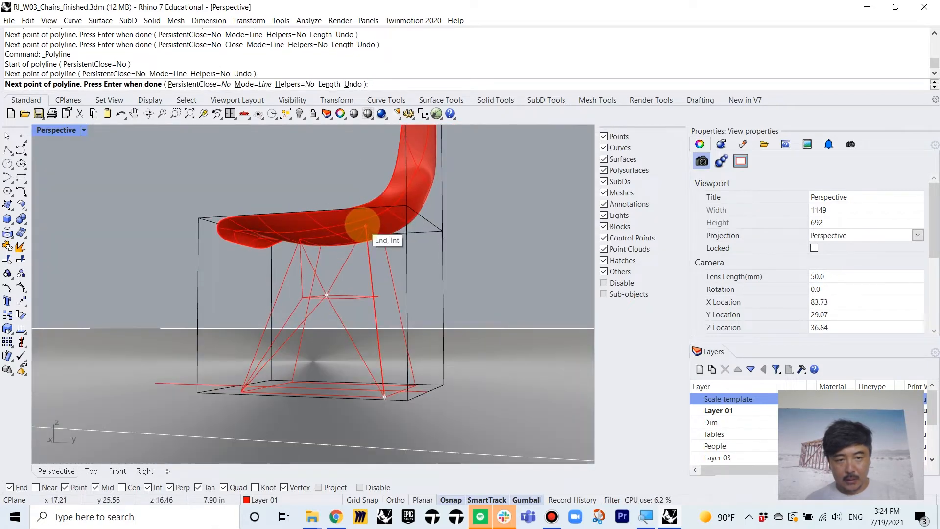
{"action": "left_click", "coordinate": [365, 226]}
{"action": "right_click", "coordinate": [369, 227]}
- Draw a second brace polyline from the rear +X leg's top through the diamond's rear corner to that leg's foot
{"action": "right_click", "coordinate": [367, 227]}
{"action": "left_click", "coordinate": [364, 227]}
{"action": "right_click_drag", "start_coordinate": [360, 294], "coordinate": [325, 317]}
{"action": "left_click", "coordinate": [324, 321]}
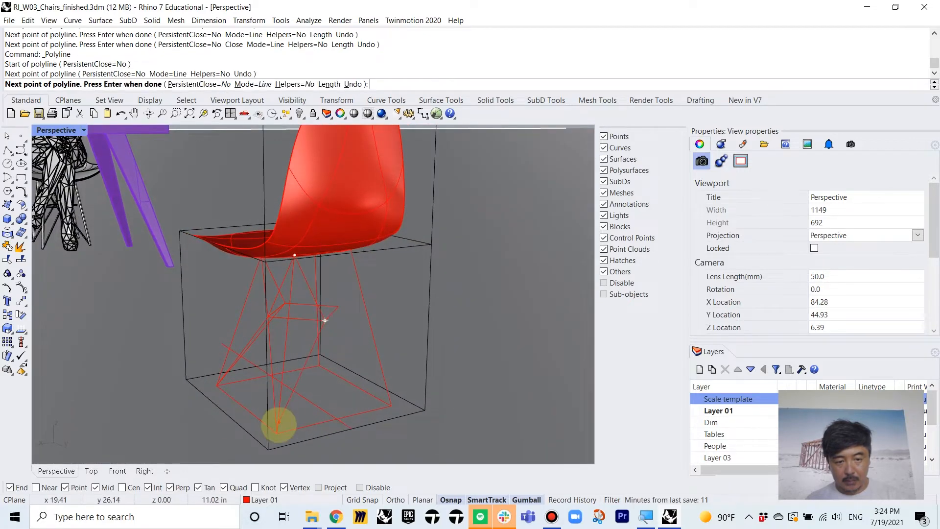
{"action": "left_click", "coordinate": [277, 433]}
{"action": "right_click", "coordinate": [357, 357]}
- Mirror the four +X side brace polylines across the base's front-to-back centre line in the Top view, keeping the originals
{"action": "right_click_drag", "start_coordinate": [357, 356], "coordinate": [430, 357]}
{"action": "left_click", "coordinate": [403, 338]}
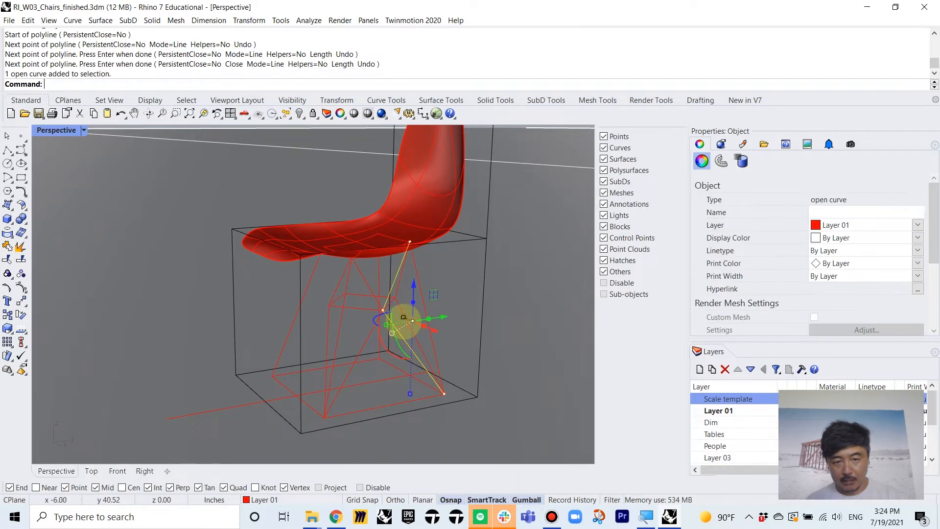
{"action": "left_click", "coordinate": [374, 337], "text": "shift"}
{"action": "left_click", "coordinate": [338, 315], "text": "shift"}
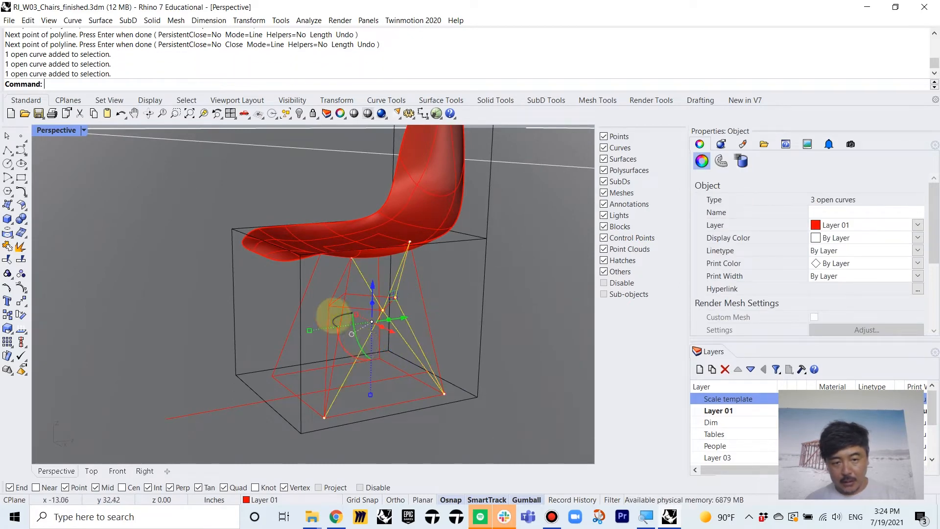
{"action": "left_click", "coordinate": [338, 289], "text": "shift"}
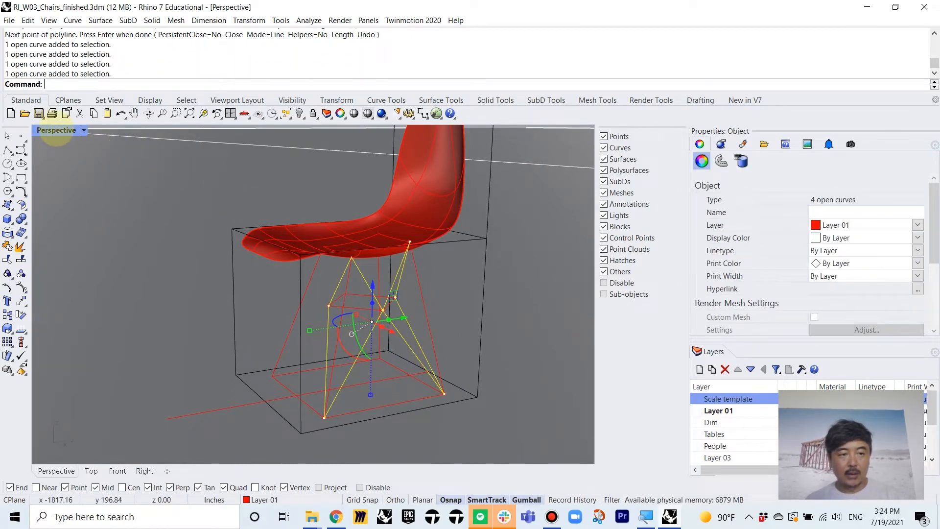
{"action": "double_click", "coordinate": [57, 130]}
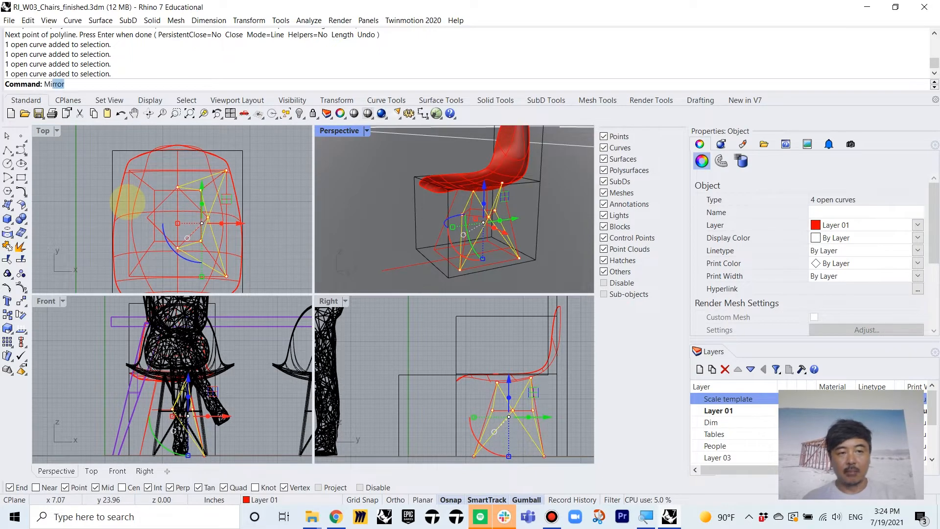
{"action": "key", "text": "Return"}
{"action": "left_click", "coordinate": [176, 166]}
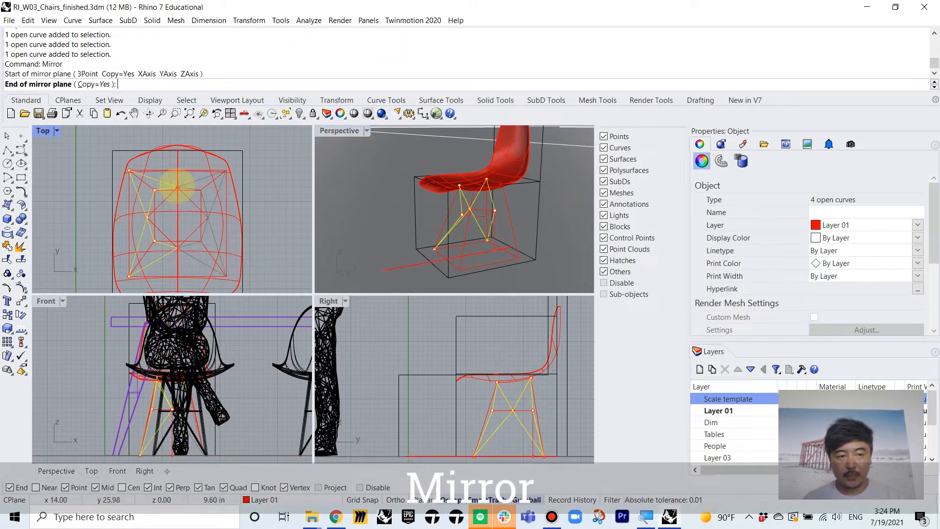
{"action": "key", "text": "shift"}
{"action": "left_click", "coordinate": [174, 176]}
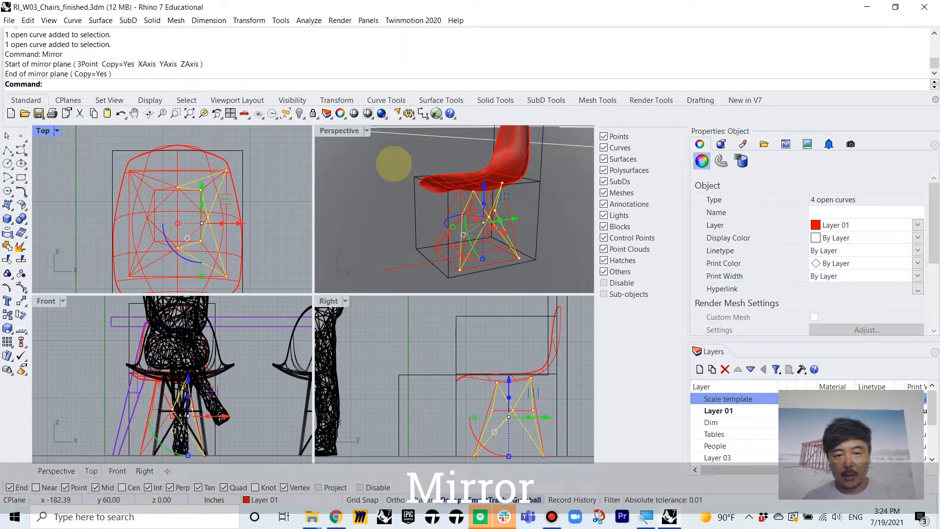
- Select all the leg, brace and frame curves of the chair base in the Perspective view
{"action": "left_click", "coordinate": [393, 163]}
{"action": "right_click_drag", "start_coordinate": [461, 196], "coordinate": [488, 189]}
{"action": "scroll", "coordinate": [479, 241], "scroll_direction": "up", "scroll_amount": 6}
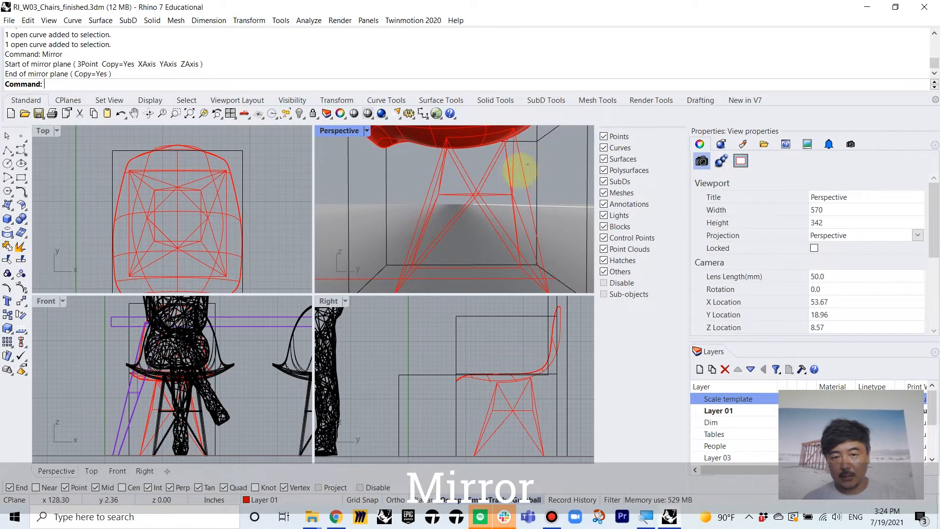
{"action": "left_click_drag", "start_coordinate": [521, 169], "coordinate": [412, 199]}
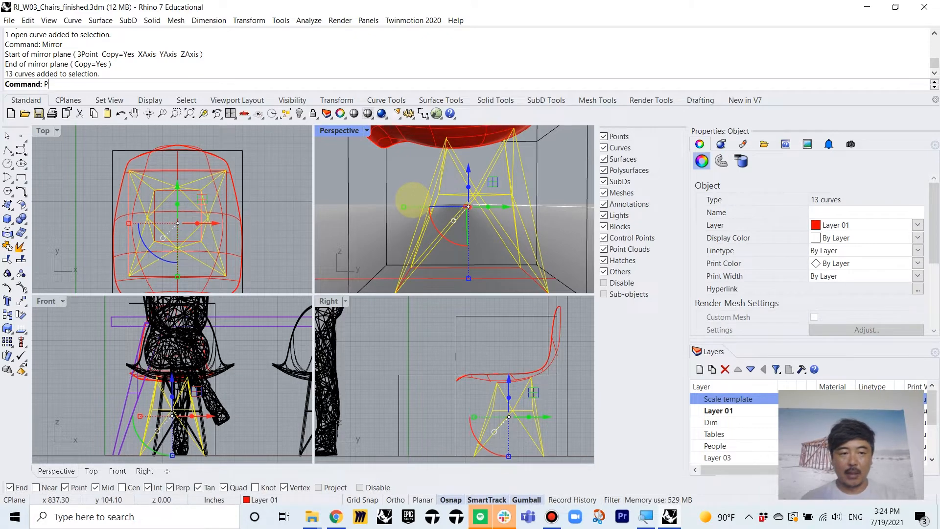
- Try piping the selected base curves with a radius of 0.25 in, and undo the pipes
{"action": "key", "text": "Return"}
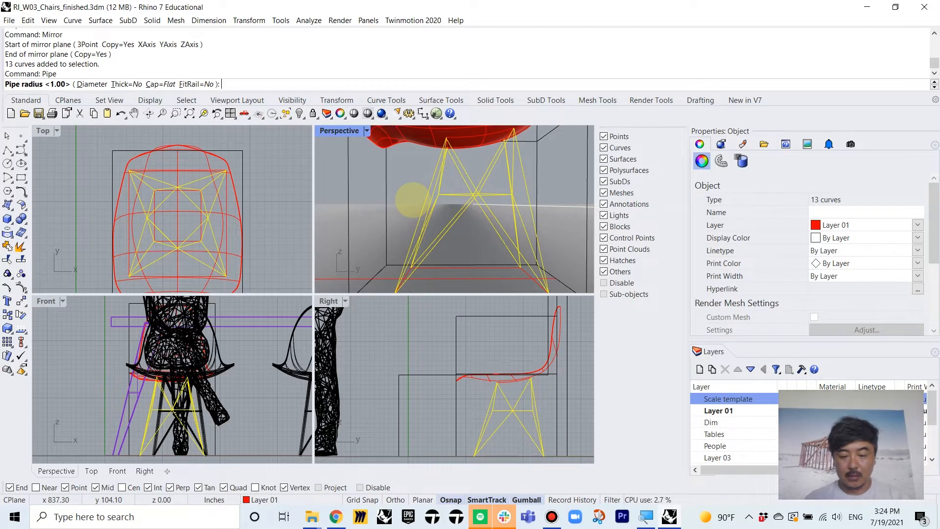
{"action": "type", "text": "2"}
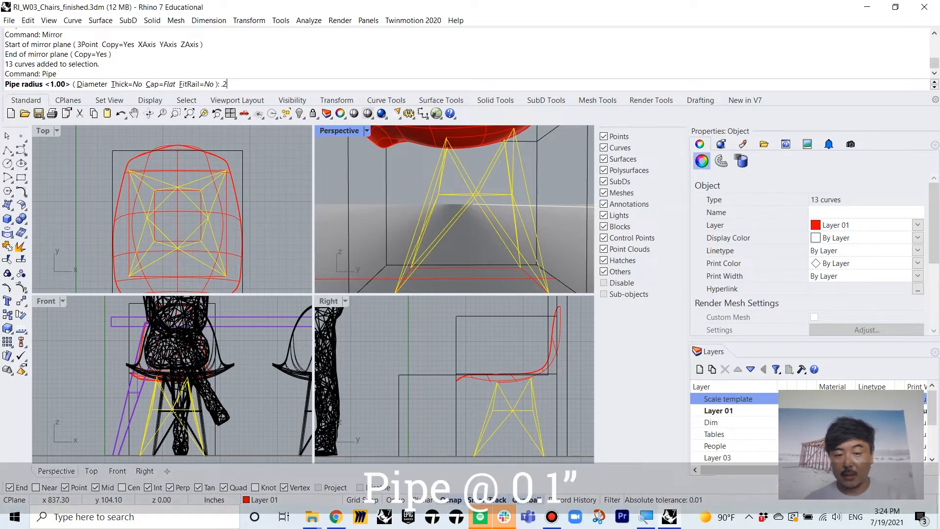
{"action": "type", "text": "5"}
{"action": "right_click", "coordinate": [413, 200]}
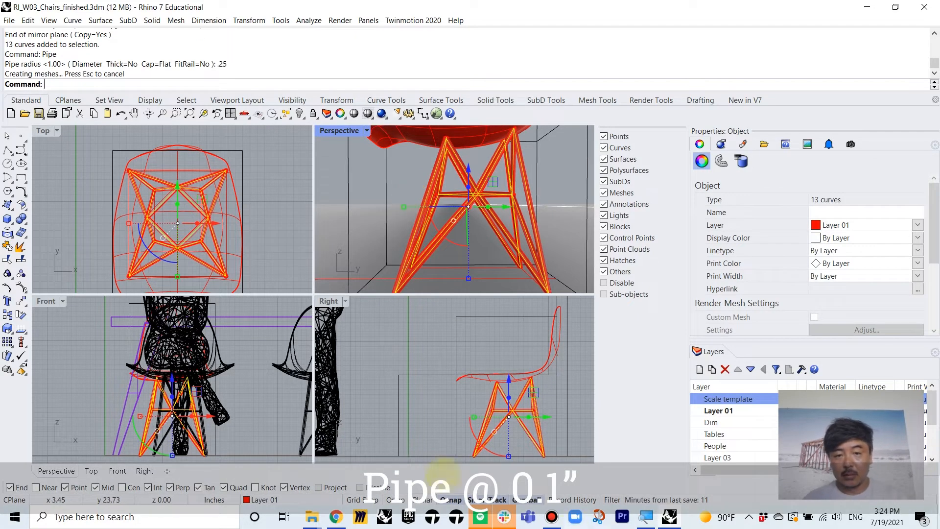
{"action": "key", "text": "ctrl+z"}
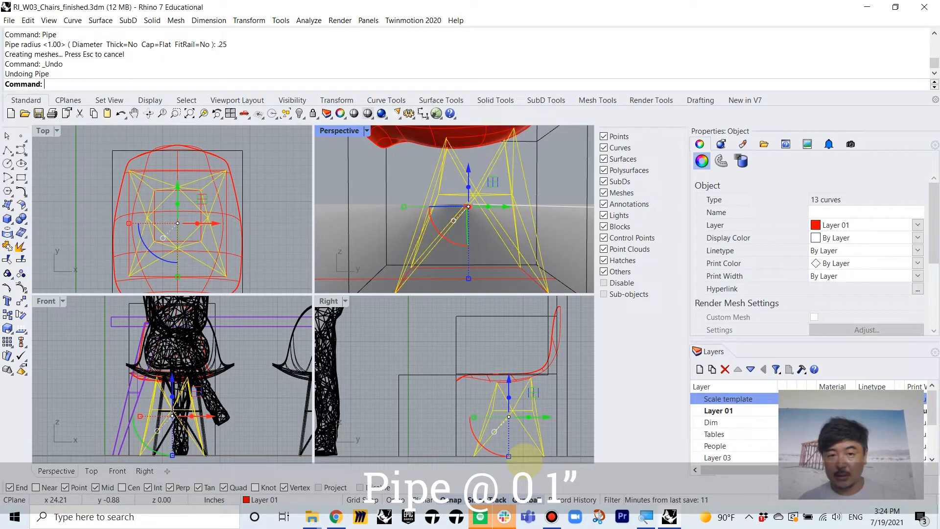
- Pipe the selected base curves with a radius of 0.1 in and flat caps
{"action": "key", "text": "BackSpace"}
{"action": "key", "text": "BackSpace"}
{"action": "key", "text": "BackSpace"}
{"action": "key", "text": "BackSpace"}
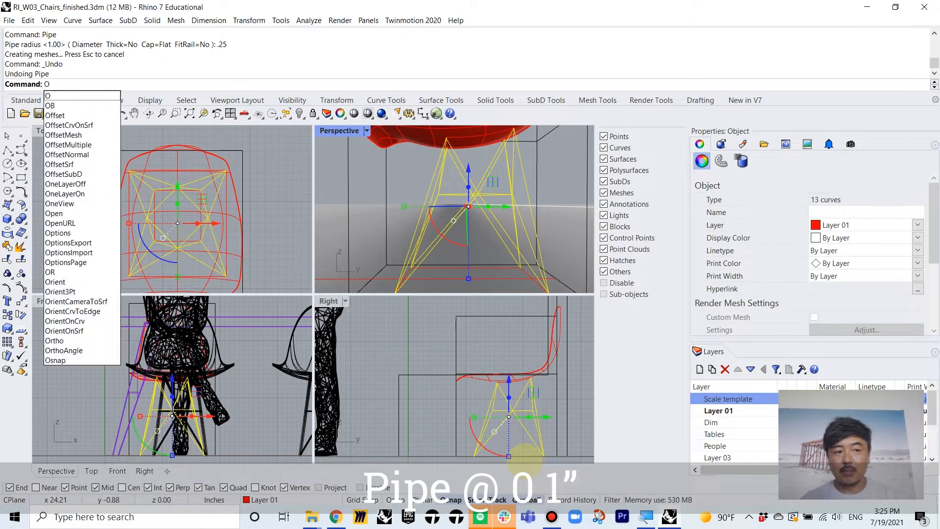
{"action": "type", "text": "Pipe"}
{"action": "key", "text": "Return"}
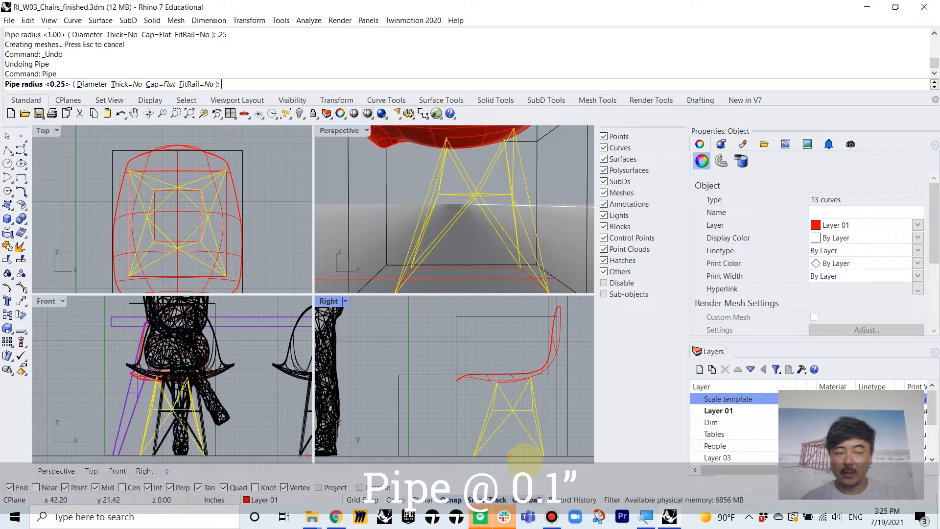
{"action": "type", "text": ".1"}
{"action": "key", "text": "Return"}
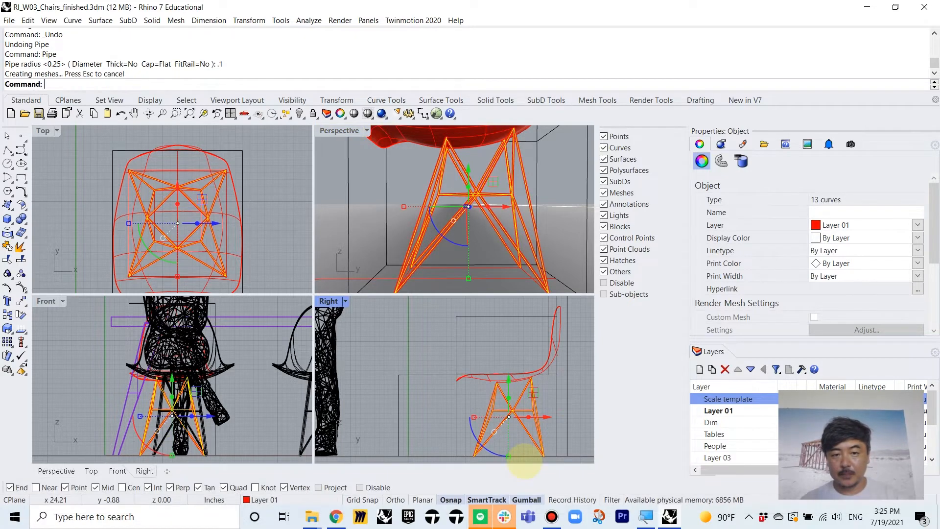
{"action": "left_click", "coordinate": [406, 159]}
{"action": "scroll", "coordinate": [462, 252], "scroll_direction": "down", "scroll_amount": 7}
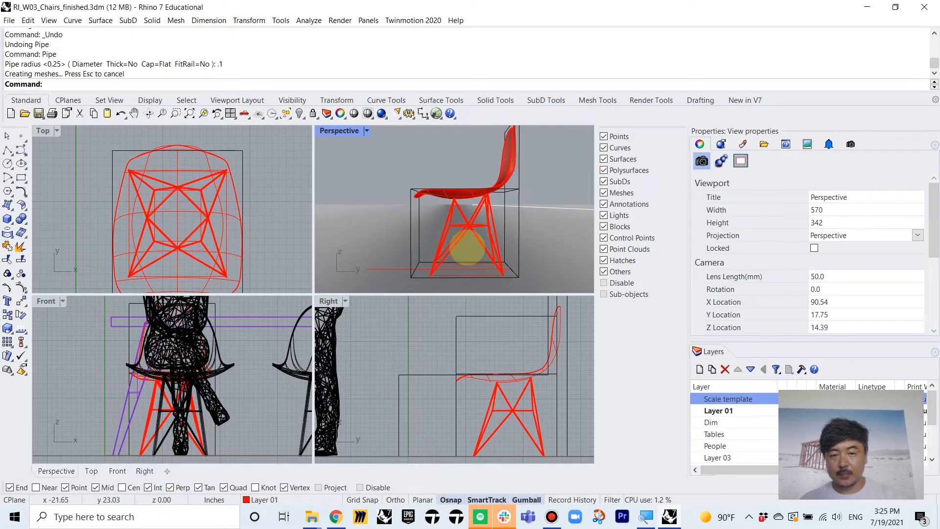
{"action": "right_click_drag", "start_coordinate": [466, 249], "coordinate": [509, 250]}
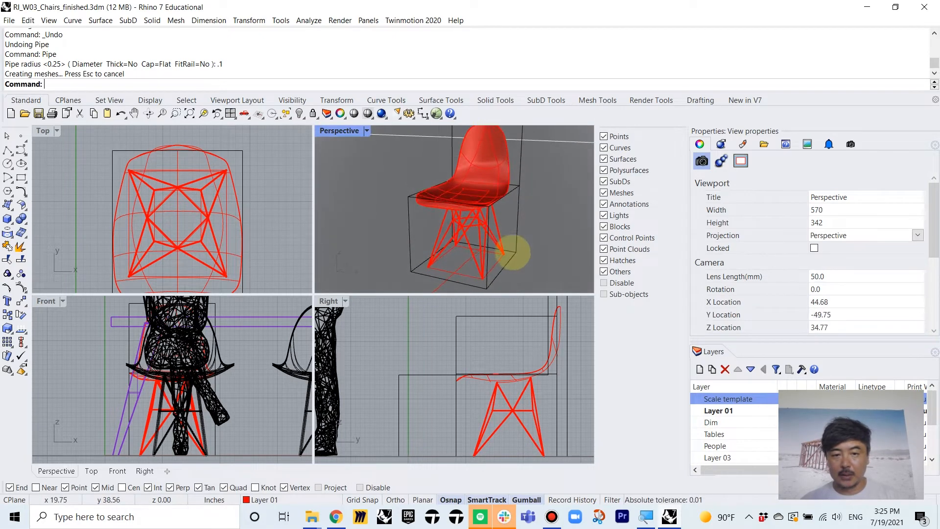
- Select the seat surface and maximize the Perspective view
{"action": "scroll", "coordinate": [484, 149], "scroll_direction": "up", "scroll_amount": 6}
{"action": "left_click", "coordinate": [484, 149]}
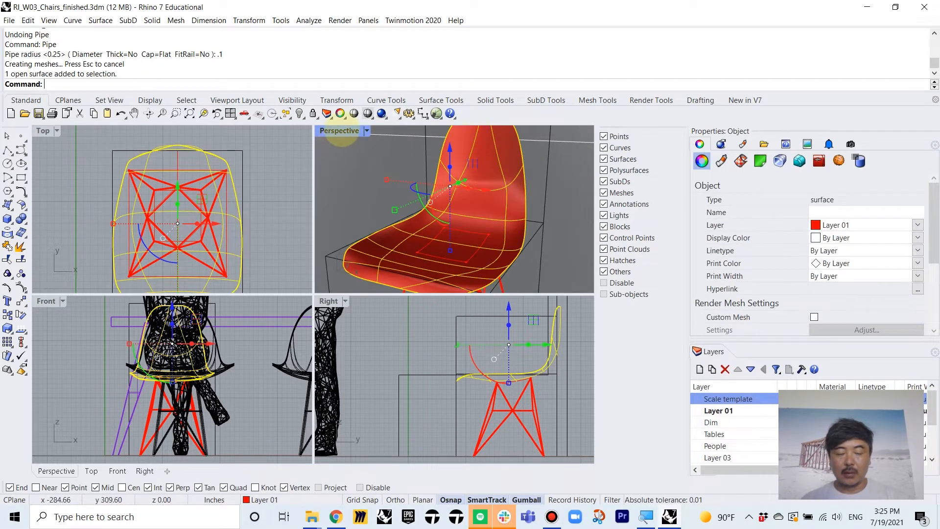
{"action": "double_click", "coordinate": [341, 132]}
{"action": "right_click_drag", "start_coordinate": [447, 230], "coordinate": [415, 301]}
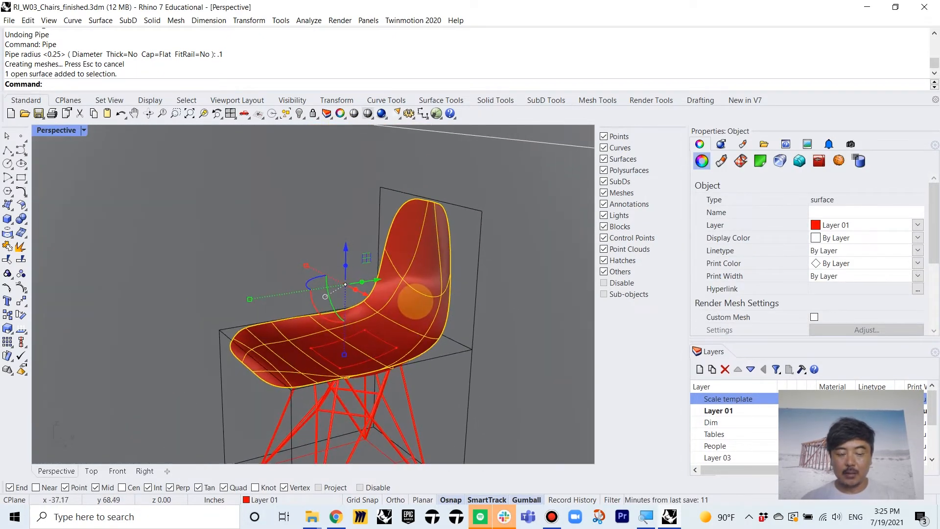
- Try a solid OffsetSrf of the seat surface at distance 1 with the direction flipped to the sitting side, and undo it
{"action": "type", "text": "Srf"}
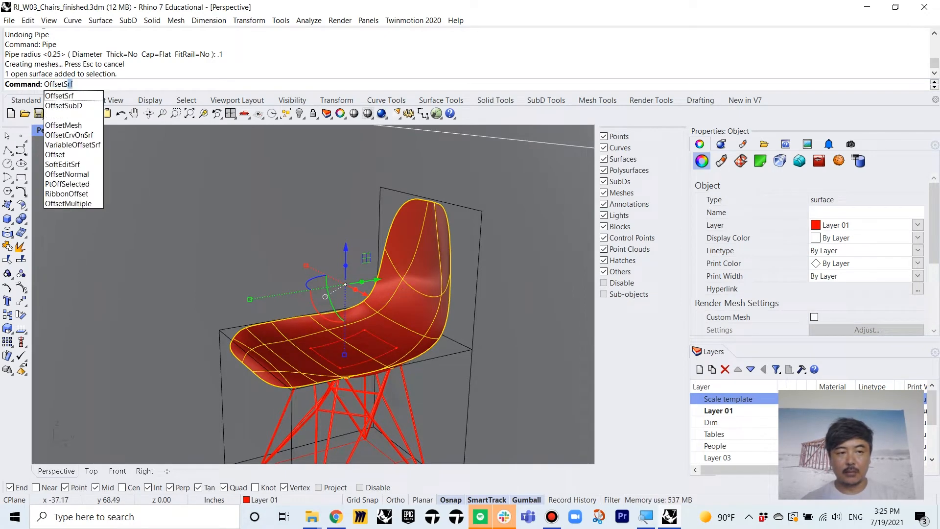
{"action": "key", "text": "Return"}
{"action": "left_click", "coordinate": [399, 266]}
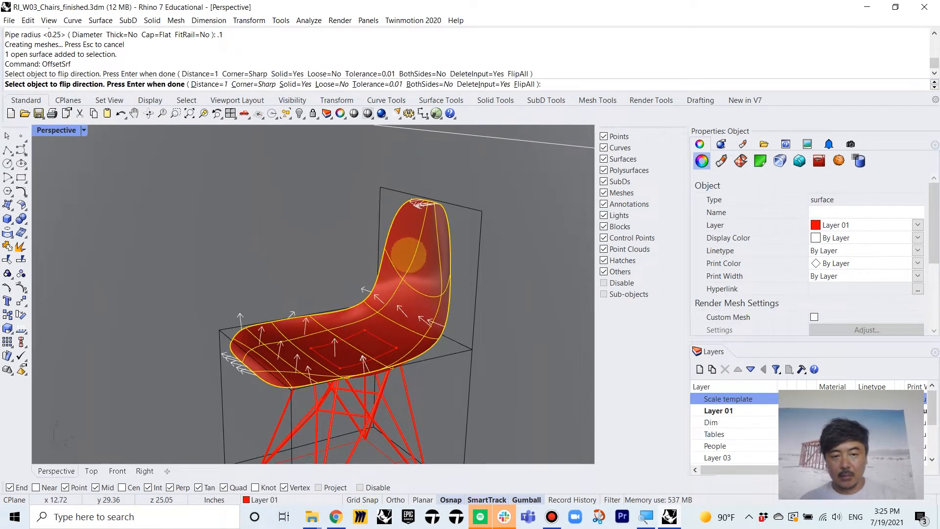
{"action": "right_click_drag", "start_coordinate": [408, 255], "coordinate": [446, 307]}
{"action": "key", "text": "Return"}
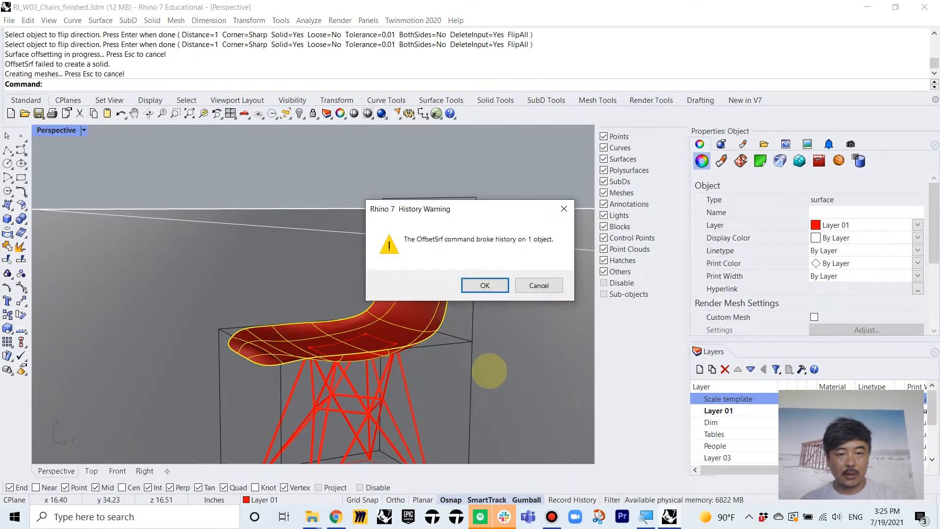
{"action": "left_click", "coordinate": [497, 285]}
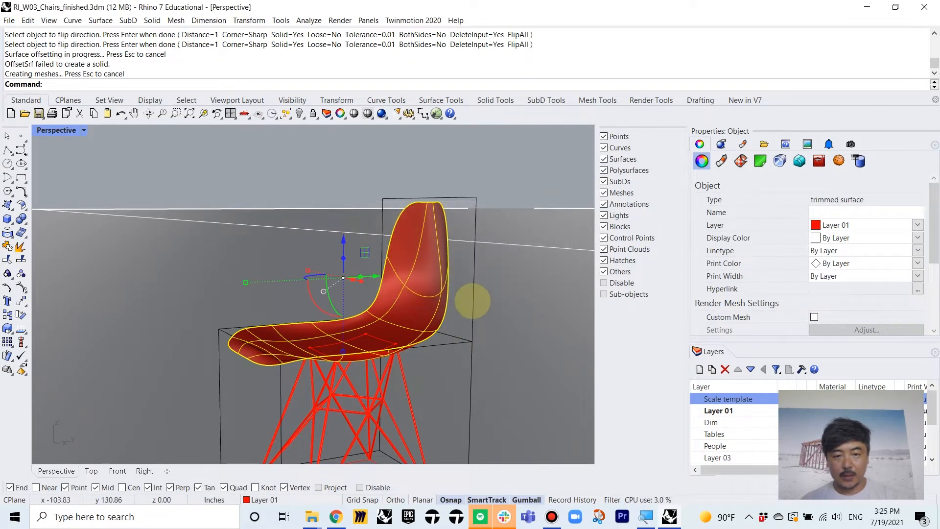
{"action": "key", "text": "ctrl+z"}
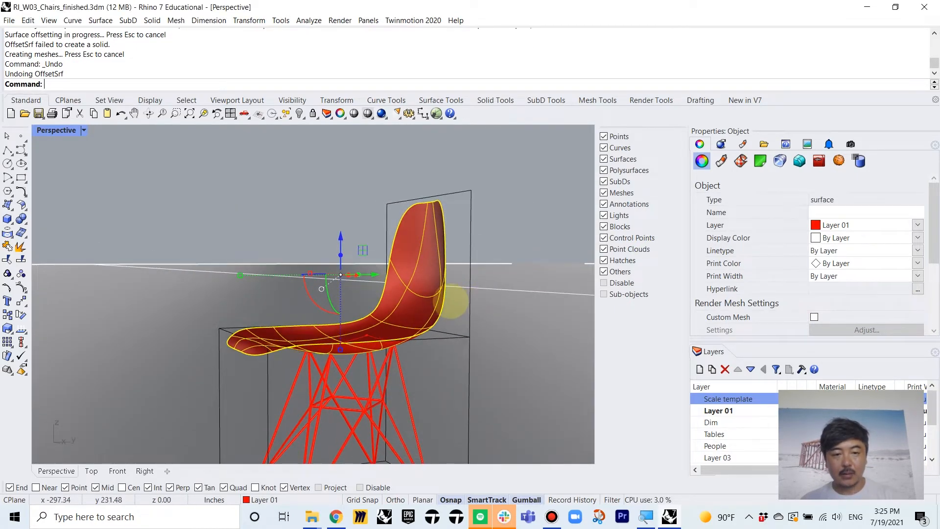
- Try to offset the seat surface into a solid with OffsetSrf at a distance of 0.25 in
{"action": "right_click_drag", "start_coordinate": [451, 301], "coordinate": [457, 336]}
{"action": "right_click", "coordinate": [456, 335]}
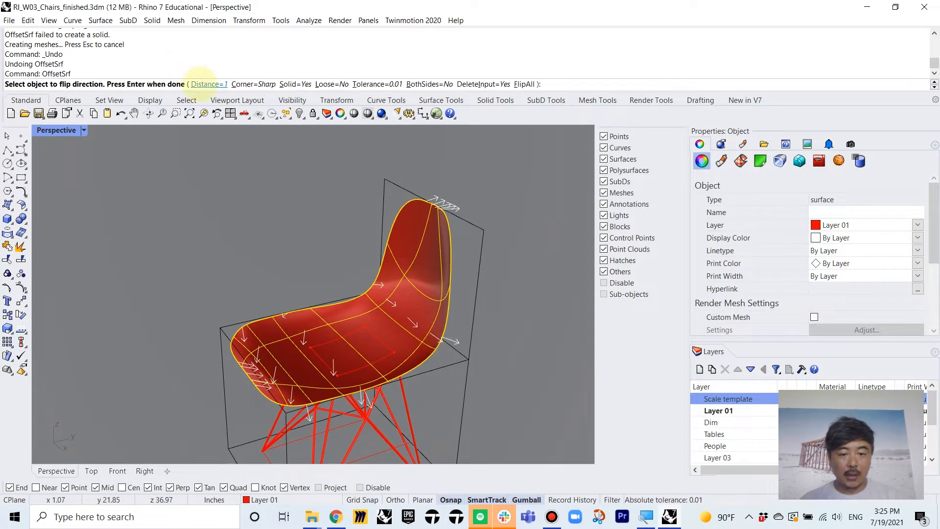
{"action": "key", "text": "Return"}
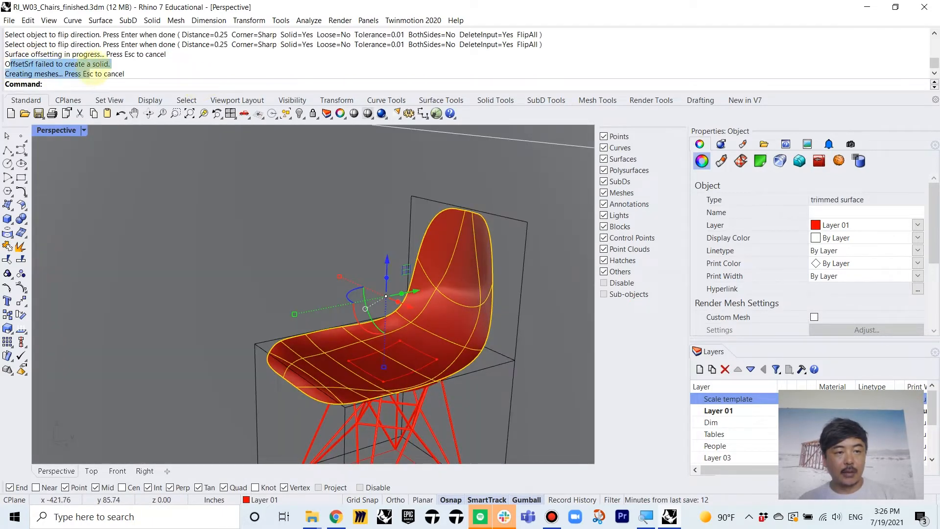
{"action": "left_click", "coordinate": [510, 235]}
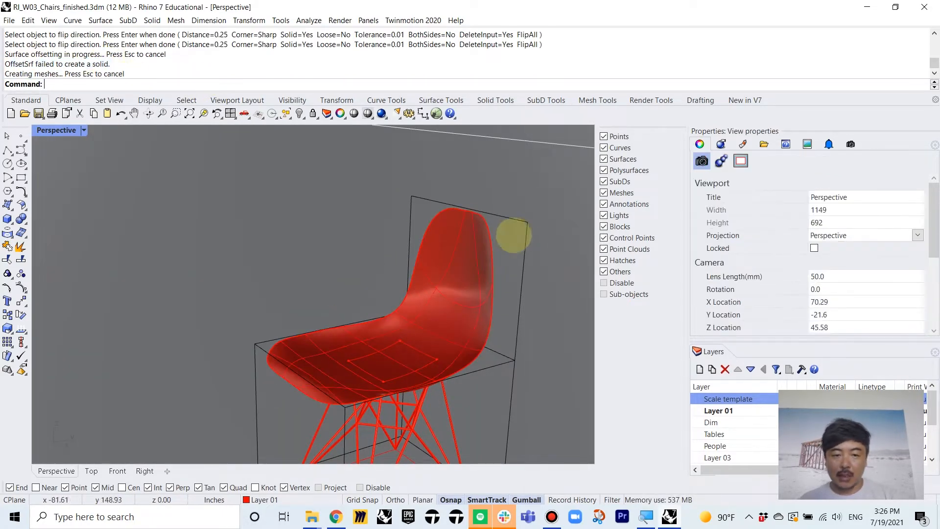
- Copy the seat surface about 0.5 in diagonally up and forward in the Right view
{"action": "left_click", "coordinate": [470, 257]}
{"action": "double_click", "coordinate": [53, 131]}
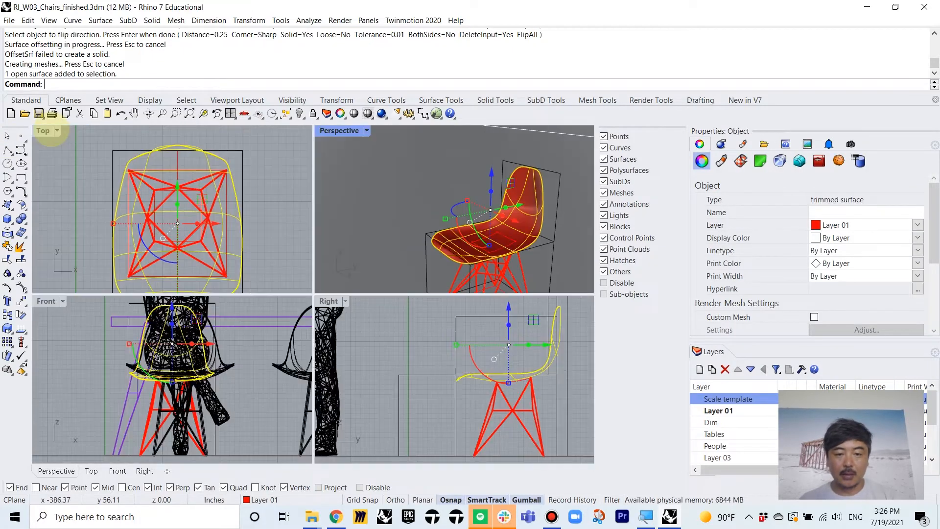
{"action": "scroll", "coordinate": [547, 376], "scroll_direction": "up", "scroll_amount": 4}
{"action": "right_click_drag", "start_coordinate": [552, 353], "coordinate": [555, 385]}
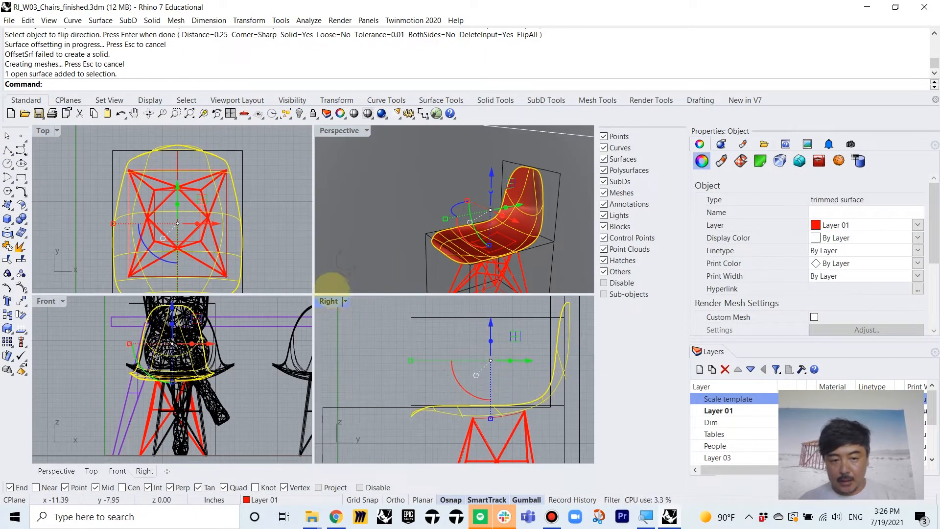
{"action": "double_click", "coordinate": [331, 300]}
{"action": "right_click_drag", "start_coordinate": [464, 294], "coordinate": [466, 341]}
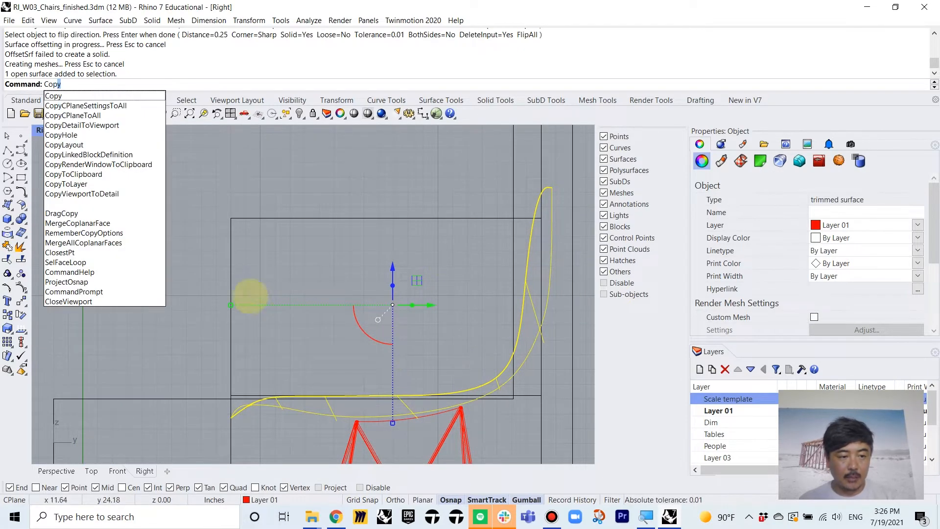
{"action": "key", "text": "Return"}
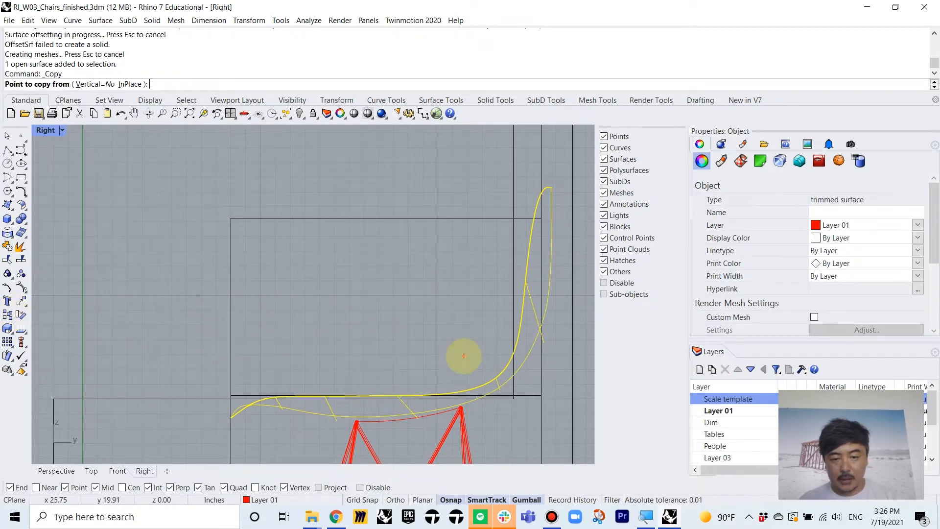
{"action": "left_click", "coordinate": [462, 361]}
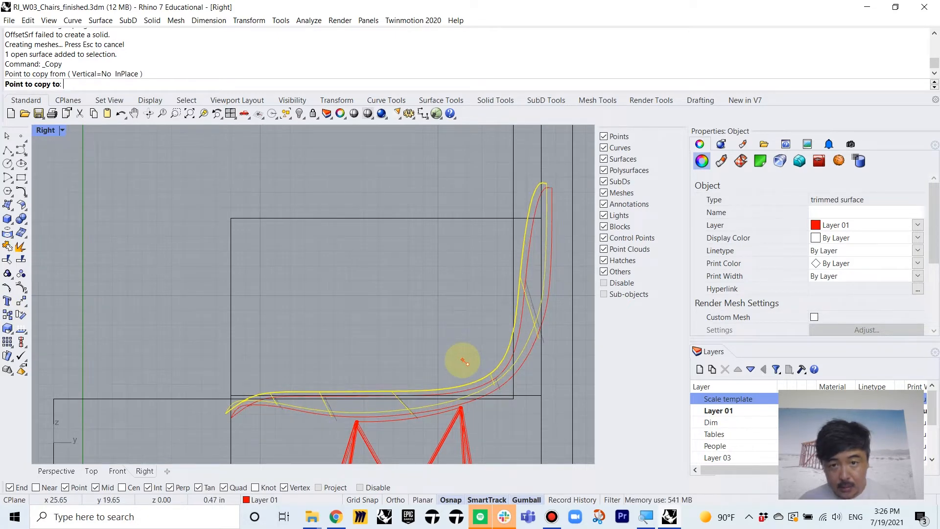
{"action": "left_click", "coordinate": [420, 321]}
{"action": "key", "text": "Return"}
{"action": "double_click", "coordinate": [46, 130]}
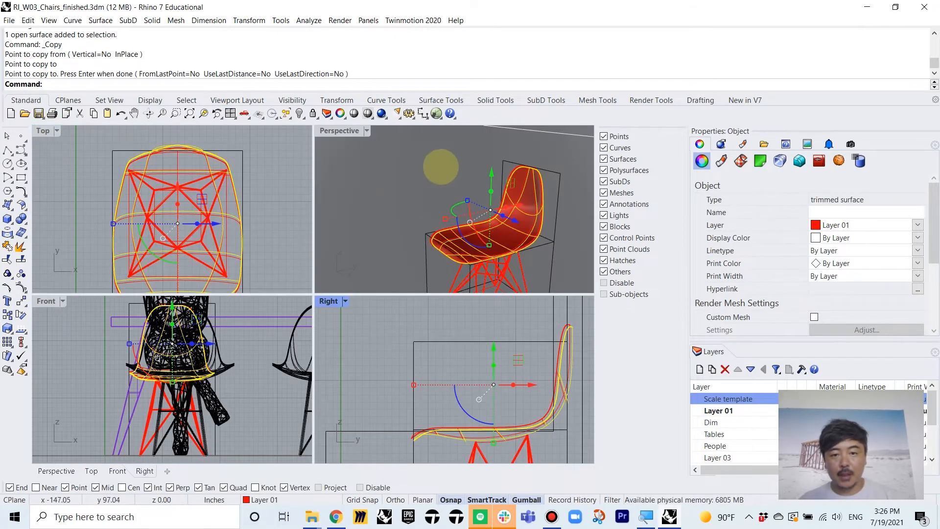
- Select both seat surfaces in the maximized Perspective view and duplicate their borders with DupBorder
{"action": "left_click", "coordinate": [441, 167]}
{"action": "double_click", "coordinate": [320, 131]}
{"action": "right_click_drag", "start_coordinate": [411, 247], "coordinate": [431, 273]}
{"action": "scroll", "coordinate": [499, 279], "scroll_direction": "up", "scroll_amount": 4}
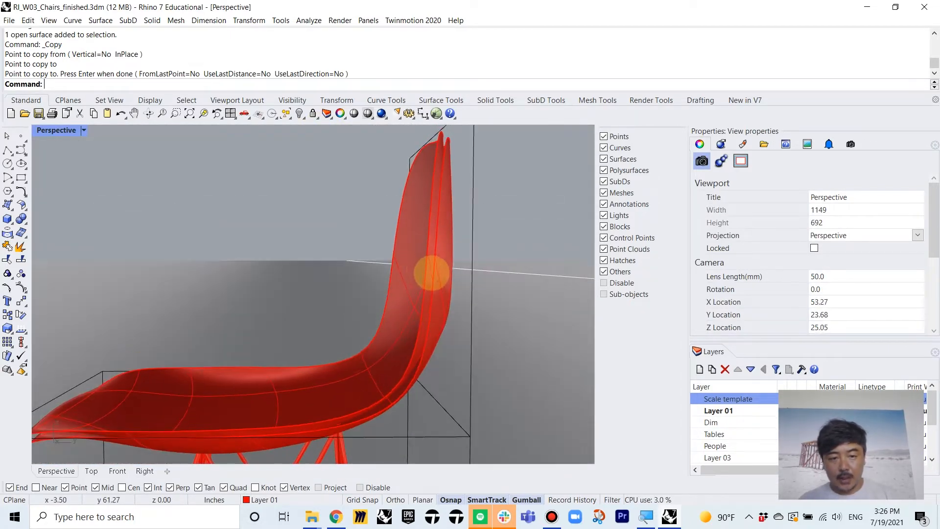
{"action": "left_click", "coordinate": [412, 250]}
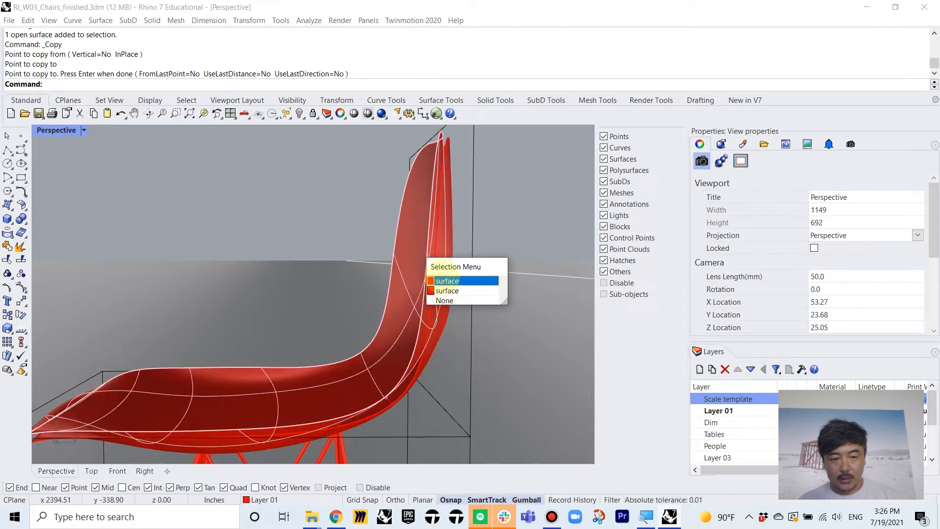
{"action": "left_click", "coordinate": [443, 282]}
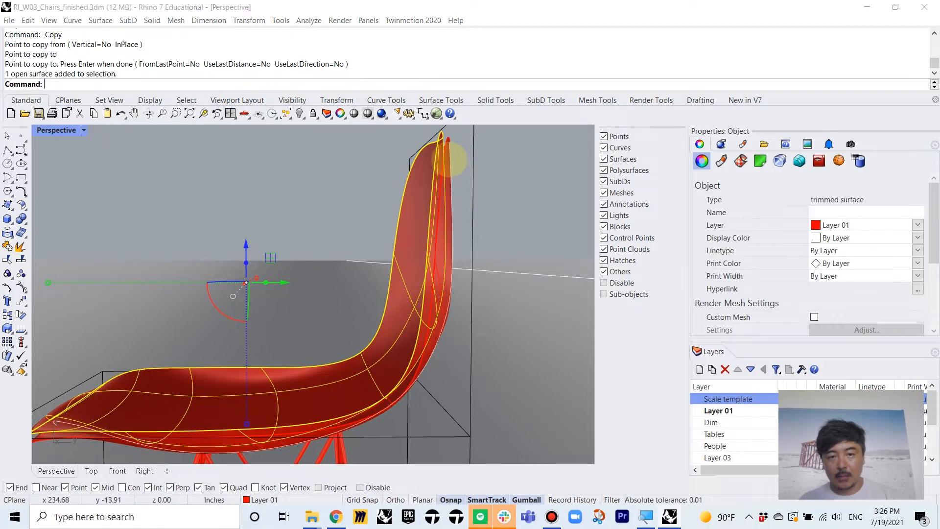
{"action": "left_click", "coordinate": [450, 159], "text": "shift"}
{"action": "left_click", "coordinate": [470, 198]}
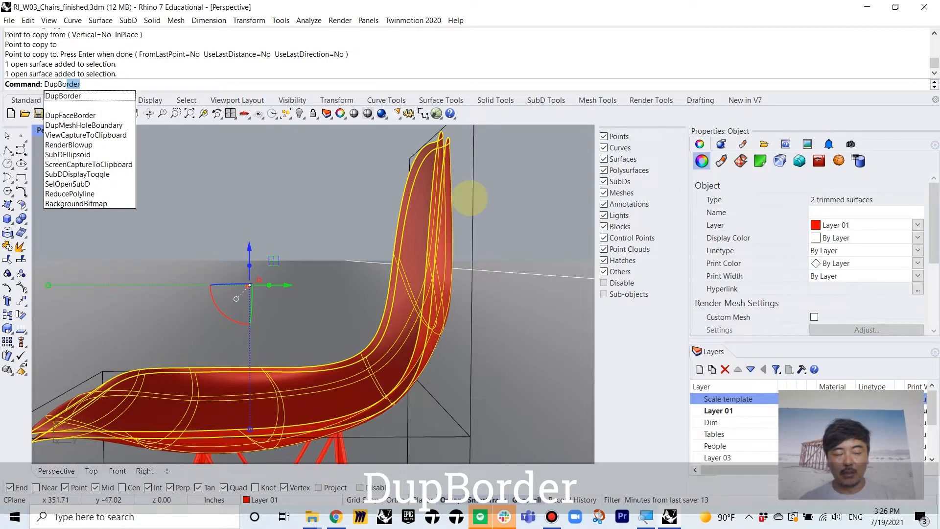
{"action": "key", "text": "Return"}
- Loft between the two duplicated seat borders with the Normal style and no simplification
{"action": "right_click_drag", "start_coordinate": [506, 168], "coordinate": [489, 216]}
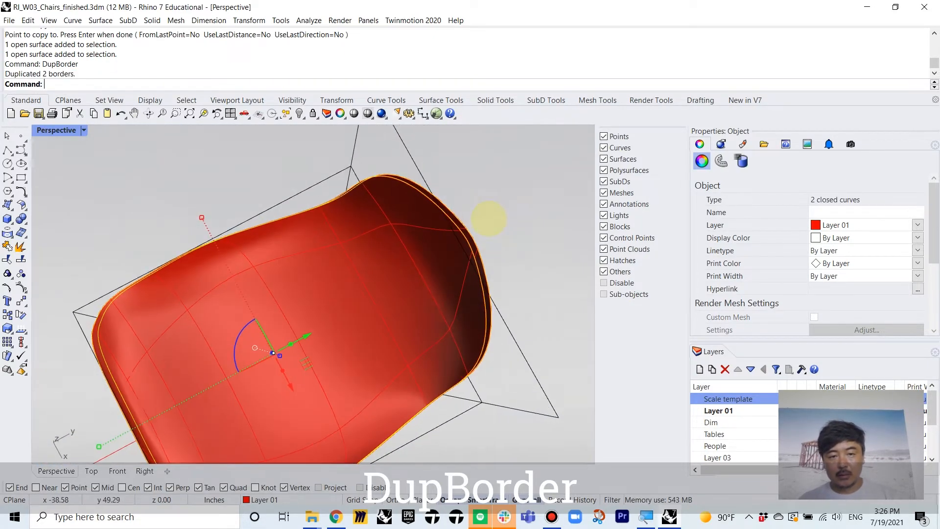
{"action": "scroll", "coordinate": [388, 190], "scroll_direction": "up", "scroll_amount": 5}
{"action": "scroll", "coordinate": [388, 189], "scroll_direction": "down", "scroll_amount": 8}
{"action": "right_click_drag", "start_coordinate": [361, 269], "coordinate": [412, 395]}
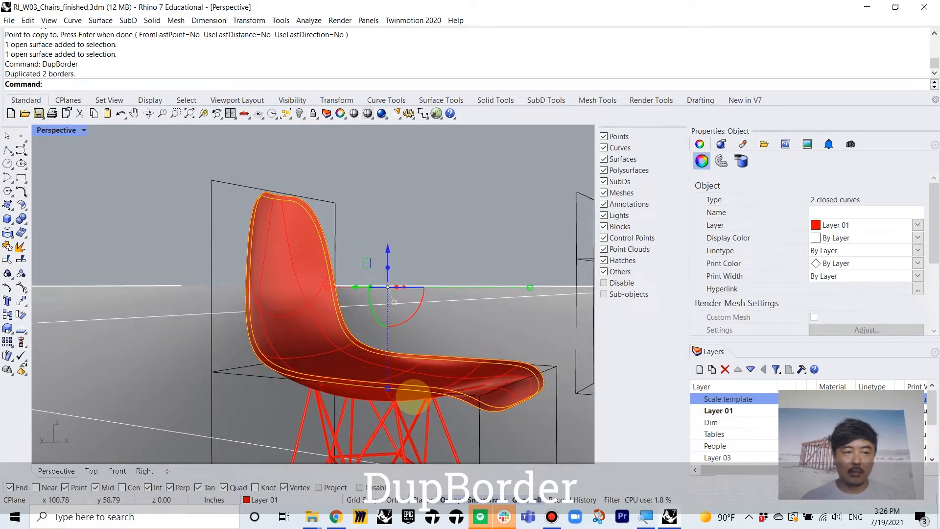
{"action": "type", "text": "Loft"}
{"action": "key", "text": "Return"}
{"action": "key", "text": "Return"}
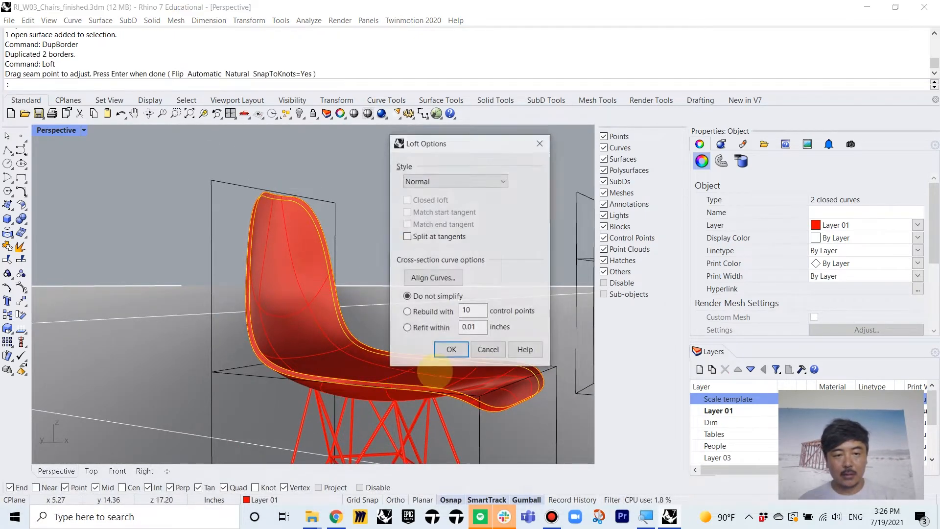
{"action": "left_click", "coordinate": [449, 351]}
{"action": "left_click", "coordinate": [432, 245]}
- Join the lofted rim with both seat surfaces into one solid
{"action": "right_click_drag", "start_coordinate": [161, 279], "coordinate": [329, 298]}
{"action": "scroll", "coordinate": [210, 304], "scroll_direction": "up", "scroll_amount": 5}
{"action": "left_click", "coordinate": [240, 320]}
{"action": "left_click", "coordinate": [210, 328], "text": "shift"}
{"action": "left_click", "coordinate": [336, 285], "text": "shift"}
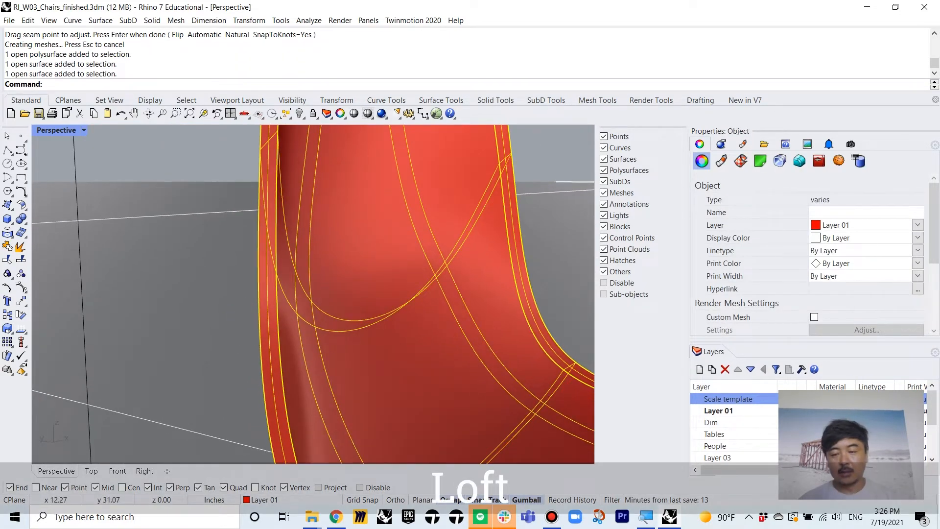
{"action": "key", "text": "Return"}
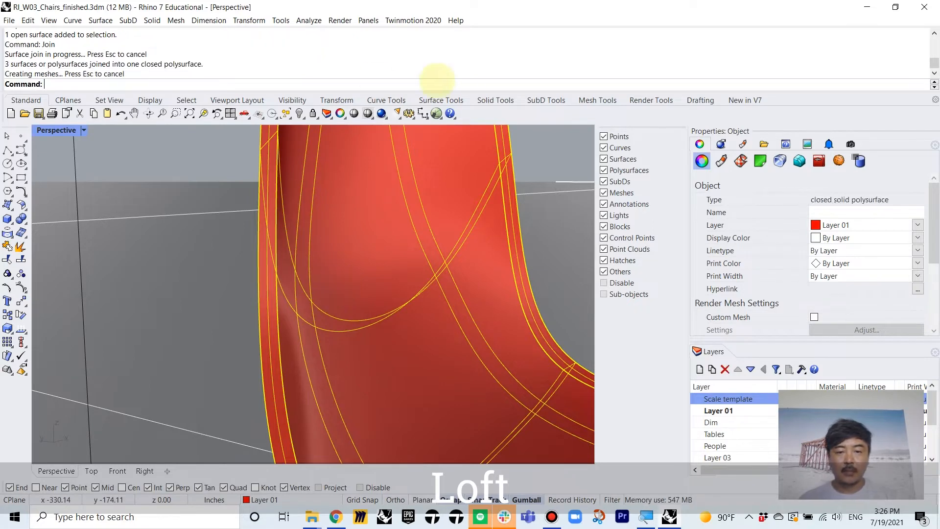
{"action": "left_click", "coordinate": [536, 164]}
- Set the Perspective view to Rendered display and examine the faceted stools along the high table
{"action": "scroll", "coordinate": [495, 224], "scroll_direction": "down", "scroll_amount": 10}
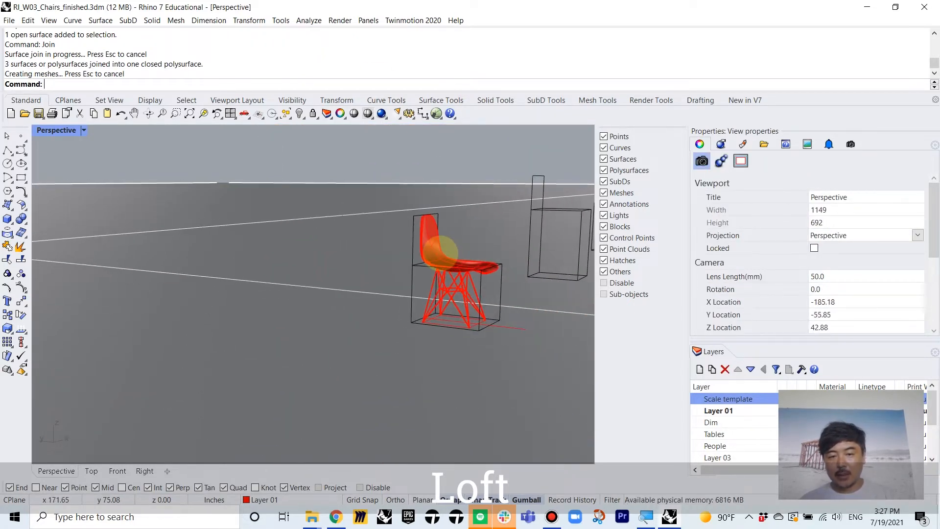
{"action": "scroll", "coordinate": [412, 275], "scroll_direction": "up", "scroll_amount": 8}
{"action": "right_click_drag", "start_coordinate": [419, 281], "coordinate": [281, 272]}
{"action": "scroll", "coordinate": [364, 308], "scroll_direction": "down", "scroll_amount": 10}
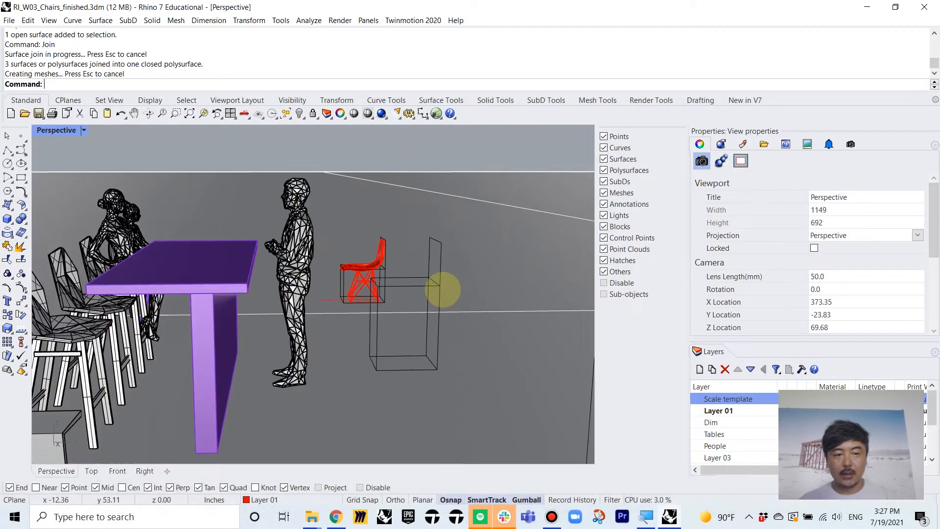
{"action": "right_click_drag", "start_coordinate": [406, 307], "coordinate": [336, 189]}
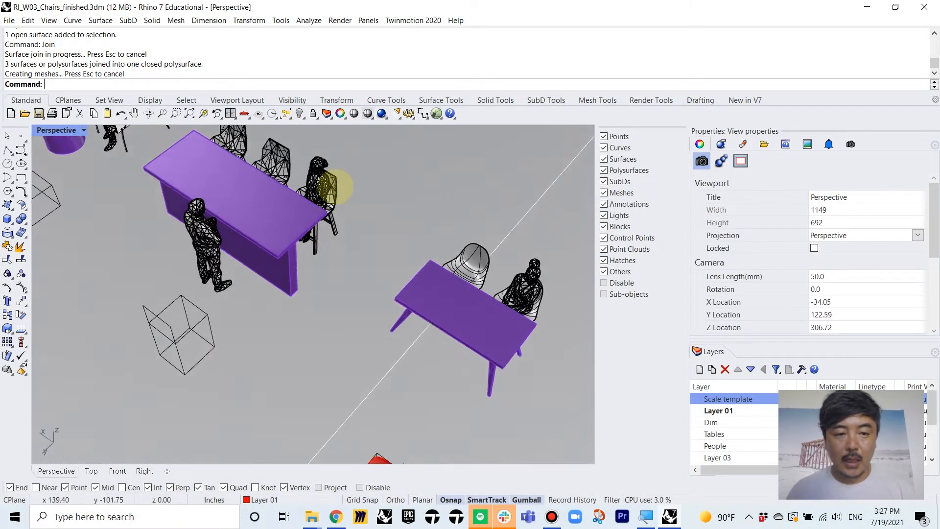
{"action": "scroll", "coordinate": [336, 189], "scroll_direction": "up", "scroll_amount": 6}
{"action": "left_click", "coordinate": [84, 130]}
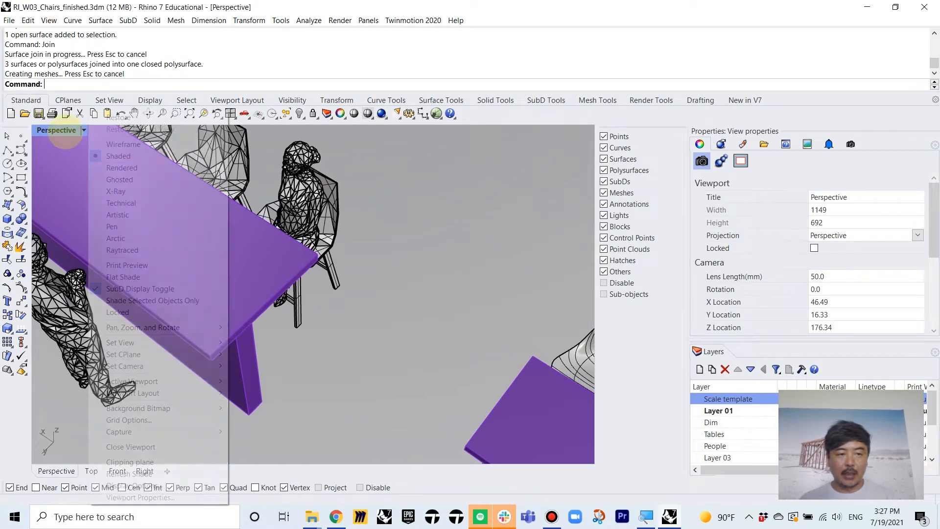
{"action": "left_click", "coordinate": [105, 169]}
{"action": "scroll", "coordinate": [327, 300], "scroll_direction": "up", "scroll_amount": 5}
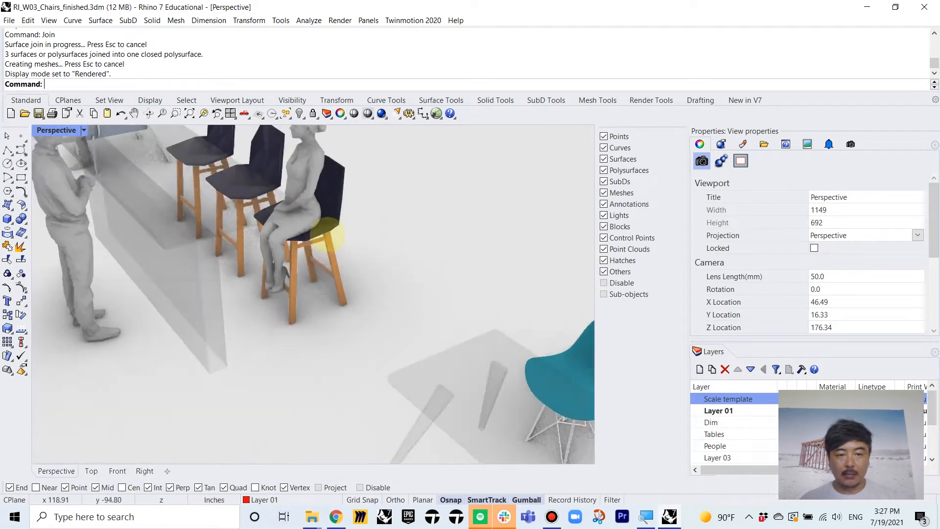
{"action": "right_click_drag", "start_coordinate": [326, 300], "coordinate": [244, 281]}
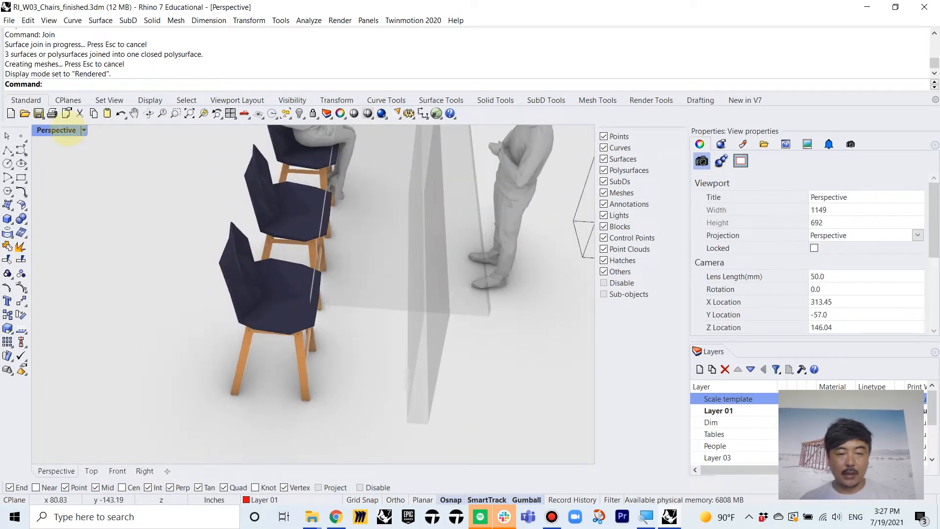
- Hide the modelled red chair and the dining table group with its chairs and seated figure in the Top view
{"action": "double_click", "coordinate": [67, 131]}
{"action": "scroll", "coordinate": [193, 215], "scroll_direction": "down", "scroll_amount": 10}
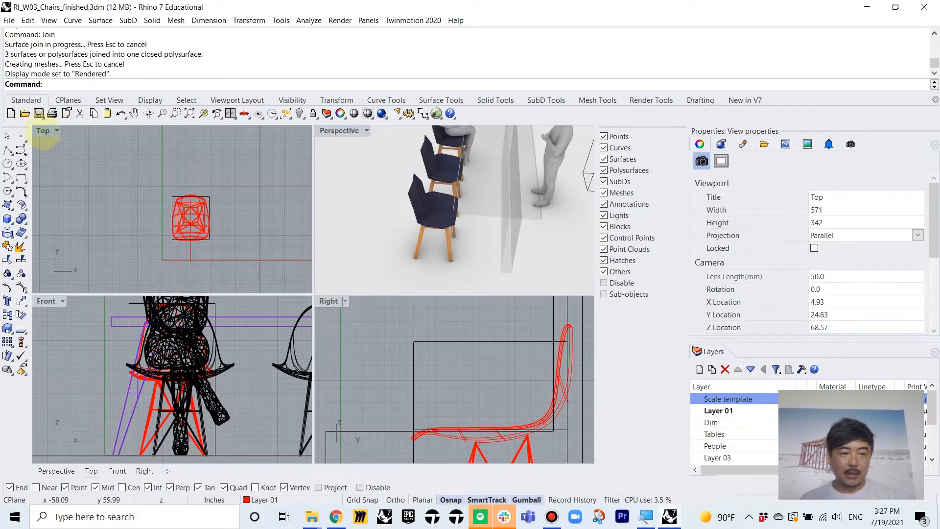
{"action": "double_click", "coordinate": [44, 131]}
{"action": "scroll", "coordinate": [408, 288], "scroll_direction": "down", "scroll_amount": 10}
{"action": "right_click_drag", "start_coordinate": [467, 294], "coordinate": [282, 264]}
{"action": "scroll", "coordinate": [379, 269], "scroll_direction": "up", "scroll_amount": 4}
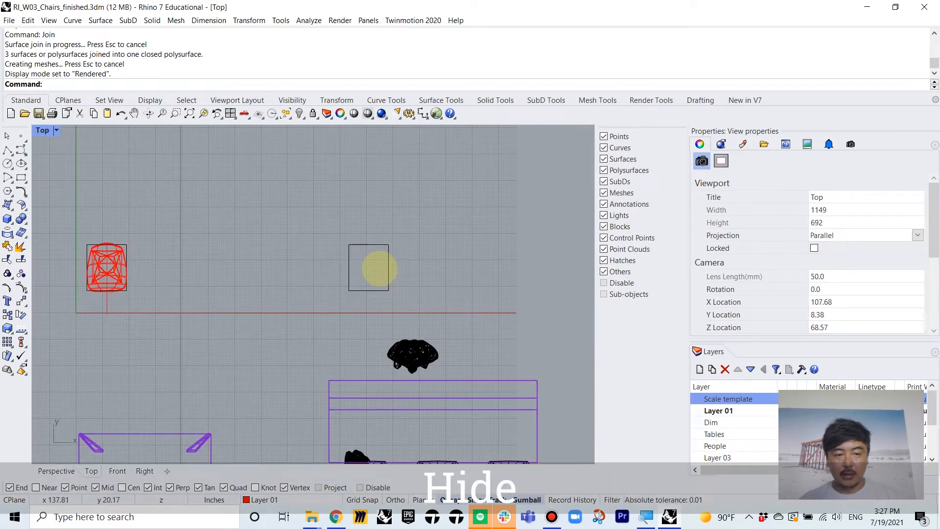
{"action": "scroll", "coordinate": [379, 269], "scroll_direction": "down", "scroll_amount": 4}
{"action": "left_click_drag", "start_coordinate": [212, 228], "coordinate": [352, 442]}
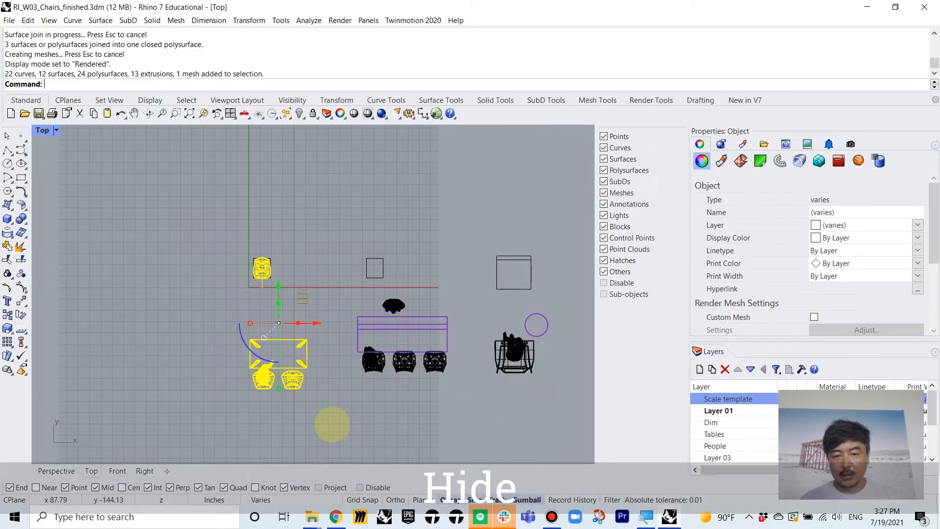
{"action": "key", "text": "Return"}
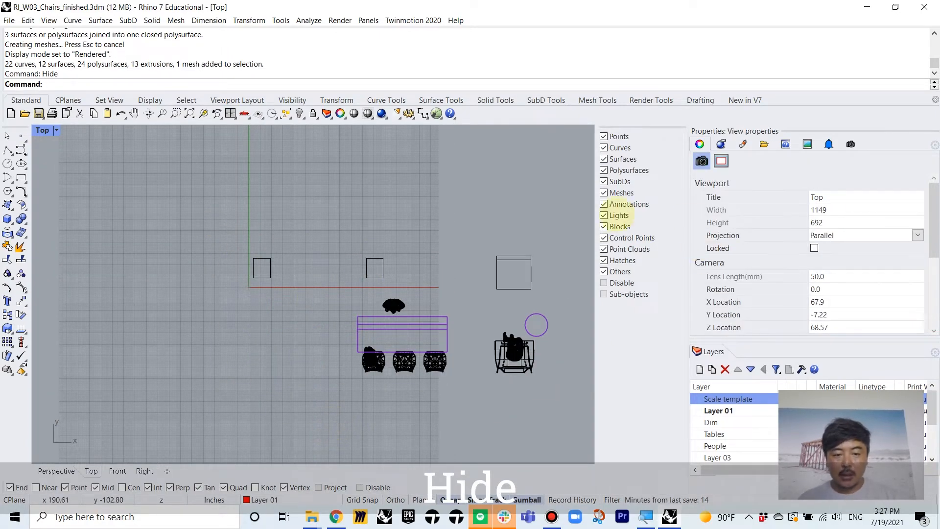
- Inspect the second chair's template box in Perspective and frame its outline in the maximized Top view
{"action": "scroll", "coordinate": [374, 260], "scroll_direction": "up", "scroll_amount": 5}
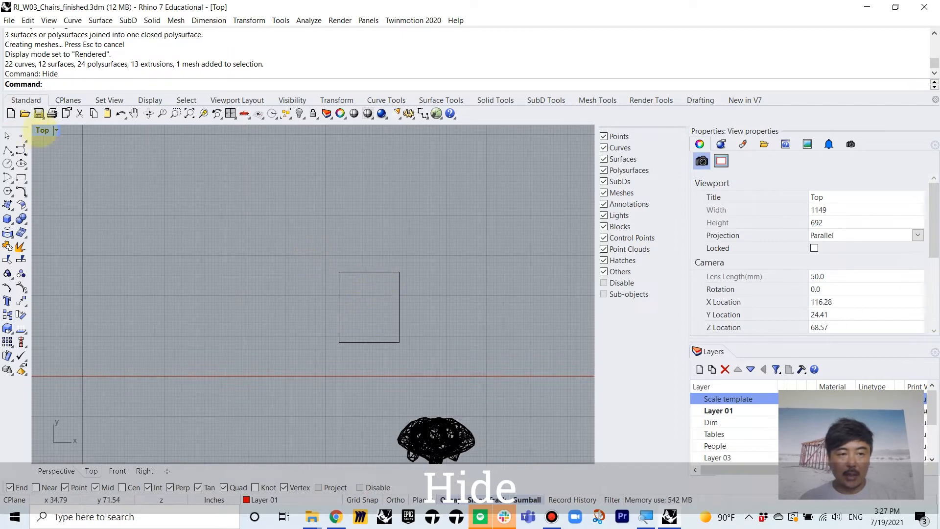
{"action": "double_click", "coordinate": [42, 130]}
{"action": "right_click_drag", "start_coordinate": [533, 201], "coordinate": [451, 229]}
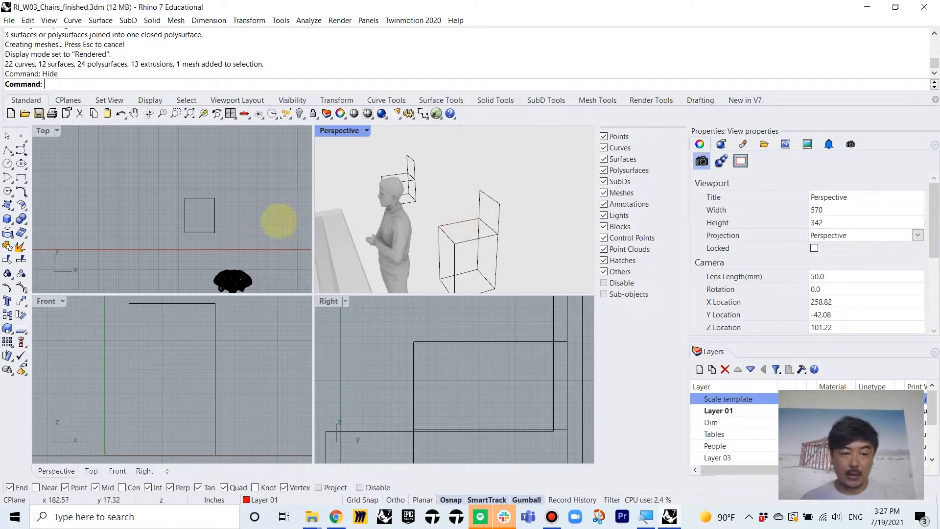
{"action": "right_click_drag", "start_coordinate": [212, 219], "coordinate": [199, 182]}
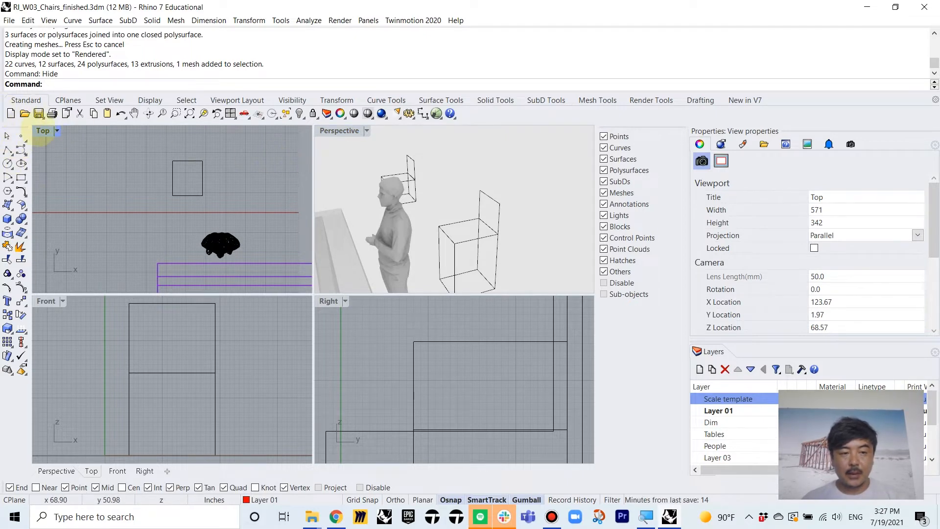
{"action": "double_click", "coordinate": [43, 130]}
{"action": "scroll", "coordinate": [342, 219], "scroll_direction": "up", "scroll_amount": 5}
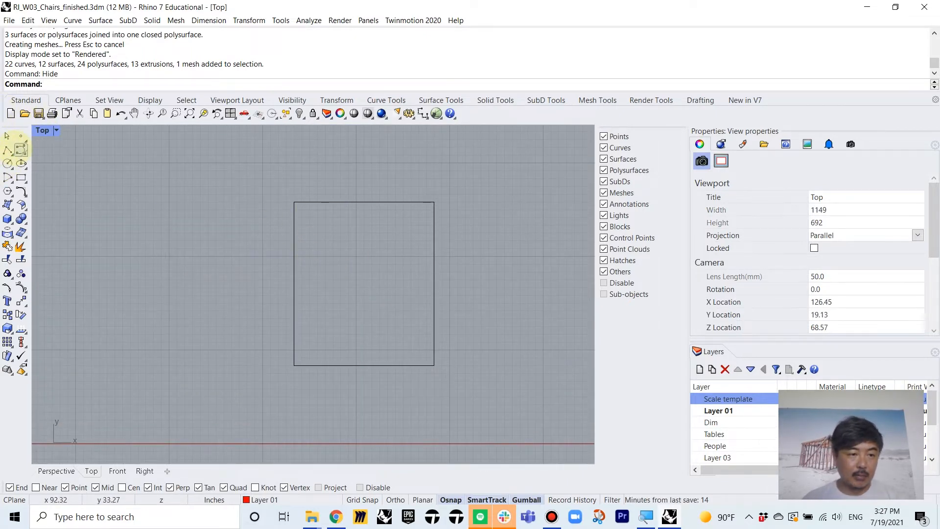
- Draw a centre line across the second template box from its back edge's midpoint to its front edge's midpoint
{"action": "left_click", "coordinate": [8, 150]}
{"action": "left_click", "coordinate": [364, 202]}
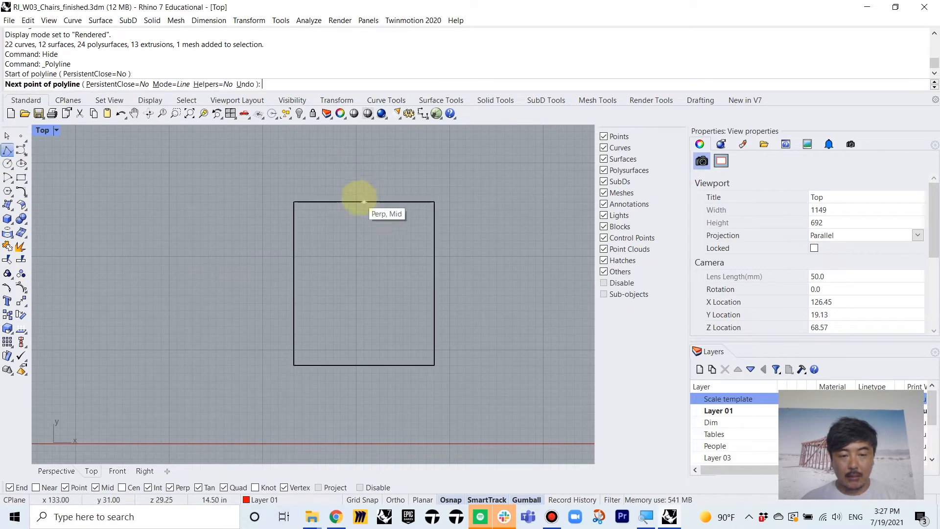
{"action": "left_click", "coordinate": [363, 240]}
{"action": "key", "text": "Return"}
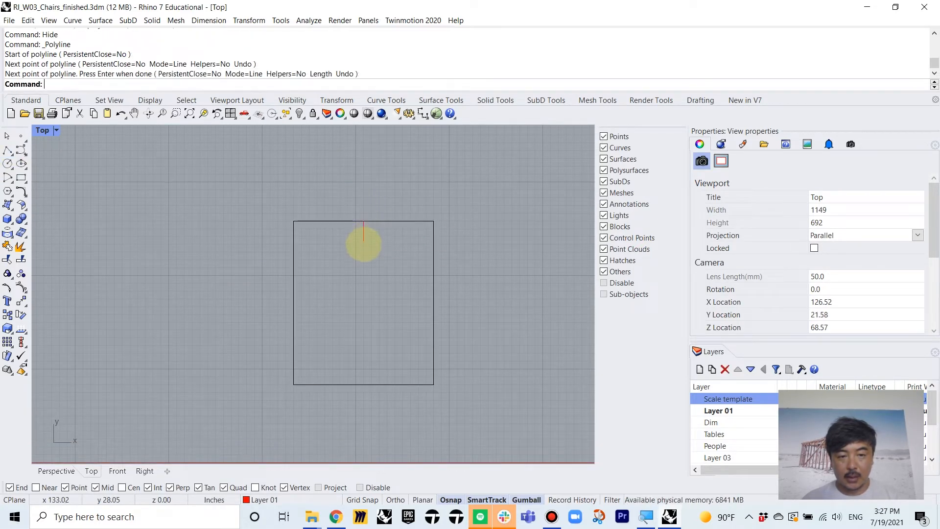
{"action": "scroll", "coordinate": [363, 243], "scroll_direction": "up", "scroll_amount": 8}
{"action": "key", "text": "Return"}
{"action": "left_click", "coordinate": [363, 191]}
{"action": "scroll", "coordinate": [373, 273], "scroll_direction": "down", "scroll_amount": 8}
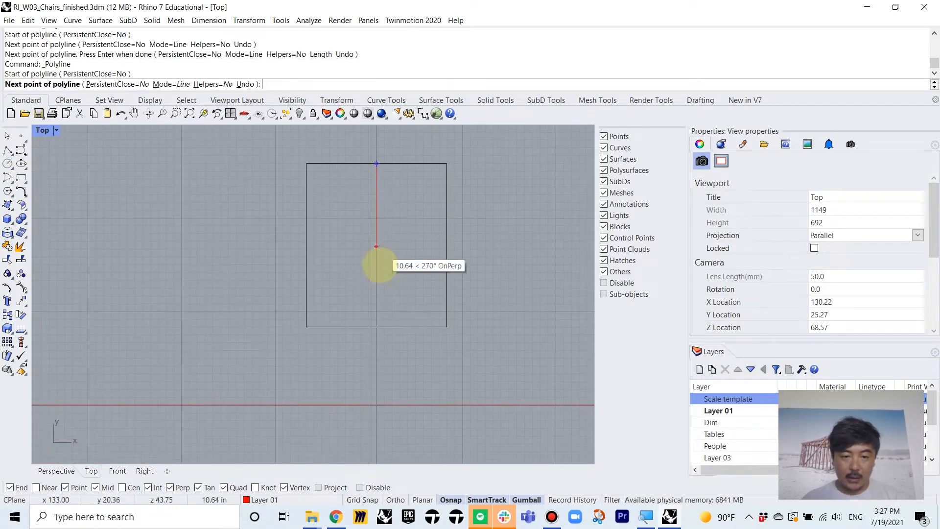
{"action": "left_click", "coordinate": [376, 325]}
{"action": "key", "text": "Return"}
- Draw a half-seat outline polyline from the back edge's midpoint through the box's left half, pinched inward midway, to the front edge's midpoint
{"action": "scroll", "coordinate": [387, 215], "scroll_direction": "up", "scroll_amount": 5}
{"action": "key", "text": "Return"}
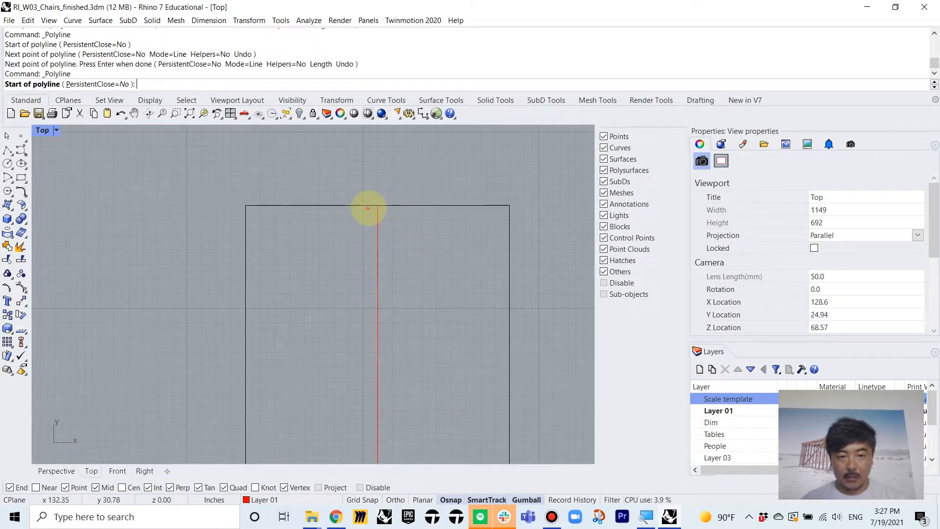
{"action": "left_click", "coordinate": [377, 206]}
{"action": "left_click", "coordinate": [305, 218]}
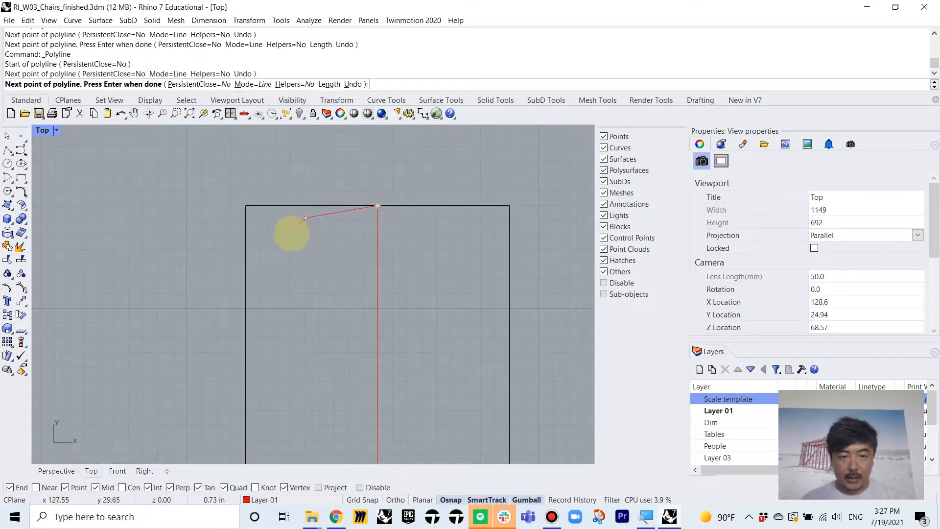
{"action": "left_click", "coordinate": [262, 269]}
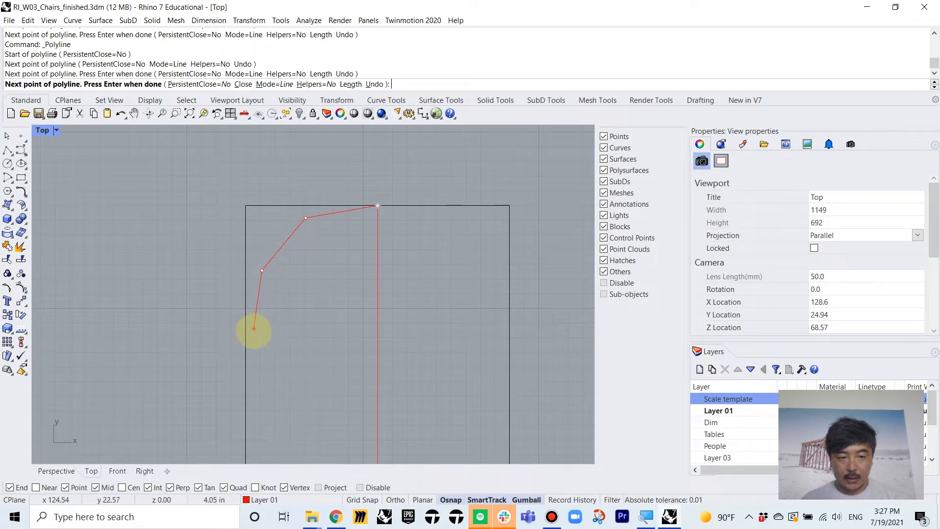
{"action": "left_click", "coordinate": [253, 337]}
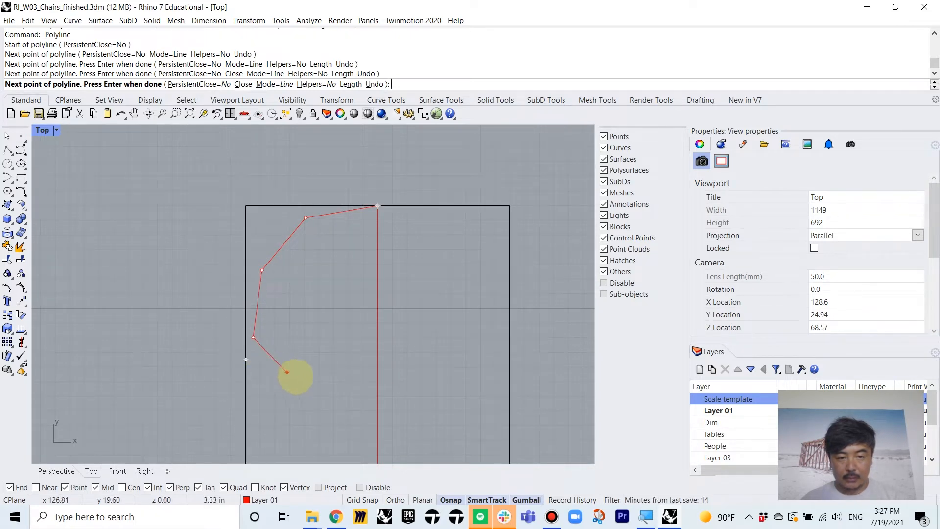
{"action": "left_click", "coordinate": [283, 379]}
{"action": "right_click_drag", "start_coordinate": [306, 401], "coordinate": [354, 261]}
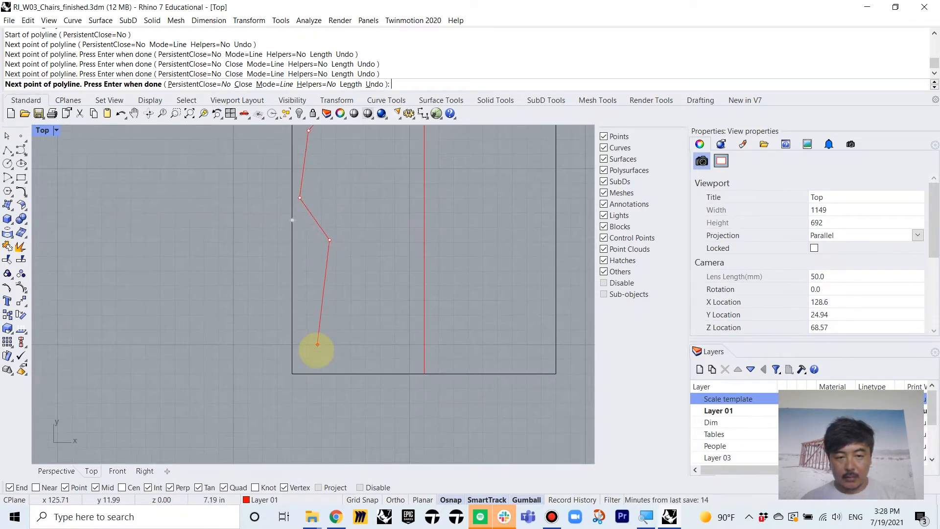
{"action": "left_click", "coordinate": [317, 361]}
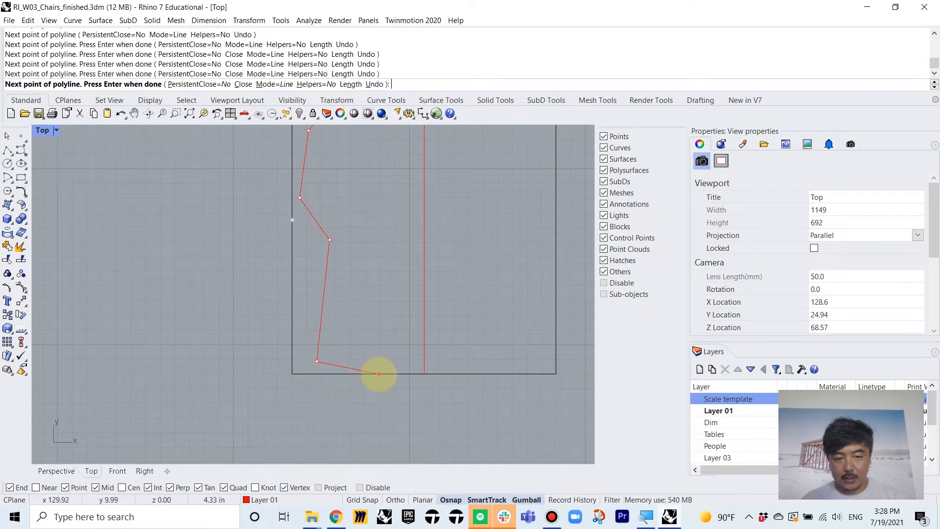
{"action": "left_click", "coordinate": [376, 372]}
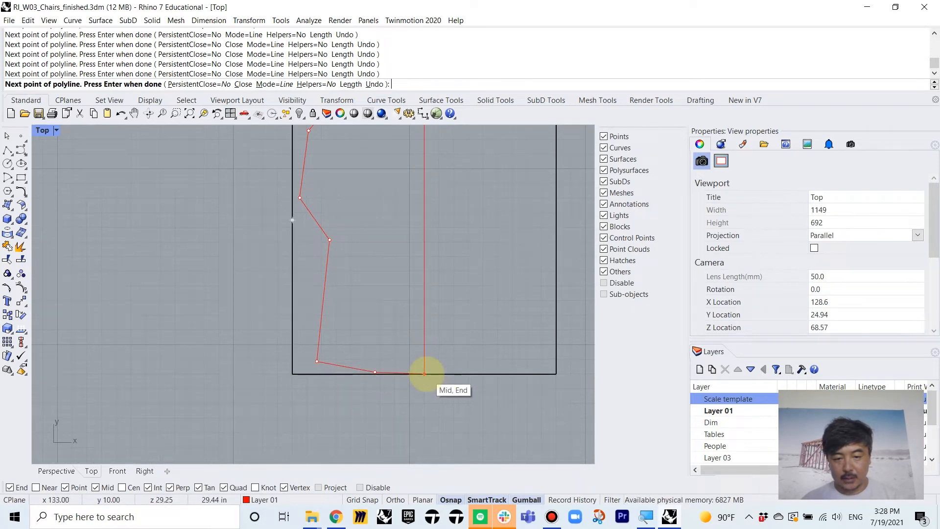
{"action": "left_click", "coordinate": [423, 373]}
{"action": "key", "text": "Return"}
- Draw two lines from the upper outline vertices near the back to one shared point on the centre line
{"action": "scroll", "coordinate": [381, 243], "scroll_direction": "down", "scroll_amount": 3}
{"action": "scroll", "coordinate": [380, 243], "scroll_direction": "up", "scroll_amount": 4}
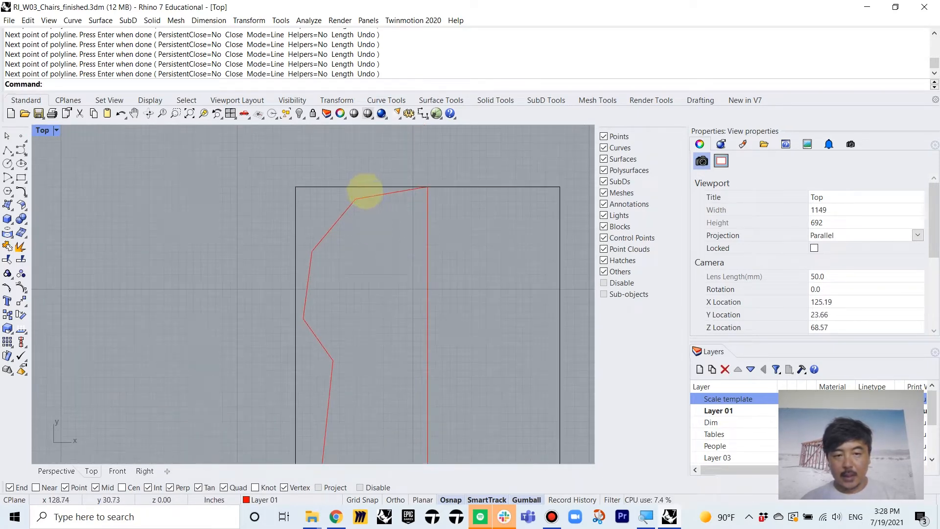
{"action": "key", "text": "Return"}
{"action": "left_click", "coordinate": [356, 199]}
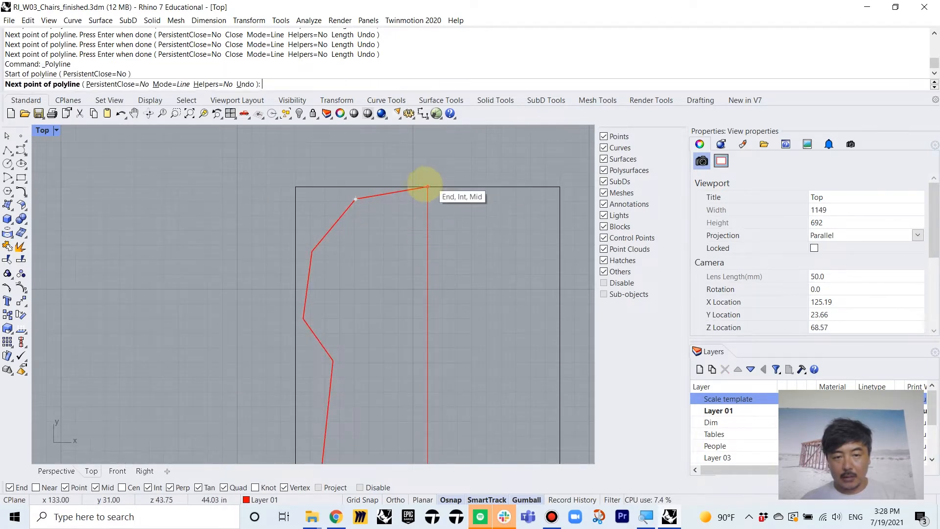
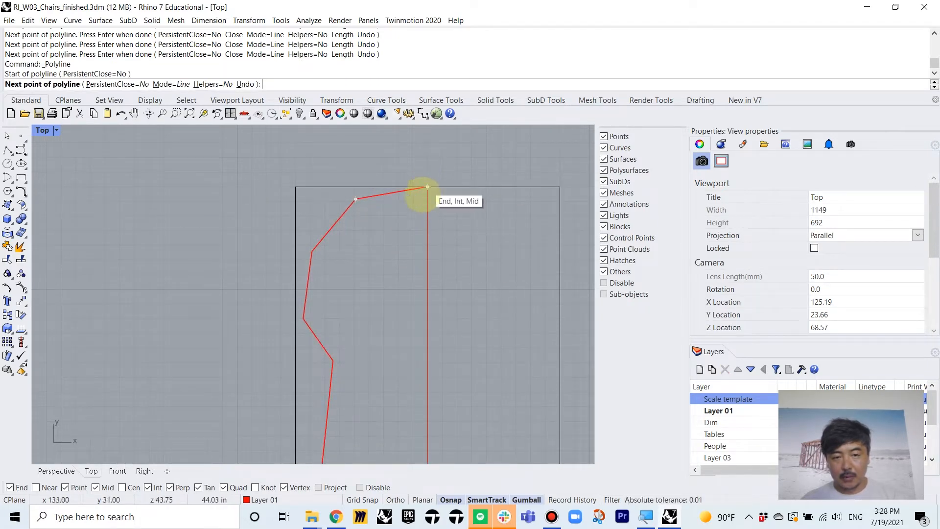
{"action": "left_click", "coordinate": [427, 261]}
{"action": "key", "text": "Return"}
{"action": "key", "text": "Return"}
{"action": "left_click", "coordinate": [312, 252]}
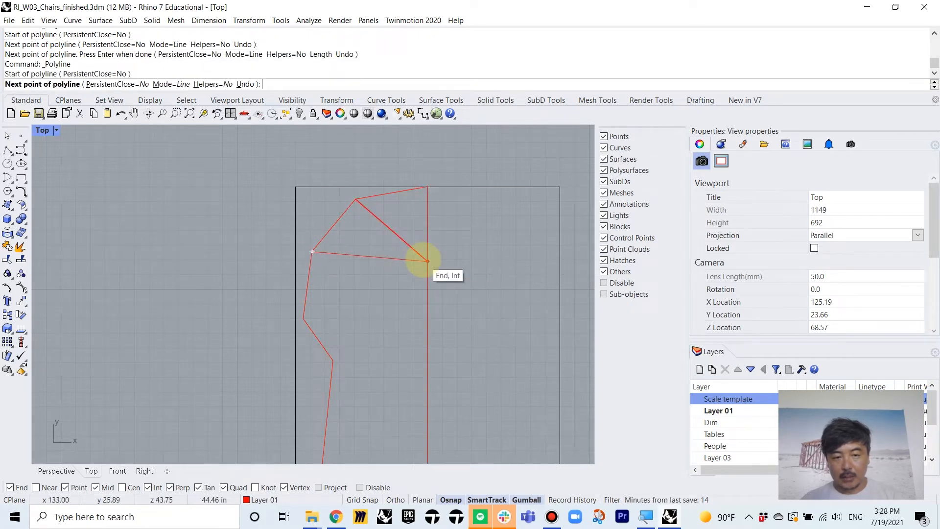
{"action": "left_click", "coordinate": [427, 261]}
{"action": "key", "text": "Return"}
- Draw a polyline from the outline's widest vertex through an inner node to the vertex above, and link the node to the upper centre-line point
{"action": "key", "text": "Return"}
{"action": "left_click", "coordinate": [303, 318]}
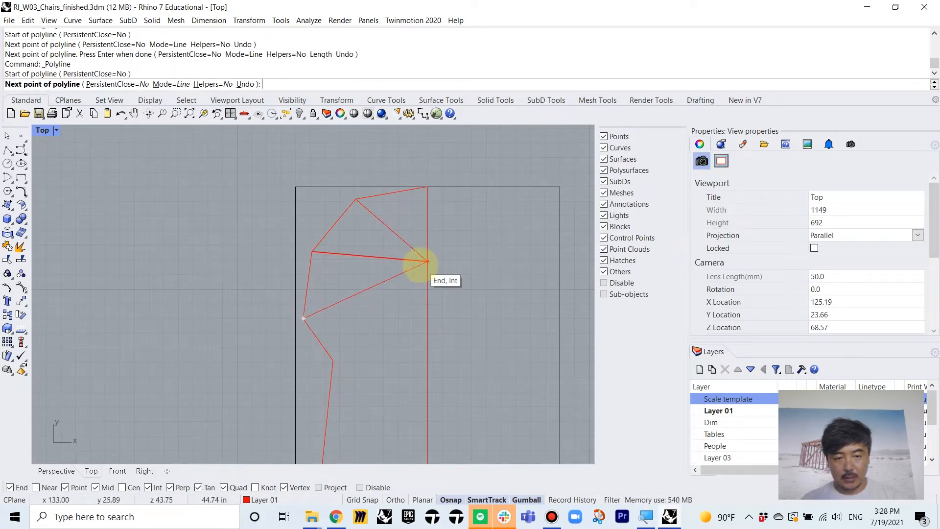
{"action": "left_click", "coordinate": [380, 297]}
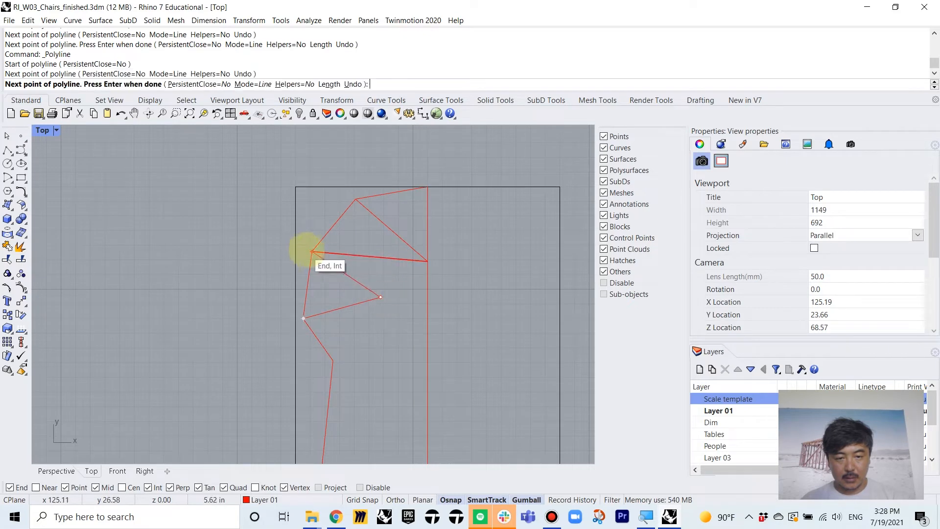
{"action": "left_click", "coordinate": [312, 251]}
{"action": "key", "text": "Return"}
{"action": "key", "text": "Return"}
{"action": "left_click", "coordinate": [381, 296]}
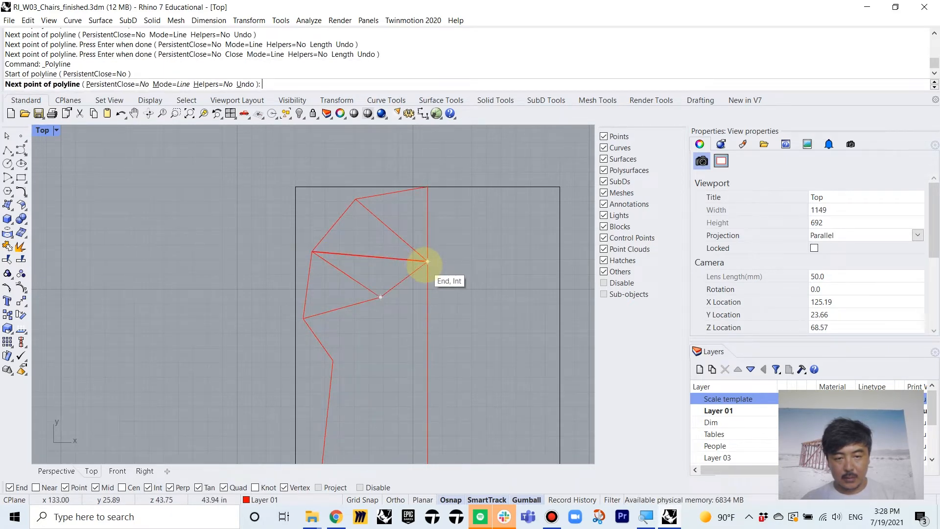
{"action": "left_click", "coordinate": [427, 261]}
{"action": "key", "text": "Return"}
- Connect the inner node to the outline's pinched vertex and to a lower point on the centre line
{"action": "key", "text": "Return"}
{"action": "left_click", "coordinate": [380, 297]}
{"action": "right_click_drag", "start_coordinate": [409, 329], "coordinate": [424, 283]}
{"action": "left_click", "coordinate": [347, 314]}
{"action": "key", "text": "Return"}
{"action": "key", "text": "Return"}
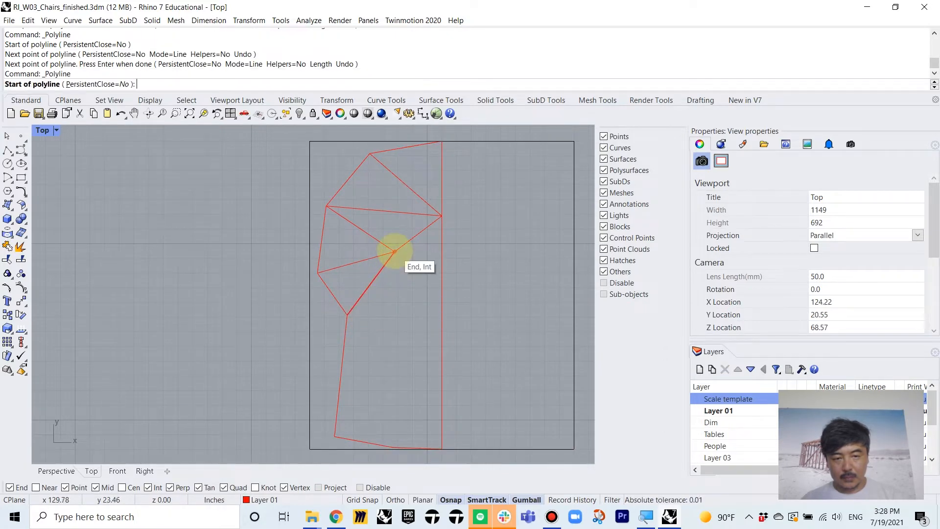
{"action": "left_click", "coordinate": [394, 252]}
{"action": "left_click", "coordinate": [442, 294]}
{"action": "key", "text": "Return"}
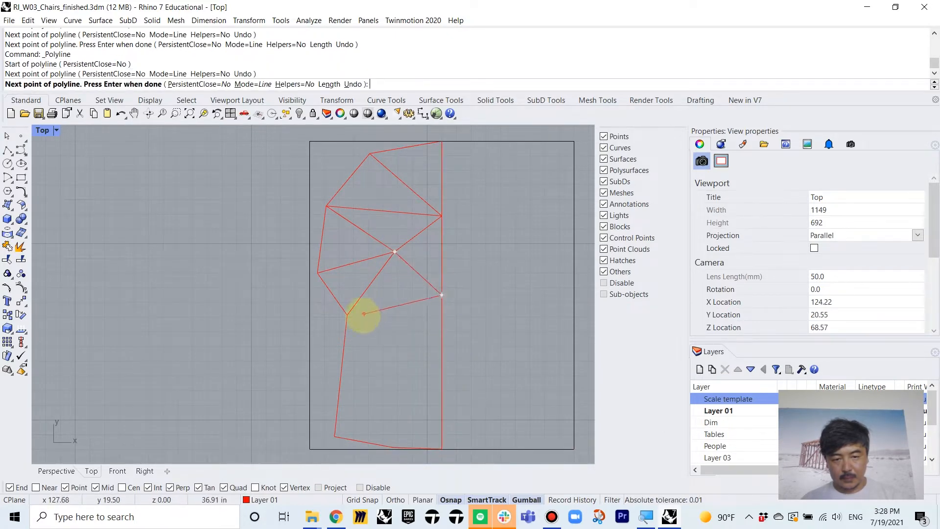
- Draw a perpendicular line from the pinched vertex to the centre line, plus a diagonal from that vertex to a point closer to the front
{"action": "key", "text": "Return"}
{"action": "left_click", "coordinate": [347, 314]}
{"action": "left_click", "coordinate": [442, 295]}
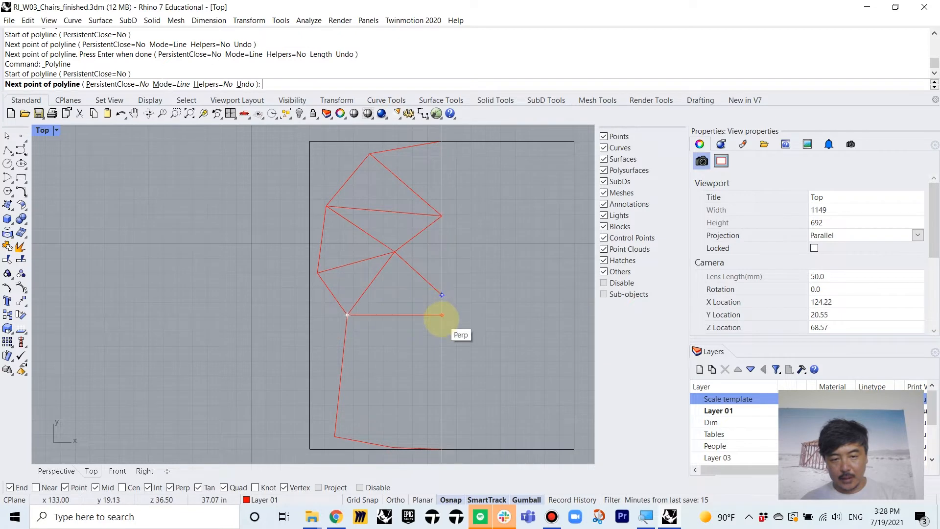
{"action": "key", "text": "Return"}
{"action": "key", "text": "Return"}
{"action": "left_click", "coordinate": [347, 314]}
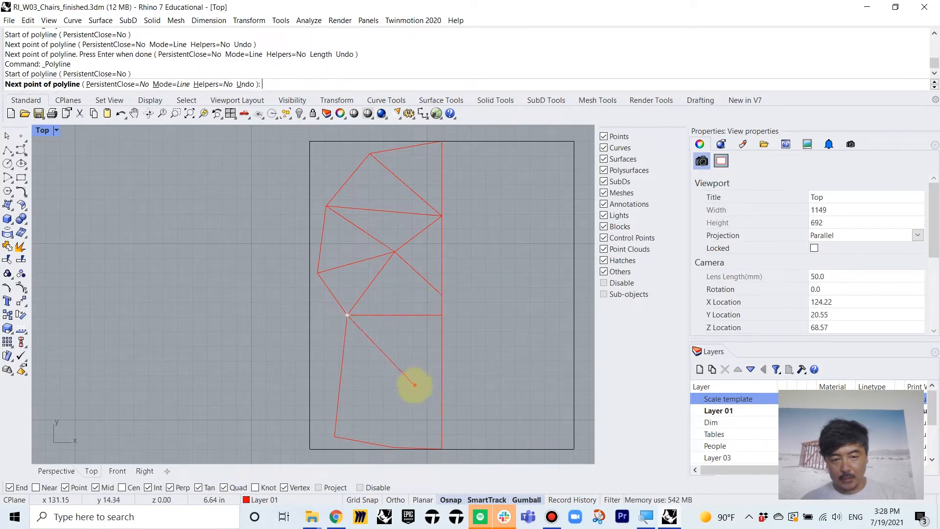
{"action": "right_click_drag", "start_coordinate": [414, 384], "coordinate": [435, 298]}
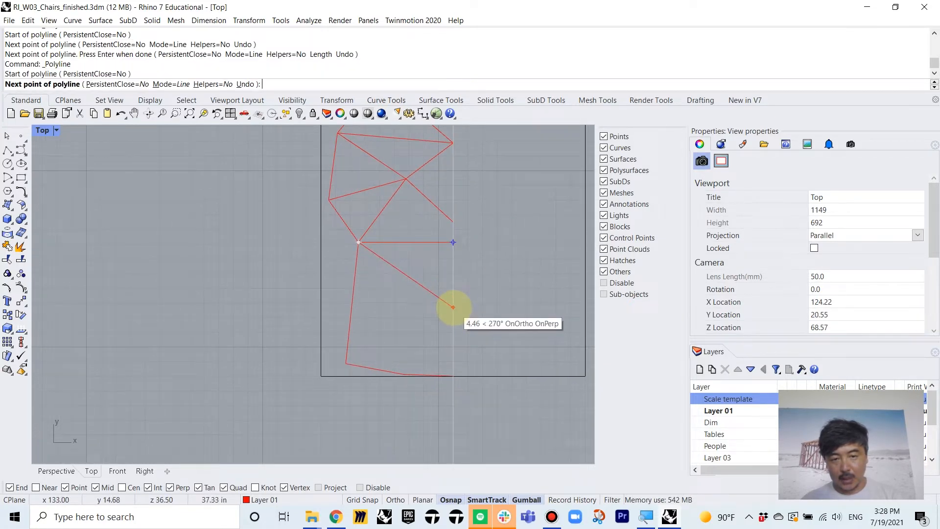
{"action": "left_click", "coordinate": [453, 307]}
{"action": "key", "text": "Return"}
- Draw lines from the lower diagonal's midpoint to the front-left outline vertex and to a new inner point near the front
{"action": "key", "text": "Return"}
{"action": "left_click", "coordinate": [405, 275]}
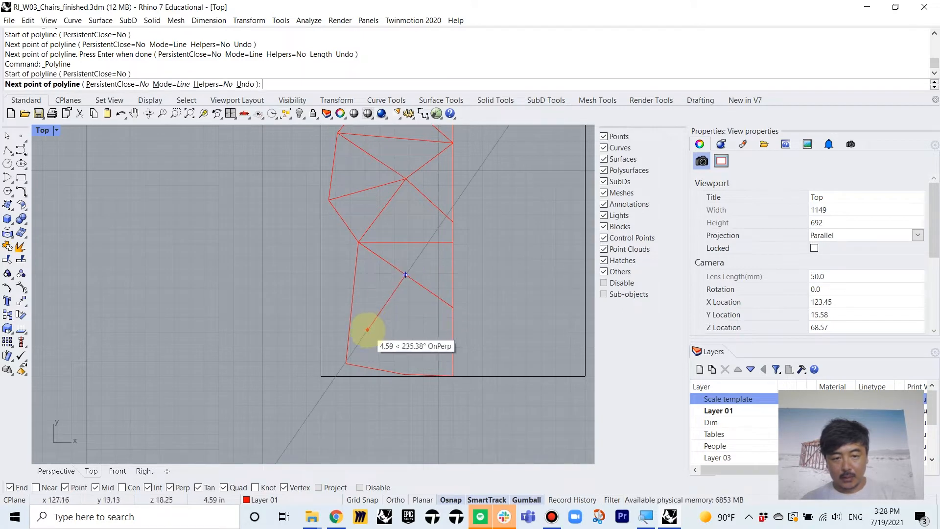
{"action": "left_click", "coordinate": [346, 363]}
{"action": "key", "text": "Return"}
{"action": "key", "text": "Return"}
{"action": "left_click", "coordinate": [405, 275]}
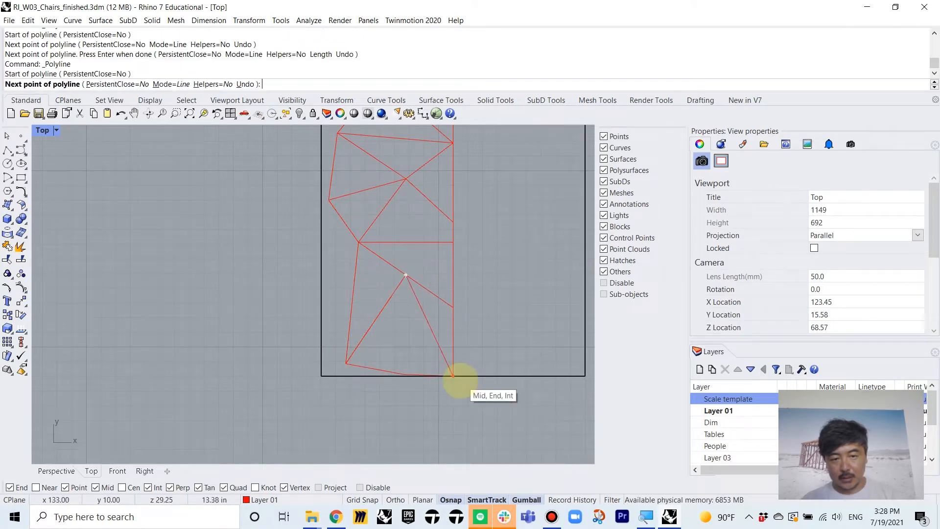
{"action": "left_click", "coordinate": [418, 331]}
{"action": "key", "text": "Return"}
- Connect the inner point near the front to the front-left vertex, the centre line's front end and the outline vertex between them
{"action": "key", "text": "Return"}
{"action": "left_click", "coordinate": [419, 331]}
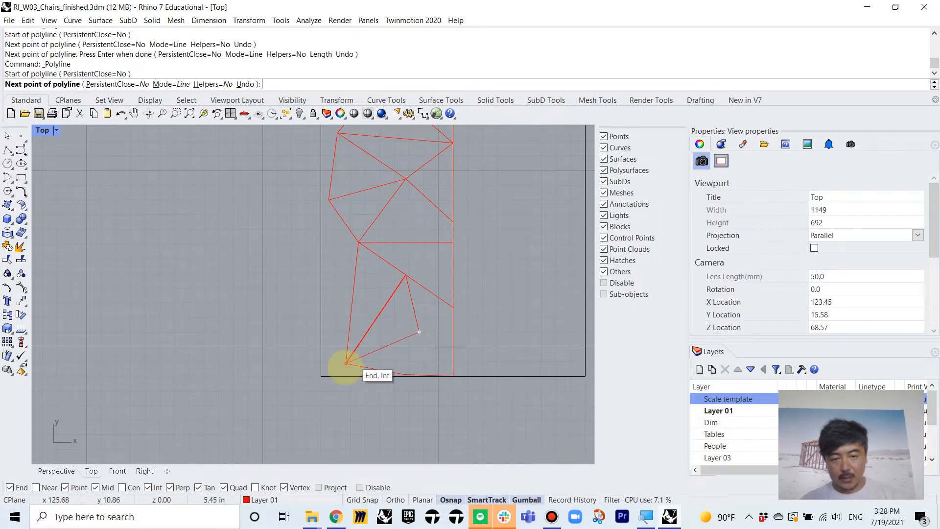
{"action": "left_click", "coordinate": [346, 363]}
{"action": "key", "text": "Return"}
{"action": "key", "text": "Return"}
{"action": "left_click", "coordinate": [419, 331]}
{"action": "left_click", "coordinate": [453, 376]}
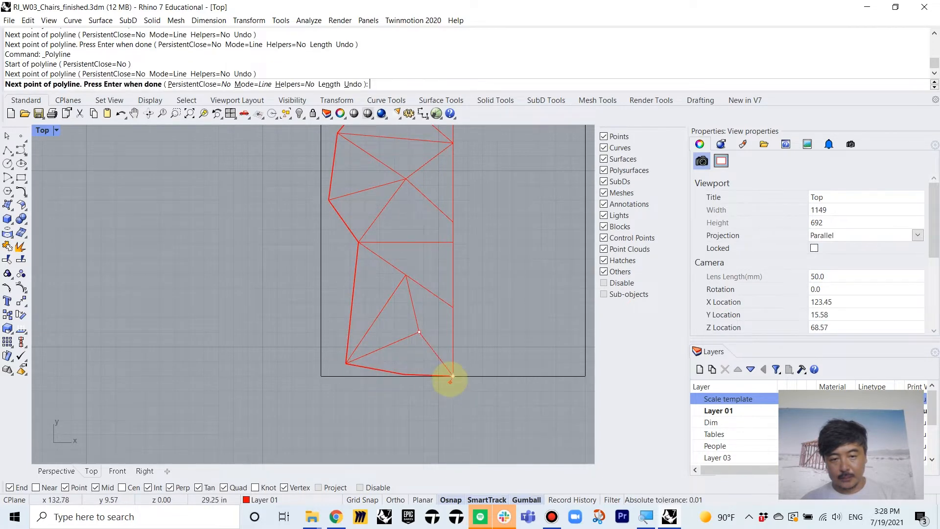
{"action": "key", "text": "Return"}
{"action": "key", "text": "Return"}
{"action": "left_click", "coordinate": [419, 332]}
{"action": "left_click", "coordinate": [404, 374]}
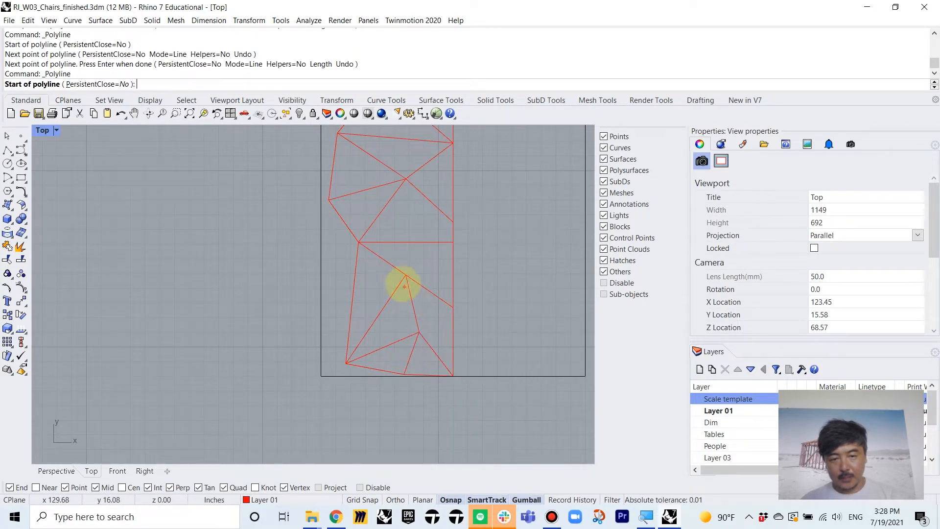
{"action": "key", "text": "Return"}
- Replace the lower diagonal that spans two segments with two separate lines meeting at its middle node
{"action": "left_click", "coordinate": [431, 293]}
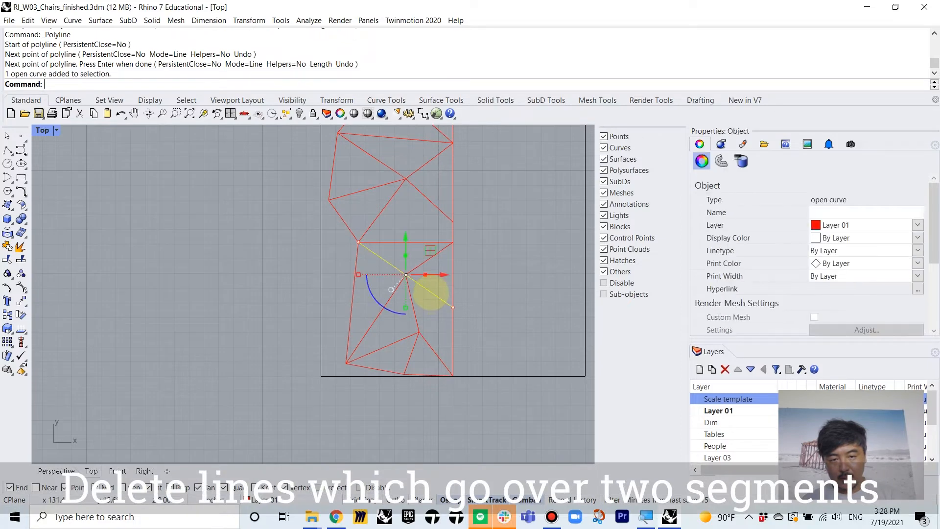
{"action": "key", "text": "Delete"}
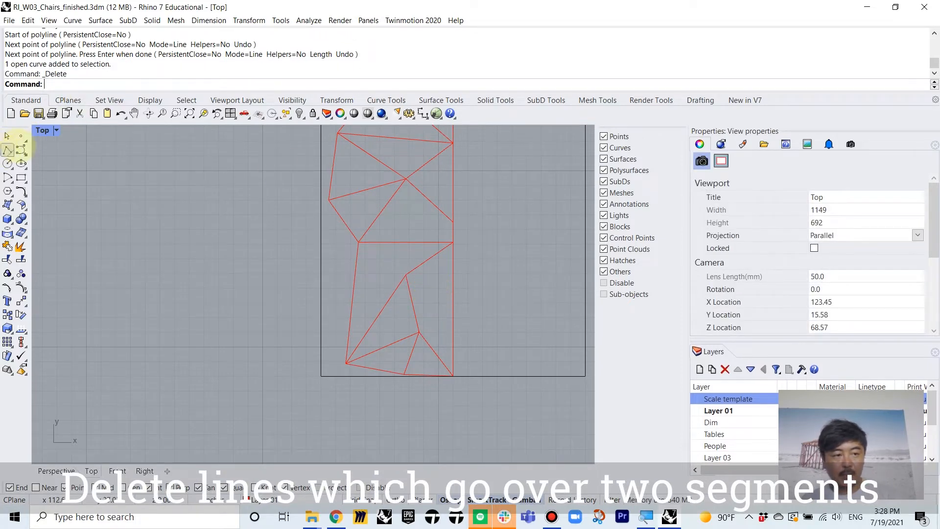
{"action": "left_click", "coordinate": [8, 149]}
{"action": "left_click", "coordinate": [359, 242]}
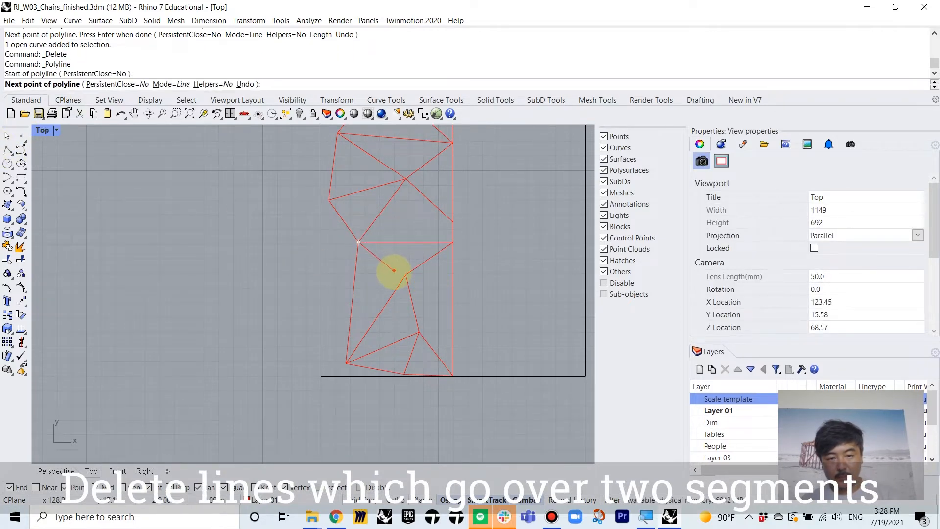
{"action": "left_click", "coordinate": [406, 274]}
{"action": "key", "text": "Return"}
{"action": "key", "text": "Return"}
{"action": "left_click", "coordinate": [406, 274]}
{"action": "left_click", "coordinate": [453, 307]}
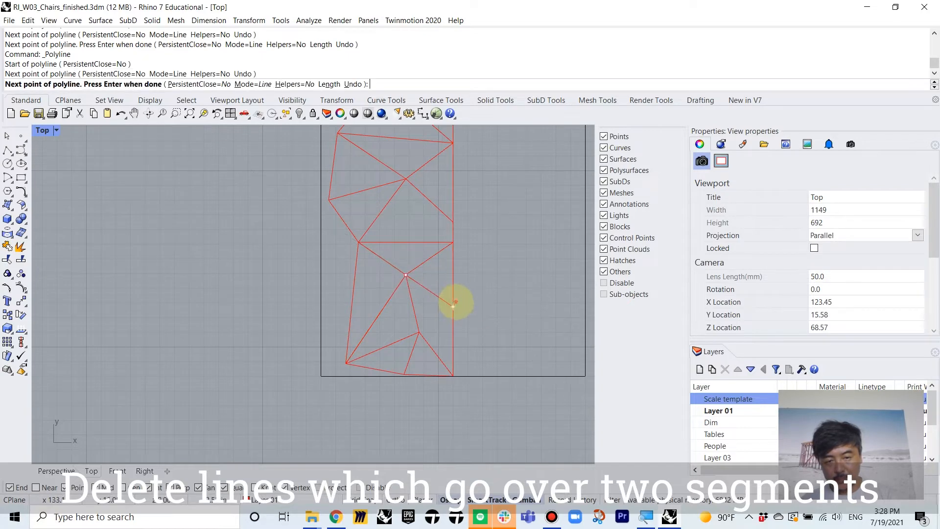
{"action": "key", "text": "Return"}
- Draw a line from the inner point near the front to the lower diagonal's end on the centre line
{"action": "key", "text": "Return"}
{"action": "left_click", "coordinate": [419, 332]}
{"action": "left_click", "coordinate": [453, 307]}
{"action": "key", "text": "Return"}
- Move the centre-side end of the upper inner node's lower diagonal onto the horizontal line's end on the centre line
{"action": "scroll", "coordinate": [482, 270], "scroll_direction": "down", "scroll_amount": 6}
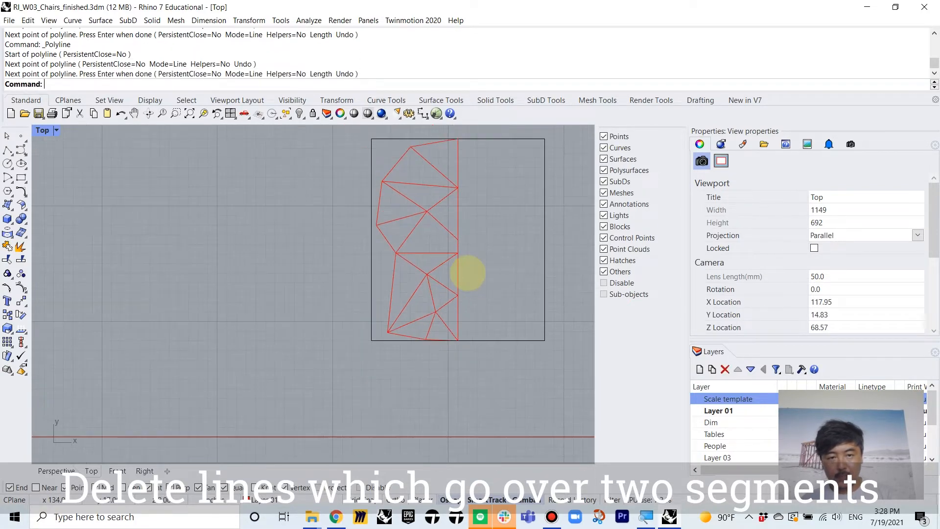
{"action": "right_click_drag", "start_coordinate": [468, 272], "coordinate": [425, 281]}
{"action": "scroll", "coordinate": [411, 244], "scroll_direction": "up", "scroll_amount": 6}
{"action": "scroll", "coordinate": [416, 268], "scroll_direction": "up", "scroll_amount": 6}
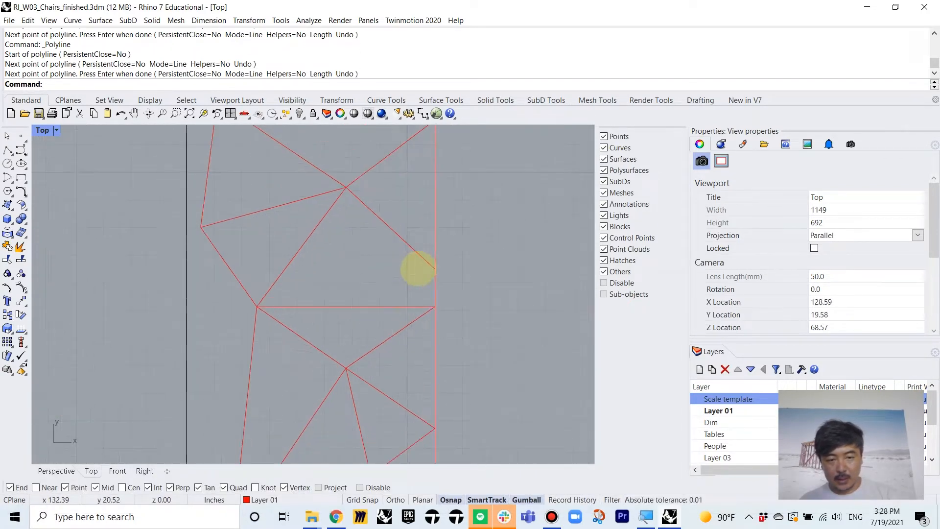
{"action": "left_click", "coordinate": [418, 251]}
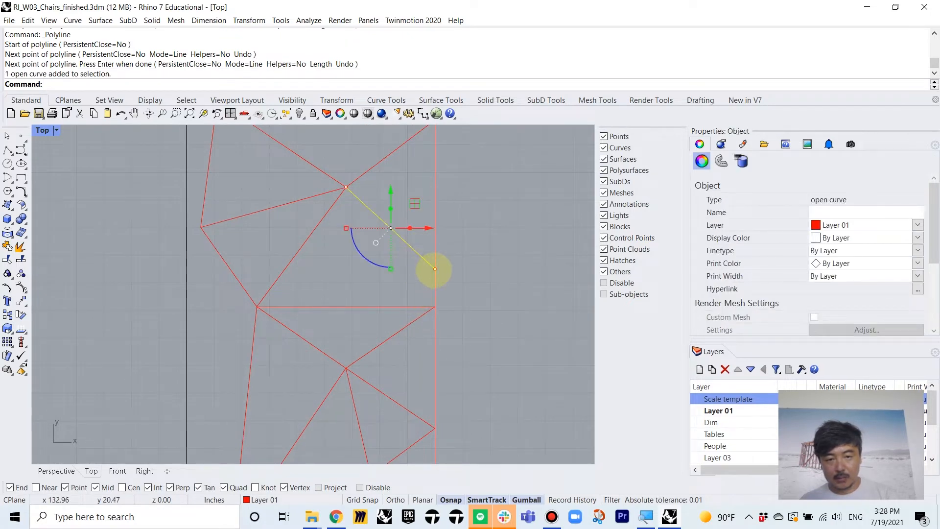
{"action": "left_click", "coordinate": [435, 268], "text": "ctrl+shift"}
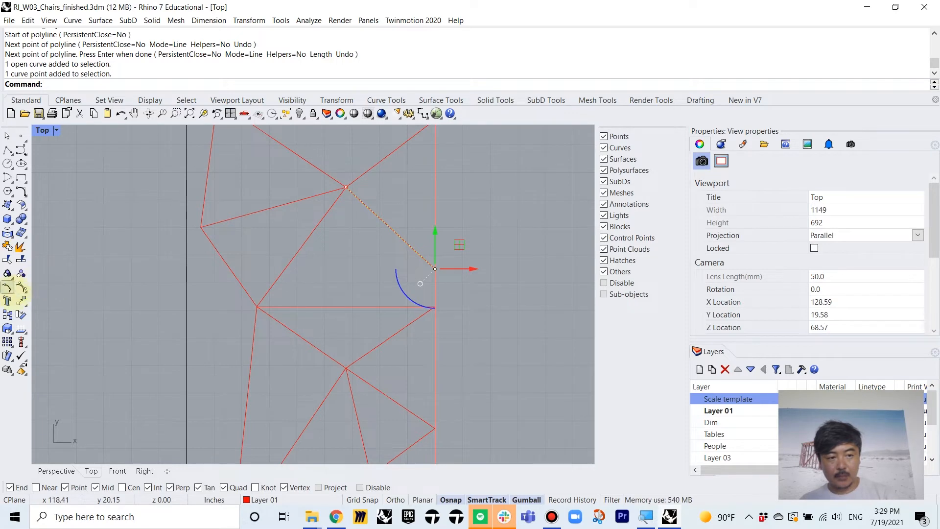
{"action": "left_click_drag", "start_coordinate": [435, 268], "coordinate": [435, 306]}
- Delete the full-length centre line and the short extra line at its back end
{"action": "scroll", "coordinate": [493, 289], "scroll_direction": "down", "scroll_amount": 3}
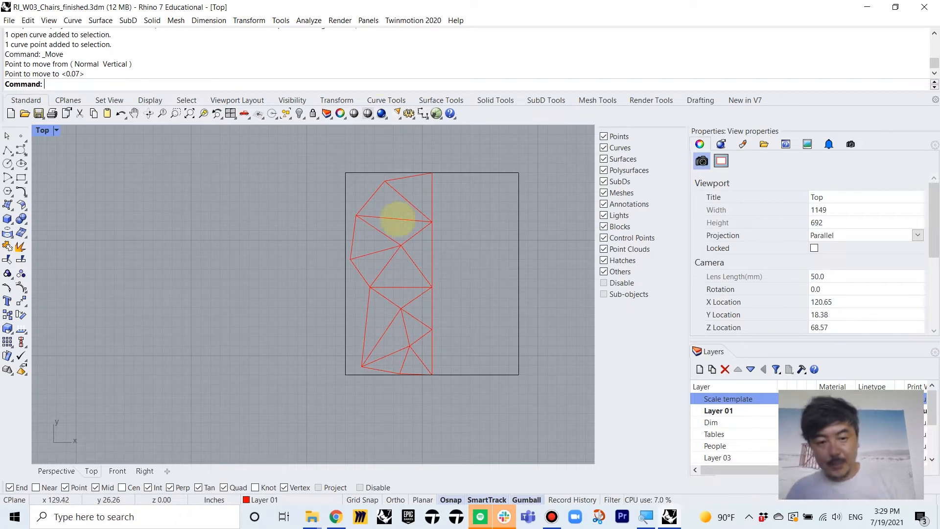
{"action": "scroll", "coordinate": [426, 266], "scroll_direction": "up", "scroll_amount": 3}
{"action": "scroll", "coordinate": [424, 254], "scroll_direction": "down", "scroll_amount": 3}
{"action": "scroll", "coordinate": [425, 260], "scroll_direction": "down", "scroll_amount": 2}
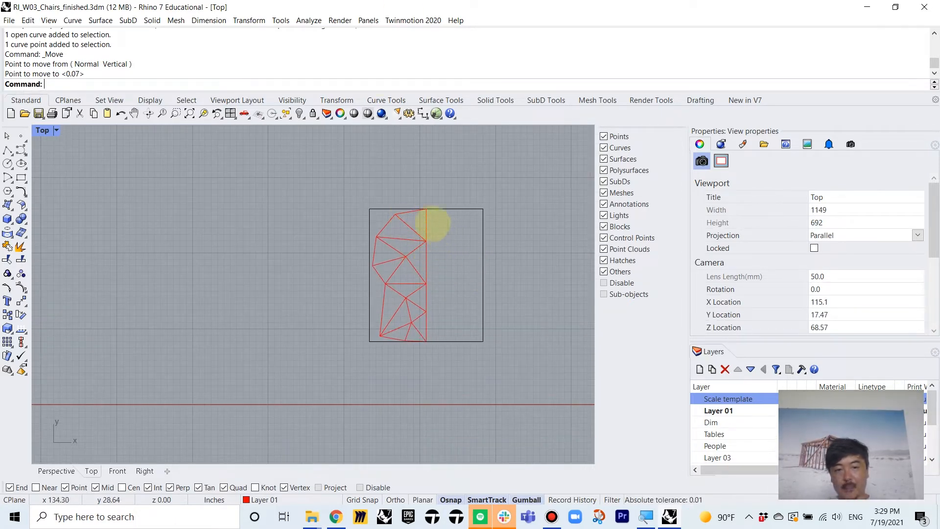
{"action": "scroll", "coordinate": [433, 224], "scroll_direction": "up", "scroll_amount": 2}
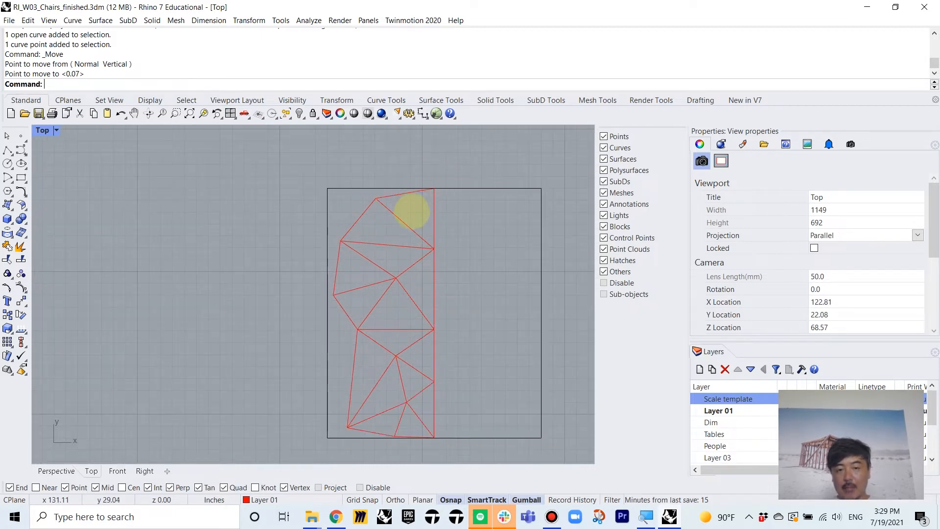
{"action": "left_click", "coordinate": [413, 193]}
{"action": "left_click", "coordinate": [435, 225]}
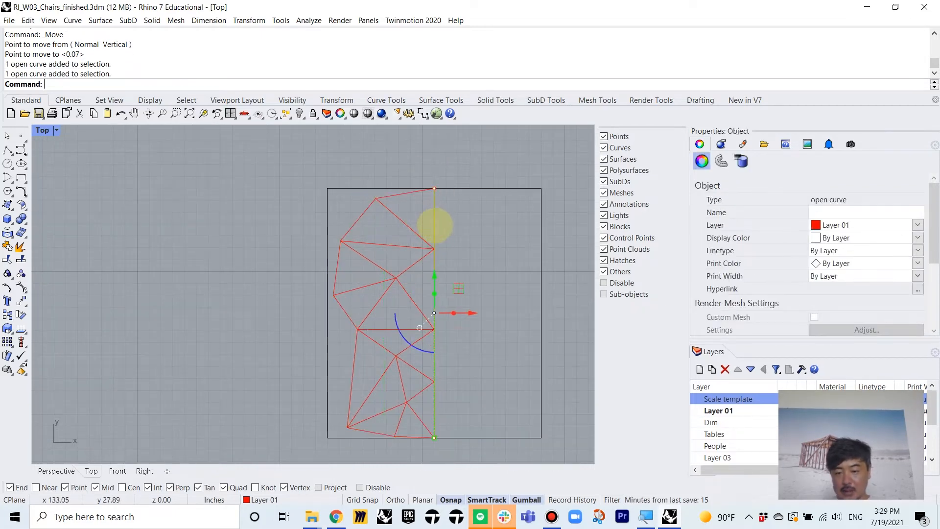
{"action": "key", "text": "Delete"}
{"action": "left_click", "coordinate": [434, 204]}
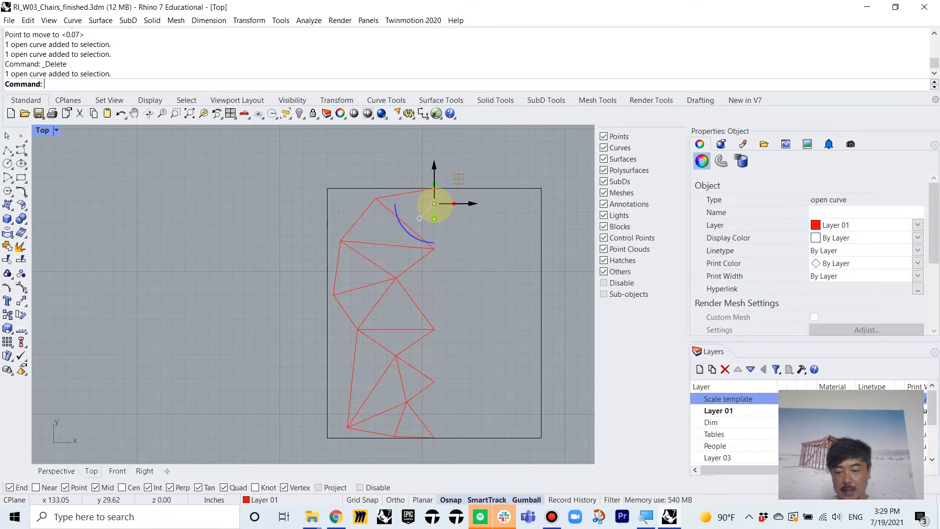
{"action": "key", "text": "Delete"}
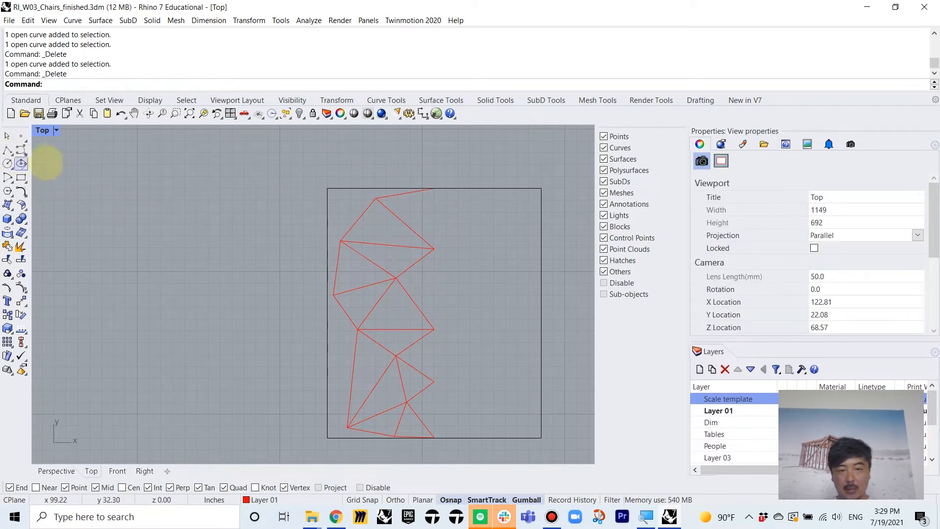
- Draw separate polyline segments between each pair of consecutive nodes along the centre line of the half-seat network
{"action": "left_click", "coordinate": [8, 150]}
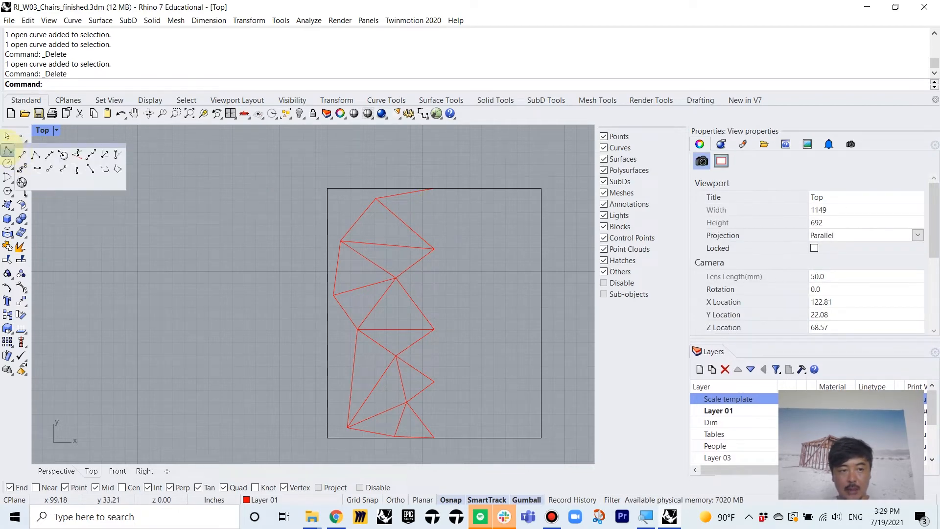
{"action": "left_click", "coordinate": [8, 150]}
{"action": "left_click", "coordinate": [434, 188]}
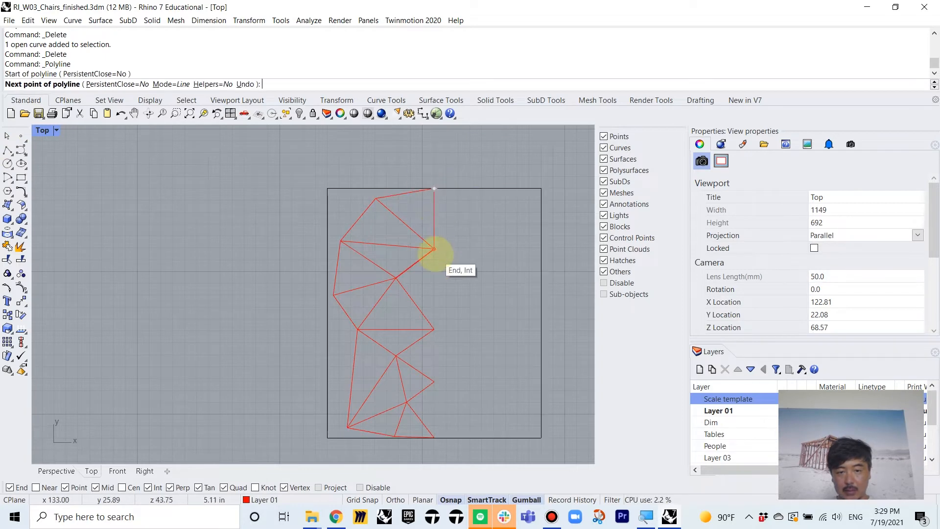
{"action": "left_click", "coordinate": [435, 250]}
{"action": "key", "text": "Return"}
{"action": "key", "text": "Return"}
{"action": "left_click", "coordinate": [434, 249]}
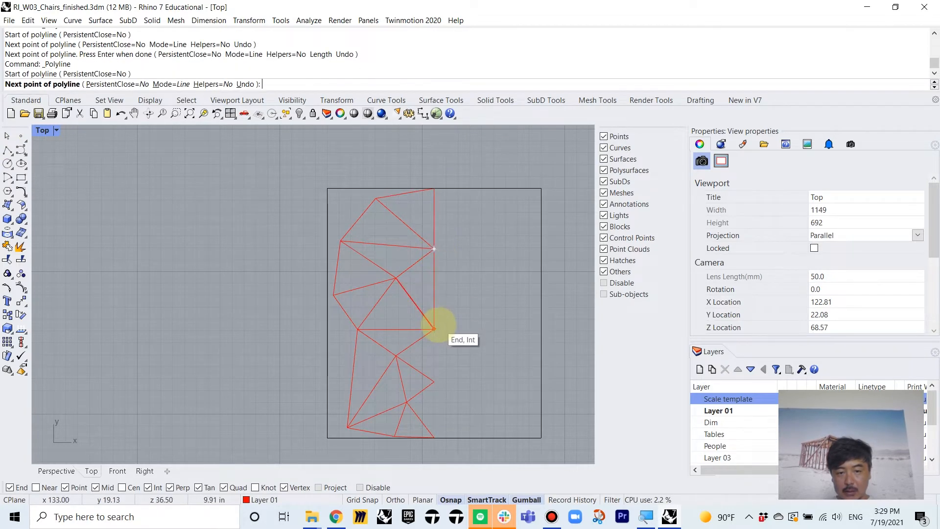
{"action": "left_click", "coordinate": [434, 329]}
{"action": "key", "text": "Return"}
{"action": "key", "text": "Return"}
{"action": "left_click", "coordinate": [434, 329]}
{"action": "left_click", "coordinate": [434, 382]}
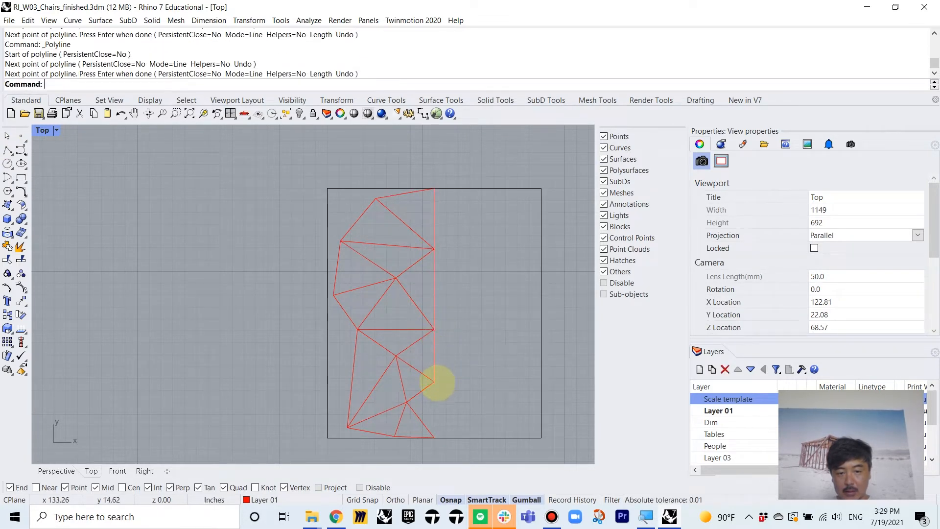
{"action": "key", "text": "Return"}
- Explode all curves of the half-seat network into single line segments
{"action": "scroll", "coordinate": [419, 294], "scroll_direction": "down", "scroll_amount": 3}
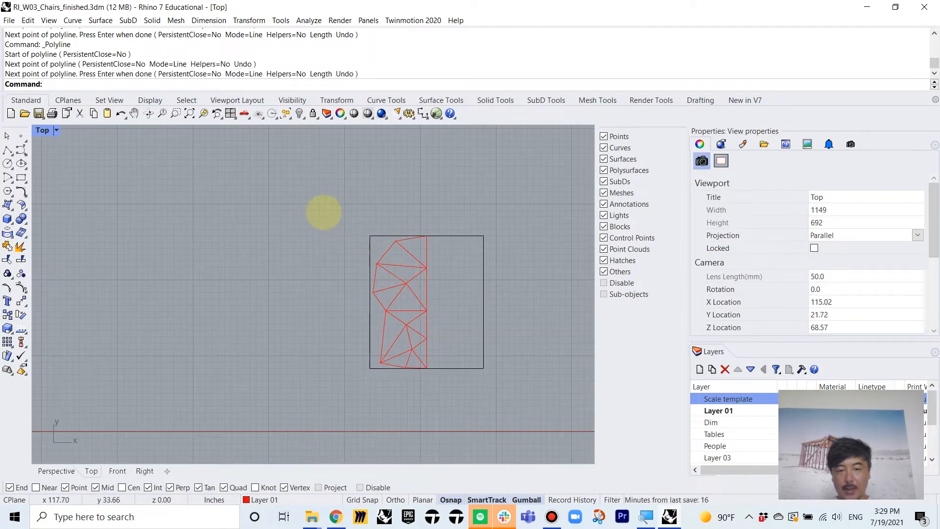
{"action": "left_click_drag", "start_coordinate": [321, 209], "coordinate": [480, 406]}
{"action": "type", "text": "E"}
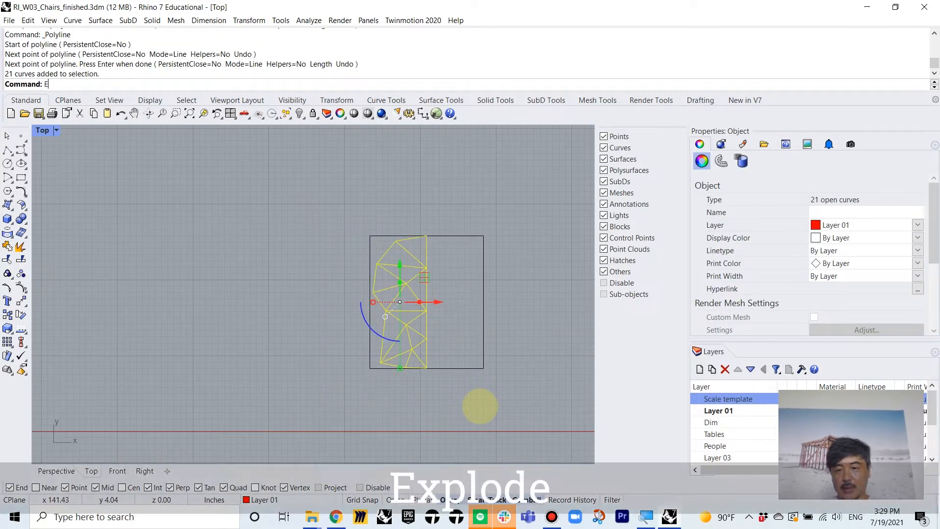
{"action": "type", "text": "xp"}
{"action": "key", "text": "Return"}
{"action": "key", "text": "Escape"}
- Select several individual lines of the exploded network to check that each is a separate segment
{"action": "scroll", "coordinate": [419, 262], "scroll_direction": "up", "scroll_amount": 3}
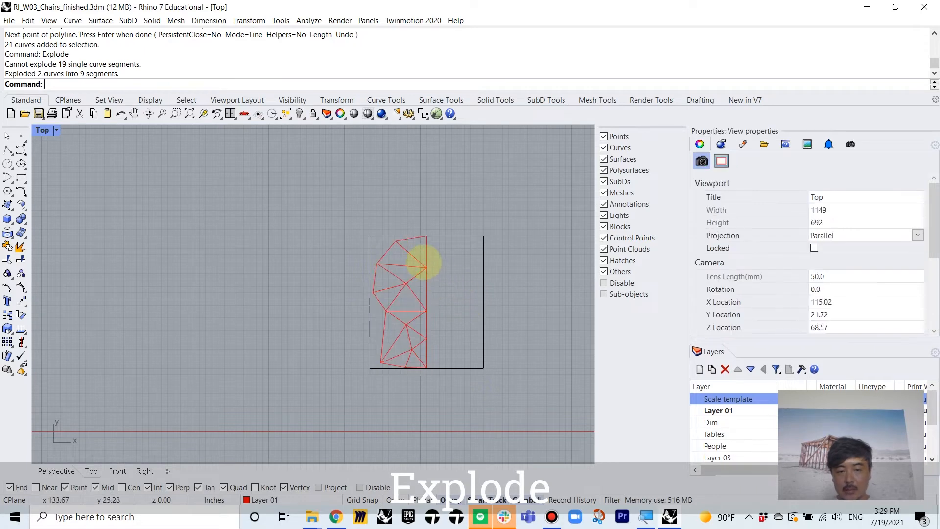
{"action": "left_click", "coordinate": [419, 252]}
{"action": "left_click", "coordinate": [373, 277]}
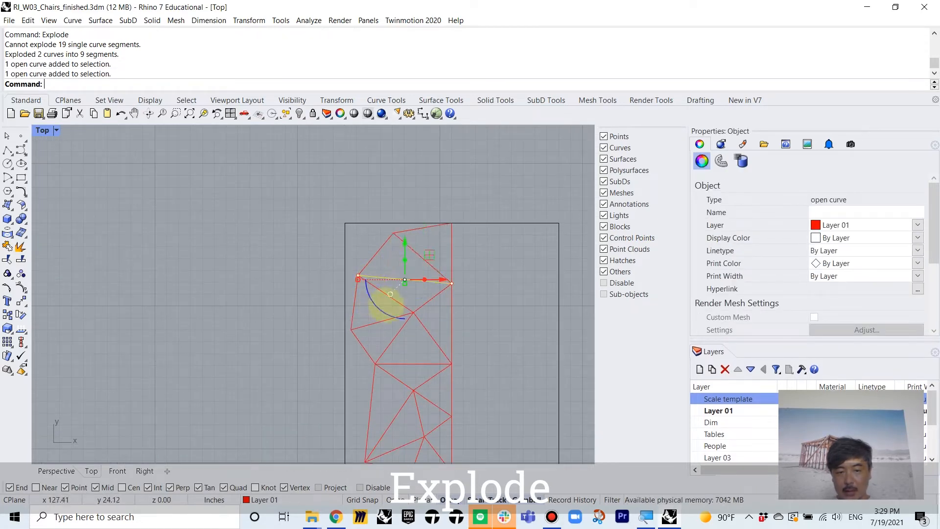
{"action": "left_click", "coordinate": [398, 303]}
{"action": "left_click", "coordinate": [426, 335]}
{"action": "scroll", "coordinate": [497, 311], "scroll_direction": "down", "scroll_amount": 3}
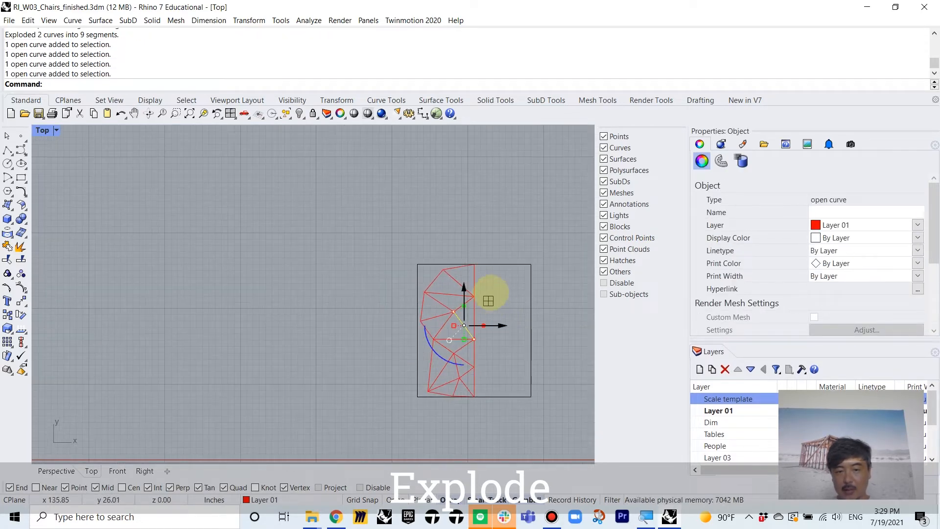
{"action": "key", "text": "Escape"}
- Mirror the half-seat curves, excluding the centre line segments, across the centre line to complete the full seat network
{"action": "left_click_drag", "start_coordinate": [466, 235], "coordinate": [343, 452]}
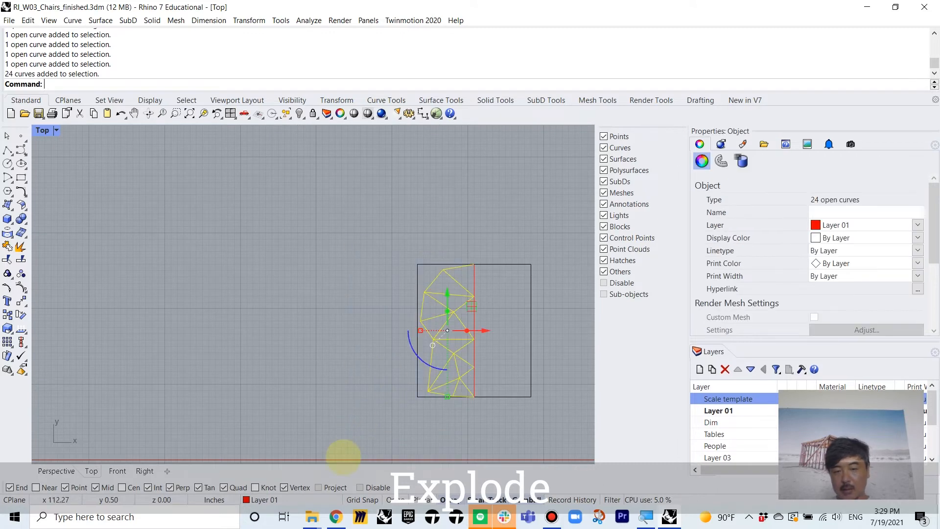
{"action": "key", "text": "Return"}
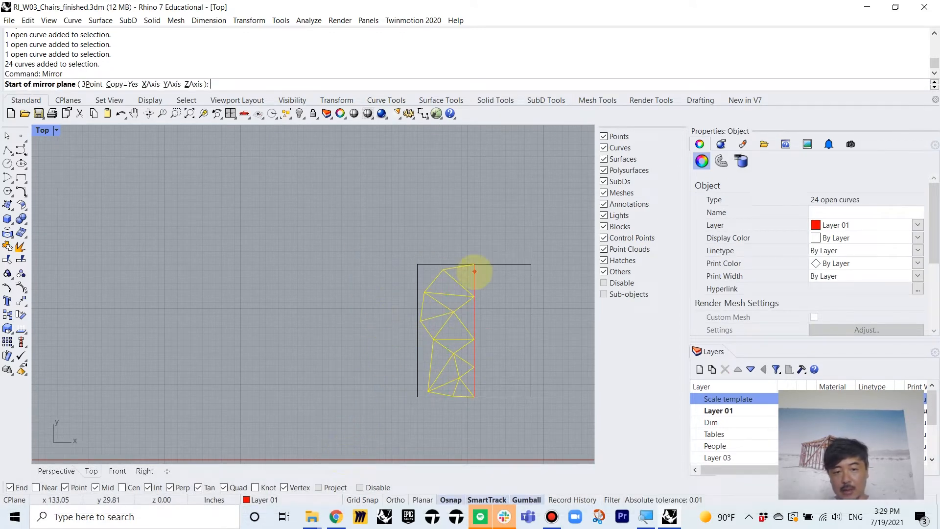
{"action": "left_click", "coordinate": [474, 265]}
{"action": "left_click", "coordinate": [478, 258]}
{"action": "key", "text": "Escape"}
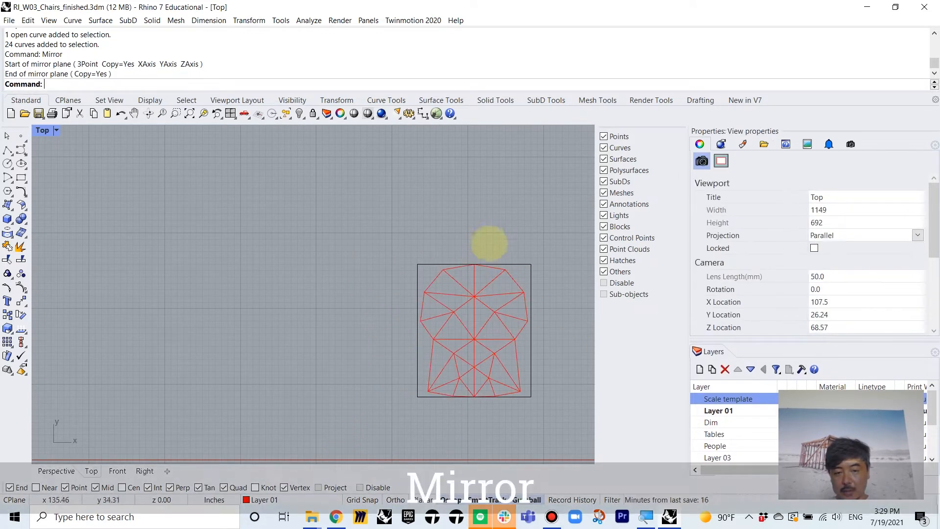
- Turn on the control points of all curves in the full seat network
{"action": "right_click_drag", "start_coordinate": [386, 239], "coordinate": [296, 231]}
{"action": "left_click_drag", "start_coordinate": [252, 232], "coordinate": [495, 462]}
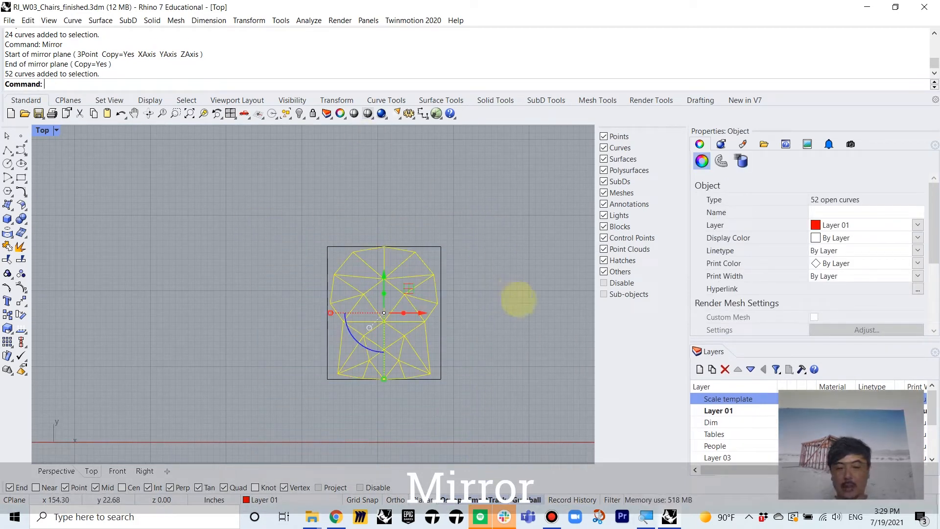
{"action": "type", "text": "n"}
{"action": "key", "text": "Return"}
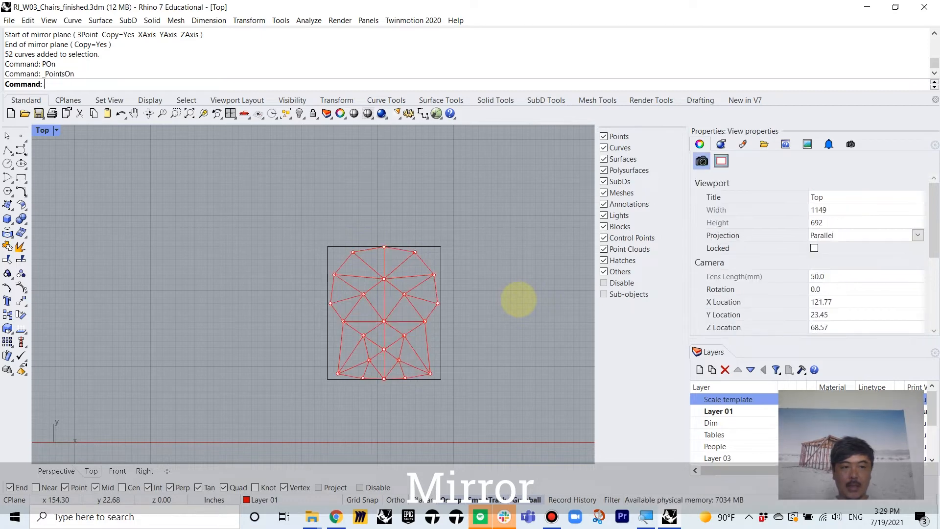
- Examine the network's uneven node heights from several angles in the four-view layout, with every view zoomed to the selected curves
{"action": "double_click", "coordinate": [44, 130]}
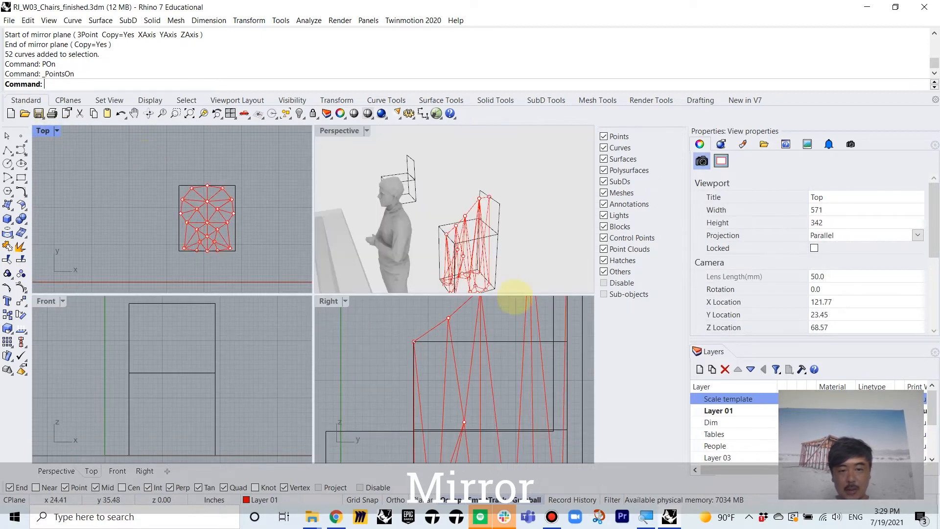
{"action": "right_click_drag", "start_coordinate": [479, 211], "coordinate": [457, 192]}
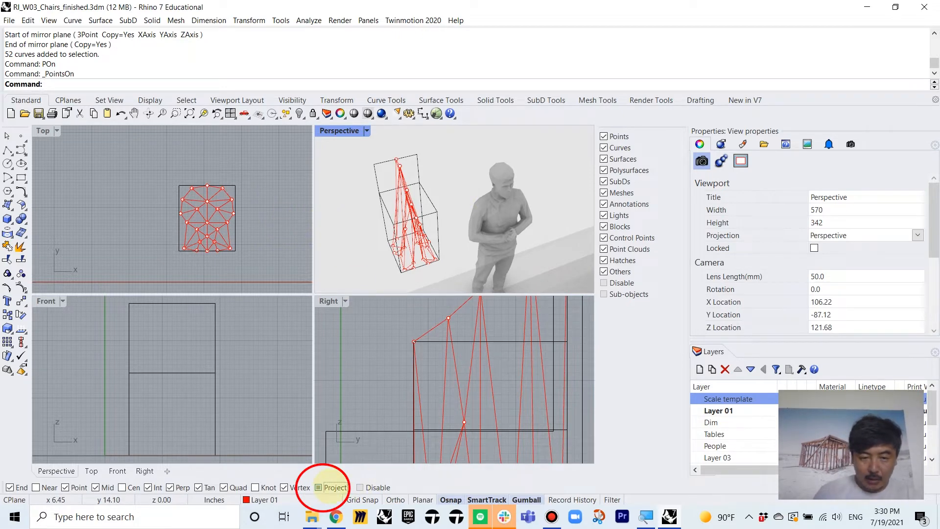
{"action": "right_click_drag", "start_coordinate": [419, 179], "coordinate": [521, 263]}
{"action": "key", "text": "ctrl+a"}
{"action": "type", "text": "zsa"}
{"action": "key", "text": "Return"}
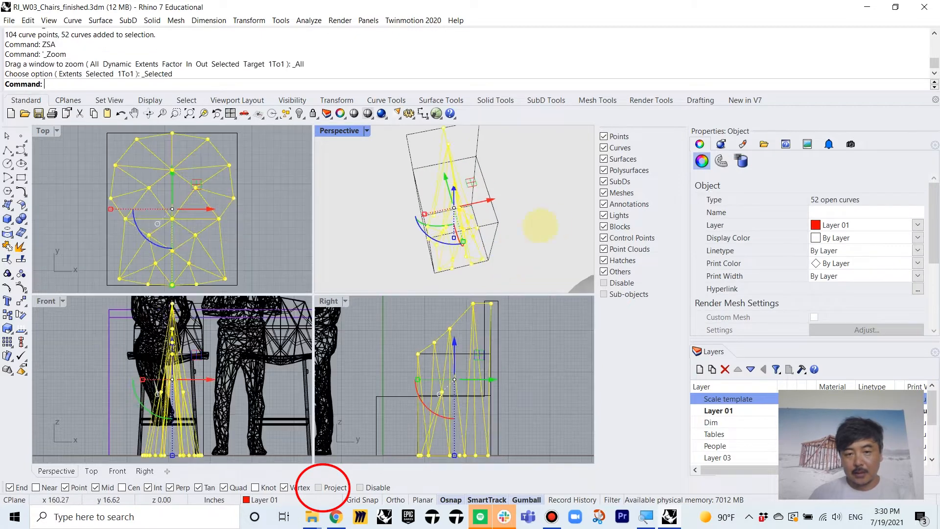
{"action": "left_click", "coordinate": [542, 218]}
{"action": "mouse_move", "coordinate": [542, 217]}
{"action": "right_mouse_down"}
{"action": "mouse_move", "coordinate": [447, 183]}
{"action": "mouse_move", "coordinate": [514, 228]}
{"action": "mouse_move", "coordinate": [454, 223]}
{"action": "mouse_move", "coordinate": [510, 247]}
{"action": "mouse_move", "coordinate": [416, 225]}
{"action": "mouse_move", "coordinate": [439, 234]}
{"action": "right_mouse_up"}
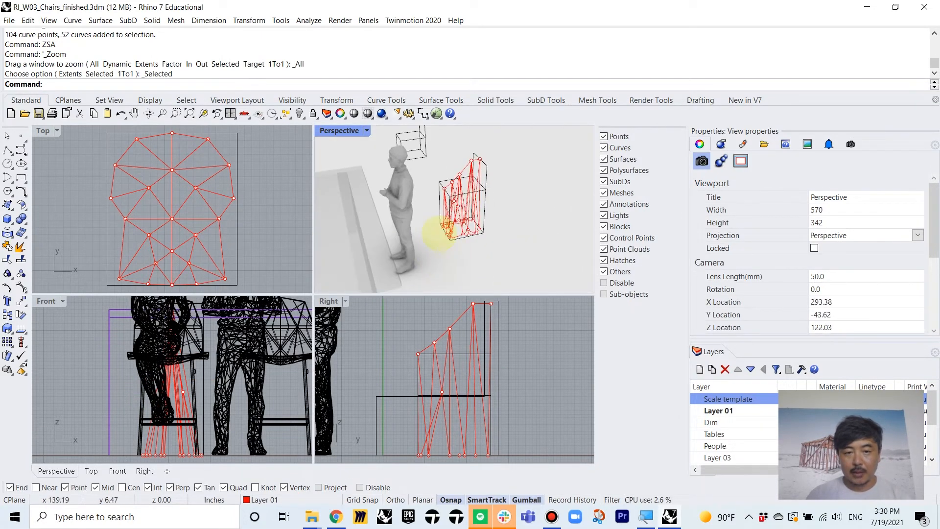
{"action": "right_click_drag", "start_coordinate": [422, 168], "coordinate": [342, 211]}
{"action": "scroll", "coordinate": [161, 204], "scroll_direction": "down", "scroll_amount": 3}
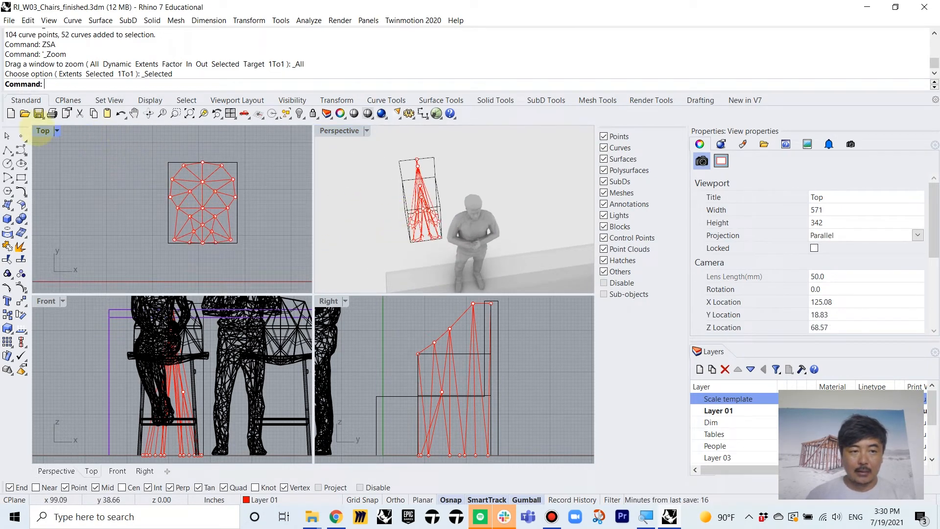
- Flatten the whole network onto the Top construction plane with ProjectToCPlane, deleting the input objects
{"action": "left_click_drag", "start_coordinate": [147, 146], "coordinate": [273, 269]}
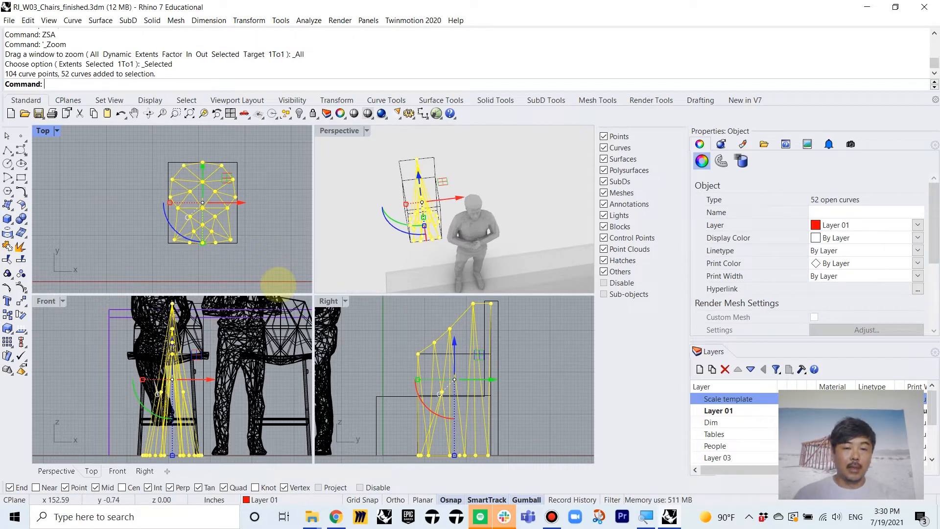
{"action": "type", "text": "ctToCPlane"}
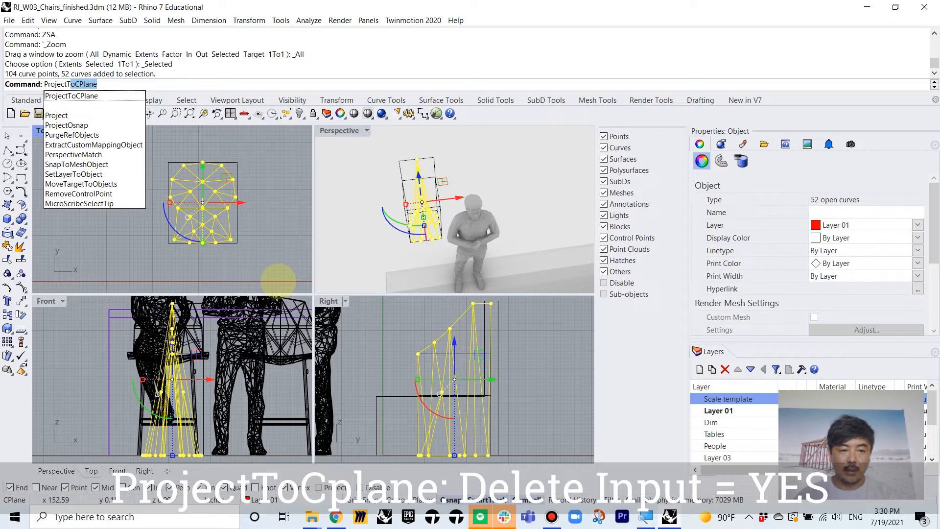
{"action": "key", "text": "Return"}
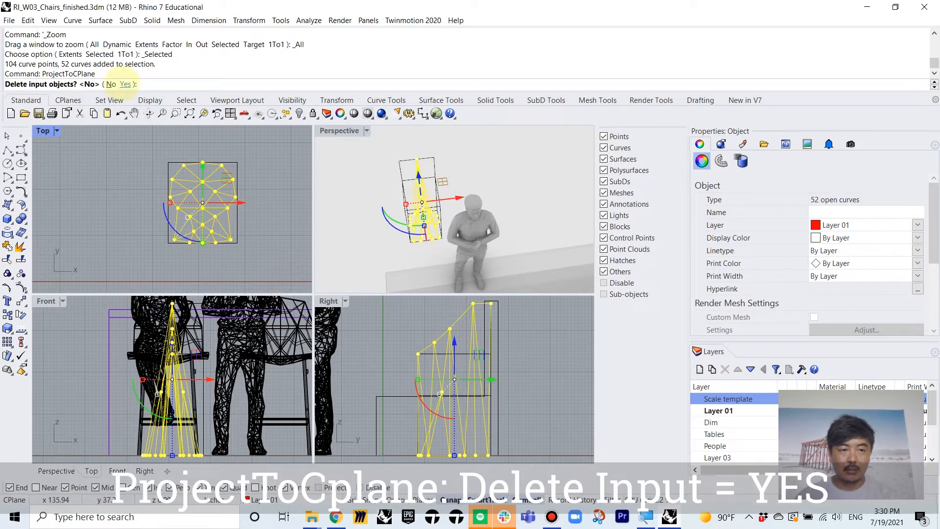
{"action": "left_click", "coordinate": [125, 84]}
{"action": "left_click", "coordinate": [303, 189]}
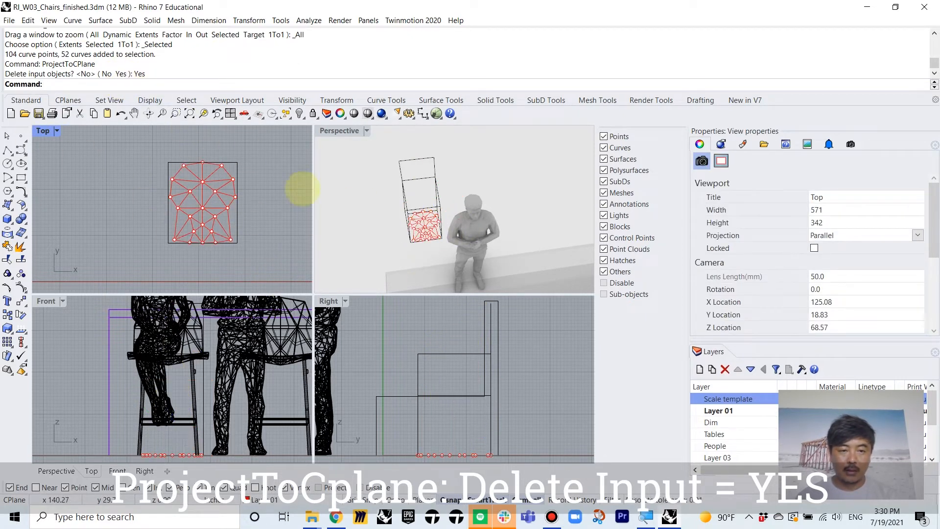
- Raise the entire flattened network vertically to the top face of the template's seat box
{"action": "left_click_drag", "start_coordinate": [154, 147], "coordinate": [259, 196]}
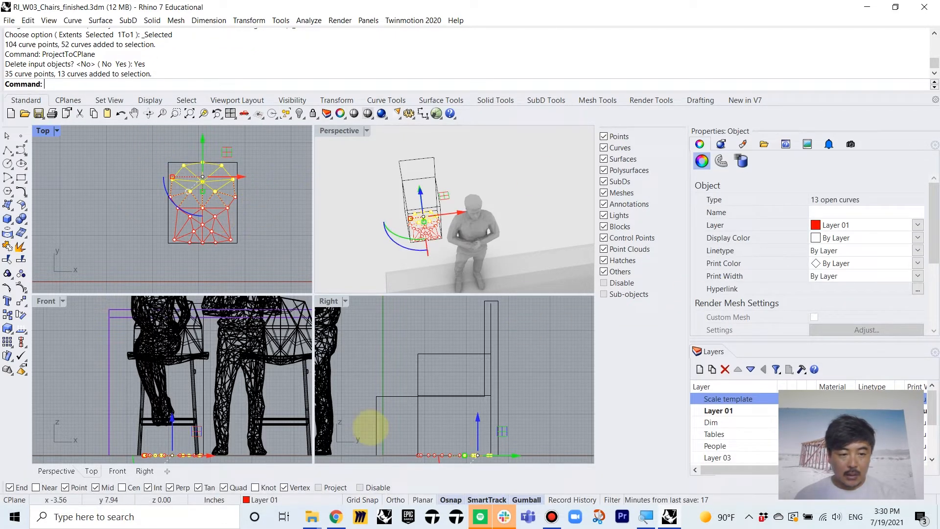
{"action": "left_click", "coordinate": [138, 142]}
{"action": "left_click_drag", "start_coordinate": [138, 142], "coordinate": [260, 255]}
{"action": "scroll", "coordinate": [476, 392], "scroll_direction": "down", "scroll_amount": 2}
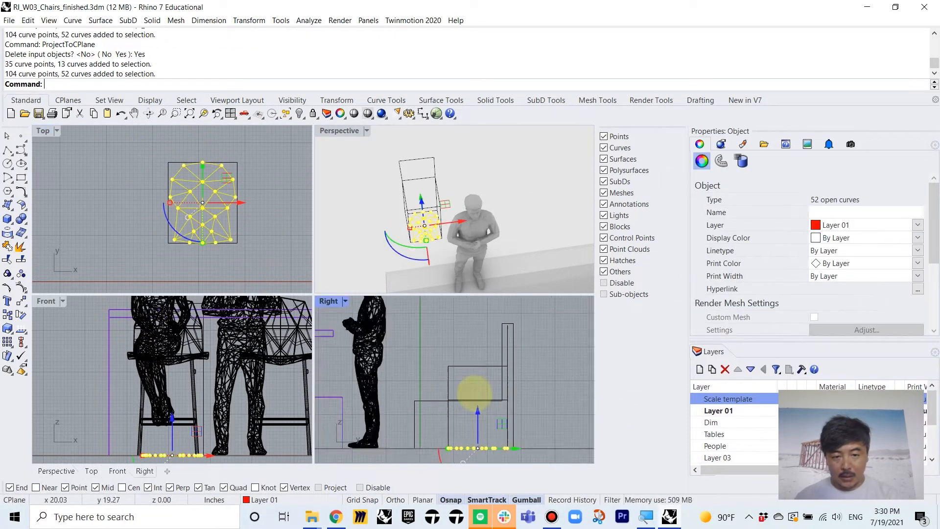
{"action": "right_click_drag", "start_coordinate": [479, 394], "coordinate": [480, 416]}
{"action": "left_click_drag", "start_coordinate": [479, 428], "coordinate": [462, 76]}
{"action": "left_click", "coordinate": [494, 153]}
{"action": "right_click_drag", "start_coordinate": [495, 153], "coordinate": [531, 214]}
{"action": "scroll", "coordinate": [519, 214], "scroll_direction": "up", "scroll_amount": 6}
{"action": "right_click_drag", "start_coordinate": [436, 172], "coordinate": [453, 191], "text": "shift"}
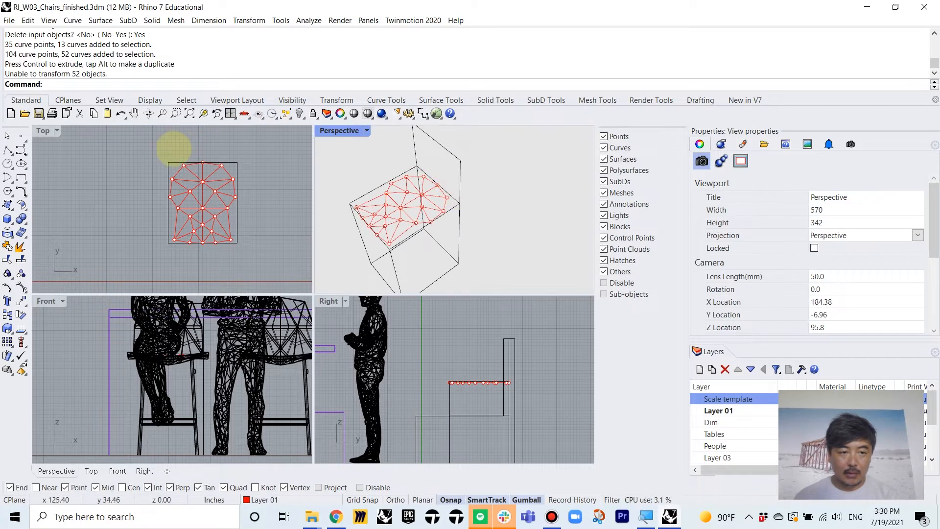
- Move the back-edge nodes up to the top of the template backrest and the second row of nodes to about mid-backrest height
{"action": "left_click_drag", "start_coordinate": [174, 148], "coordinate": [232, 169]}
{"action": "left_click", "coordinate": [509, 392]}
{"action": "right_click_drag", "start_coordinate": [509, 392], "coordinate": [496, 420]}
{"action": "scroll", "coordinate": [508, 402], "scroll_direction": "up", "scroll_amount": 6}
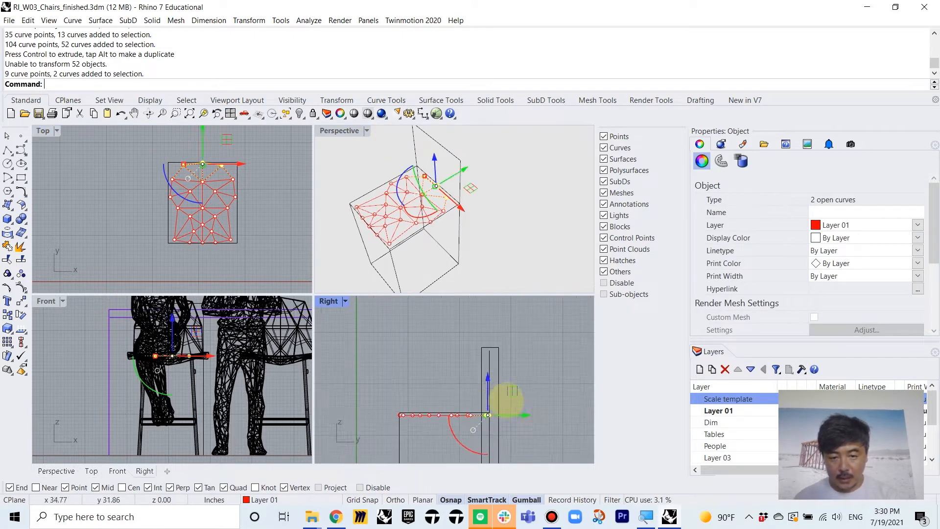
{"action": "left_click_drag", "start_coordinate": [507, 395], "coordinate": [524, 312]}
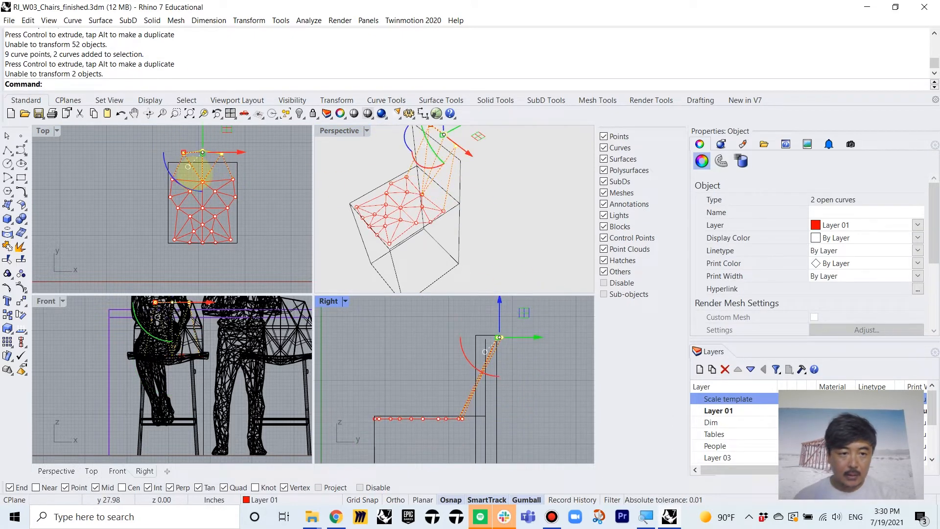
{"action": "left_click_drag", "start_coordinate": [167, 171], "coordinate": [262, 186]}
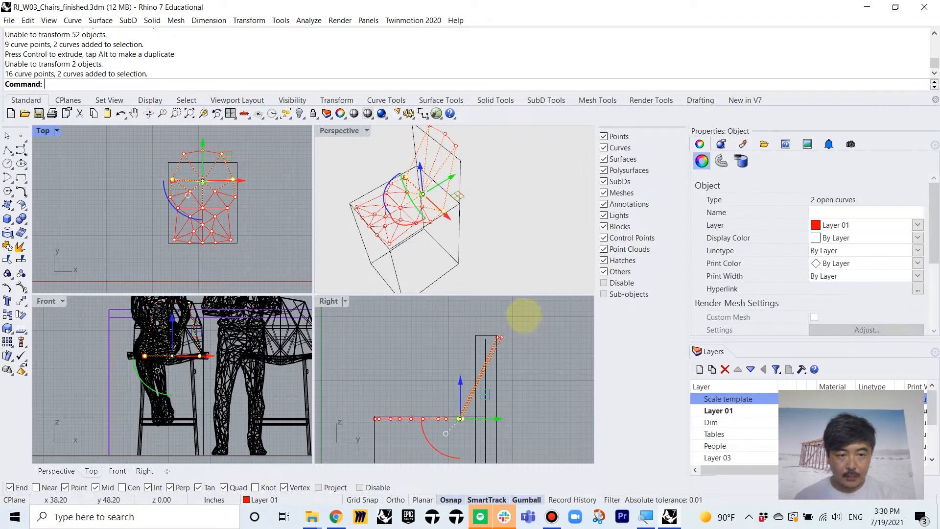
{"action": "left_click_drag", "start_coordinate": [484, 394], "coordinate": [520, 350]}
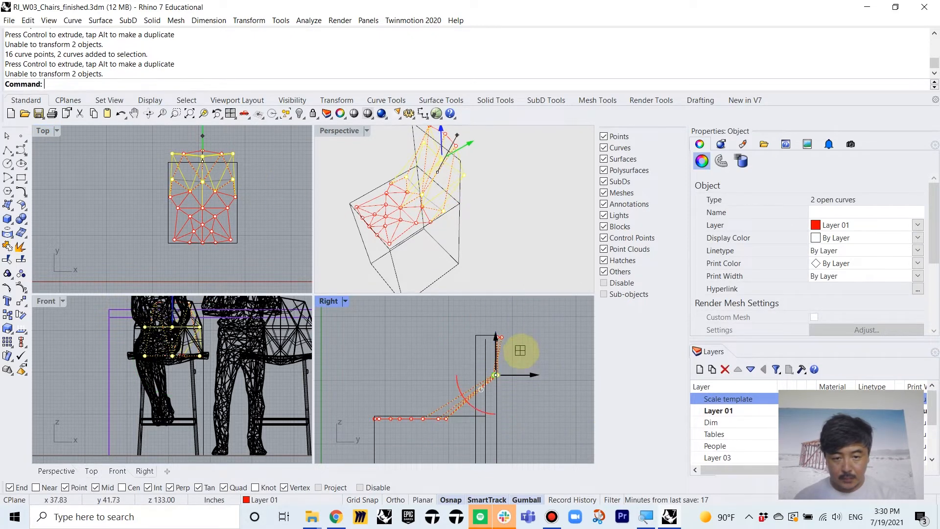
- Move the third row of nodes up onto the lower backrest and shift the fourth row back along the seat towards it
{"action": "left_click_drag", "start_coordinate": [149, 182], "coordinate": [246, 199]}
{"action": "right_click_drag", "start_coordinate": [504, 409], "coordinate": [461, 380]}
{"action": "left_click_drag", "start_coordinate": [423, 367], "coordinate": [472, 350]}
{"action": "left_click_drag", "start_coordinate": [374, 378], "coordinate": [392, 406]}
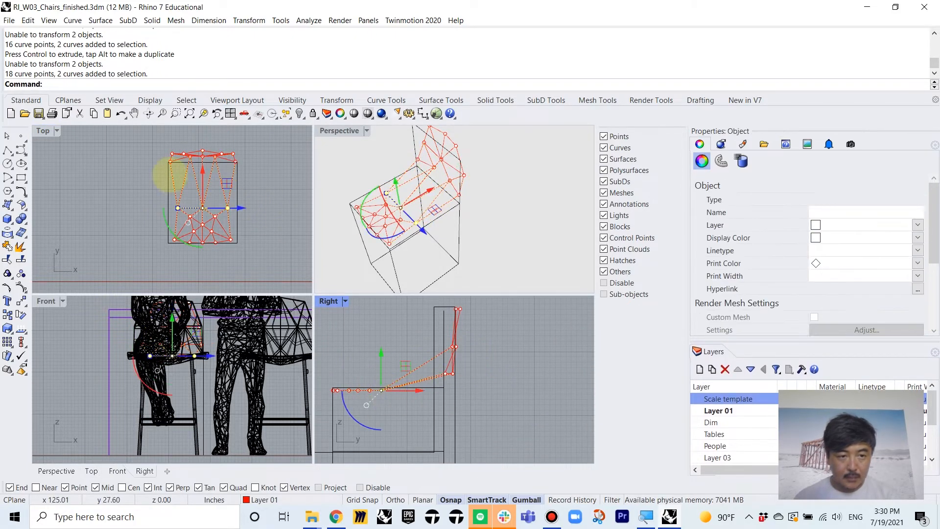
{"action": "left_click_drag", "start_coordinate": [226, 183], "coordinate": [230, 151]}
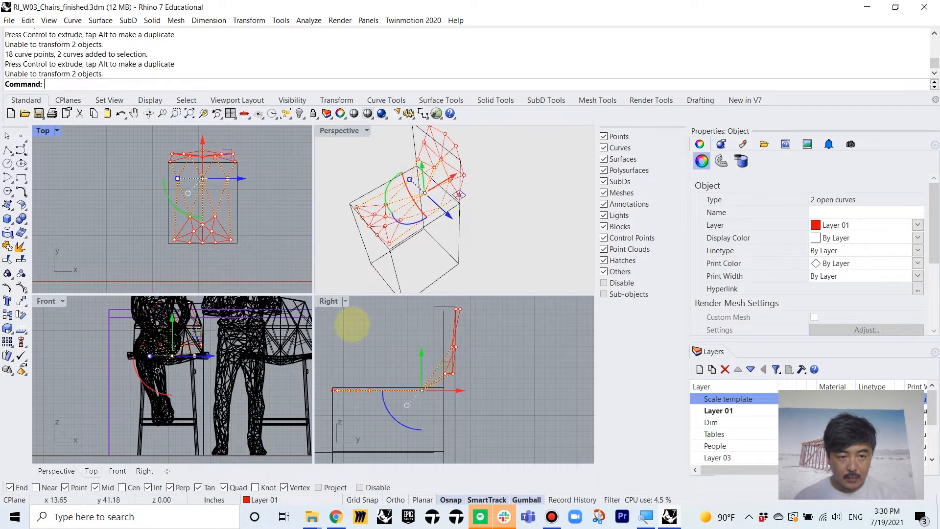
- Reposition the inner seat nodes at differing heights in the side view and lower the front group of nodes slightly
{"action": "left_click_drag", "start_coordinate": [346, 384], "coordinate": [410, 369]}
{"action": "scroll", "coordinate": [352, 390], "scroll_direction": "up", "scroll_amount": 8}
{"action": "right_click_drag", "start_coordinate": [352, 390], "coordinate": [401, 394]}
{"action": "left_click_drag", "start_coordinate": [407, 368], "coordinate": [436, 412]}
{"action": "left_click_drag", "start_coordinate": [441, 364], "coordinate": [459, 358]}
{"action": "left_click_drag", "start_coordinate": [340, 366], "coordinate": [396, 397]}
{"action": "left_click_drag", "start_coordinate": [377, 351], "coordinate": [378, 354]}
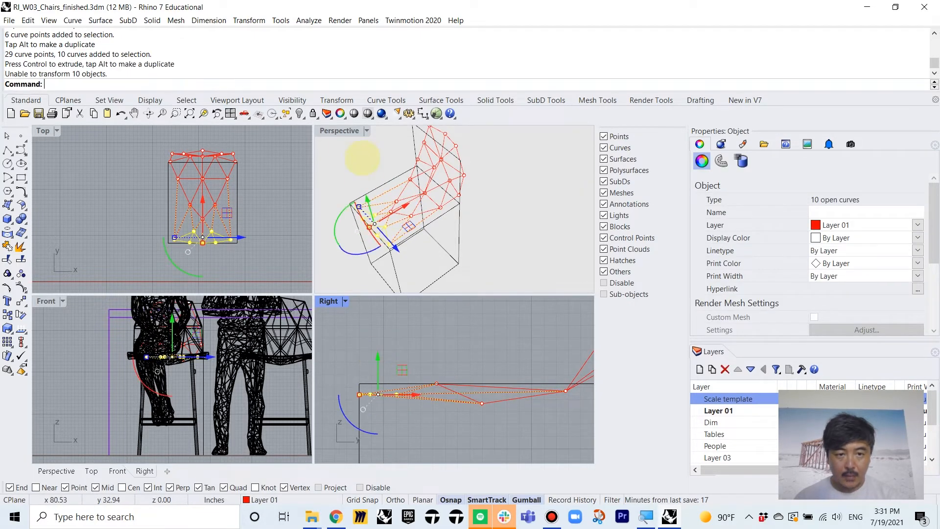
- Move the top row of backrest nodes forward into the template's backrest in the maximized perspective view
{"action": "double_click", "coordinate": [339, 131]}
{"action": "left_click", "coordinate": [396, 204]}
{"action": "right_click_drag", "start_coordinate": [396, 204], "coordinate": [361, 345]}
{"action": "scroll", "coordinate": [373, 275], "scroll_direction": "down", "scroll_amount": 5}
{"action": "scroll", "coordinate": [331, 264], "scroll_direction": "up", "scroll_amount": 5}
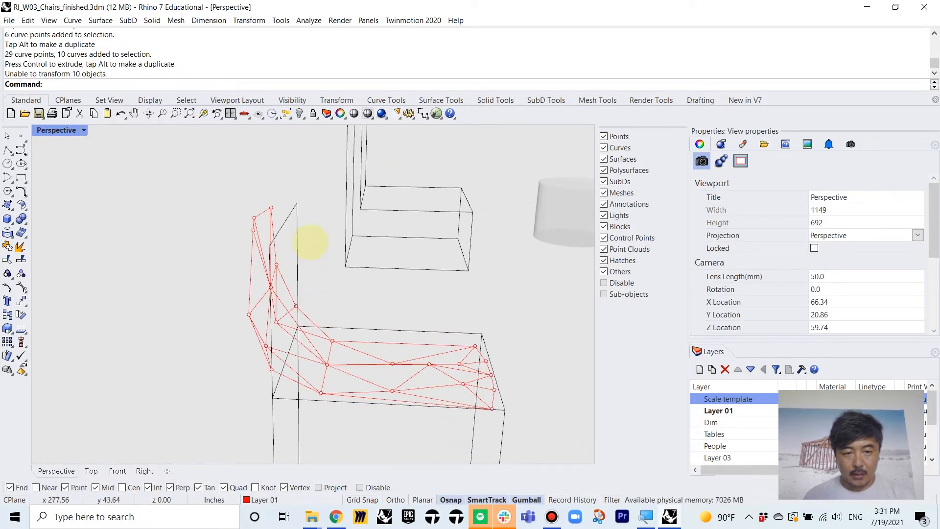
{"action": "left_click_drag", "start_coordinate": [206, 188], "coordinate": [280, 247]}
{"action": "right_click_drag", "start_coordinate": [310, 231], "coordinate": [235, 226]}
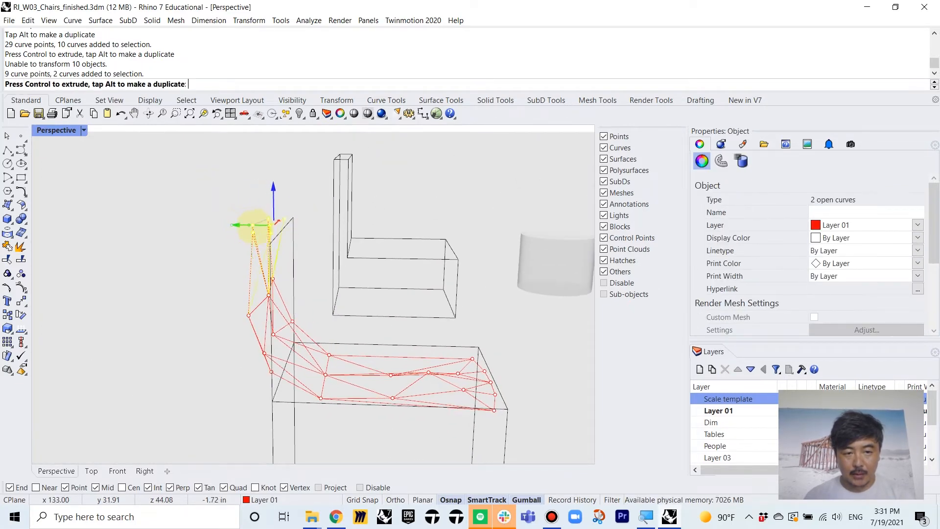
{"action": "left_click_drag", "start_coordinate": [256, 224], "coordinate": [282, 199]}
- Move the second row of backrest nodes forward towards the template's backrest plane
{"action": "right_click_drag", "start_coordinate": [316, 284], "coordinate": [325, 265]}
{"action": "left_click_drag", "start_coordinate": [240, 290], "coordinate": [303, 320]}
{"action": "right_click_drag", "start_coordinate": [315, 316], "coordinate": [319, 293]}
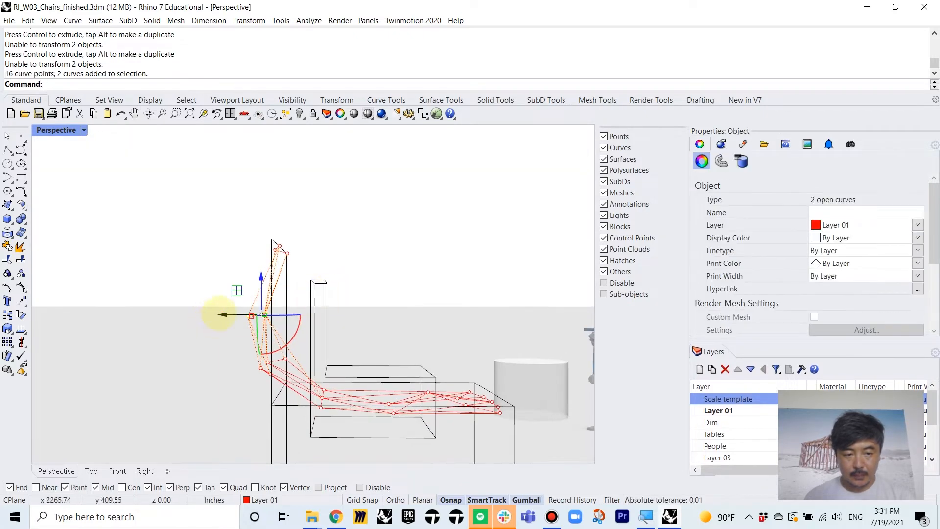
{"action": "left_click_drag", "start_coordinate": [224, 315], "coordinate": [243, 315]}
- Reposition the single centre node in the front half of the seat network
{"action": "right_click_drag", "start_coordinate": [333, 393], "coordinate": [433, 449]}
{"action": "left_click_drag", "start_coordinate": [443, 412], "coordinate": [457, 395]}
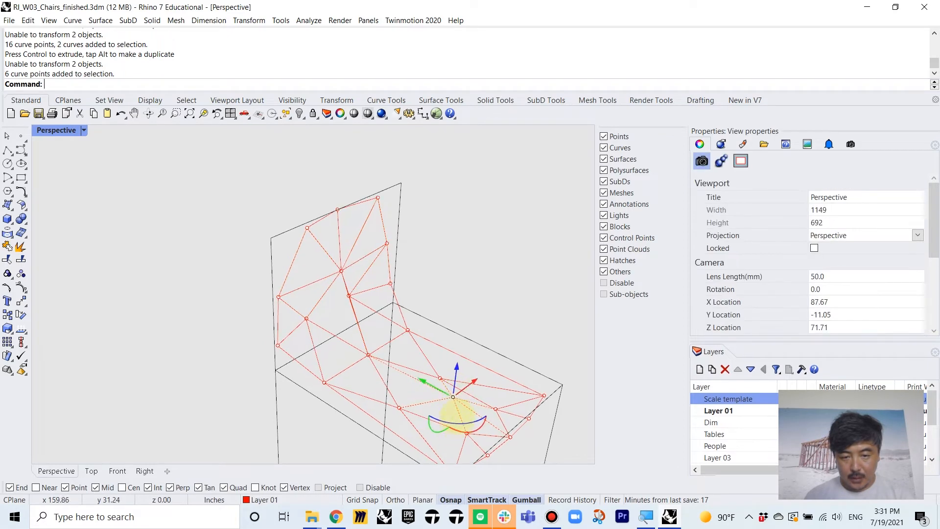
{"action": "right_click_drag", "start_coordinate": [456, 395], "coordinate": [457, 342]}
{"action": "left_click_drag", "start_coordinate": [454, 347], "coordinate": [454, 346]}
{"action": "left_click", "coordinate": [501, 315]}
{"action": "right_click_drag", "start_coordinate": [501, 315], "coordinate": [277, 361]}
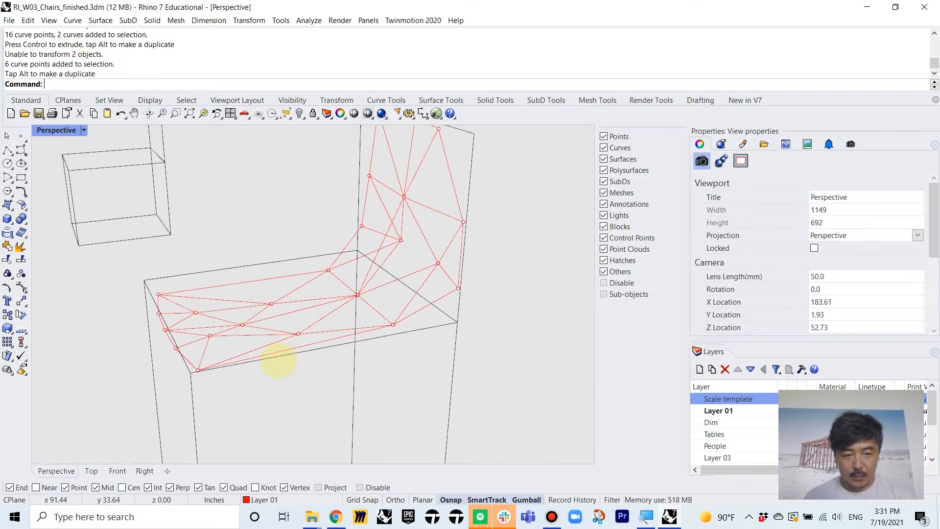
- Move the two outer front corner nodes back along the seat and scale them wider apart
{"action": "left_click_drag", "start_coordinate": [206, 369], "coordinate": [205, 368]}
{"action": "left_click_drag", "start_coordinate": [174, 303], "coordinate": [173, 303]}
{"action": "right_click_drag", "start_coordinate": [173, 303], "coordinate": [240, 342]}
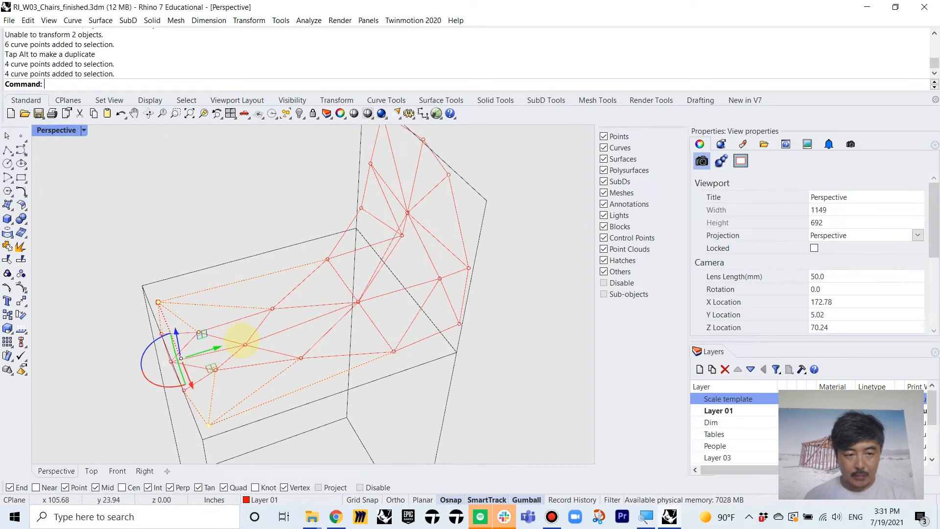
{"action": "left_click_drag", "start_coordinate": [301, 324], "coordinate": [285, 370]}
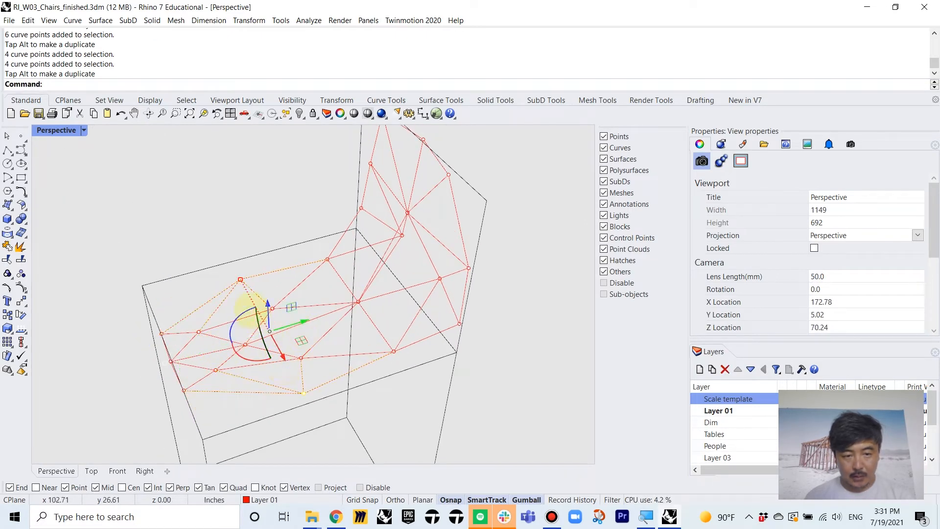
{"action": "left_click_drag", "start_coordinate": [235, 270], "coordinate": [235, 269]}
- Shift the rear row of seat nodes towards the backrest and spread its two outer nodes wider apart
{"action": "right_click_drag", "start_coordinate": [273, 377], "coordinate": [283, 327]}
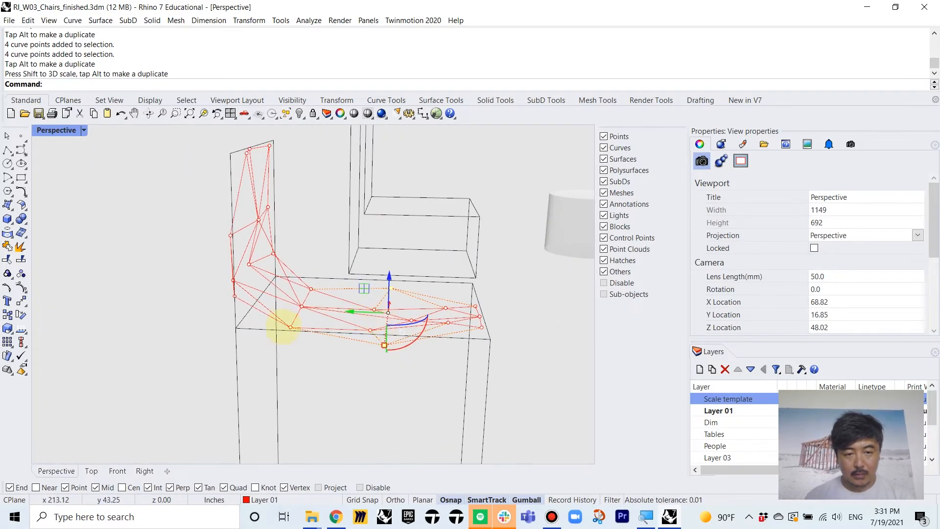
{"action": "left_click_drag", "start_coordinate": [285, 310], "coordinate": [228, 314]}
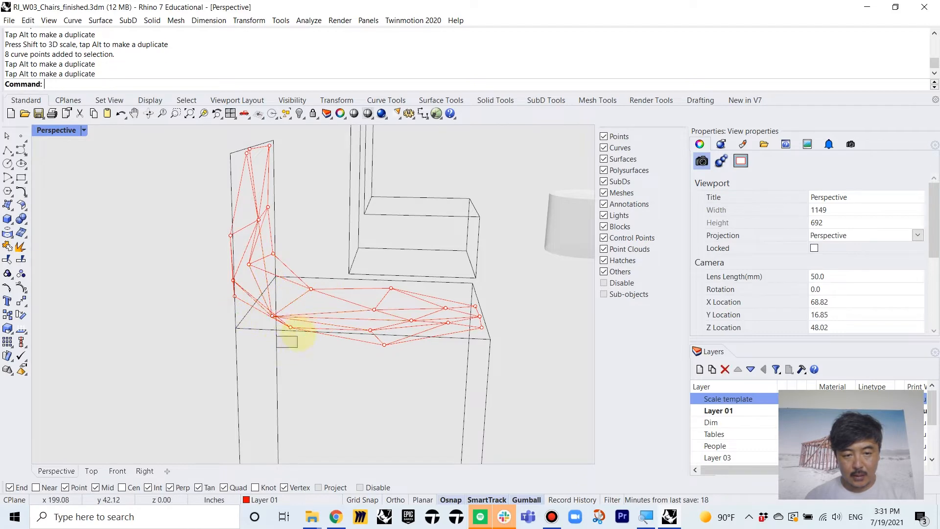
{"action": "left_click_drag", "start_coordinate": [297, 337], "coordinate": [299, 337]}
{"action": "right_click_drag", "start_coordinate": [319, 315], "coordinate": [334, 244]}
{"action": "left_click_drag", "start_coordinate": [348, 261], "coordinate": [350, 263], "text": "shift"}
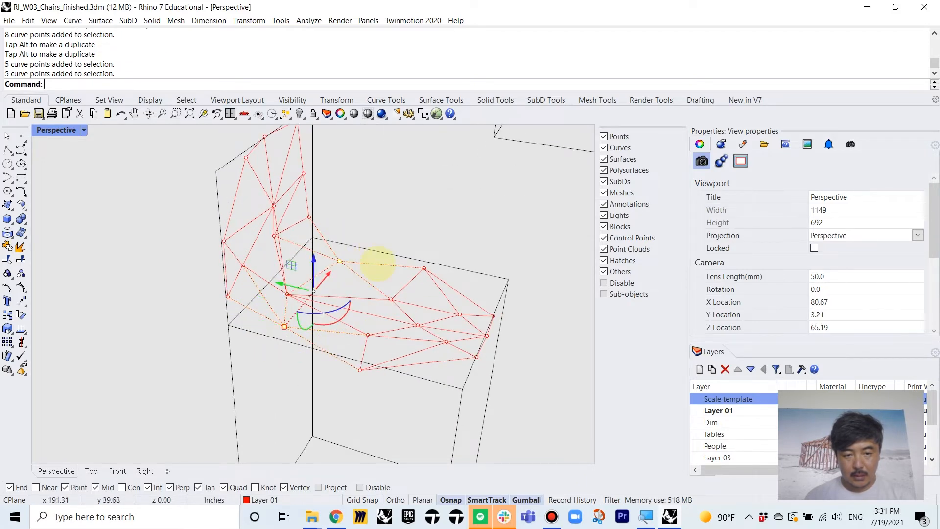
{"action": "right_click_drag", "start_coordinate": [374, 264], "coordinate": [286, 294]}
{"action": "left_click_drag", "start_coordinate": [271, 328], "coordinate": [272, 329]}
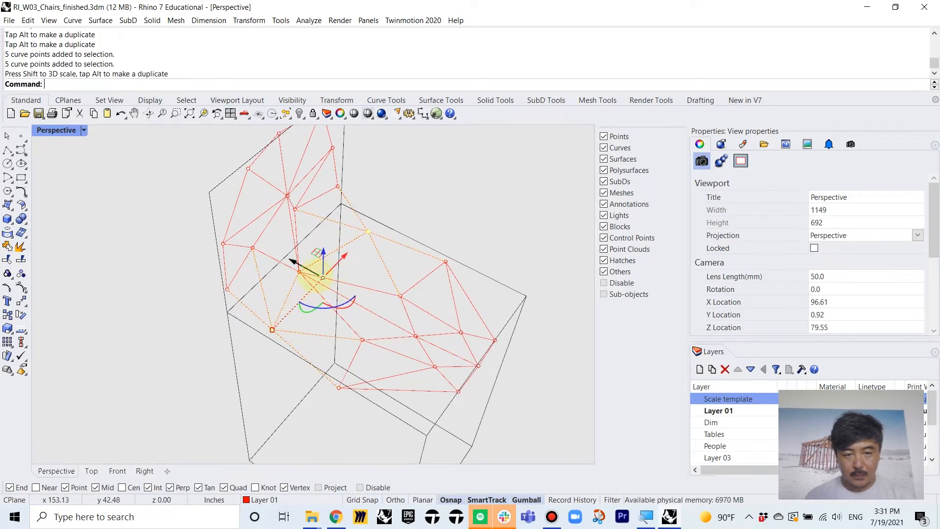
{"action": "left_click_drag", "start_coordinate": [294, 260], "coordinate": [293, 264]}
- Scale the pair of nodes behind the front edge wider apart, and widen the front-edge nodes likewise
{"action": "right_click_drag", "start_coordinate": [482, 382], "coordinate": [338, 361]}
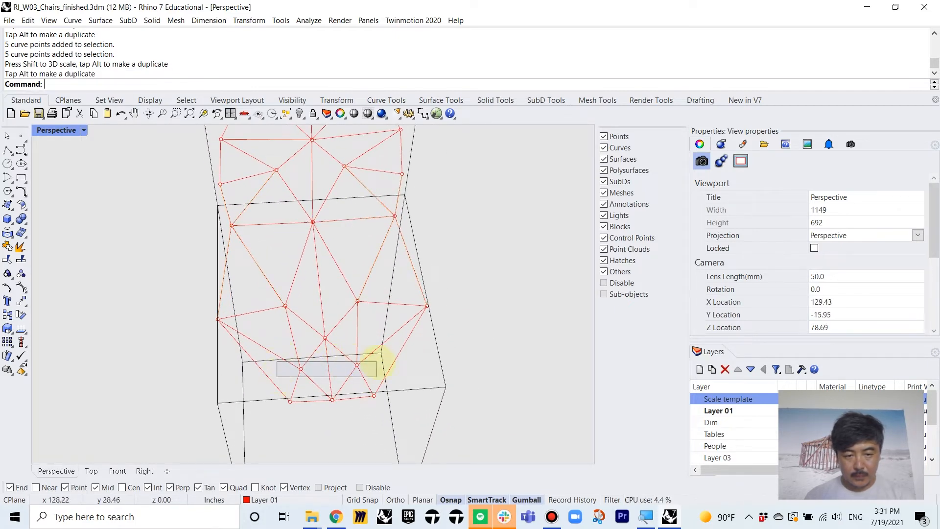
{"action": "left_click_drag", "start_coordinate": [377, 363], "coordinate": [377, 362]}
{"action": "left_click_drag", "start_coordinate": [301, 369], "coordinate": [259, 372], "text": "shift"}
{"action": "left_click_drag", "start_coordinate": [396, 392], "coordinate": [395, 391]}
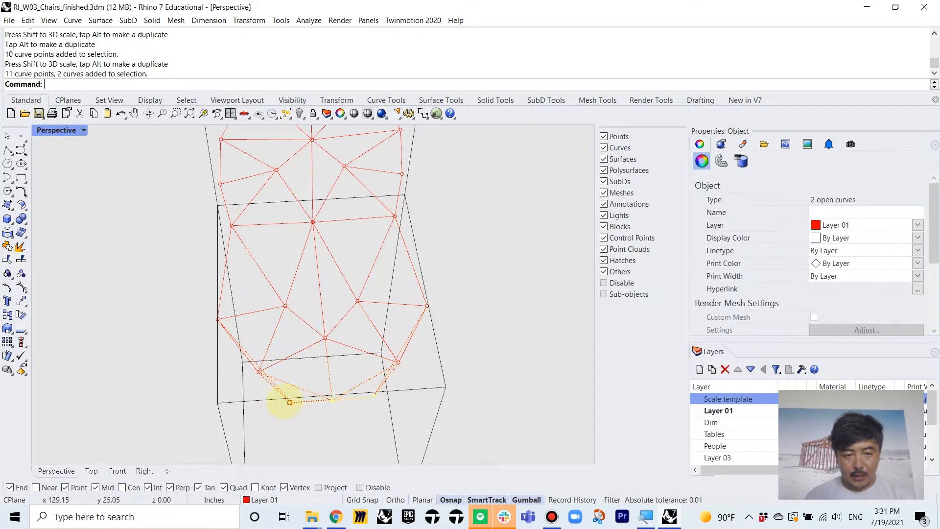
{"action": "left_click_drag", "start_coordinate": [284, 402], "coordinate": [253, 403], "text": "shift"}
- Lower the front-edge nodes of the seat and raise the central seat node slightly
{"action": "right_click_drag", "start_coordinate": [356, 393], "coordinate": [212, 296]}
{"action": "left_click_drag", "start_coordinate": [187, 246], "coordinate": [188, 269]}
{"action": "right_click_drag", "start_coordinate": [269, 253], "coordinate": [248, 295]}
{"action": "key", "text": "Escape"}
{"action": "left_click_drag", "start_coordinate": [289, 317], "coordinate": [290, 318]}
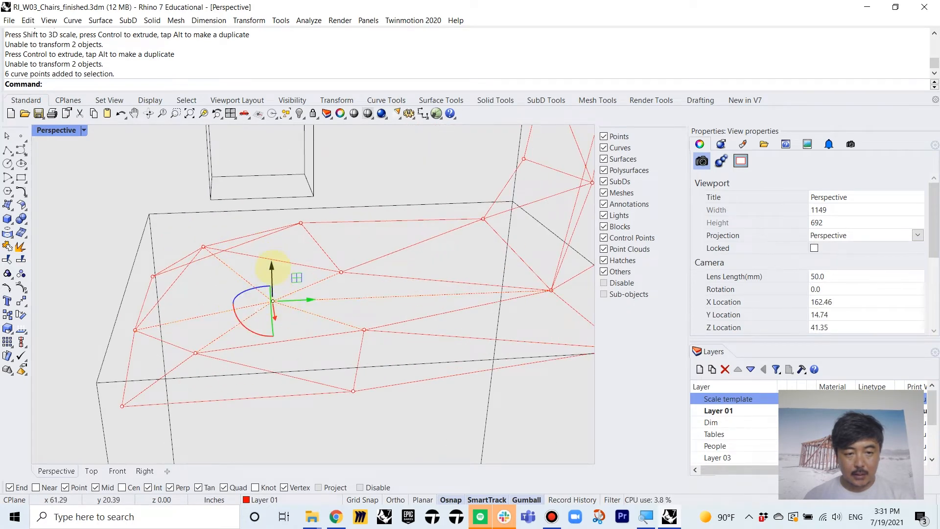
{"action": "left_click_drag", "start_coordinate": [271, 268], "coordinate": [271, 259]}
- Fill the top triangle left of the backrest's centre line with an EdgeSrf surface from its boundary lines
{"action": "right_click_drag", "start_coordinate": [388, 181], "coordinate": [431, 260]}
{"action": "right_click_drag", "start_coordinate": [378, 246], "coordinate": [333, 240]}
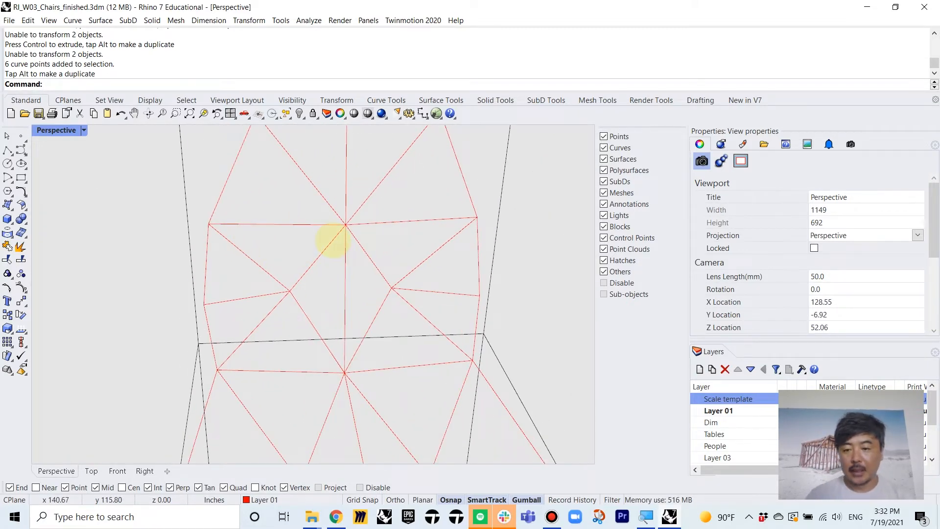
{"action": "type", "text": "E"}
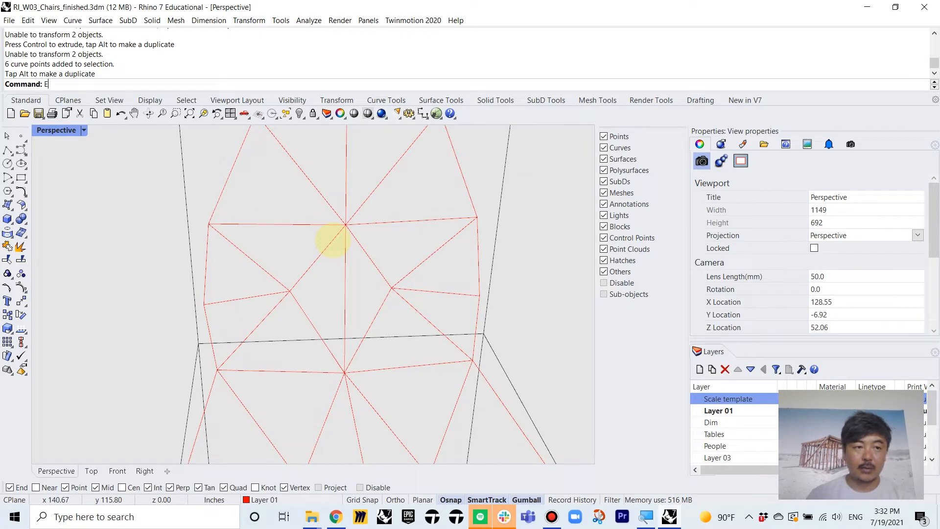
{"action": "type", "text": "dgeSrf"}
{"action": "key", "text": "Return"}
{"action": "scroll", "coordinate": [324, 220], "scroll_direction": "down", "scroll_amount": 4}
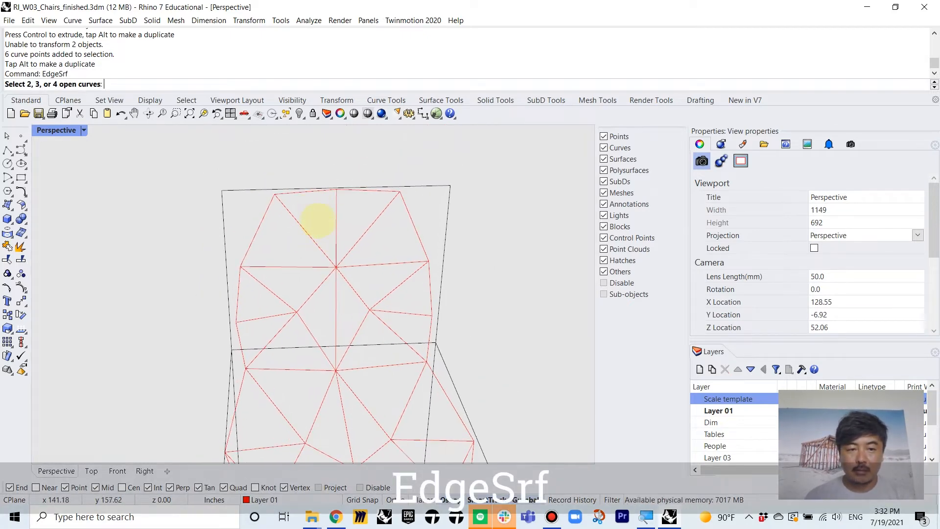
{"action": "scroll", "coordinate": [318, 220], "scroll_direction": "up", "scroll_amount": 5}
{"action": "left_click", "coordinate": [287, 198]}
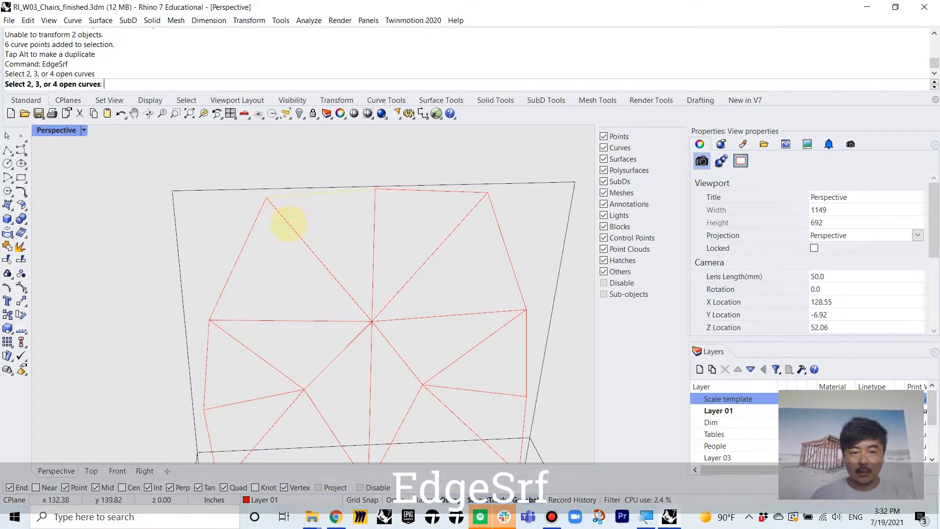
{"action": "left_click", "coordinate": [289, 225]}
{"action": "key", "text": "Return"}
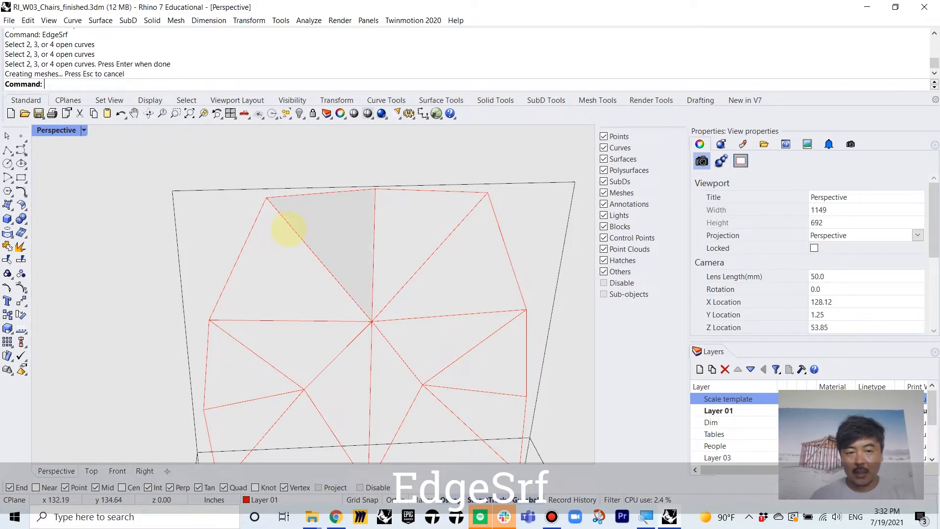
- Set the perspective viewport's display mode to Shaded
{"action": "right_click_drag", "start_coordinate": [289, 225], "coordinate": [355, 248]}
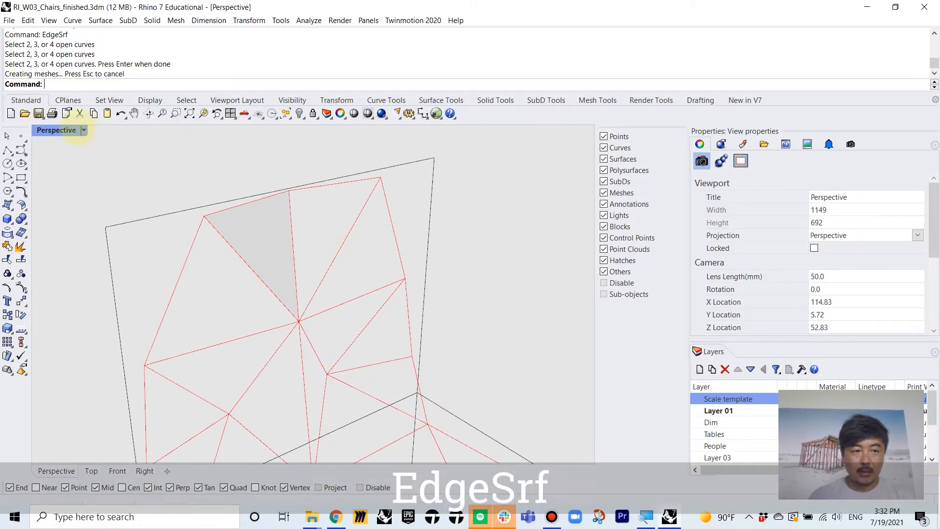
{"action": "left_click", "coordinate": [57, 130]}
{"action": "left_click", "coordinate": [157, 154]}
{"action": "mouse_move", "coordinate": [162, 162]}
{"action": "right_mouse_down"}
{"action": "mouse_move", "coordinate": [220, 189]}
{"action": "mouse_move", "coordinate": [316, 191]}
{"action": "mouse_move", "coordinate": [346, 242]}
{"action": "mouse_move", "coordinate": [355, 226]}
{"action": "right_mouse_up"}
- Create an EdgeSrf surface in the outer backrest triangle adjacent to the filled one, starting from their shared edge
{"action": "right_click", "coordinate": [354, 226]}
{"action": "left_click", "coordinate": [354, 230]}
{"action": "left_click", "coordinate": [367, 267]}
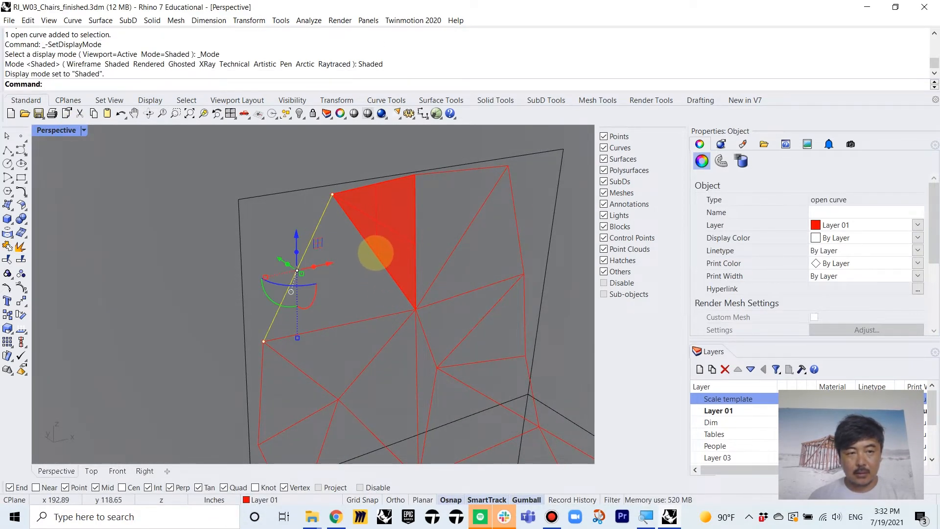
{"action": "key", "text": "Return"}
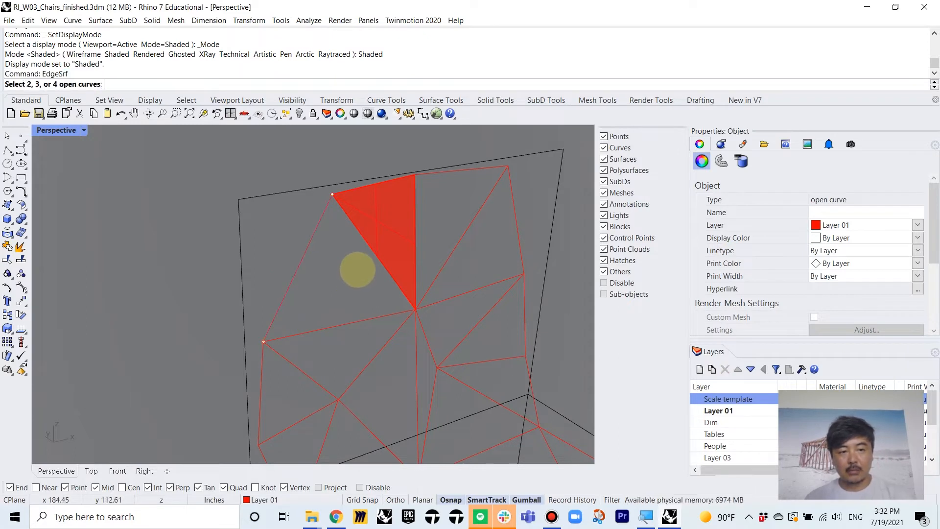
{"action": "left_click", "coordinate": [384, 245]}
{"action": "left_click", "coordinate": [393, 267]}
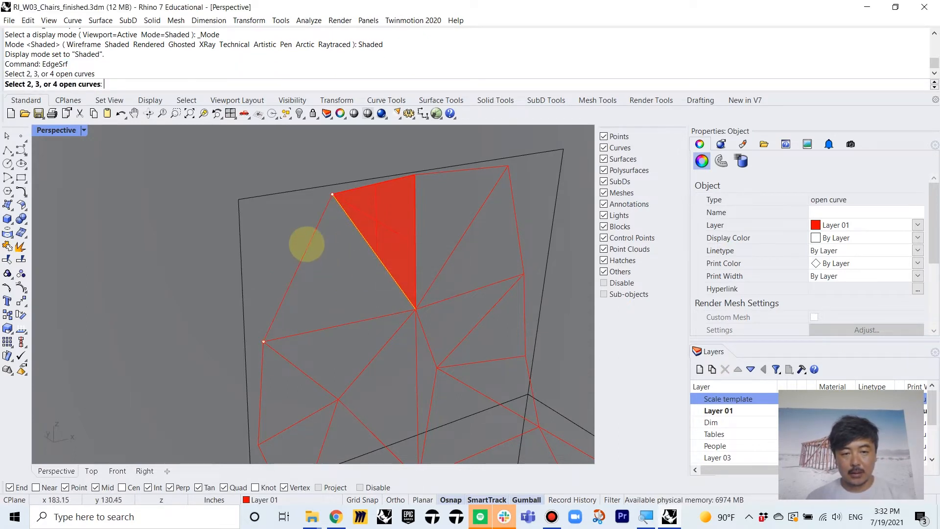
- Create EdgeSrf surfaces from the edge curves of three triangles on the backrest's outer half: upper side, lower side and beside the seat joint
{"action": "left_click", "coordinate": [306, 243]}
{"action": "key", "text": "Return"}
{"action": "right_click_drag", "start_coordinate": [380, 344], "coordinate": [357, 235], "text": "shift"}
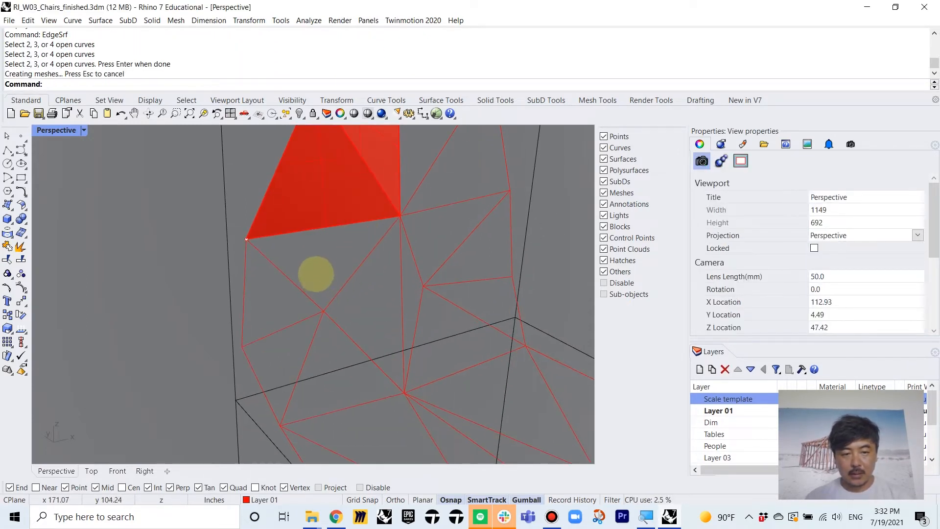
{"action": "left_click_drag", "start_coordinate": [266, 261], "coordinate": [236, 274]}
{"action": "key", "text": "Return"}
{"action": "left_click_drag", "start_coordinate": [370, 338], "coordinate": [293, 360]}
{"action": "key", "text": "Return"}
- Fill the middle backrest triangle and the one along the centre line with EdgeSrf surfaces from their edge curves
{"action": "left_click", "coordinate": [370, 256]}
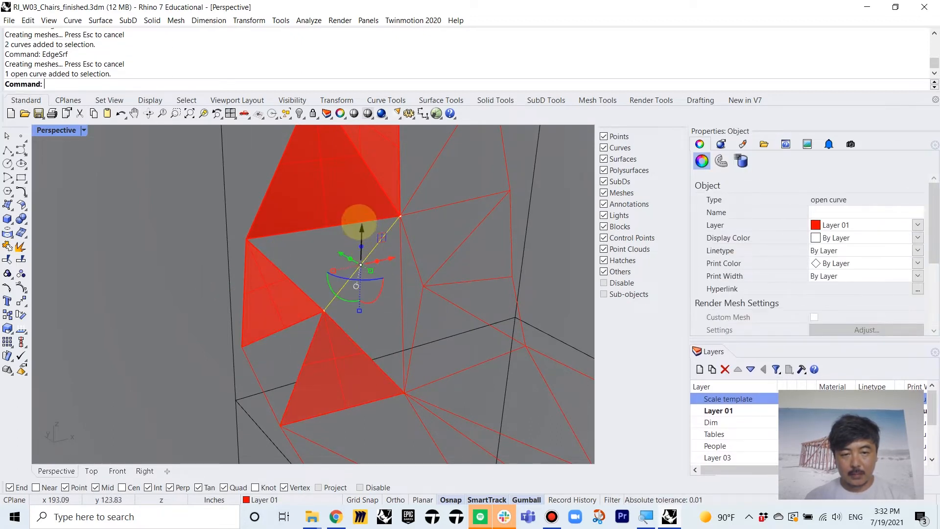
{"action": "left_click", "coordinate": [349, 222], "text": "shift"}
{"action": "left_click", "coordinate": [384, 252]}
{"action": "key", "text": "Return"}
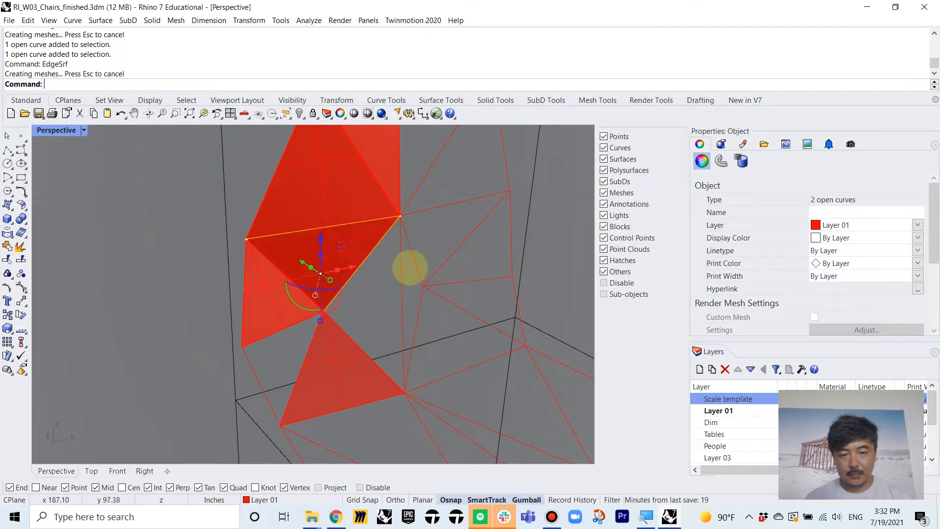
{"action": "left_click", "coordinate": [399, 263]}
{"action": "left_click", "coordinate": [391, 269]}
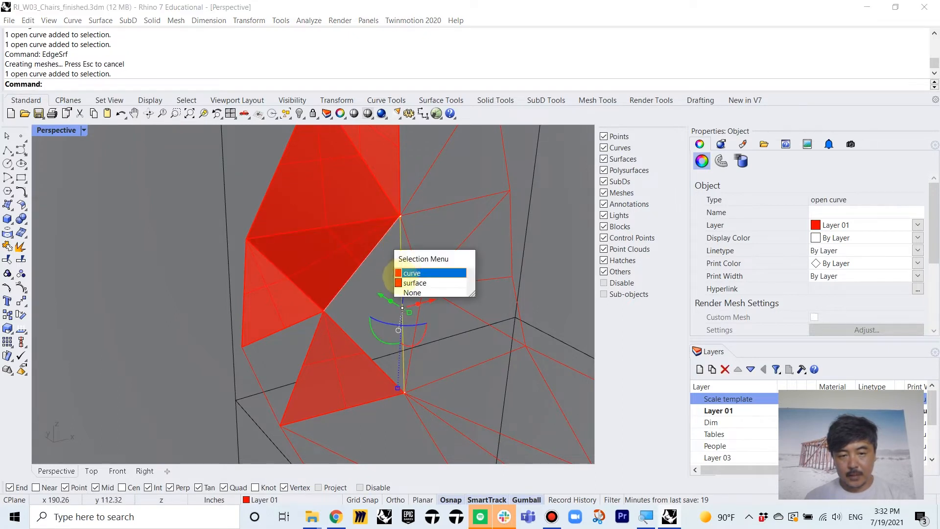
{"action": "left_click", "coordinate": [399, 273]}
{"action": "key", "text": "Return"}
- Create EdgeSrf surfaces for the backrest's lowest outer triangle and the first seat triangle next to the centre line
{"action": "right_click_drag", "start_coordinate": [399, 294], "coordinate": [369, 299]}
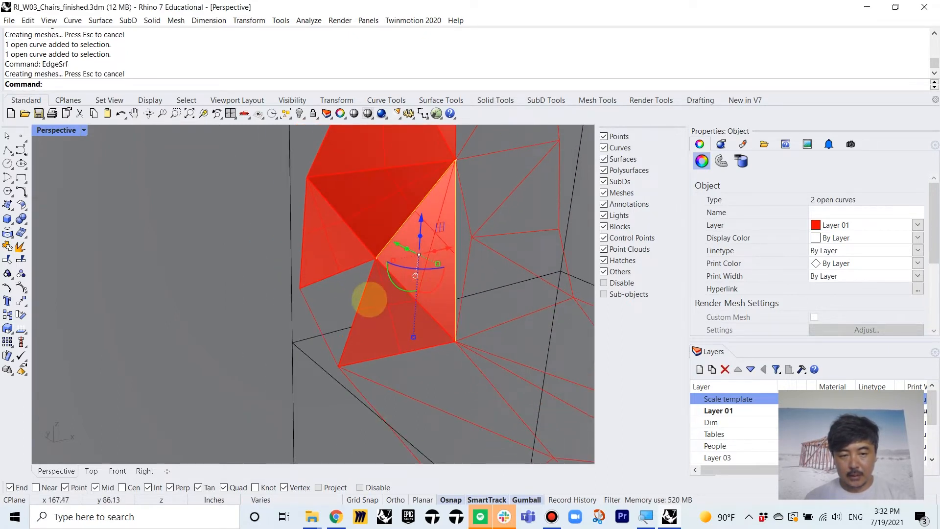
{"action": "left_click", "coordinate": [370, 300]}
{"action": "left_click", "coordinate": [379, 323]}
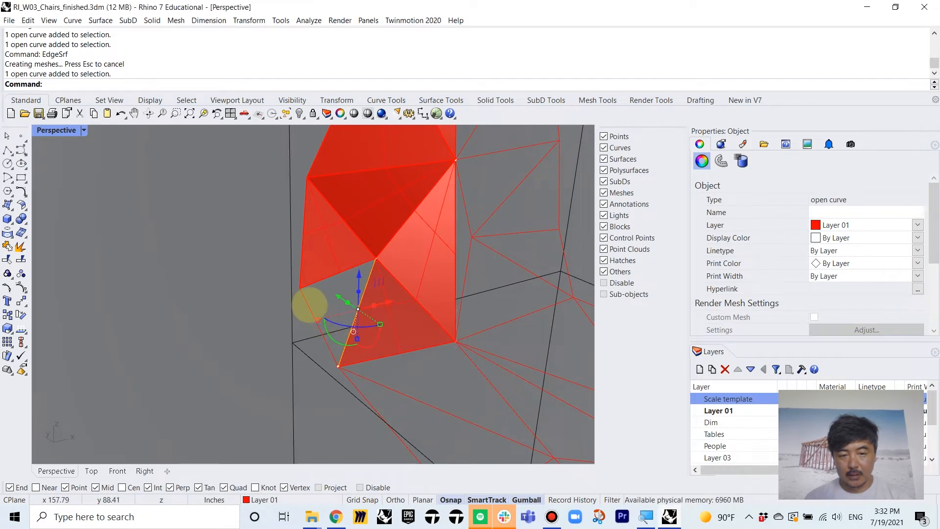
{"action": "right_click_drag", "start_coordinate": [426, 319], "coordinate": [451, 332]}
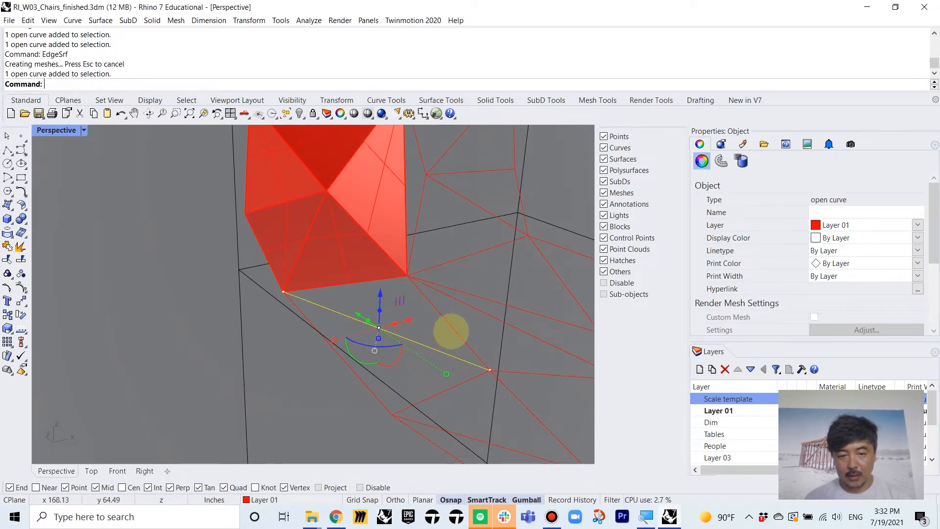
{"action": "left_click", "coordinate": [453, 327]}
{"action": "key", "text": "Return"}
- Continue the seat with EdgeSrf surfaces for the neighbouring inner triangle and the rear outer-side triangle
{"action": "left_click", "coordinate": [483, 362]}
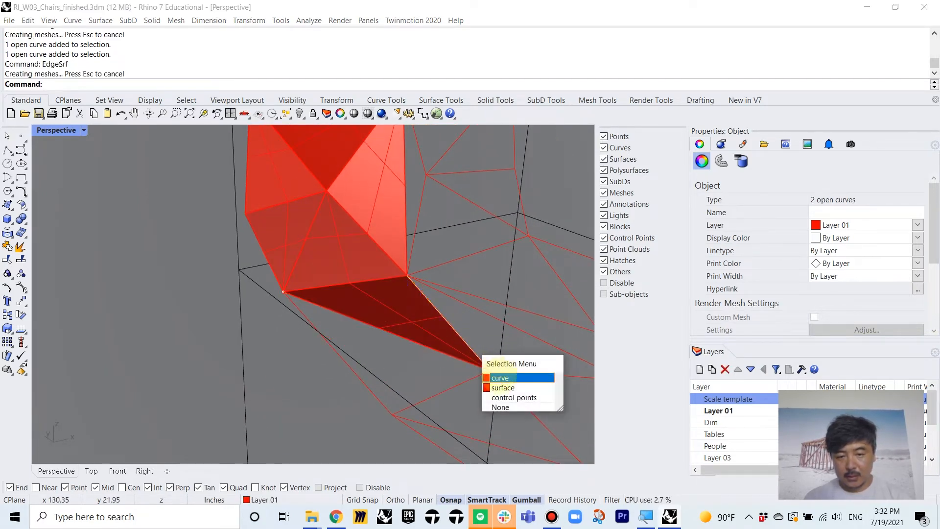
{"action": "left_click", "coordinate": [509, 377]}
{"action": "right_click_drag", "start_coordinate": [536, 337], "coordinate": [397, 384]}
{"action": "left_click", "coordinate": [387, 273]}
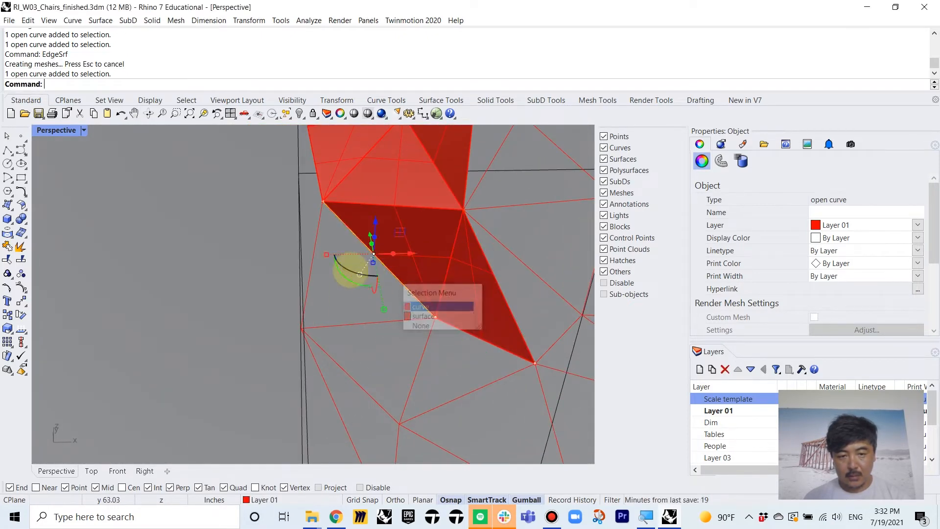
{"action": "left_click", "coordinate": [316, 233]}
{"action": "key", "text": "Return"}
- Create EdgeSrf surfaces for the seat's forward outer triangle and the narrow side triangle running down to the front corner
{"action": "left_click", "coordinate": [435, 319]}
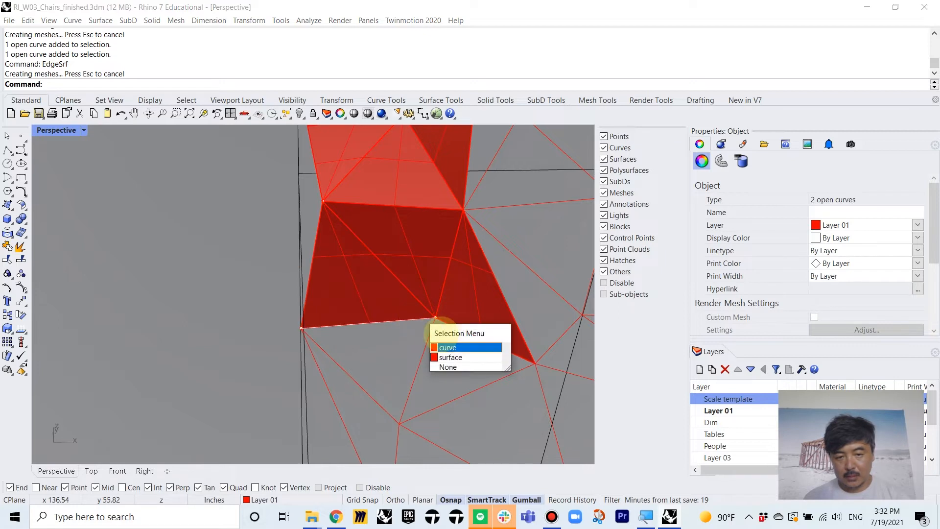
{"action": "left_click", "coordinate": [430, 346]}
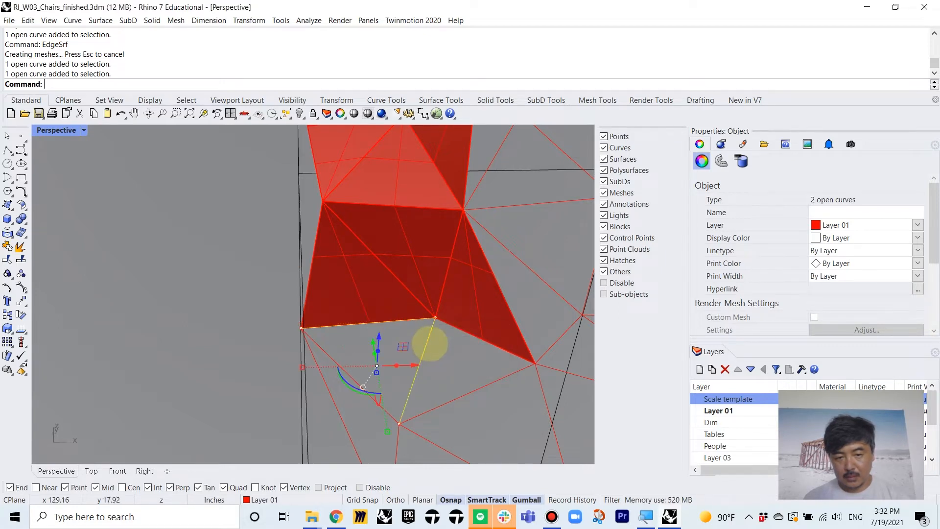
{"action": "right_click_drag", "start_coordinate": [430, 342], "coordinate": [415, 305]}
{"action": "left_click", "coordinate": [396, 317]}
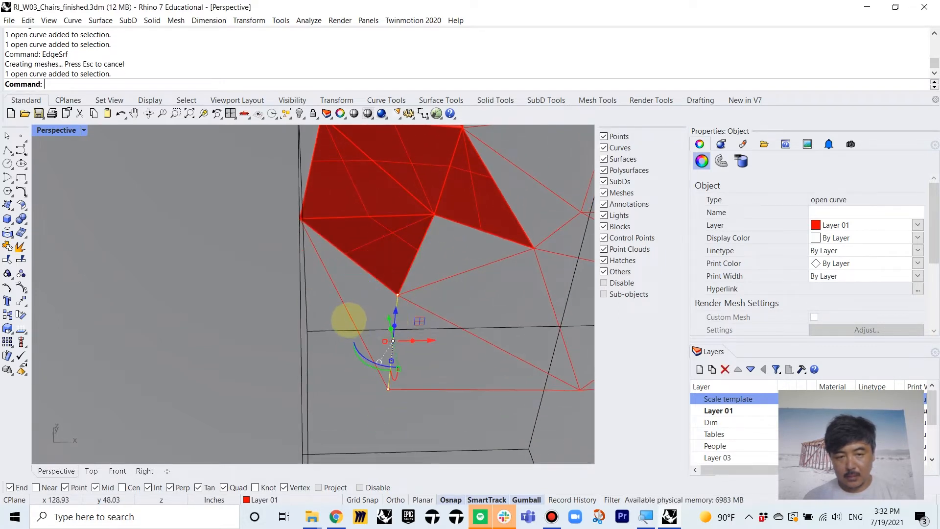
{"action": "left_click", "coordinate": [351, 319], "text": "shift"}
{"action": "key", "text": "Return"}
- Create EdgeSrf surfaces for the triangle on the seat's front edge and the adjoining triangle along the centre line
{"action": "left_click", "coordinate": [491, 344]}
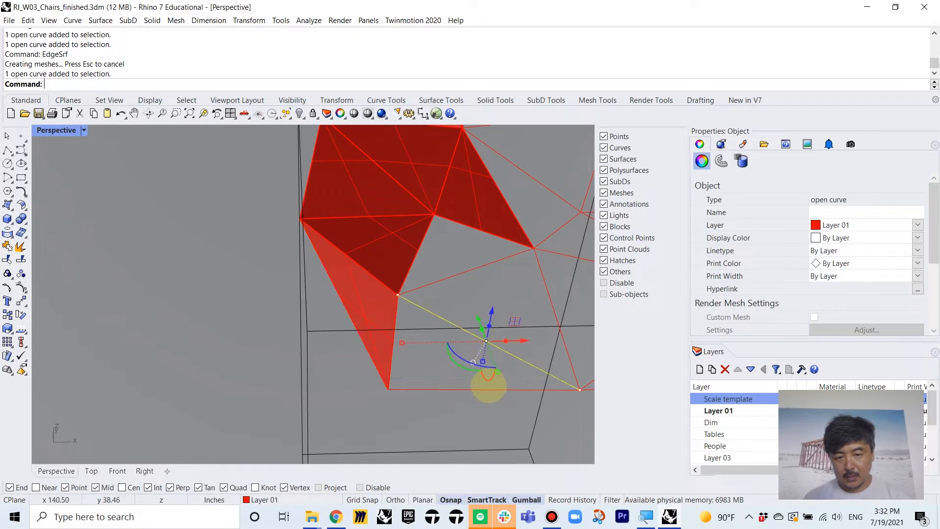
{"action": "left_click", "coordinate": [503, 390], "text": "shift"}
{"action": "key", "text": "Return"}
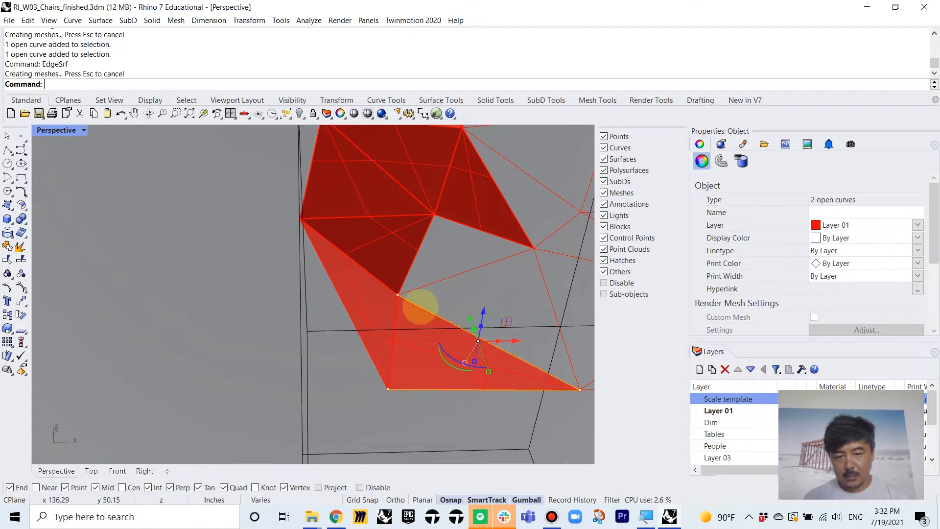
{"action": "left_click", "coordinate": [435, 315]}
{"action": "left_click", "coordinate": [455, 338]}
{"action": "left_click", "coordinate": [439, 278], "text": "shift"}
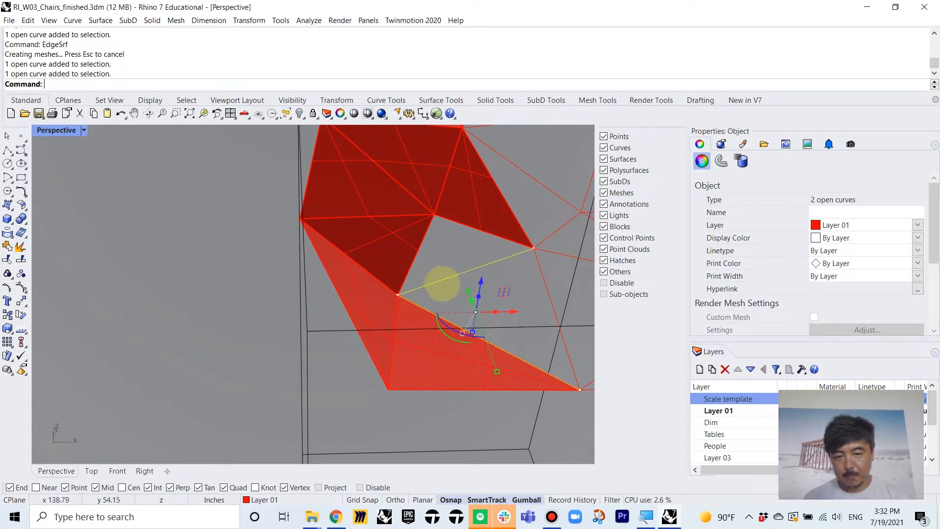
{"action": "key", "text": "Return"}
- Close the last triangular gap in the seat half with an EdgeSrf surface from its edge curves
{"action": "left_click", "coordinate": [442, 279]}
{"action": "left_click", "coordinate": [459, 307]}
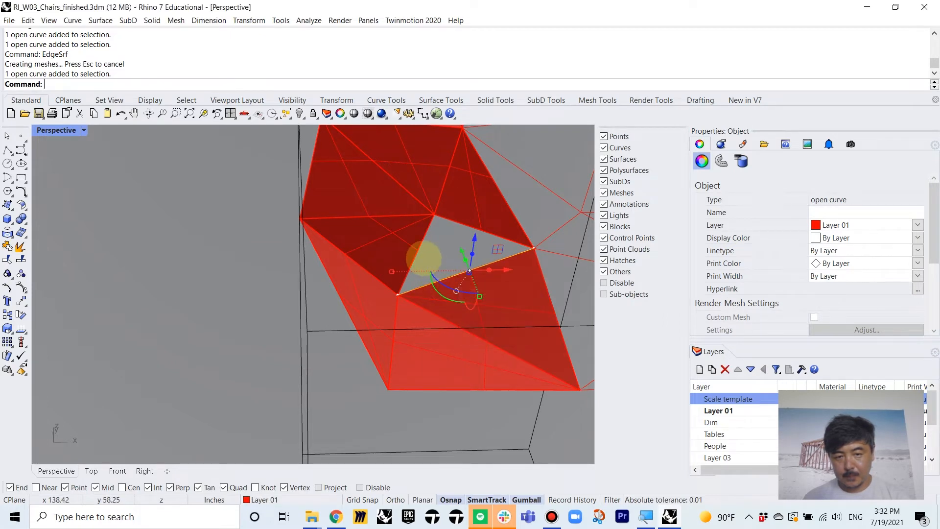
{"action": "left_click", "coordinate": [418, 246], "text": "shift"}
{"action": "left_click", "coordinate": [445, 273]}
{"action": "key", "text": "Return"}
- Select all 15 triangular surfaces of the seat and backrest half and join them into one polysurface
{"action": "left_click", "coordinate": [501, 316]}
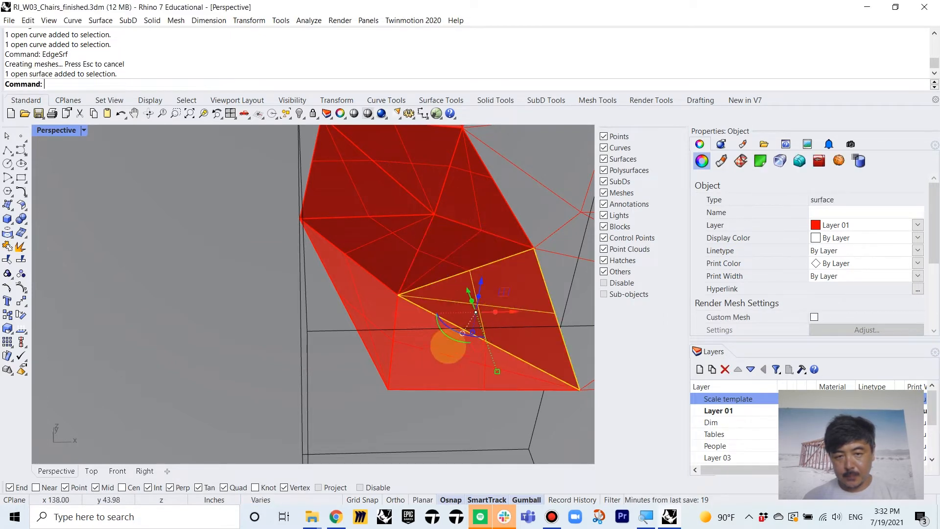
{"action": "left_click", "coordinate": [443, 352], "text": "shift"}
{"action": "left_click", "coordinate": [382, 304], "text": "shift"}
{"action": "left_click", "coordinate": [460, 214], "text": "shift"}
{"action": "left_click", "coordinate": [428, 172], "text": "shift"}
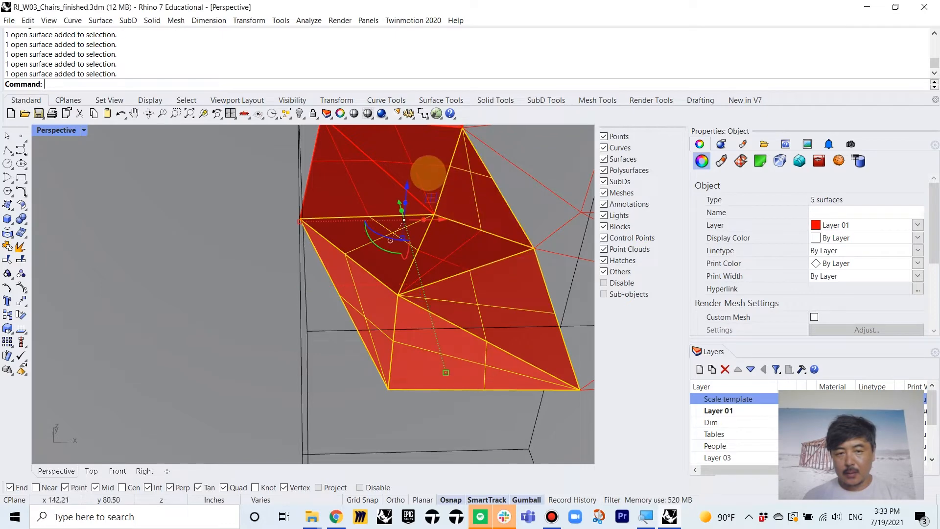
{"action": "left_click", "coordinate": [456, 245], "text": "shift"}
{"action": "scroll", "coordinate": [456, 245], "scroll_direction": "down", "scroll_amount": 7}
{"action": "right_click_drag", "start_coordinate": [468, 222], "coordinate": [466, 278], "text": "shift"}
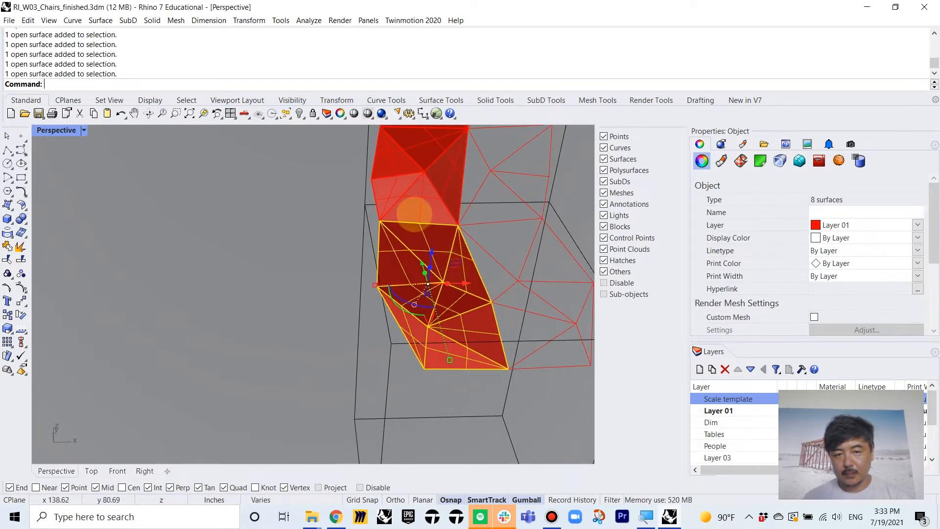
{"action": "left_click", "coordinate": [415, 201], "text": "shift"}
{"action": "left_click", "coordinate": [444, 180], "text": "shift"}
{"action": "left_click", "coordinate": [391, 159], "text": "shift"}
{"action": "right_click_drag", "start_coordinate": [416, 152], "coordinate": [422, 235], "text": "shift"}
{"action": "left_click", "coordinate": [426, 221], "text": "shift"}
{"action": "left_click", "coordinate": [425, 194], "text": "shift"}
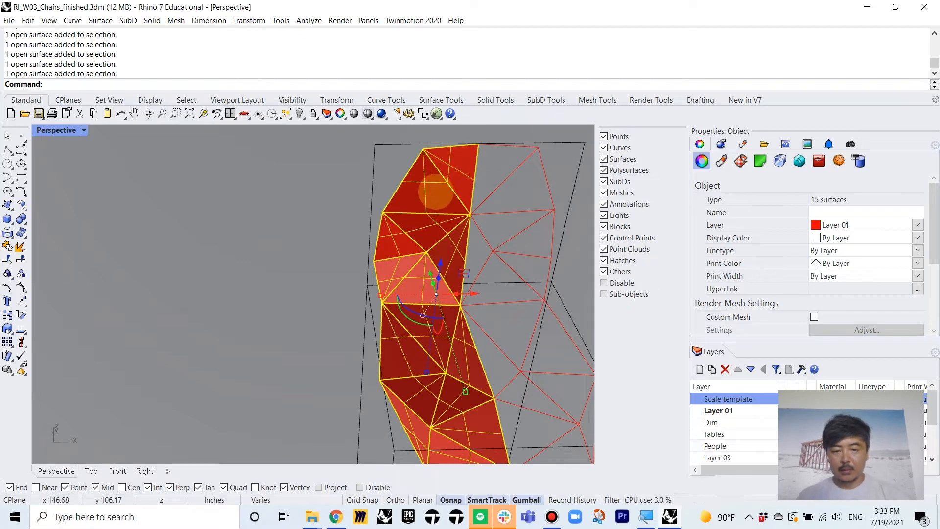
{"action": "key", "text": "Return"}
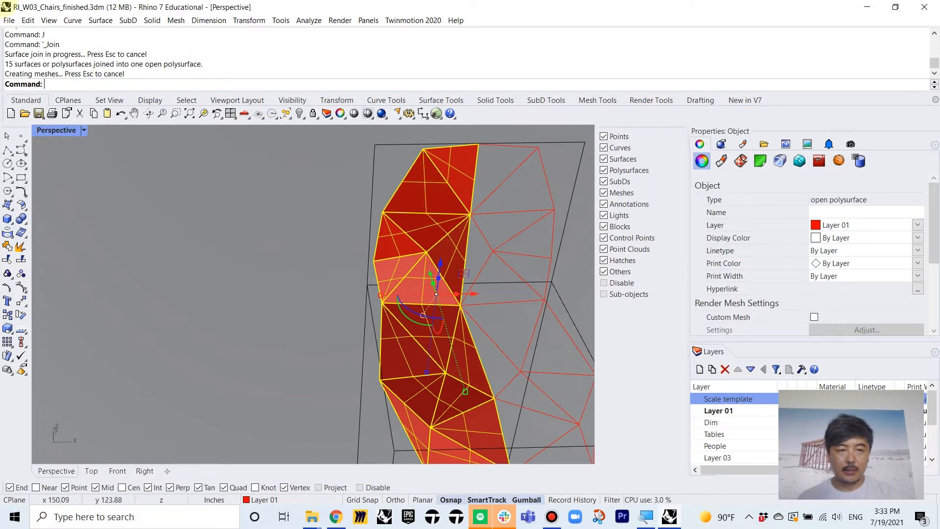
- Mirror a copy of the joined half-shell across the chair's vertical centre line in the Top view, then maximize the Perspective view
{"action": "double_click", "coordinate": [54, 131]}
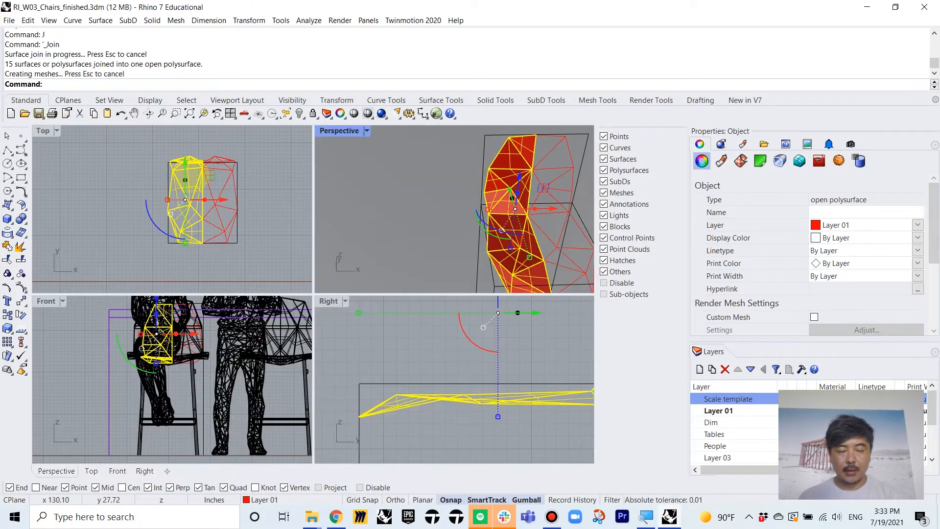
{"action": "type", "text": "Mirror"}
{"action": "key", "text": "Return"}
{"action": "scroll", "coordinate": [203, 159], "scroll_direction": "up", "scroll_amount": 4}
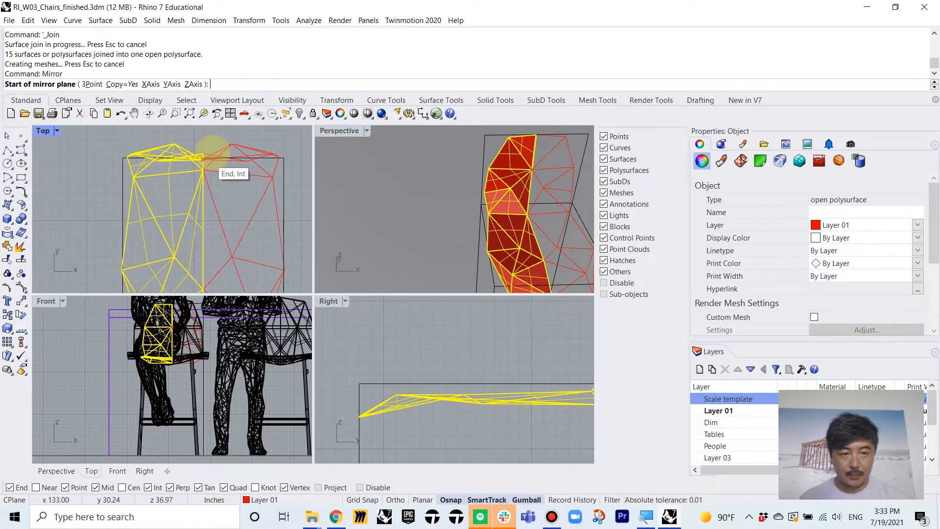
{"action": "left_click", "coordinate": [203, 154]}
{"action": "left_click", "coordinate": [203, 143]}
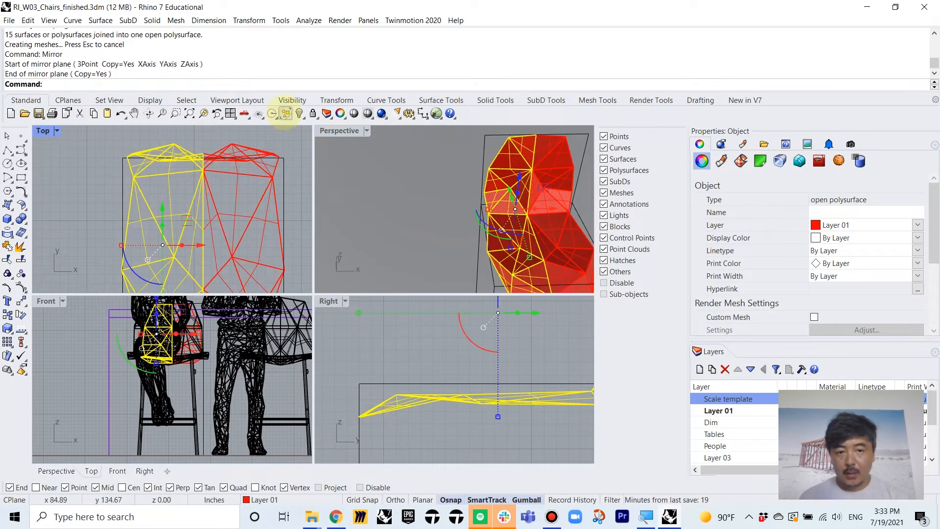
{"action": "double_click", "coordinate": [341, 131]}
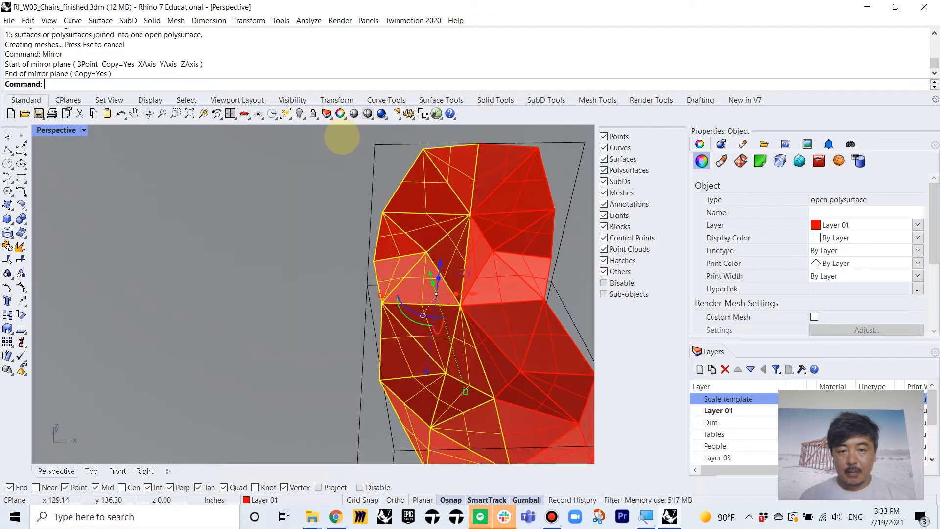
- Select the whole chair shell with its curves and explode both polysurfaces into separate surfaces
{"action": "right_click_drag", "start_coordinate": [336, 137], "coordinate": [429, 294]}
{"action": "scroll", "coordinate": [443, 309], "scroll_direction": "up", "scroll_amount": 4}
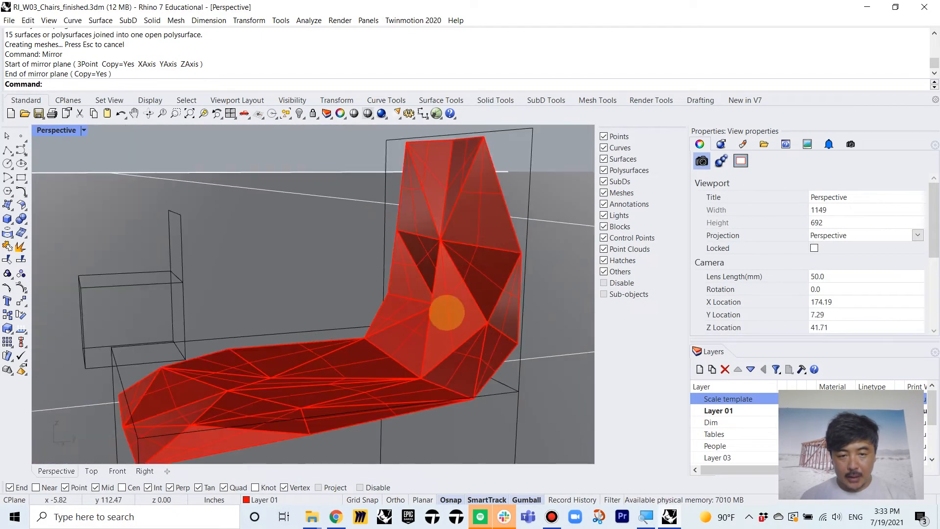
{"action": "right_click_drag", "start_coordinate": [450, 324], "coordinate": [237, 235]}
{"action": "scroll", "coordinate": [467, 314], "scroll_direction": "down", "scroll_amount": 6}
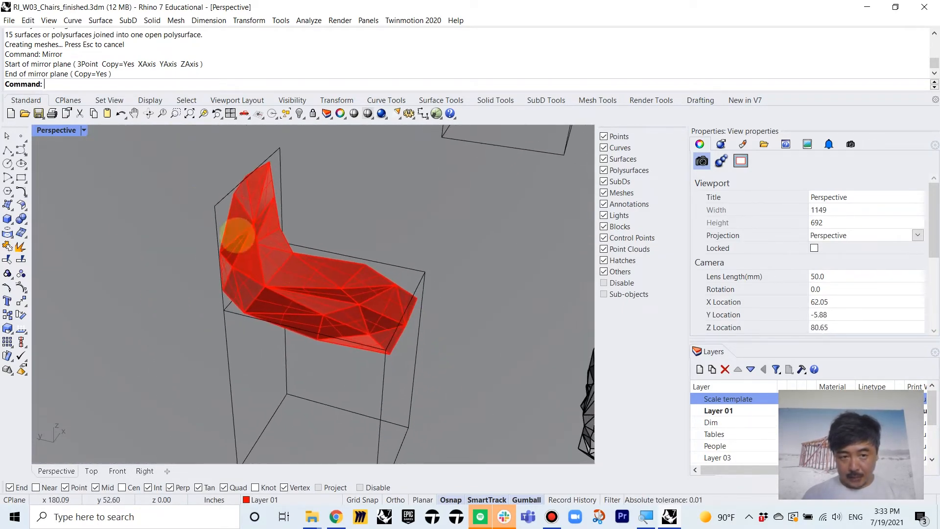
{"action": "left_click_drag", "start_coordinate": [184, 137], "coordinate": [448, 363]}
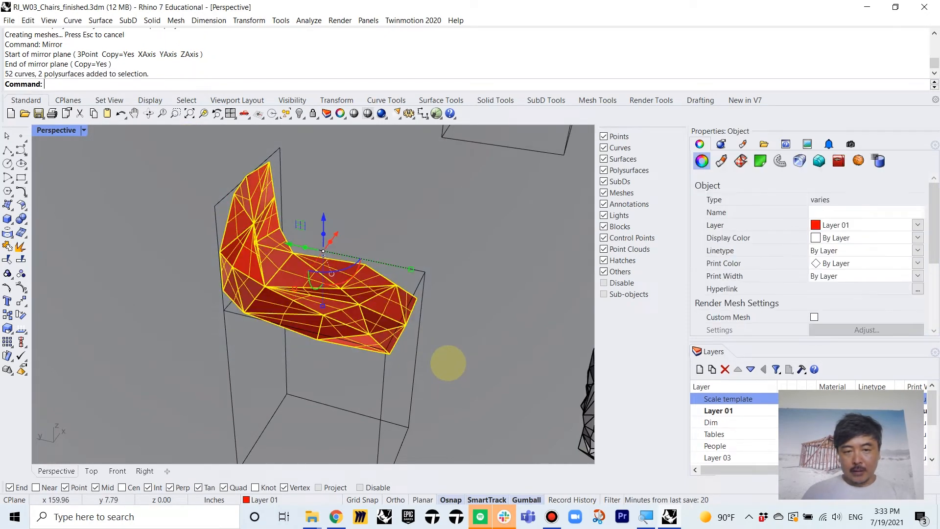
{"action": "key", "text": "Return"}
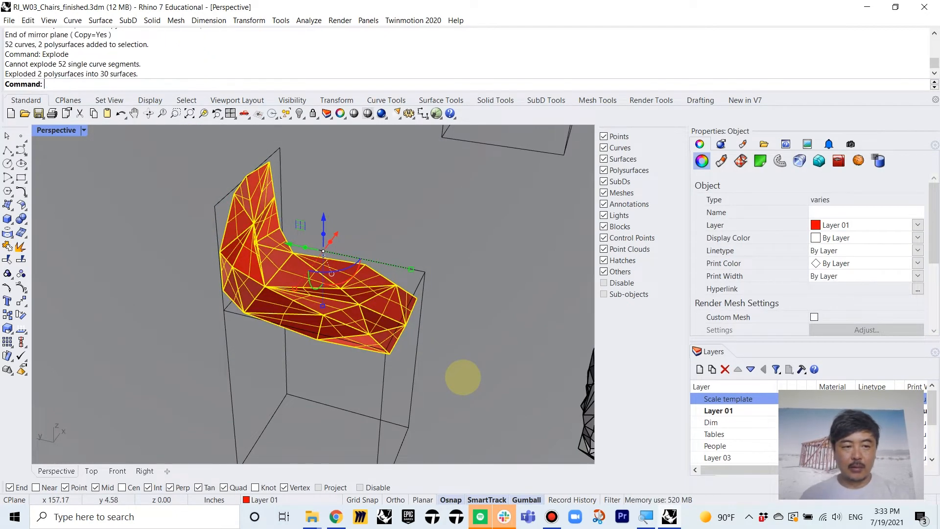
- Examine the exploded chair shell up close and check where curves and surfaces overlap on the backrest
{"action": "left_click", "coordinate": [418, 219]}
{"action": "right_click_drag", "start_coordinate": [419, 220], "coordinate": [405, 218]}
{"action": "scroll", "coordinate": [323, 210], "scroll_direction": "up", "scroll_amount": 5}
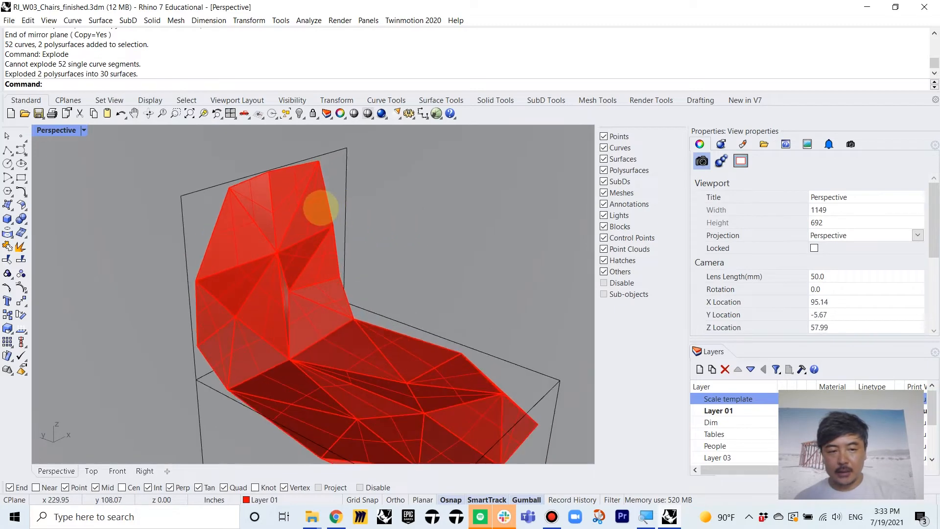
{"action": "scroll", "coordinate": [454, 223], "scroll_direction": "down", "scroll_amount": 15}
{"action": "scroll", "coordinate": [502, 229], "scroll_direction": "up", "scroll_amount": 8}
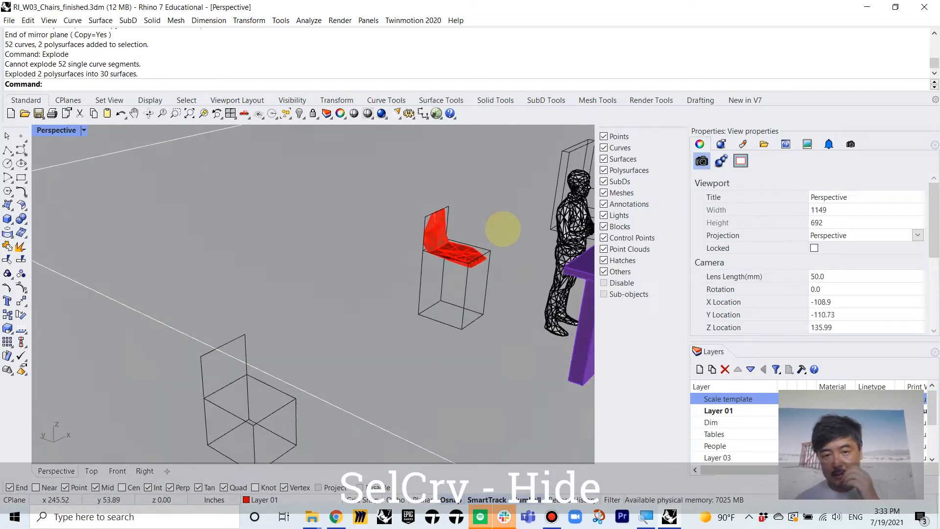
{"action": "scroll", "coordinate": [361, 210], "scroll_direction": "up", "scroll_amount": 5}
{"action": "left_click", "coordinate": [365, 188]}
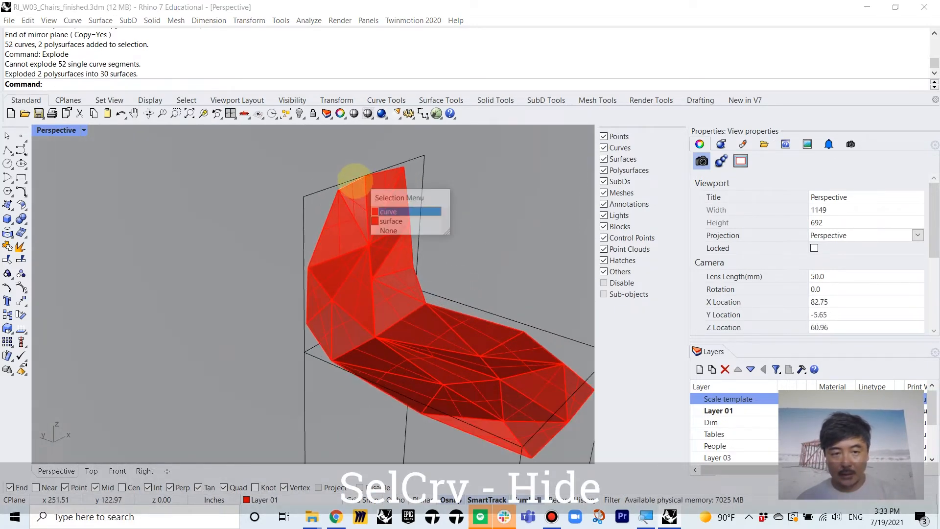
{"action": "scroll", "coordinate": [465, 169], "scroll_direction": "down", "scroll_amount": 5}
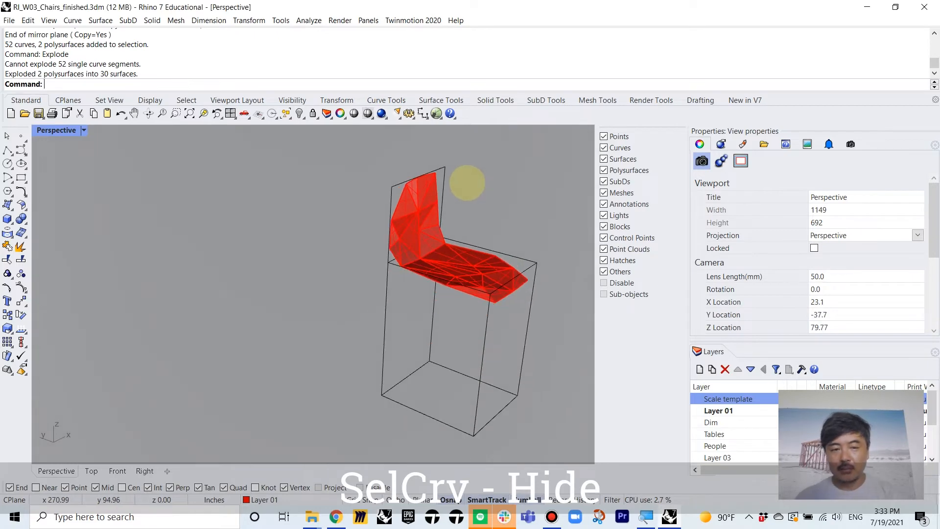
- Select all the selectable curves in the model with SelCrv
{"action": "type", "text": "SelCrv"}
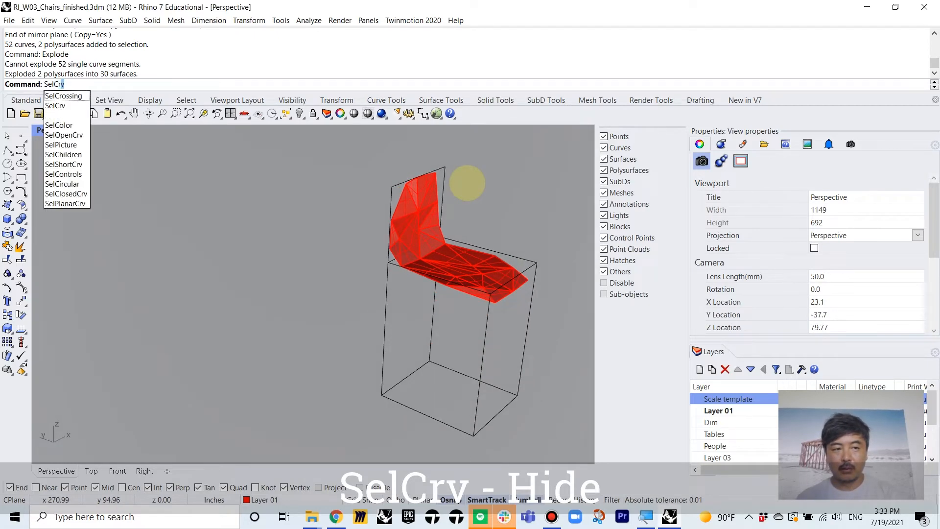
{"action": "key", "text": "Return"}
{"action": "scroll", "coordinate": [460, 227], "scroll_direction": "down", "scroll_amount": 6}
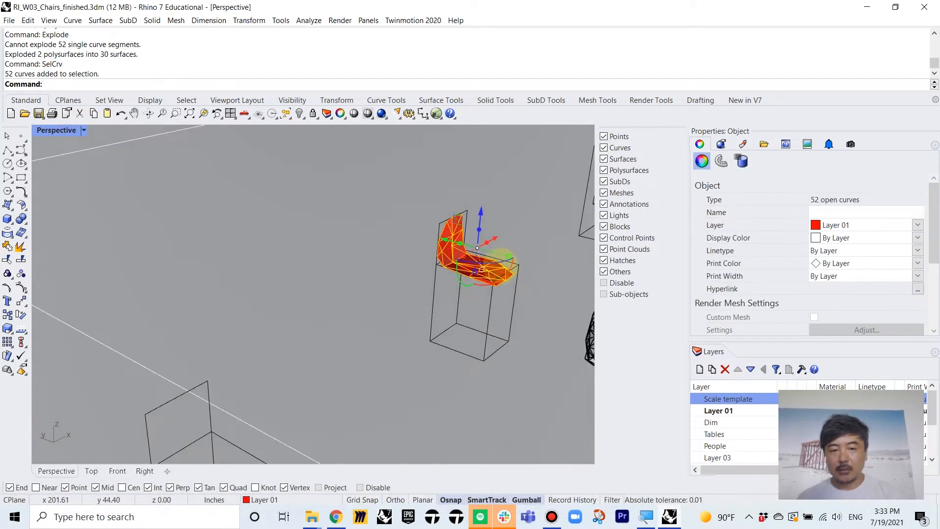
- Hide the selected curves so only the surfaces of the chair shell remain on display
{"action": "scroll", "coordinate": [272, 242], "scroll_direction": "up", "scroll_amount": 8}
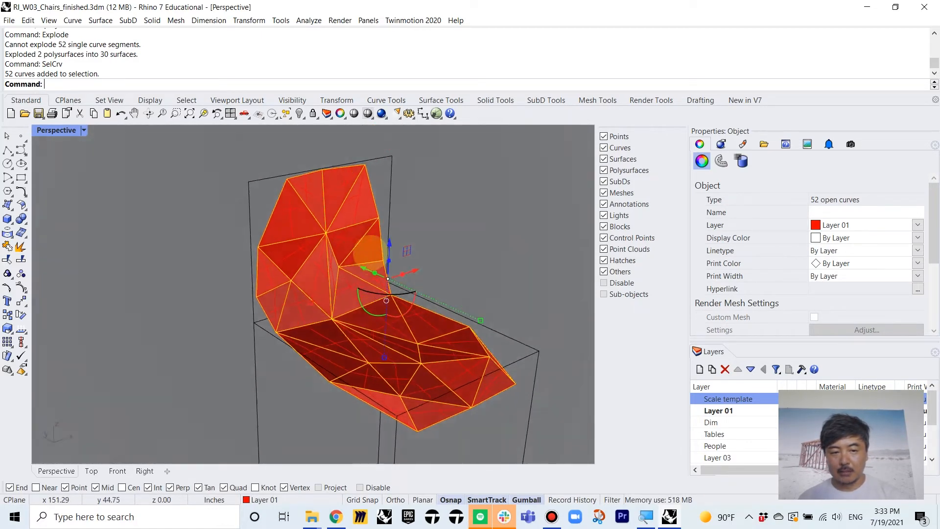
{"action": "right_click_drag", "start_coordinate": [369, 252], "coordinate": [395, 264]}
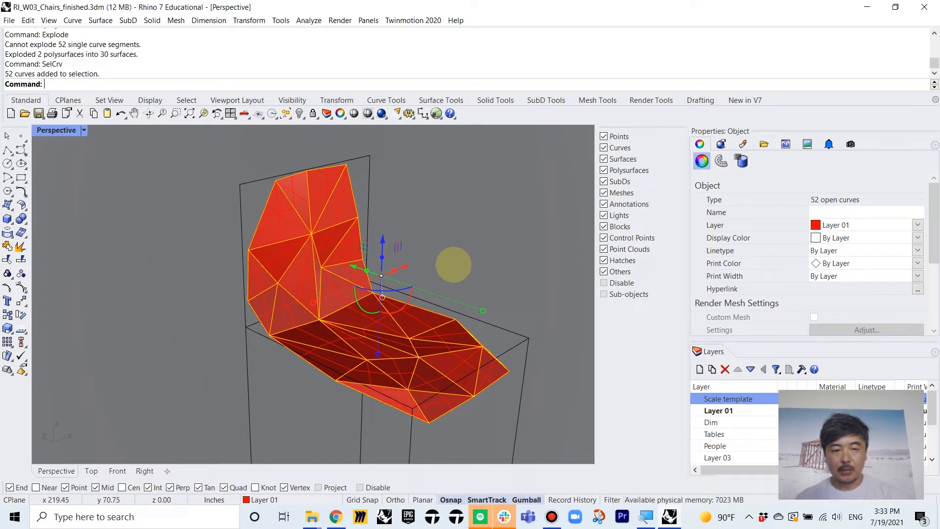
{"action": "key", "text": "Return"}
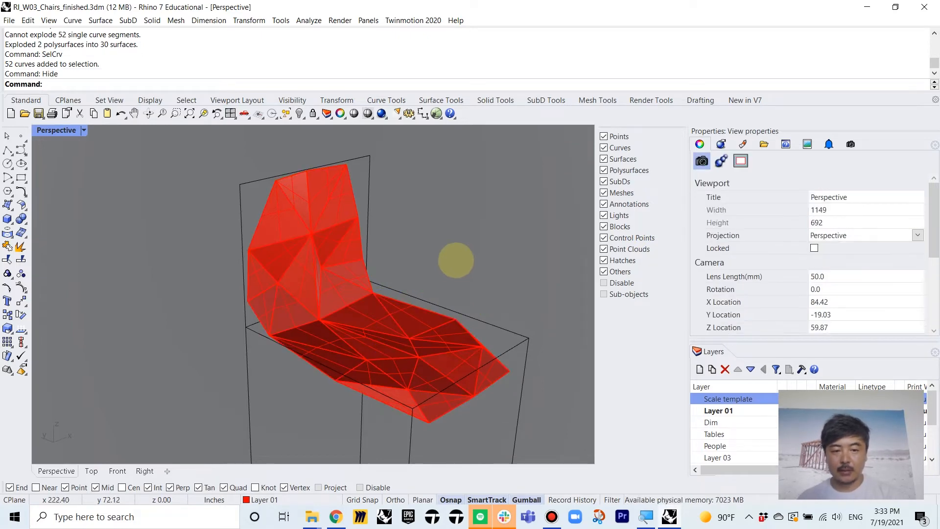
- Select all the surfaces of the chair shell's seat and backrest and try to explode them
{"action": "right_click_drag", "start_coordinate": [488, 190], "coordinate": [483, 214]}
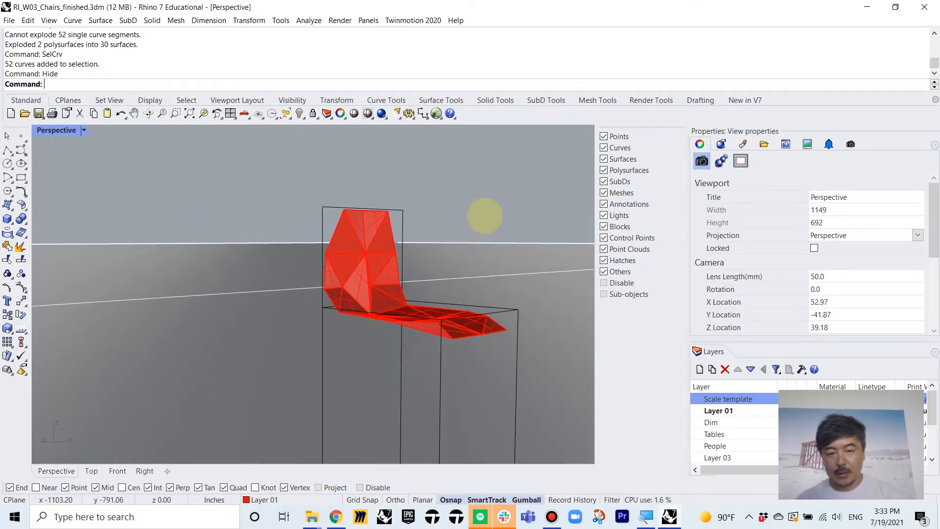
{"action": "left_click_drag", "start_coordinate": [499, 187], "coordinate": [340, 351]}
{"action": "left_click", "coordinate": [398, 163]}
{"action": "left_click", "coordinate": [363, 219]}
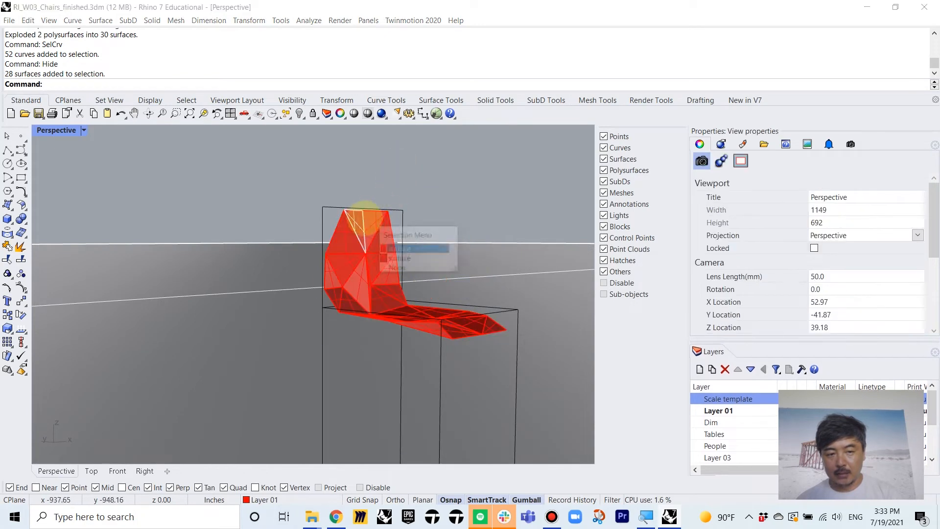
{"action": "left_click", "coordinate": [403, 247]}
{"action": "left_click", "coordinate": [395, 193]}
{"action": "left_click_drag", "start_coordinate": [159, 154], "coordinate": [537, 401]}
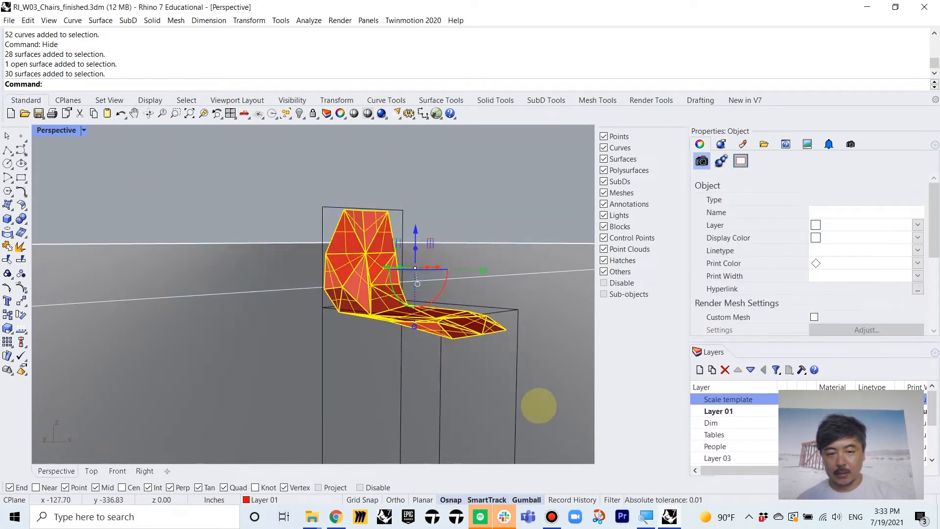
{"action": "key", "text": "Return"}
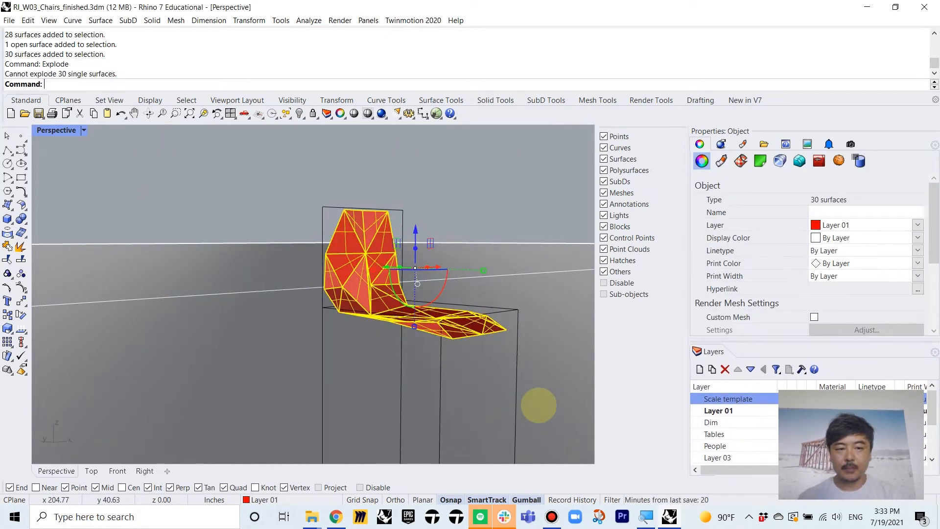
- Turn on the control points of all the selected shell surfaces, leaving the surfaces deselected
{"action": "right_click_drag", "start_coordinate": [456, 201], "coordinate": [460, 233]}
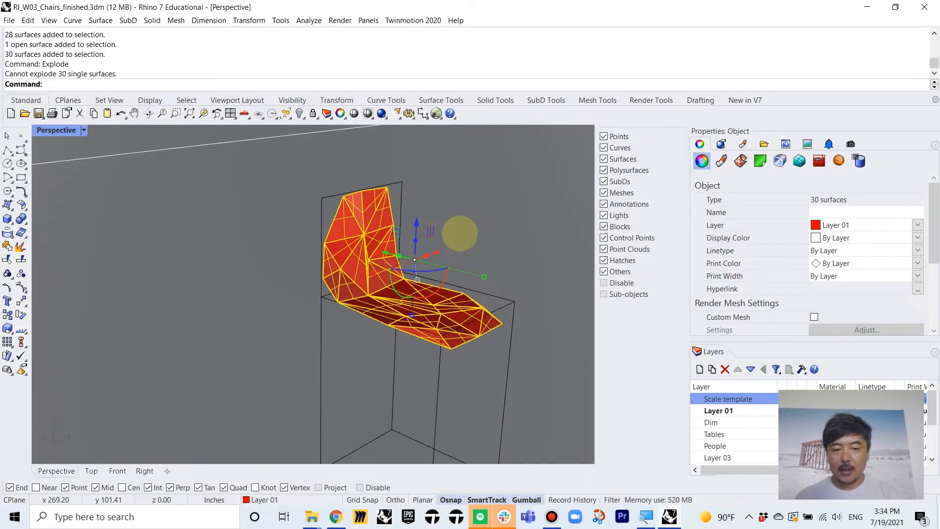
{"action": "key", "text": "Escape"}
{"action": "scroll", "coordinate": [405, 273], "scroll_direction": "up", "scroll_amount": 10}
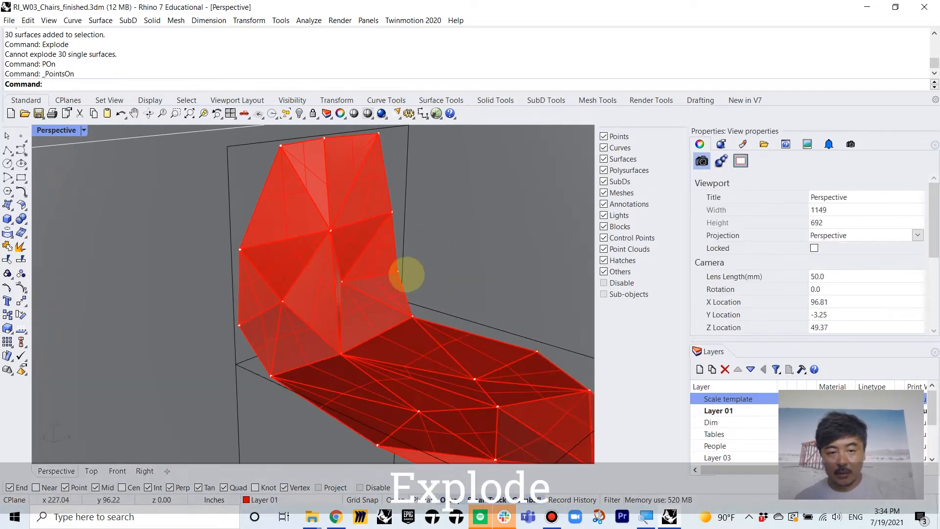
{"action": "scroll", "coordinate": [390, 335], "scroll_direction": "down", "scroll_amount": 6}
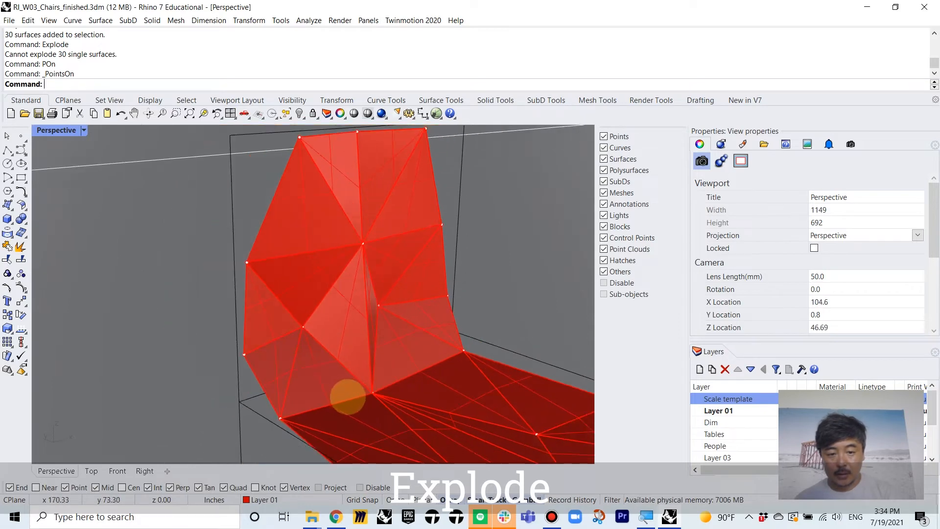
{"action": "left_click_drag", "start_coordinate": [331, 390], "coordinate": [363, 345]}
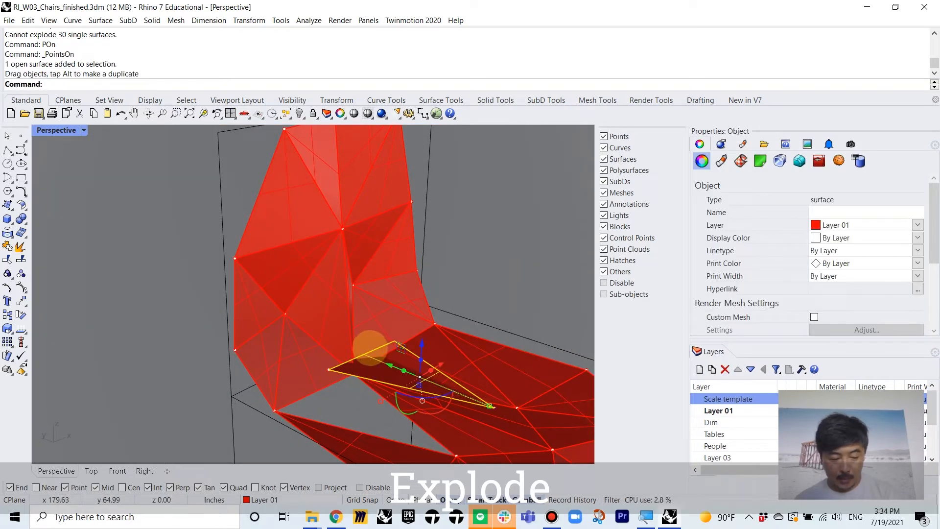
{"action": "key", "text": "ctrl+z"}
{"action": "scroll", "coordinate": [294, 284], "scroll_direction": "up", "scroll_amount": 2}
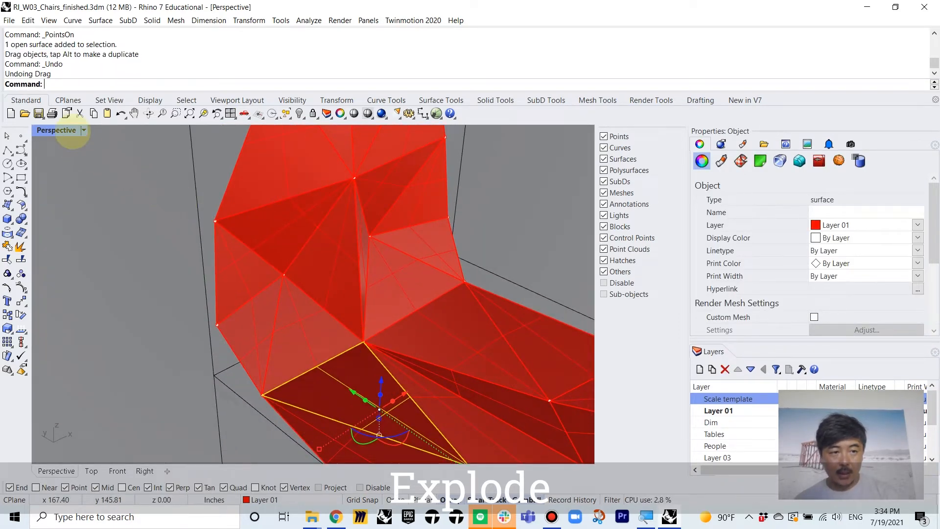
- Switch the Perspective view to Wireframe and move the overlapping control points at the middle of the seat-backrest crease
{"action": "left_click", "coordinate": [73, 131]}
{"action": "left_click", "coordinate": [113, 145]}
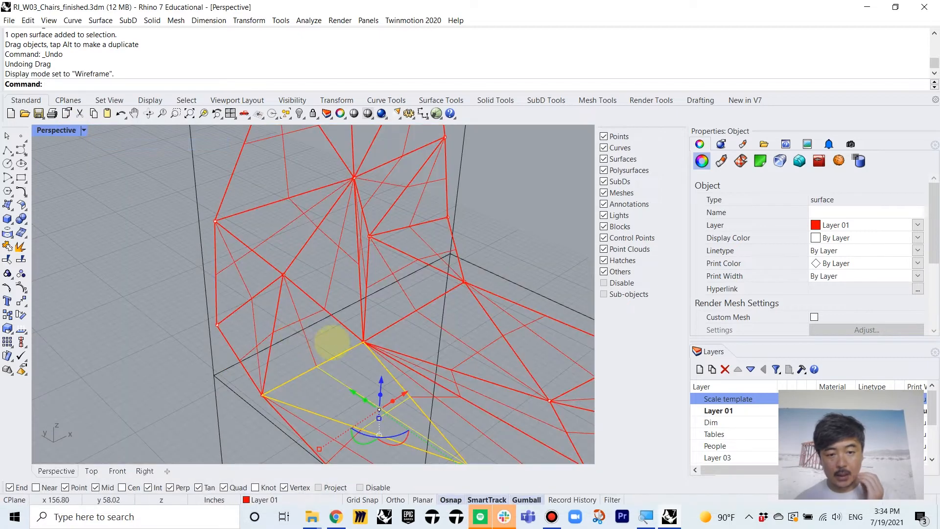
{"action": "right_click_drag", "start_coordinate": [398, 363], "coordinate": [385, 317]}
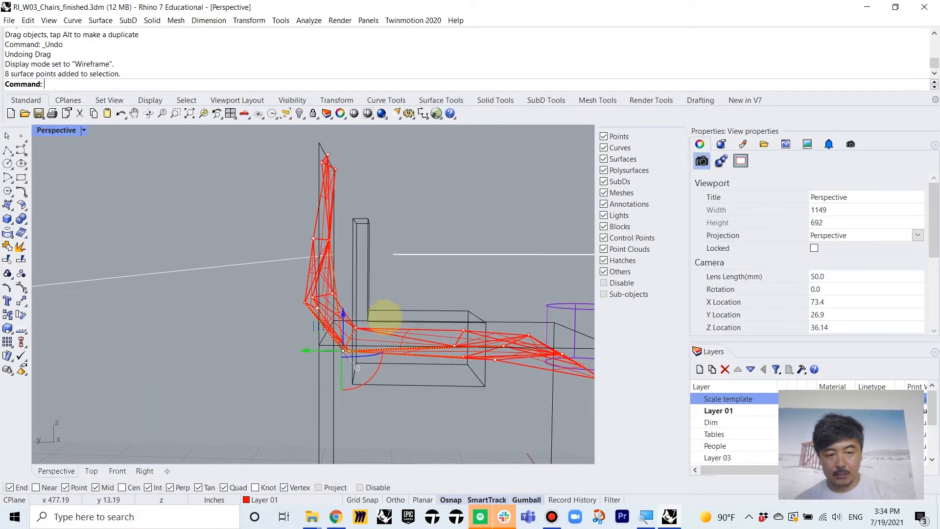
{"action": "left_click_drag", "start_coordinate": [385, 316], "coordinate": [333, 321]}
{"action": "left_click", "coordinate": [535, 303]}
{"action": "right_click_drag", "start_coordinate": [534, 304], "coordinate": [451, 332]}
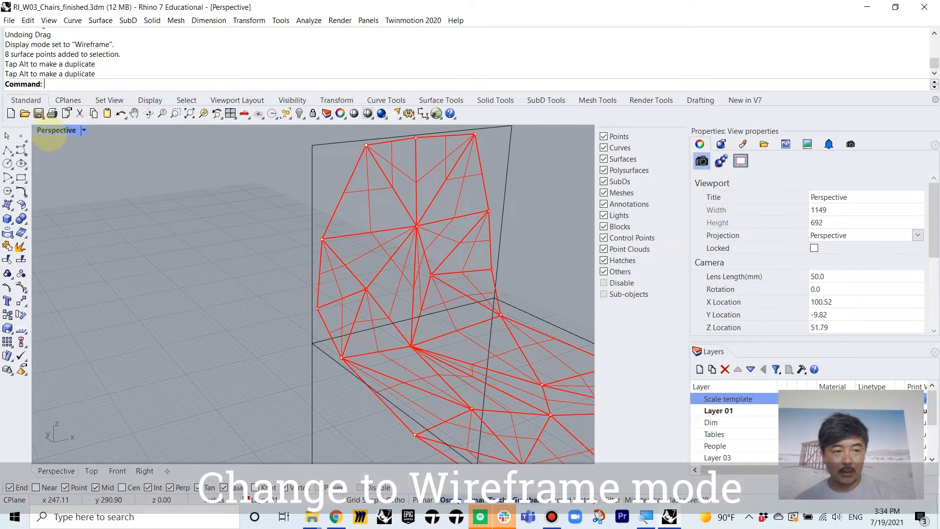
- Return the Perspective view to Shaded and join all the chair shell's surfaces into one polysurface
{"action": "left_click", "coordinate": [54, 130]}
{"action": "left_click", "coordinate": [117, 152]}
{"action": "mouse_move", "coordinate": [342, 273]}
{"action": "right_mouse_down"}
{"action": "mouse_move", "coordinate": [437, 323]}
{"action": "mouse_move", "coordinate": [462, 351]}
{"action": "mouse_move", "coordinate": [483, 325]}
{"action": "mouse_move", "coordinate": [510, 331]}
{"action": "mouse_move", "coordinate": [391, 299]}
{"action": "mouse_move", "coordinate": [357, 200]}
{"action": "mouse_move", "coordinate": [343, 191]}
{"action": "right_mouse_up"}
{"action": "left_click_drag", "start_coordinate": [263, 130], "coordinate": [562, 378]}
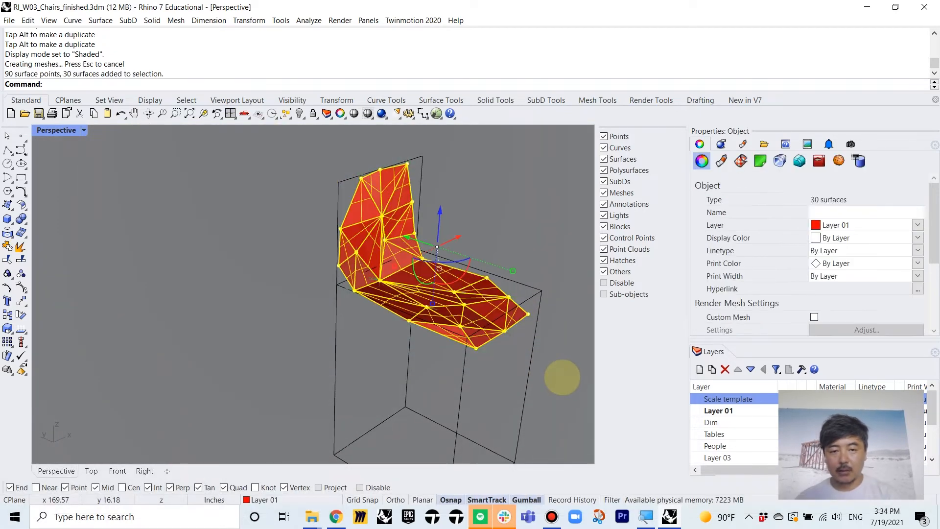
{"action": "right_click", "coordinate": [562, 377]}
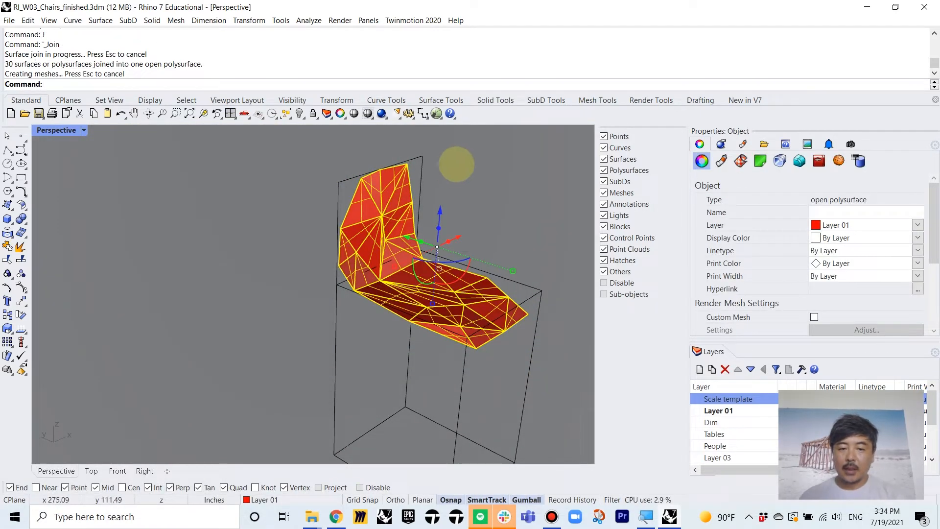
{"action": "left_click", "coordinate": [483, 220]}
- Copy the joined shell about 1.3 inches diagonally upward and toward the seat's front in the Right view
{"action": "scroll", "coordinate": [436, 262], "scroll_direction": "up", "scroll_amount": 5}
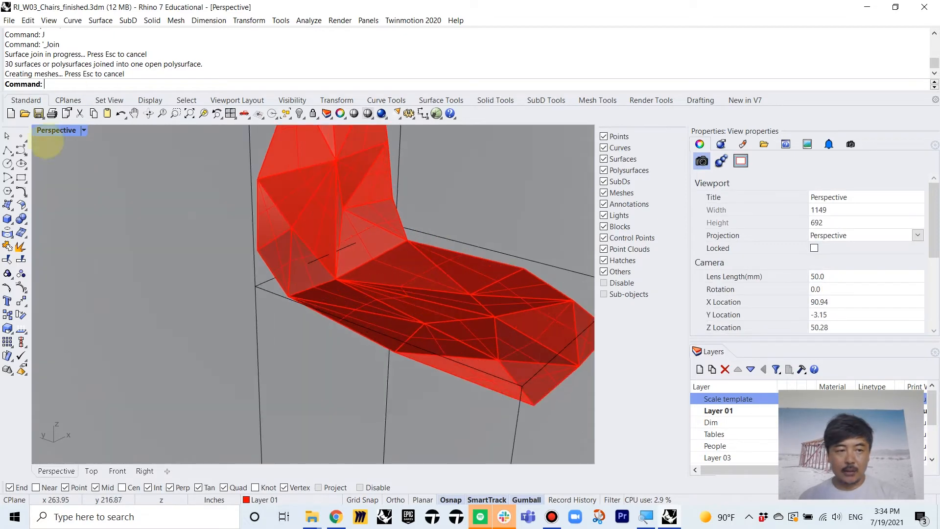
{"action": "double_click", "coordinate": [54, 131]}
{"action": "scroll", "coordinate": [455, 407], "scroll_direction": "down", "scroll_amount": 9}
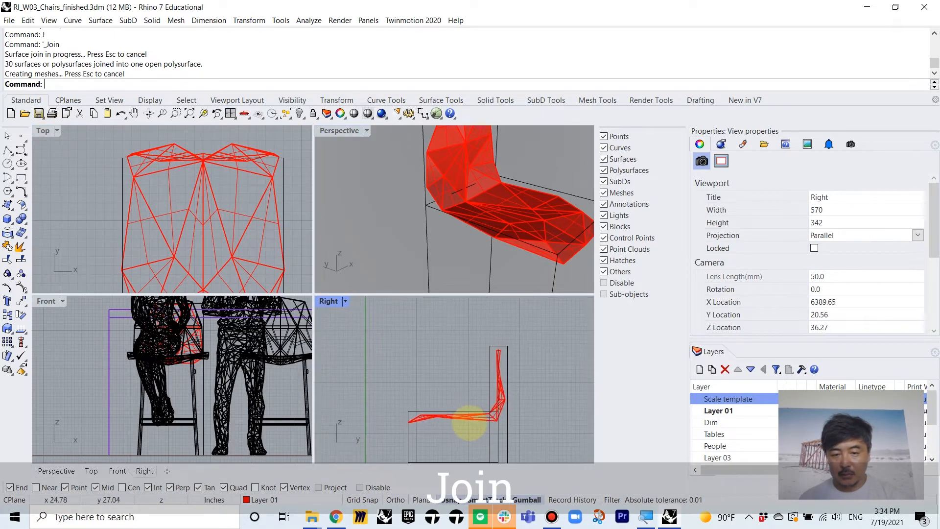
{"action": "scroll", "coordinate": [477, 421], "scroll_direction": "up", "scroll_amount": 8}
{"action": "left_click", "coordinate": [489, 415]}
{"action": "right_click_drag", "start_coordinate": [430, 362], "coordinate": [469, 365]}
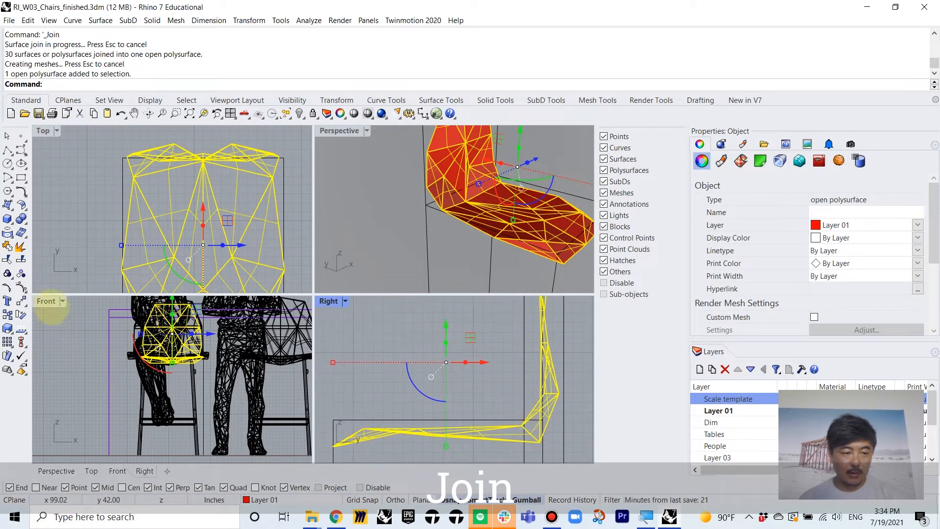
{"action": "left_click", "coordinate": [8, 314]}
{"action": "left_click", "coordinate": [442, 388]}
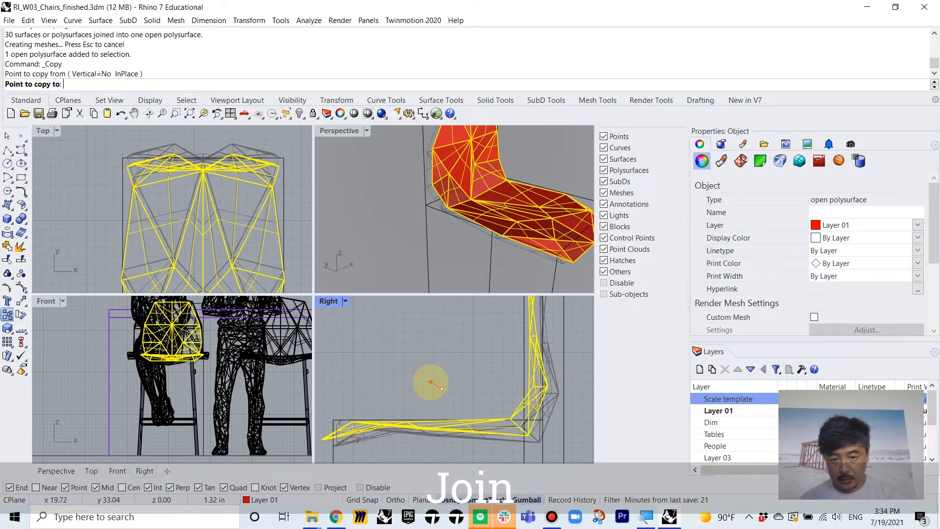
{"action": "left_click", "coordinate": [430, 379]}
{"action": "right_click", "coordinate": [426, 390]}
- Select both shell polysurfaces in the maximized Perspective view and duplicate their outlines with DupBorder
{"action": "left_click", "coordinate": [554, 146]}
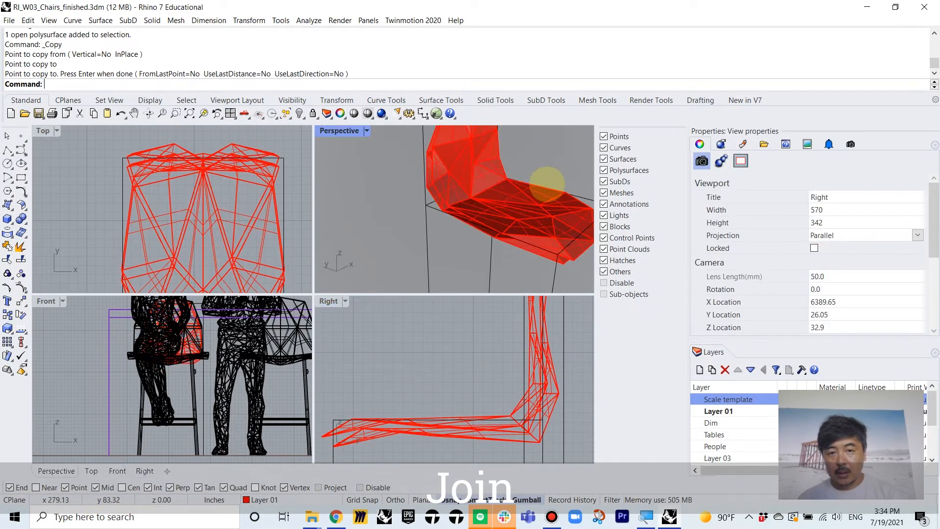
{"action": "scroll", "coordinate": [522, 220], "scroll_direction": "down", "scroll_amount": 6}
{"action": "scroll", "coordinate": [514, 202], "scroll_direction": "up", "scroll_amount": 6}
{"action": "left_click", "coordinate": [491, 193]}
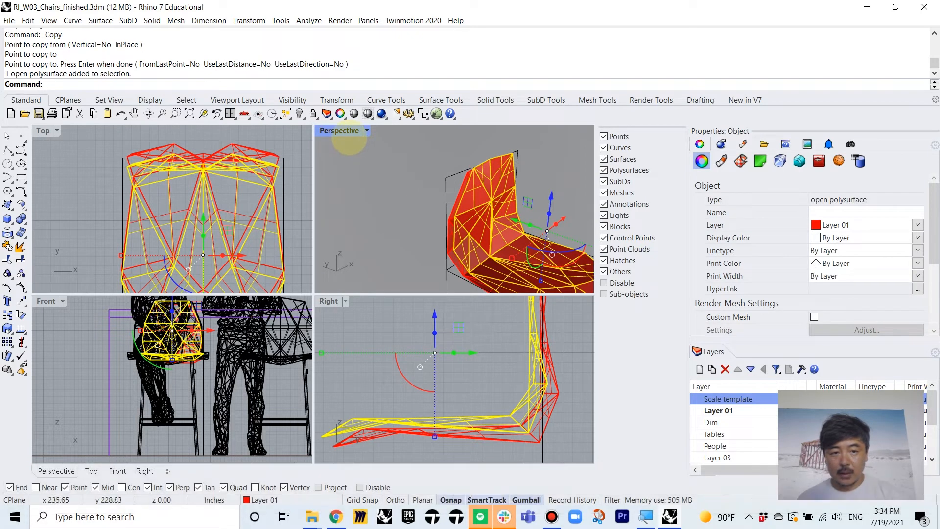
{"action": "left_click", "coordinate": [349, 141]}
{"action": "double_click", "coordinate": [349, 139]}
{"action": "left_click", "coordinate": [412, 290]}
{"action": "left_click", "coordinate": [331, 247], "text": "shift"}
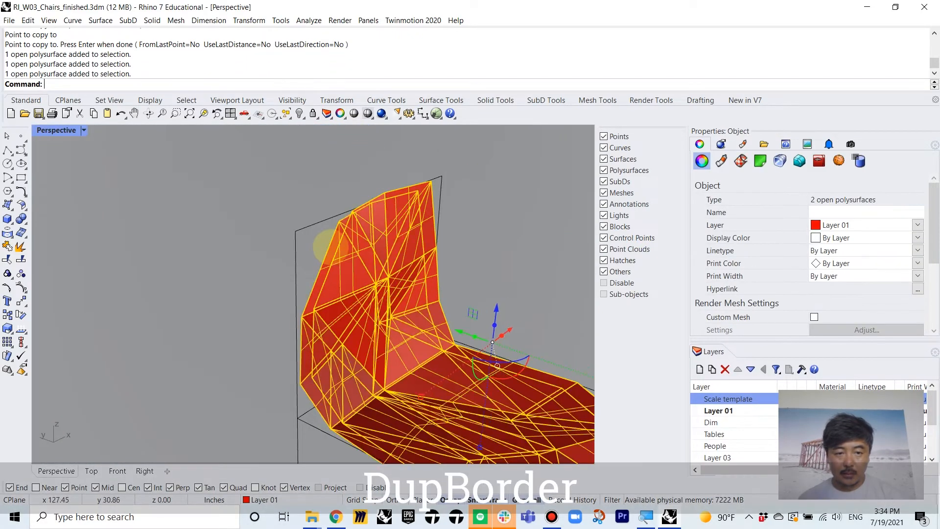
{"action": "type", "text": "Dup"}
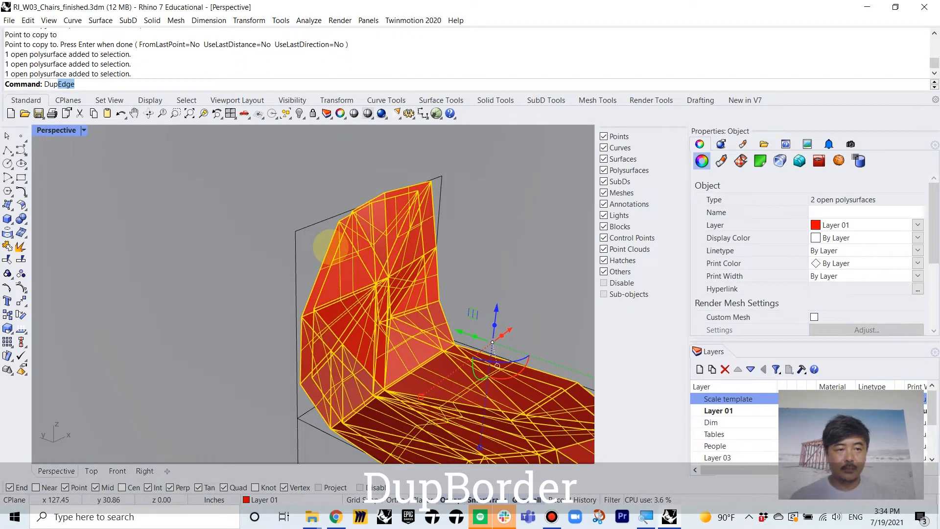
{"action": "type", "text": "Border"}
{"action": "key", "text": "Return"}
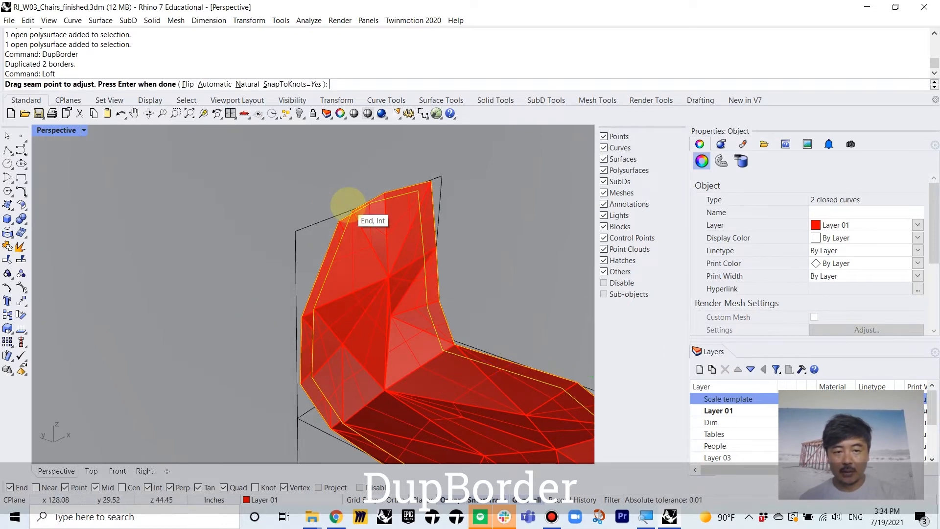
- Loft between the two duplicated border curves with the default seam and options to close the shell's rim
{"action": "key", "text": "Return"}
{"action": "key", "text": "Return"}
{"action": "scroll", "coordinate": [489, 199], "scroll_direction": "down", "scroll_amount": 5}
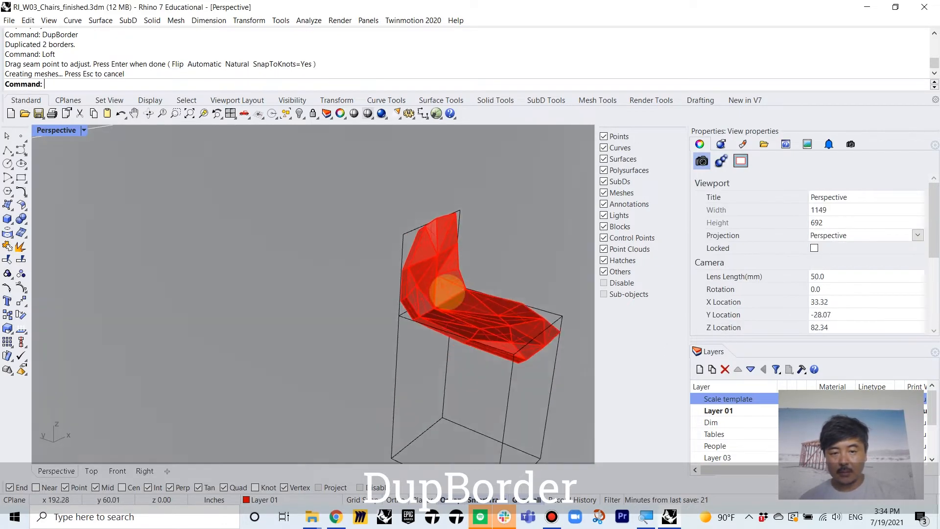
- Select both shells together with the lofted rim and join them into a single closed polysurface
{"action": "right_click_drag", "start_coordinate": [447, 292], "coordinate": [444, 208]}
{"action": "key", "text": "ctrl+a"}
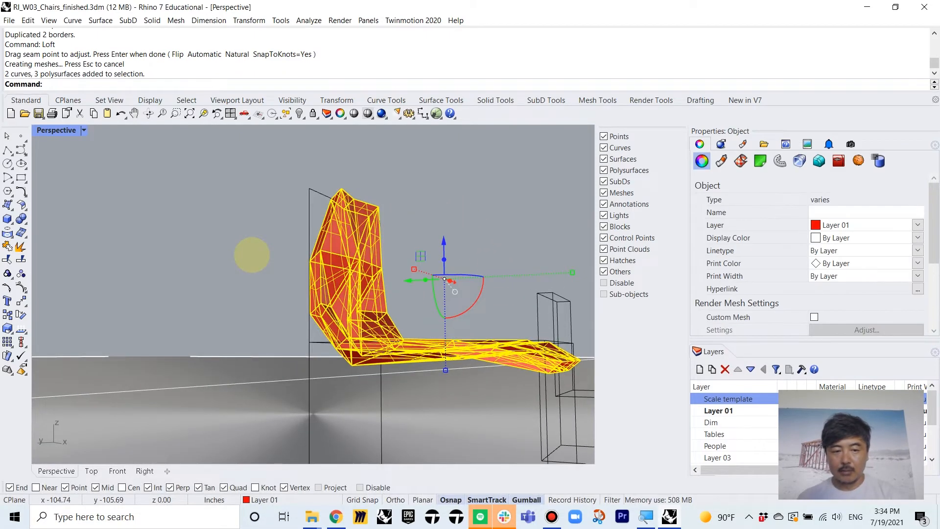
{"action": "type", "text": "J"}
{"action": "key", "text": "Return"}
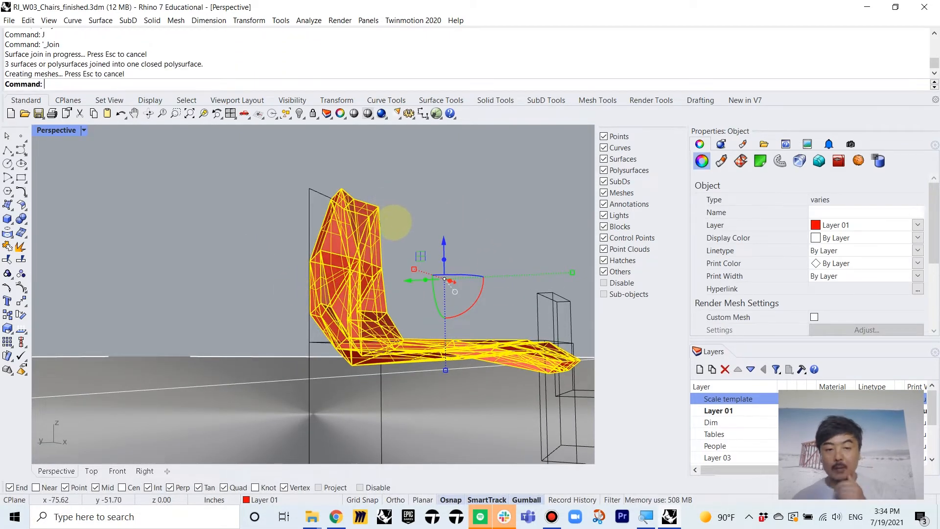
{"action": "key", "text": "Escape"}
- Examine the thickened chair shell beside the standing figure and study how the legs of the existing stools are built
{"action": "scroll", "coordinate": [434, 243], "scroll_direction": "down", "scroll_amount": 3}
{"action": "right_click_drag", "start_coordinate": [475, 273], "coordinate": [319, 278]}
{"action": "scroll", "coordinate": [447, 298], "scroll_direction": "down", "scroll_amount": 4}
{"action": "scroll", "coordinate": [430, 310], "scroll_direction": "down", "scroll_amount": 4}
{"action": "scroll", "coordinate": [328, 281], "scroll_direction": "up", "scroll_amount": 7}
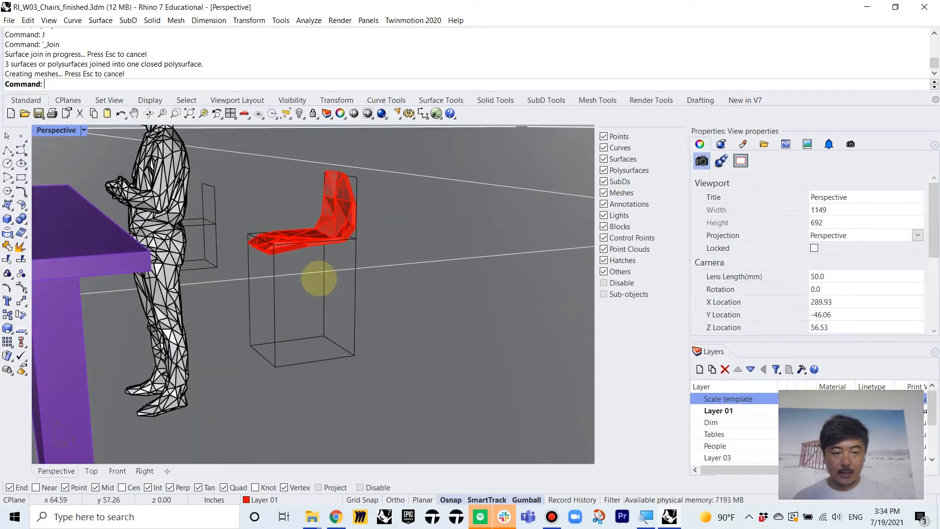
{"action": "double_click", "coordinate": [68, 132]}
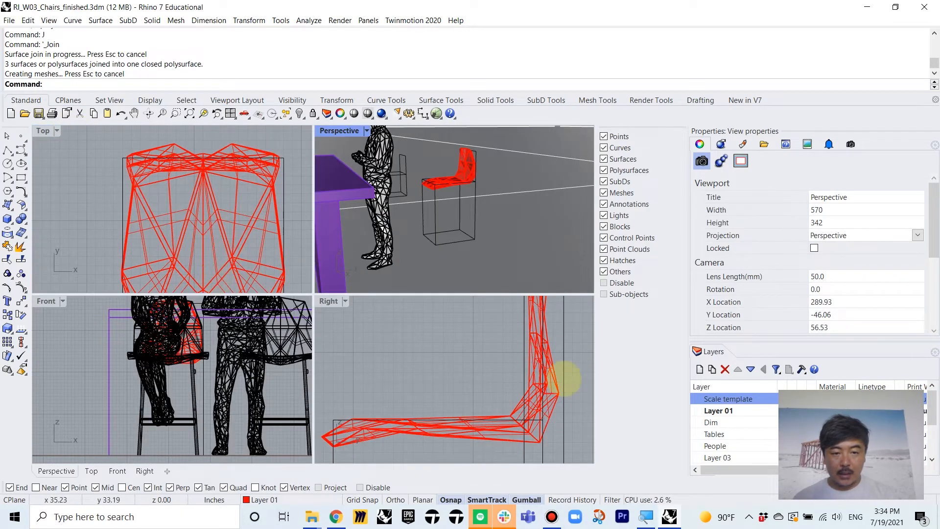
{"action": "scroll", "coordinate": [451, 234], "scroll_direction": "down", "scroll_amount": 7}
{"action": "scroll", "coordinate": [371, 241], "scroll_direction": "up", "scroll_amount": 12}
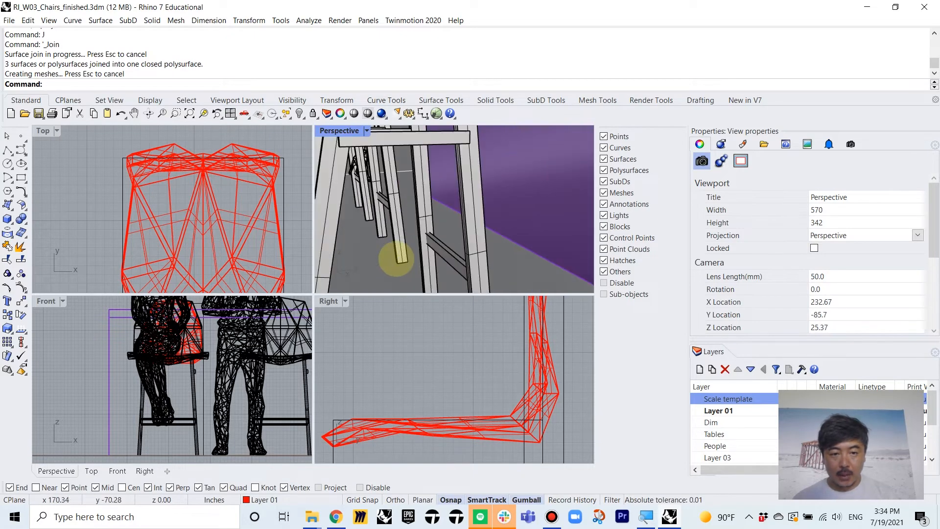
{"action": "scroll", "coordinate": [396, 257], "scroll_direction": "down", "scroll_amount": 3}
- Select the solid chair polysurface in the Right view and maximize that view to show the whole chair profile
{"action": "left_click", "coordinate": [542, 387]}
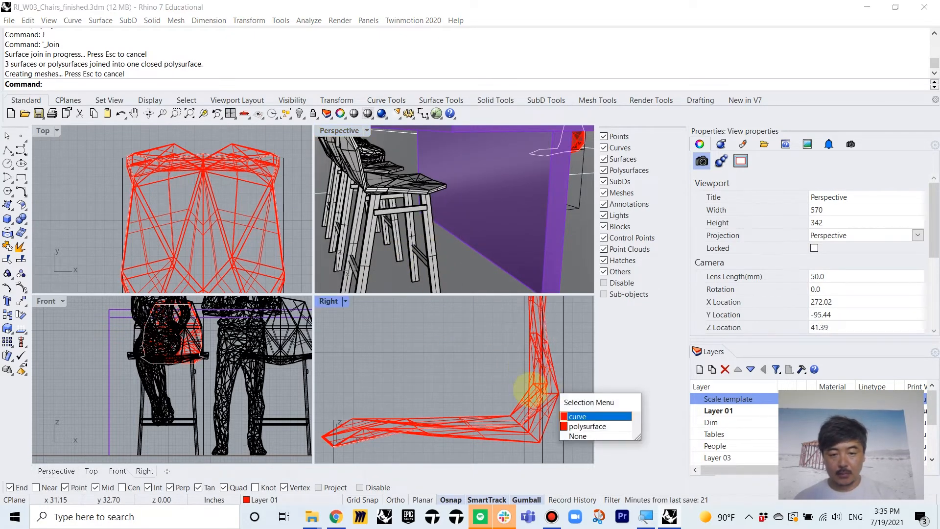
{"action": "left_click", "coordinate": [587, 424]}
{"action": "double_click", "coordinate": [328, 301]}
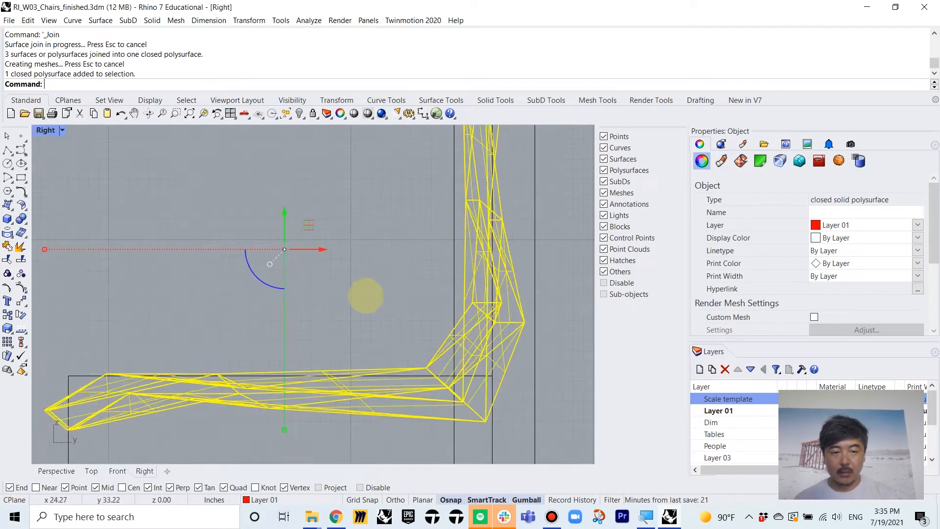
{"action": "scroll", "coordinate": [367, 293], "scroll_direction": "down", "scroll_amount": 5}
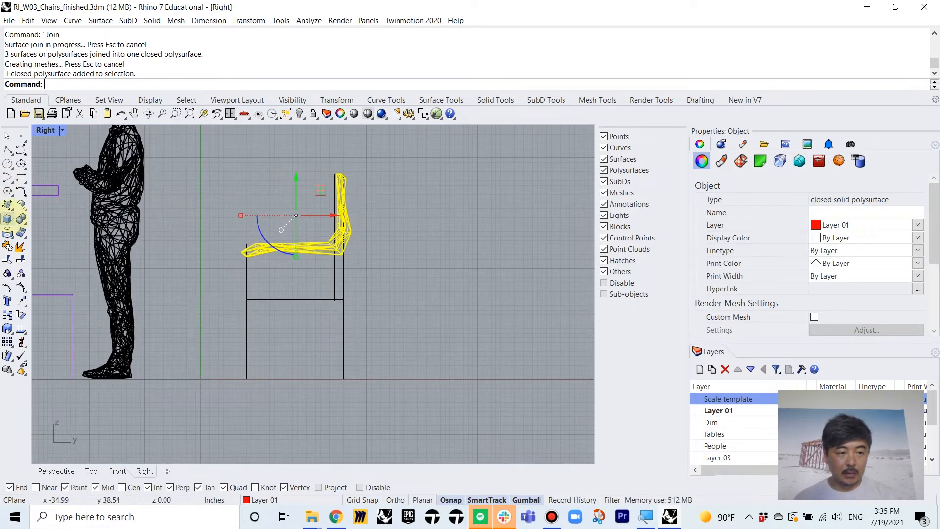
- Draw a thin box leg in the Right view from the underside of the seat's front to just below the floor, with a slim thickness
{"action": "left_click", "coordinate": [7, 218]}
{"action": "scroll", "coordinate": [289, 250], "scroll_direction": "up", "scroll_amount": 5}
{"action": "left_click", "coordinate": [254, 253]}
{"action": "scroll", "coordinate": [325, 314], "scroll_direction": "down", "scroll_amount": 3}
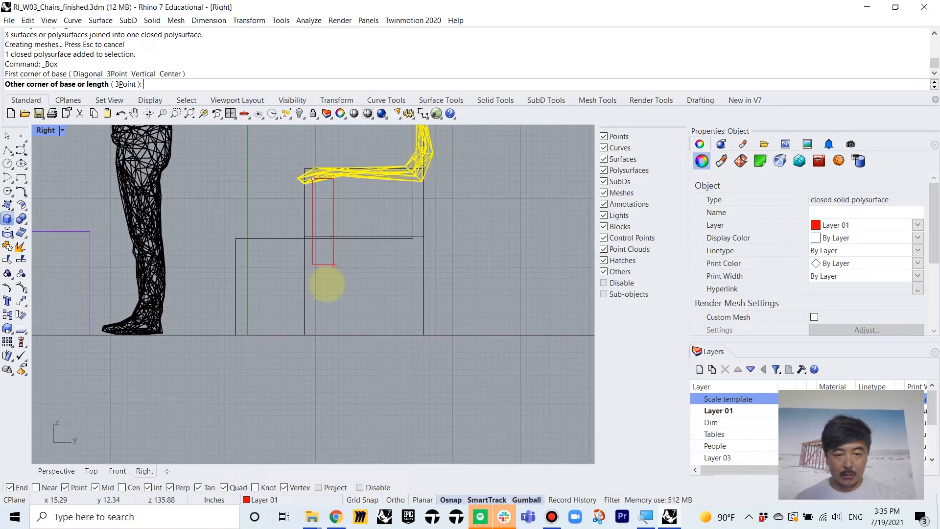
{"action": "scroll", "coordinate": [316, 326], "scroll_direction": "up", "scroll_amount": 4}
{"action": "left_click", "coordinate": [332, 355]}
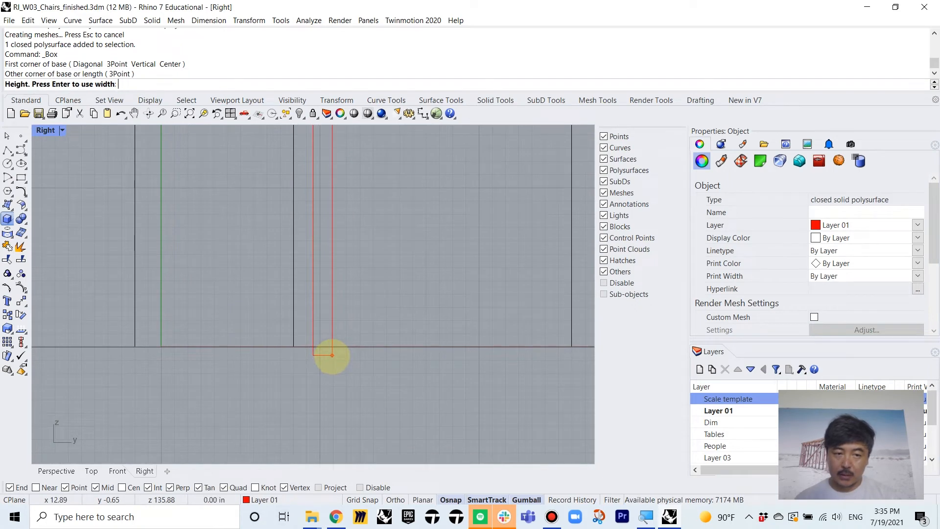
{"action": "double_click", "coordinate": [42, 132]}
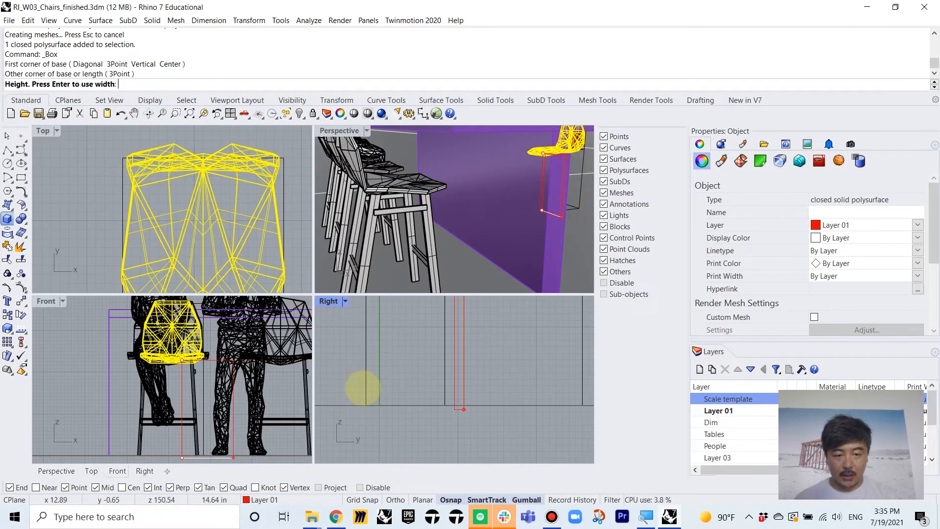
{"action": "scroll", "coordinate": [210, 355], "scroll_direction": "up", "scroll_amount": 8}
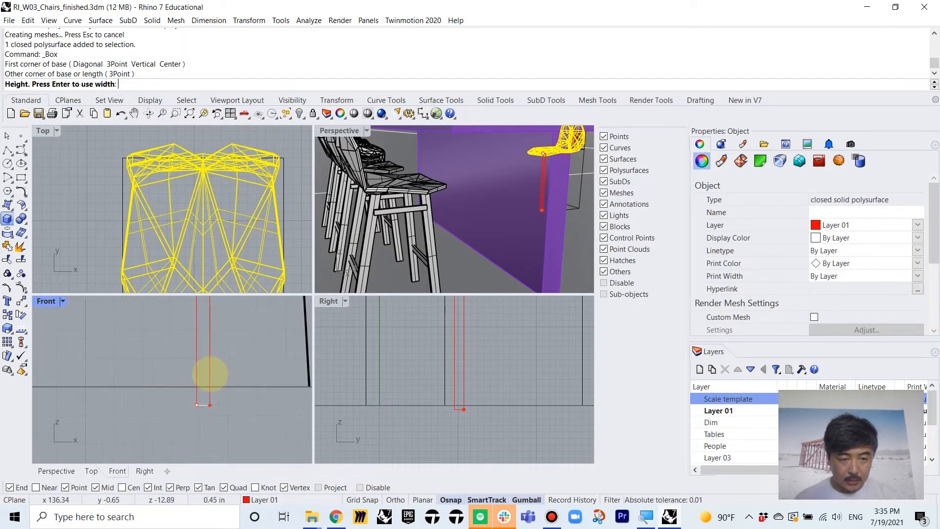
{"action": "left_click", "coordinate": [208, 376]}
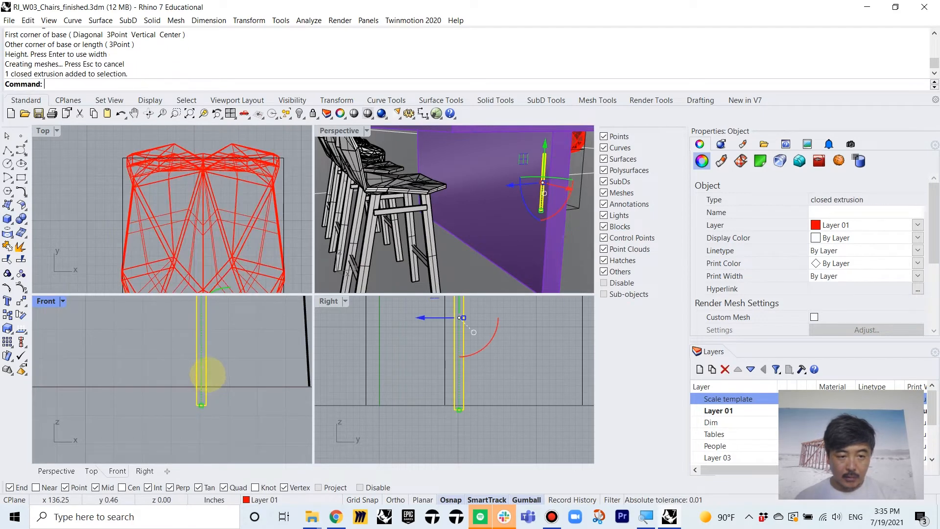
- Tilt the leg in the Right view so its foot swings toward the front, and lengthen it slightly
{"action": "scroll", "coordinate": [242, 213], "scroll_direction": "down", "scroll_amount": 8}
{"action": "right_click_drag", "start_coordinate": [234, 211], "coordinate": [212, 181]}
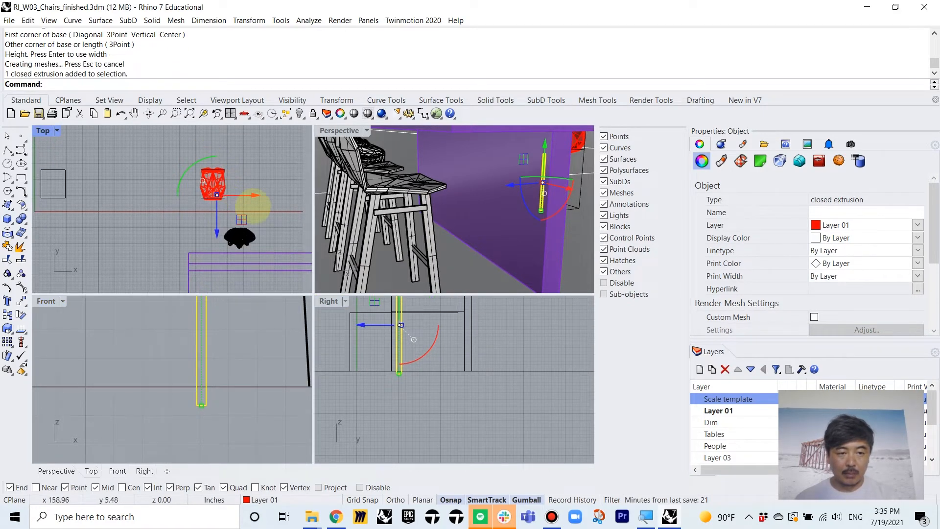
{"action": "right_click_drag", "start_coordinate": [424, 344], "coordinate": [446, 385]}
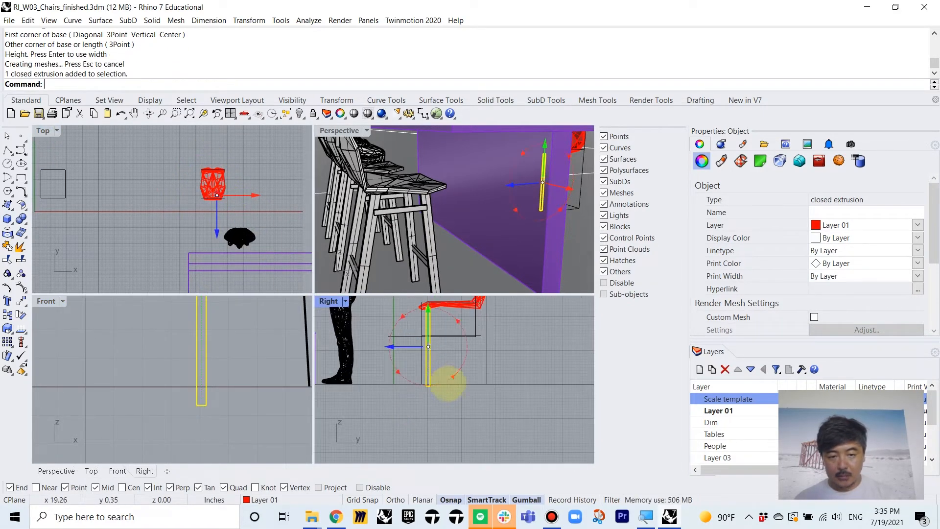
{"action": "left_click_drag", "start_coordinate": [444, 385], "coordinate": [442, 386]}
{"action": "scroll", "coordinate": [445, 346], "scroll_direction": "up", "scroll_amount": 6}
{"action": "right_click_drag", "start_coordinate": [439, 337], "coordinate": [442, 369]}
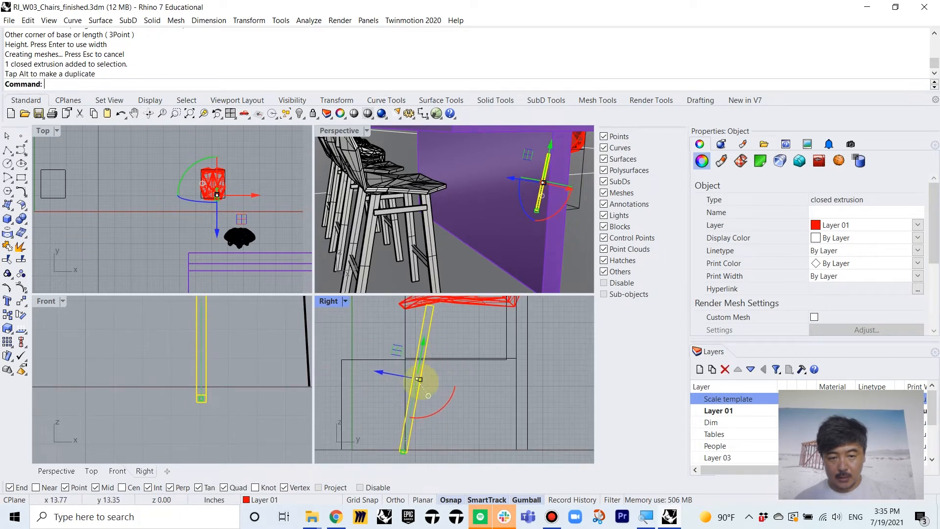
{"action": "left_click_drag", "start_coordinate": [402, 454], "coordinate": [403, 457]}
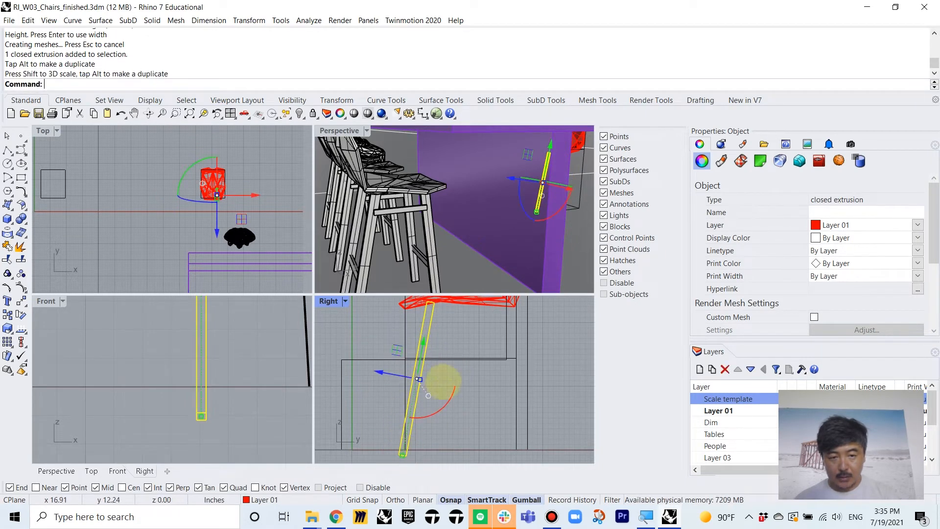
- Reduce the leg's tilt slightly, shift it back under the seat, and move it sideways in the Top view to the seat's outer edge
{"action": "right_click_drag", "start_coordinate": [448, 363], "coordinate": [403, 380]}
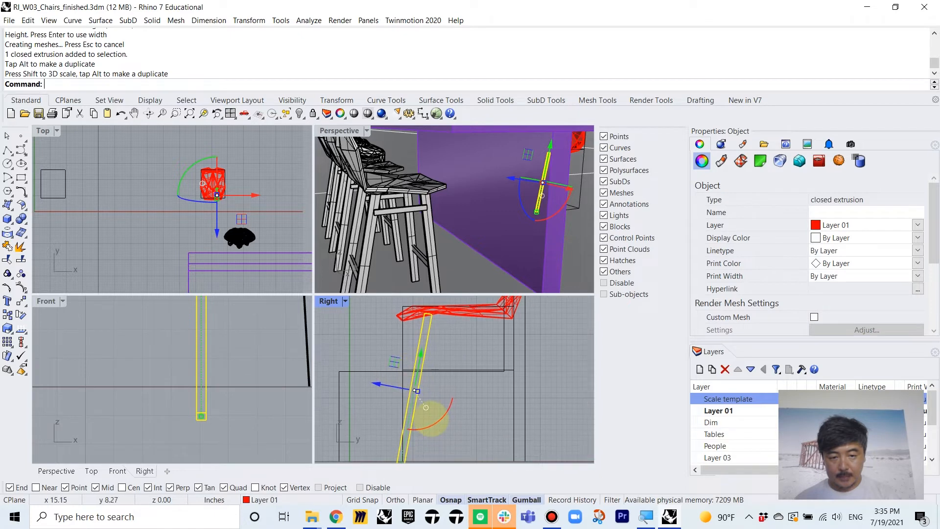
{"action": "left_click_drag", "start_coordinate": [434, 422], "coordinate": [438, 420]}
{"action": "left_click_drag", "start_coordinate": [393, 362], "coordinate": [402, 362]}
{"action": "scroll", "coordinate": [226, 185], "scroll_direction": "up", "scroll_amount": 10}
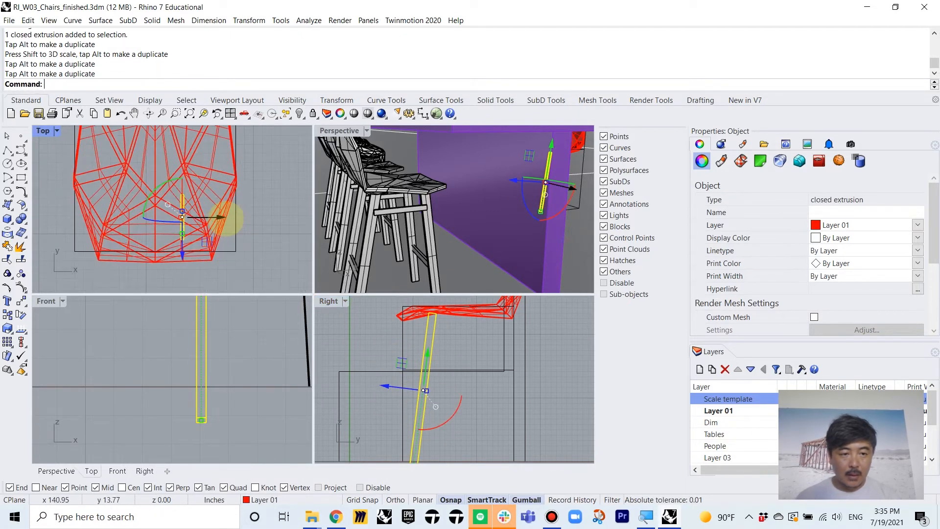
{"action": "left_click_drag", "start_coordinate": [215, 214], "coordinate": [246, 217]}
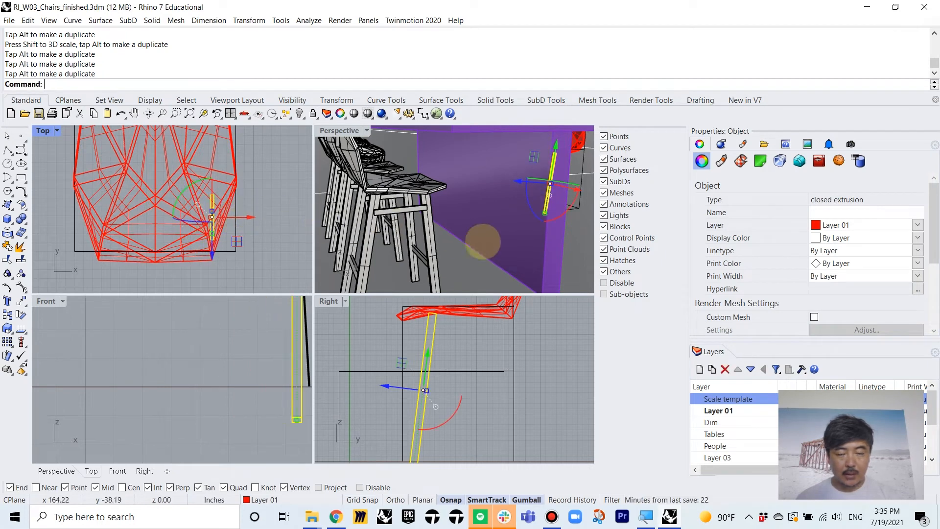
- Lengthen the leg and slide it along its axis so it passes up through the seat and still reaches below the floor
{"action": "scroll", "coordinate": [512, 234], "scroll_direction": "down", "scroll_amount": 8}
{"action": "right_click_drag", "start_coordinate": [568, 216], "coordinate": [468, 255]}
{"action": "scroll", "coordinate": [440, 218], "scroll_direction": "up", "scroll_amount": 9}
{"action": "right_click_drag", "start_coordinate": [468, 256], "coordinate": [520, 182]}
{"action": "scroll", "coordinate": [399, 176], "scroll_direction": "up", "scroll_amount": 8}
{"action": "scroll", "coordinate": [451, 347], "scroll_direction": "down", "scroll_amount": 4}
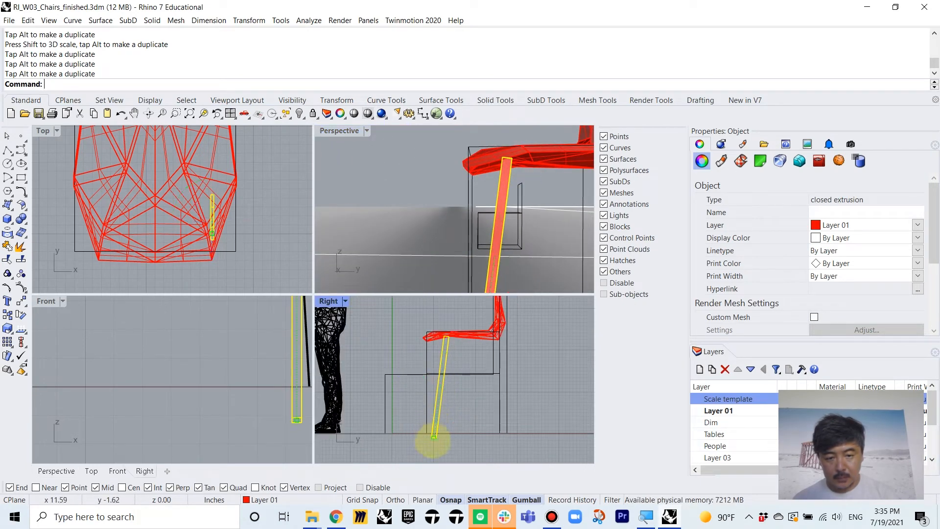
{"action": "left_click_drag", "start_coordinate": [434, 437], "coordinate": [442, 387]}
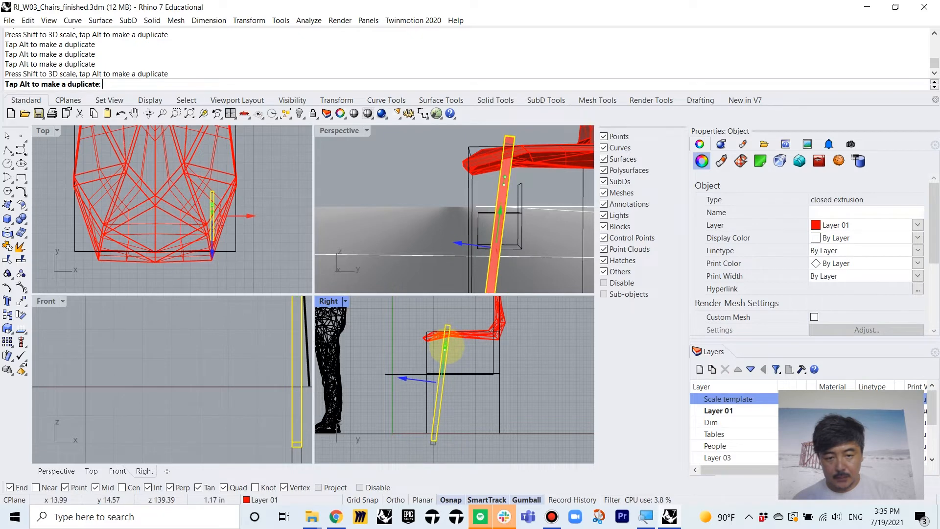
{"action": "left_click", "coordinate": [411, 304]}
- Mirror the front leg across a vertical plane in the Right view and move the copy under the rear of the seat
{"action": "left_click", "coordinate": [441, 359]}
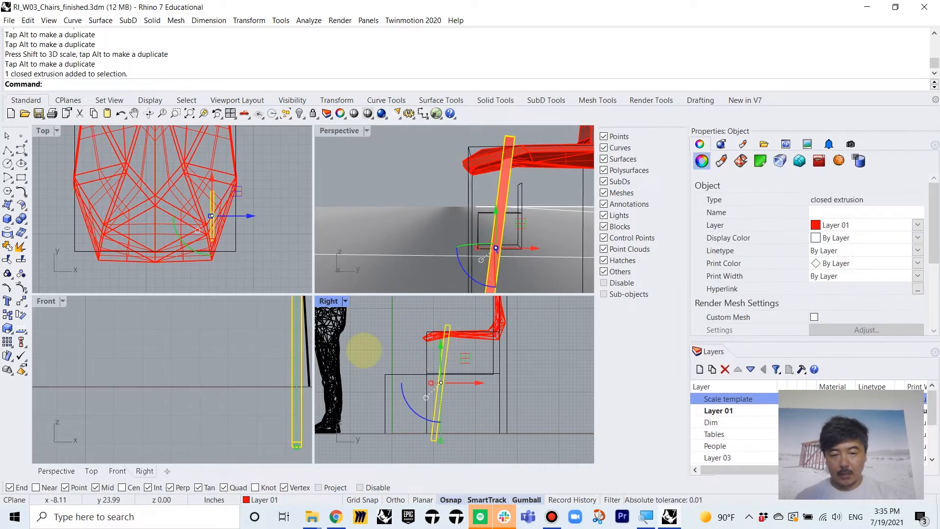
{"action": "key", "text": "Return"}
{"action": "left_click", "coordinate": [461, 338]}
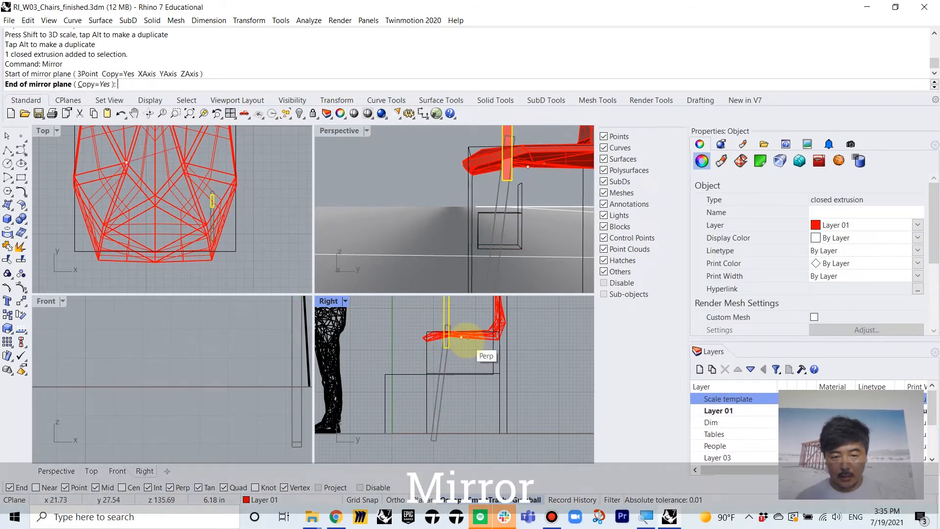
{"action": "left_click", "coordinate": [461, 358]}
{"action": "left_click", "coordinate": [480, 362]}
{"action": "left_click_drag", "start_coordinate": [507, 383], "coordinate": [526, 387]}
- Select the front and rear legs and mirror both across the chair's vertical centreline in the Top view
{"action": "left_click", "coordinate": [442, 369], "text": "shift"}
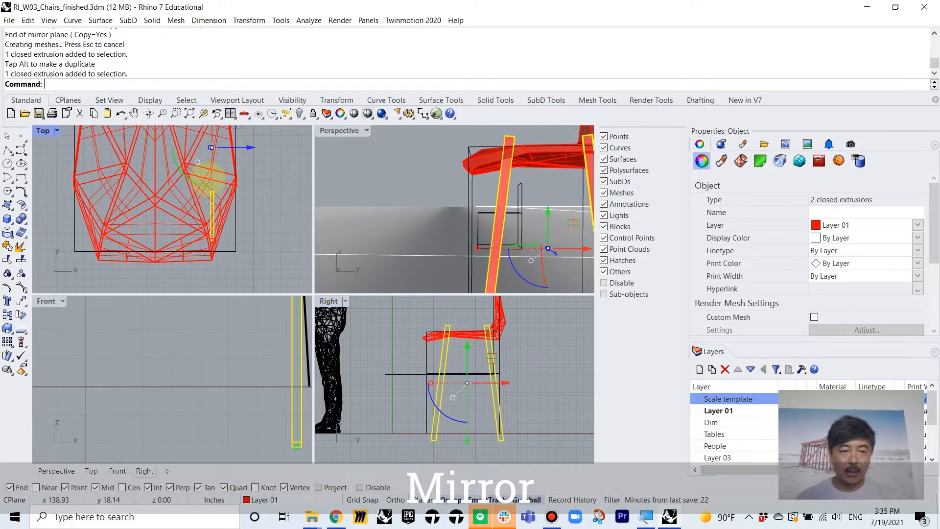
{"action": "scroll", "coordinate": [206, 182], "scroll_direction": "down", "scroll_amount": 3}
{"action": "key", "text": "Return"}
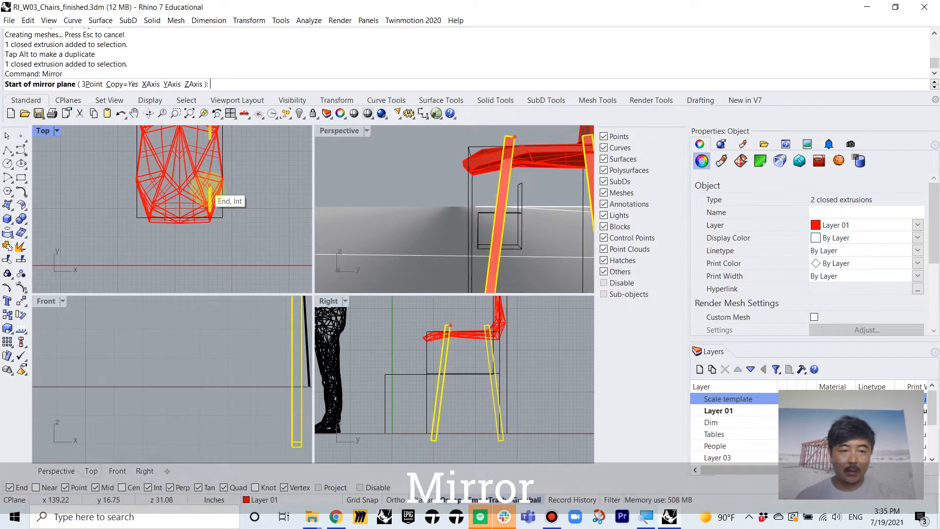
{"action": "left_click", "coordinate": [179, 224]}
{"action": "left_click", "coordinate": [178, 247]}
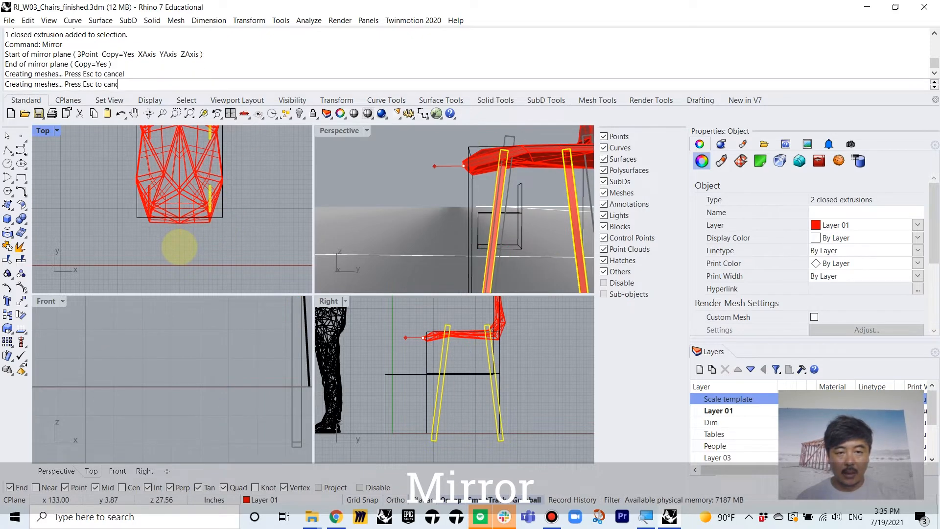
- Select all four legs and split them using the chair shell as the cutting object
{"action": "left_click", "coordinate": [428, 152]}
{"action": "scroll", "coordinate": [557, 209], "scroll_direction": "down", "scroll_amount": 5}
{"action": "right_click_drag", "start_coordinate": [555, 210], "coordinate": [476, 191]}
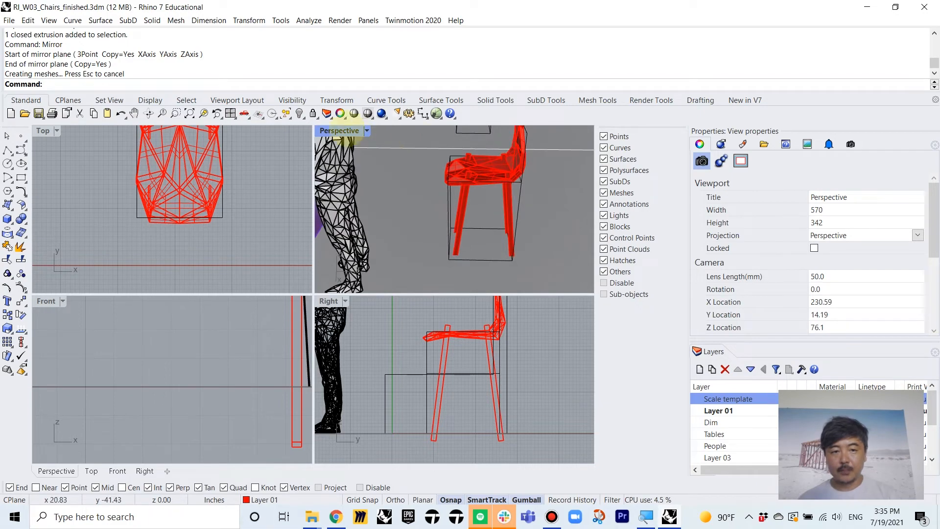
{"action": "double_click", "coordinate": [348, 132]}
{"action": "right_click_drag", "start_coordinate": [336, 193], "coordinate": [324, 264]}
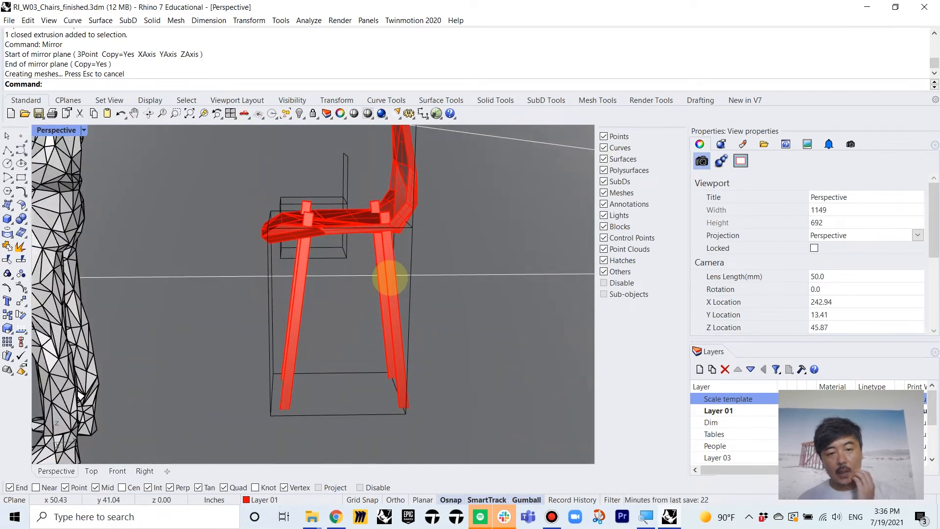
{"action": "left_click", "coordinate": [387, 277]}
{"action": "left_click", "coordinate": [381, 274], "text": "shift"}
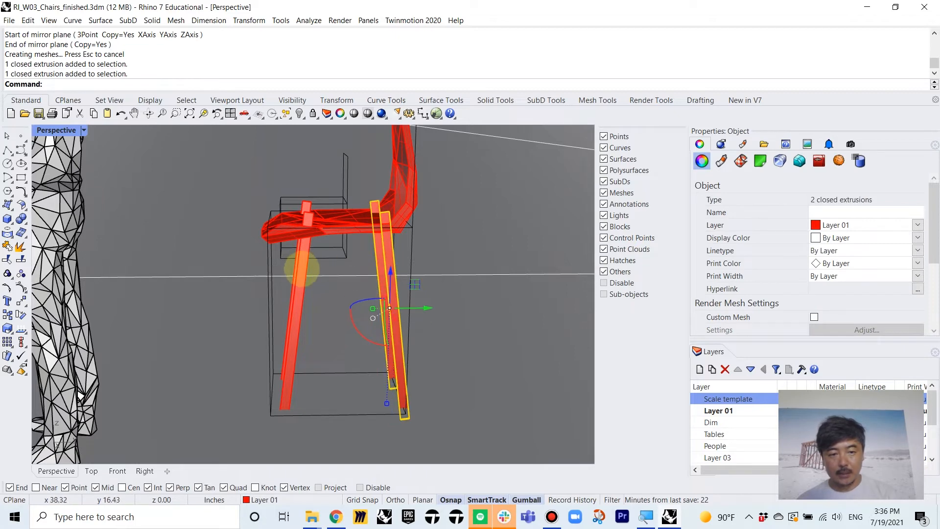
{"action": "left_click", "coordinate": [301, 268], "text": "shift"}
{"action": "right_click_drag", "start_coordinate": [301, 268], "coordinate": [305, 278]}
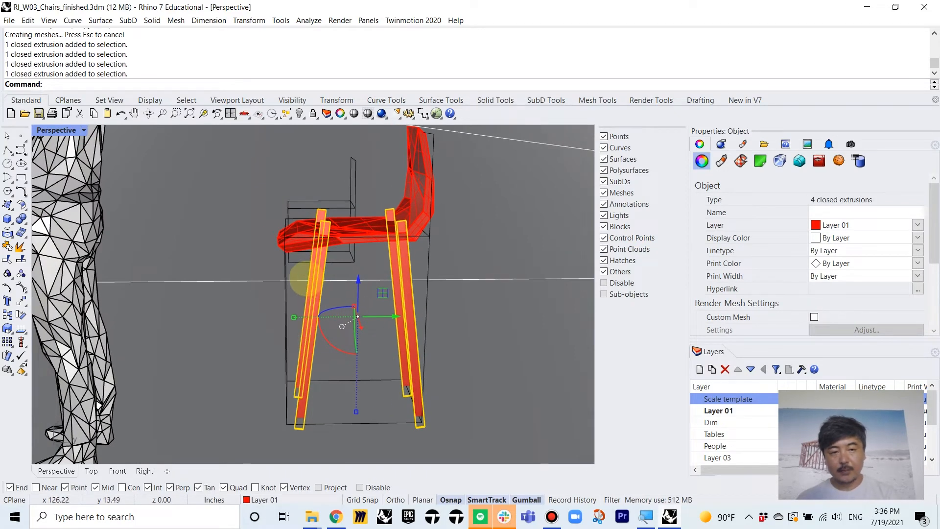
{"action": "type", "text": "Split"}
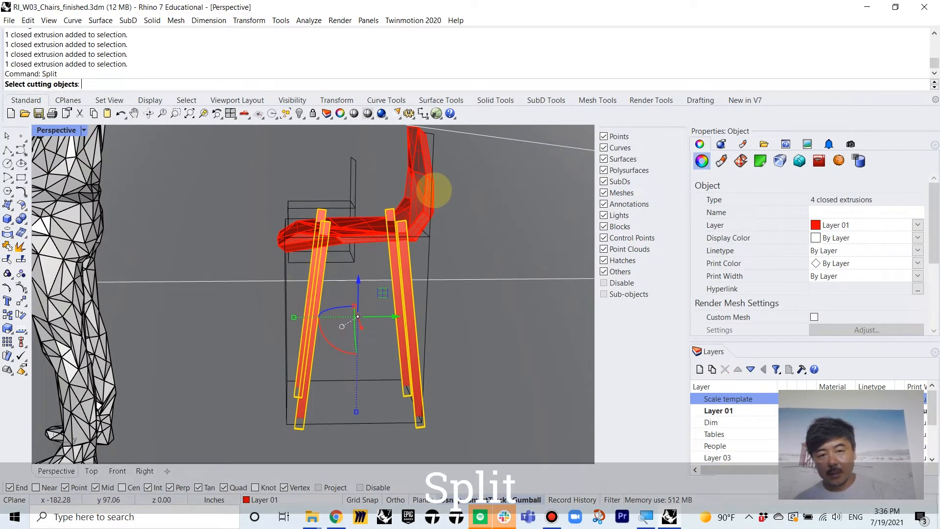
{"action": "left_click", "coordinate": [433, 190]}
{"action": "key", "text": "Return"}
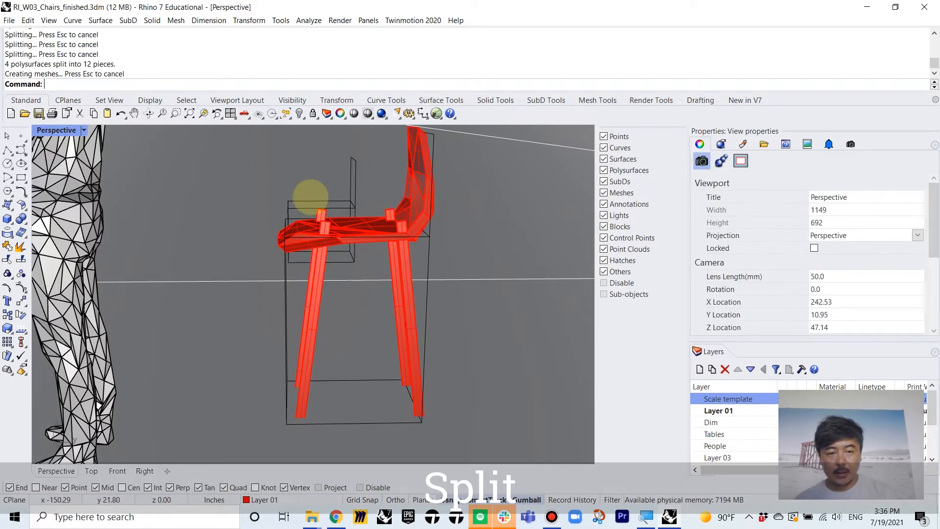
- Delete the split-off leg pieces inside and above the seat
{"action": "right_click_drag", "start_coordinate": [341, 212], "coordinate": [336, 205]}
{"action": "left_click_drag", "start_coordinate": [265, 176], "coordinate": [418, 254]}
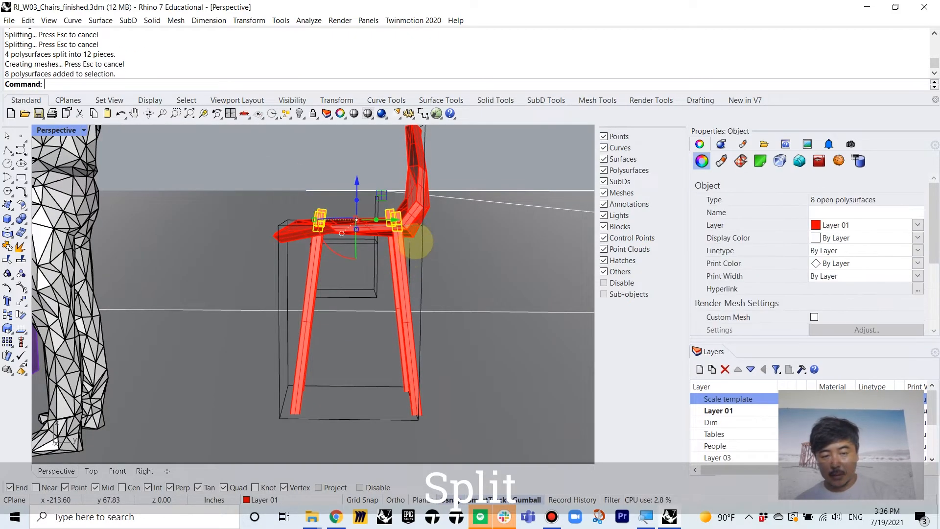
{"action": "key", "text": "Delete"}
{"action": "right_click_drag", "start_coordinate": [430, 245], "coordinate": [420, 237]}
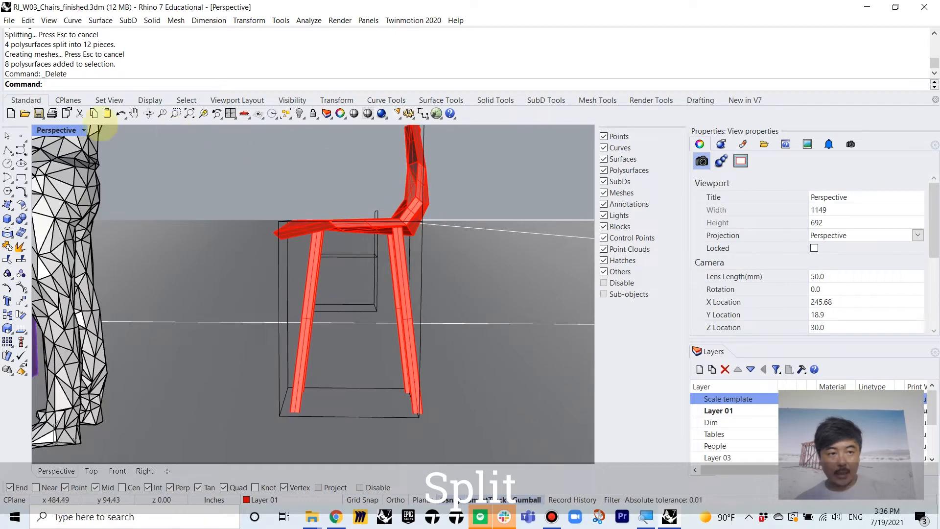
- Draw a straight polyline along the floor line in the Right view, extending past both the front and rear legs
{"action": "double_click", "coordinate": [57, 130]}
{"action": "left_click", "coordinate": [251, 389]}
{"action": "left_click", "coordinate": [443, 419]}
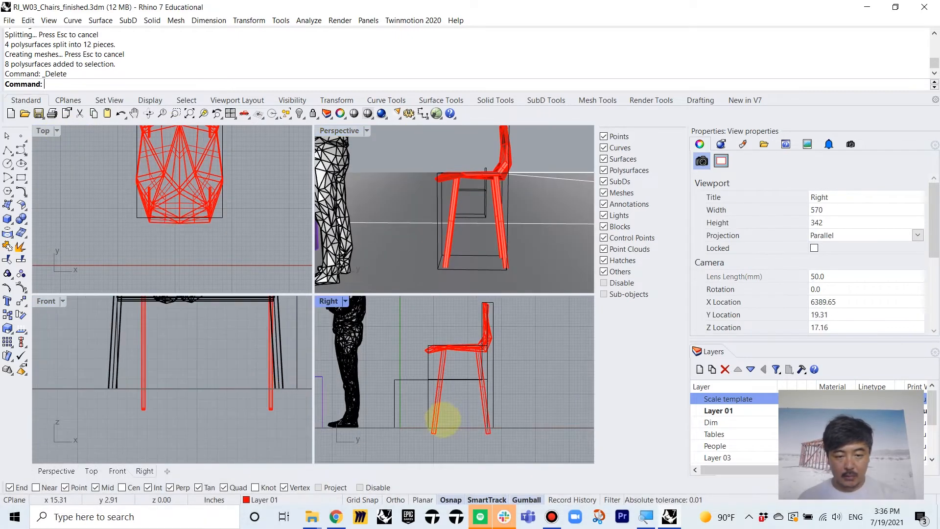
{"action": "left_click", "coordinate": [7, 149]}
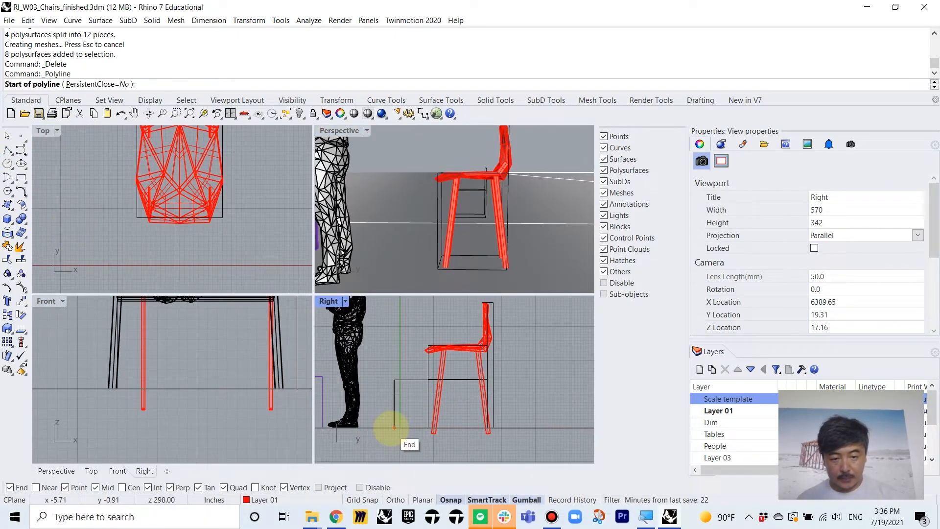
{"action": "left_click", "coordinate": [394, 428]}
{"action": "left_click", "coordinate": [533, 427]}
{"action": "key", "text": "Return"}
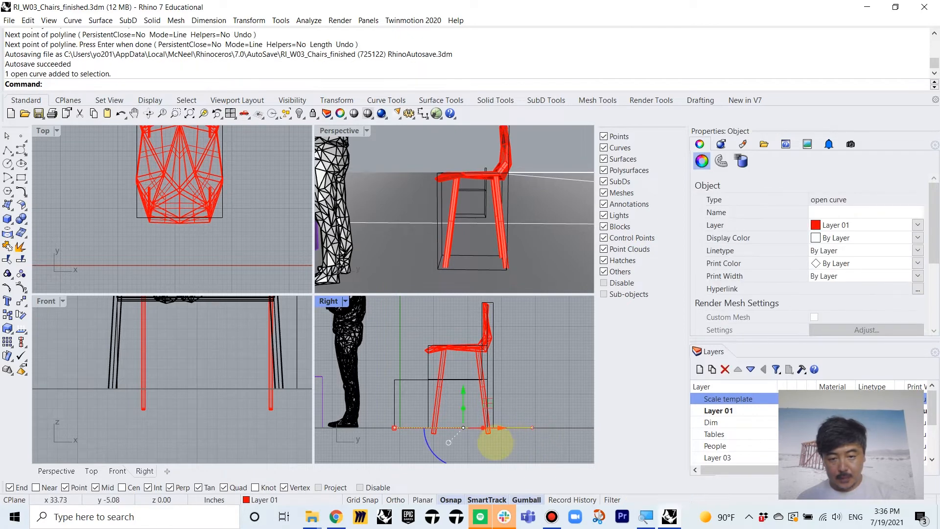
- Trim the front and rear leg ends below the floor using the floor line as the cutting object
{"action": "scroll", "coordinate": [470, 426], "scroll_direction": "up", "scroll_amount": 5}
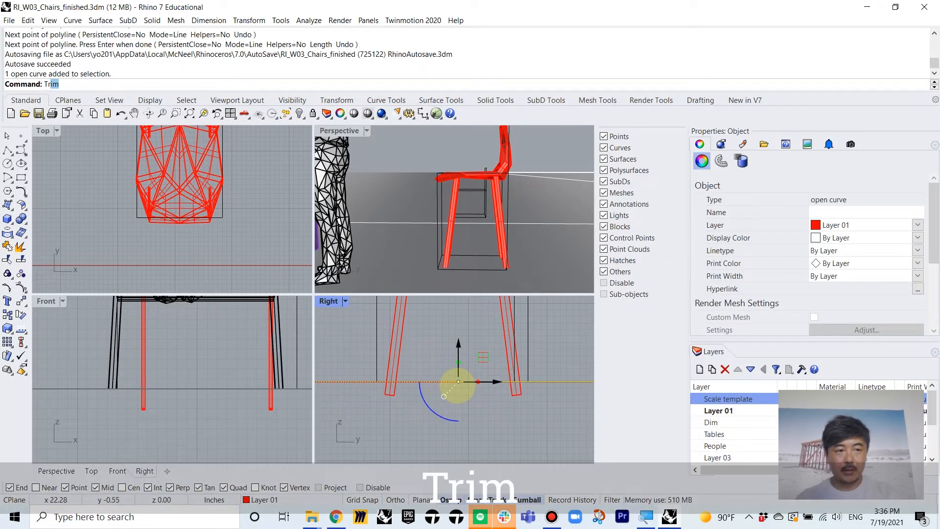
{"action": "type", "text": "Tr"}
{"action": "key", "text": "Return"}
{"action": "double_click", "coordinate": [331, 303]}
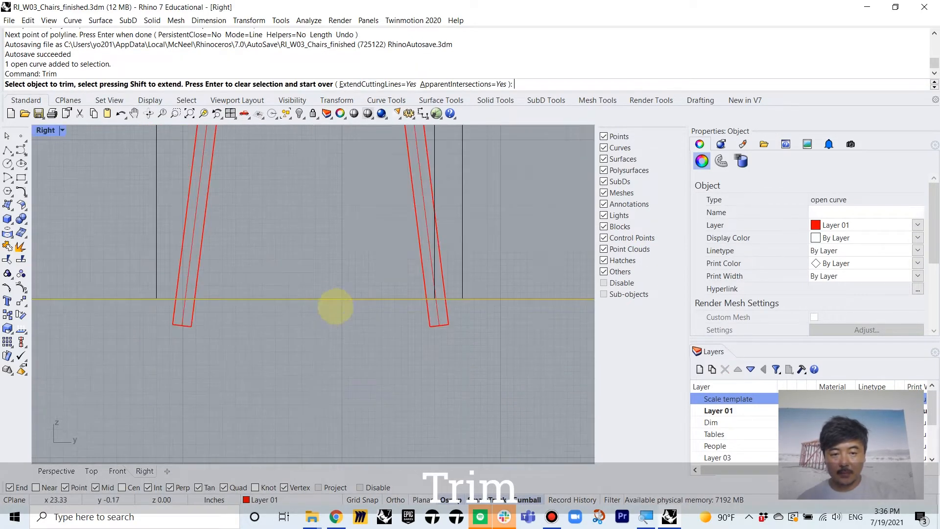
{"action": "left_click_drag", "start_coordinate": [164, 322], "coordinate": [165, 322]}
{"action": "left_click_drag", "start_coordinate": [477, 361], "coordinate": [400, 324]}
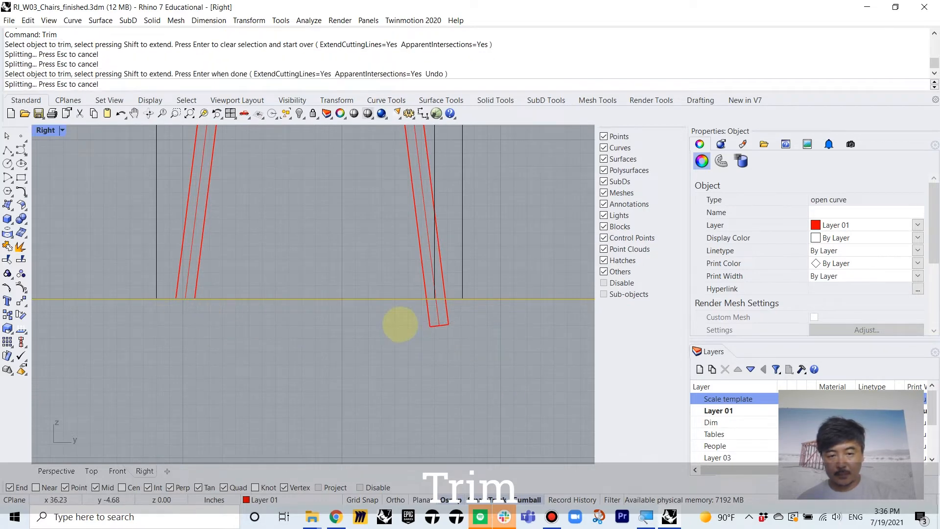
{"action": "key", "text": "Return"}
{"action": "scroll", "coordinate": [380, 181], "scroll_direction": "down", "scroll_amount": 5}
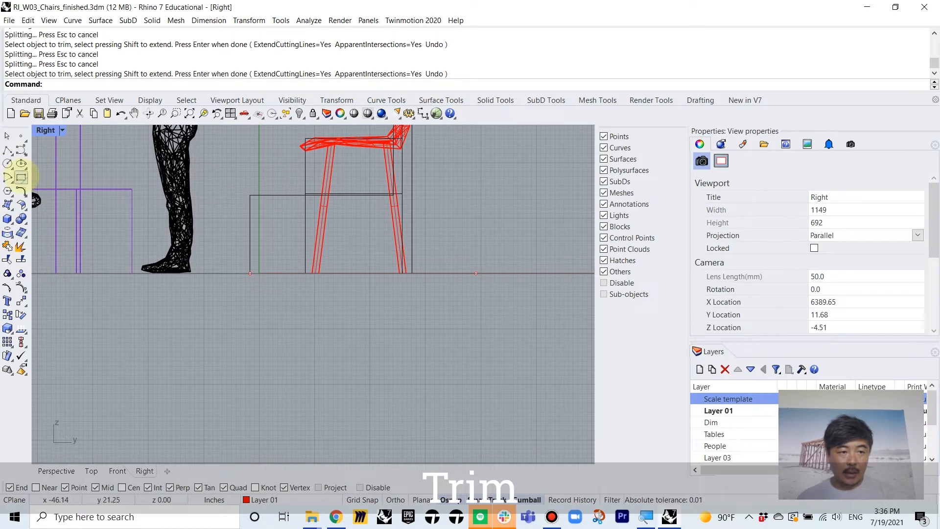
- Draw a thin horizontal box rail from the front leg to the rear leg in the Right view, setting its thickness in the Top view
{"action": "left_click", "coordinate": [7, 219]}
{"action": "scroll", "coordinate": [323, 213], "scroll_direction": "up", "scroll_amount": 4}
{"action": "left_click", "coordinate": [338, 212]}
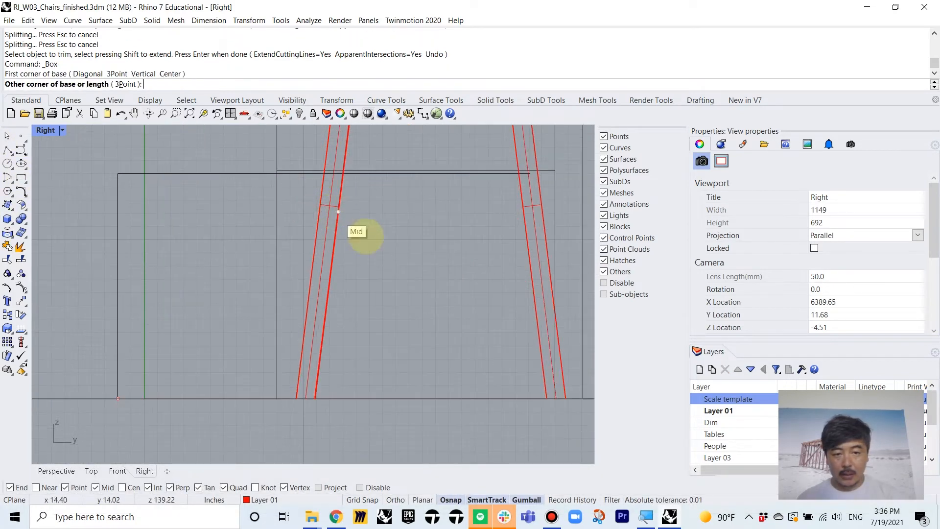
{"action": "left_click", "coordinate": [524, 222]}
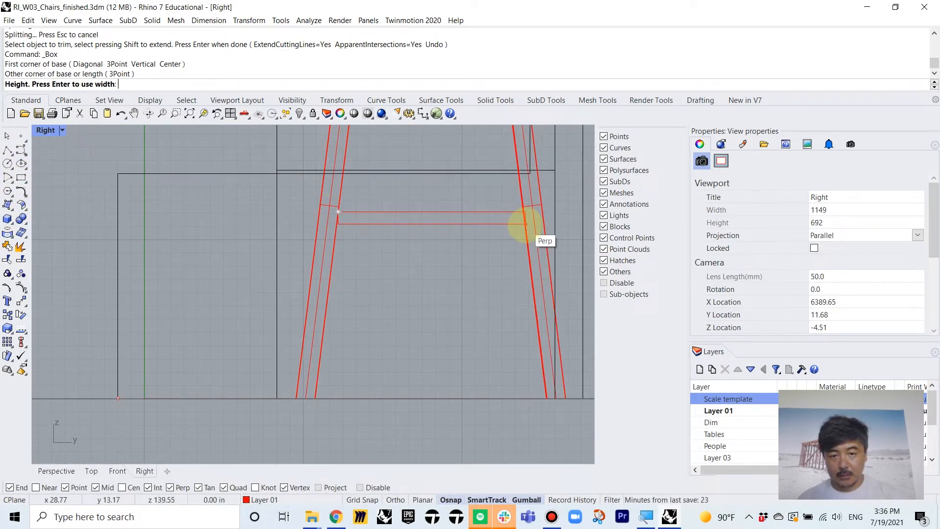
{"action": "double_click", "coordinate": [43, 131]}
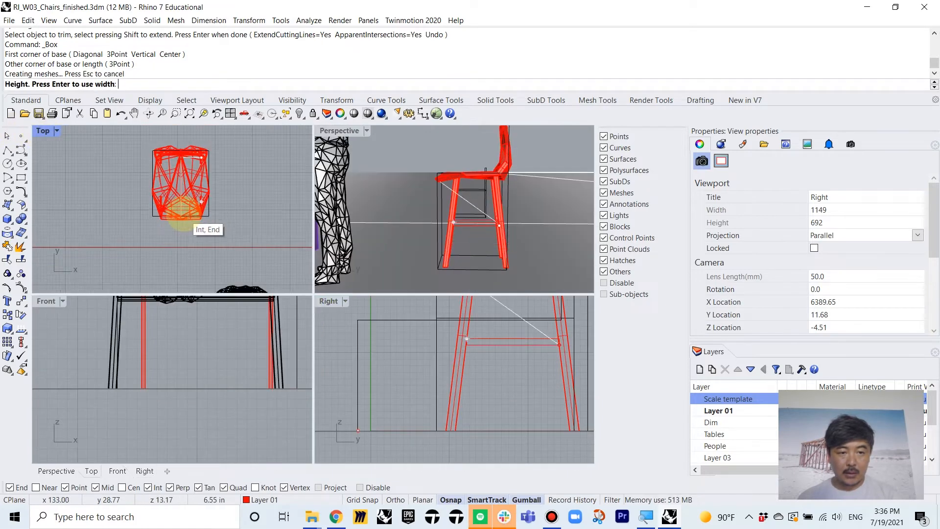
{"action": "scroll", "coordinate": [210, 193], "scroll_direction": "down", "scroll_amount": 3}
{"action": "scroll", "coordinate": [209, 199], "scroll_direction": "up", "scroll_amount": 8}
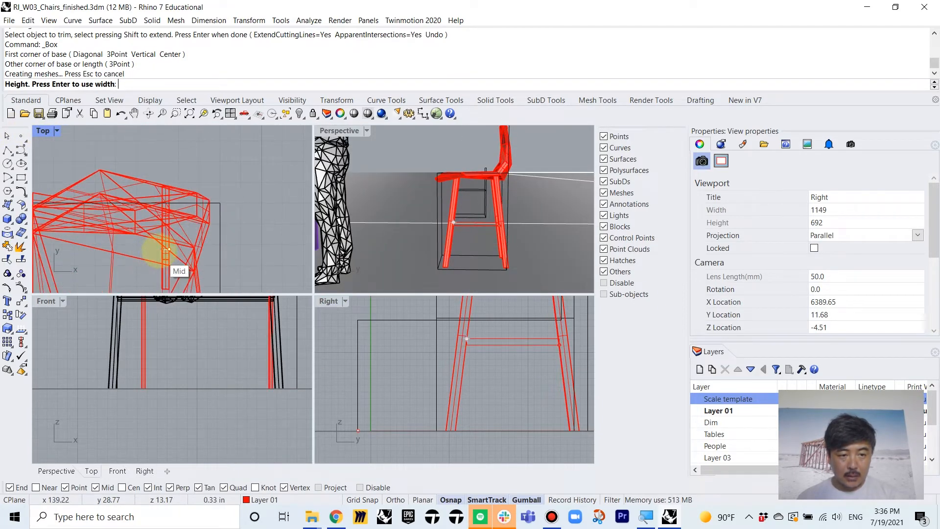
{"action": "scroll", "coordinate": [164, 249], "scroll_direction": "up", "scroll_amount": 3}
{"action": "left_click", "coordinate": [190, 240]}
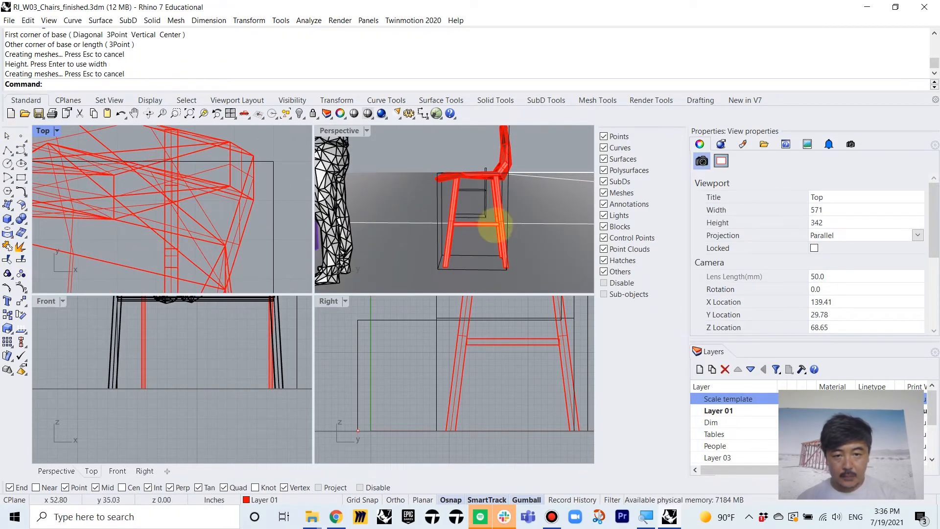
- Select the new side rail and lengthen it along the chair's depth so both ends run into the legs
{"action": "left_click", "coordinate": [494, 225]}
{"action": "scroll", "coordinate": [487, 374], "scroll_direction": "up", "scroll_amount": 5}
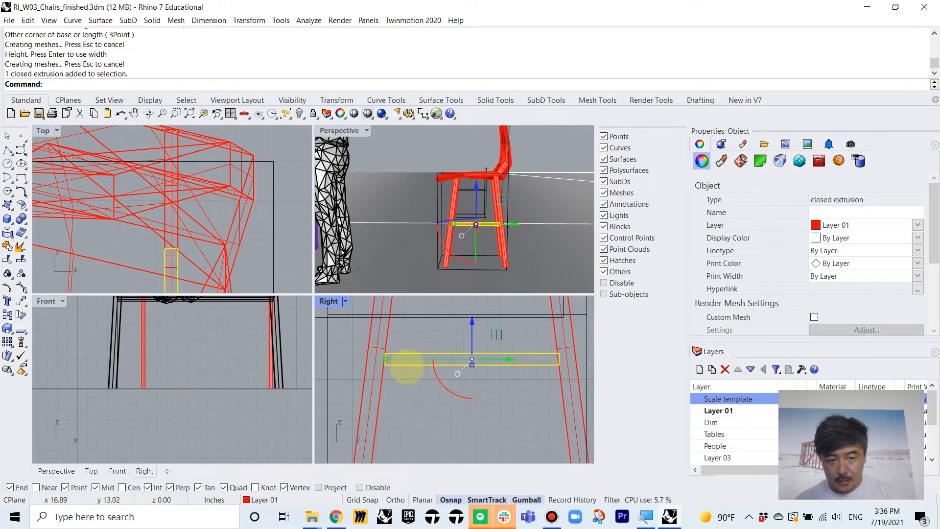
{"action": "left_click_drag", "start_coordinate": [385, 358], "coordinate": [378, 361]}
{"action": "scroll", "coordinate": [449, 406], "scroll_direction": "down", "scroll_amount": 4}
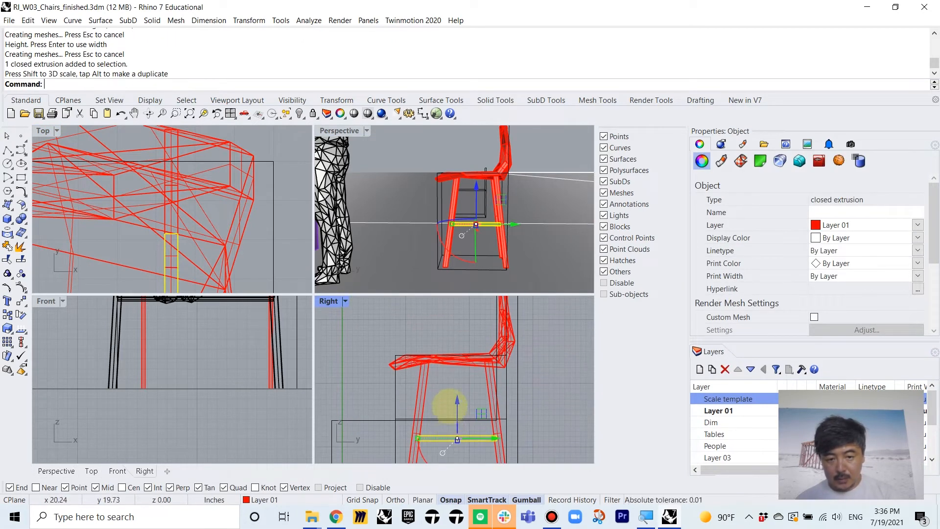
- Raise the side rail closer to the seat and shorten it so its ends stay within the front and rear legs
{"action": "left_click_drag", "start_coordinate": [457, 400], "coordinate": [462, 358]}
{"action": "scroll", "coordinate": [429, 391], "scroll_direction": "up", "scroll_amount": 4}
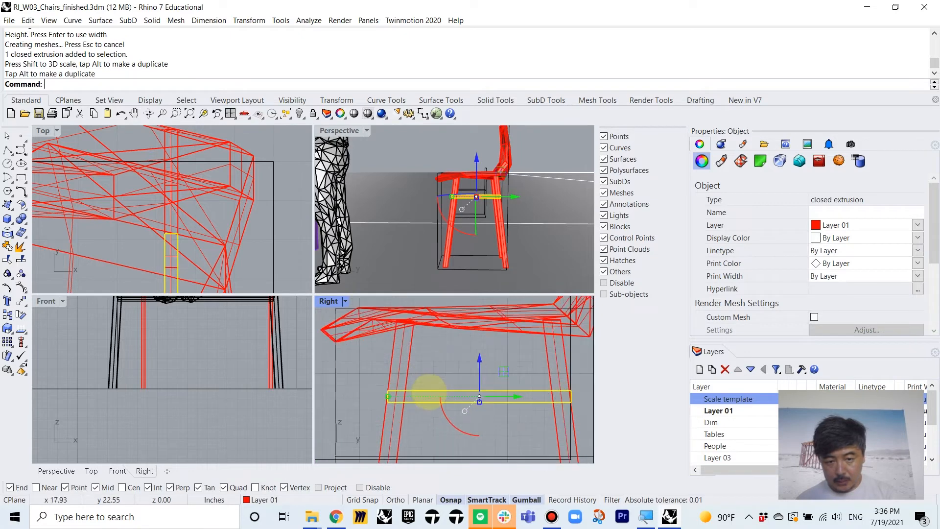
{"action": "left_click_drag", "start_coordinate": [387, 395], "coordinate": [396, 395]}
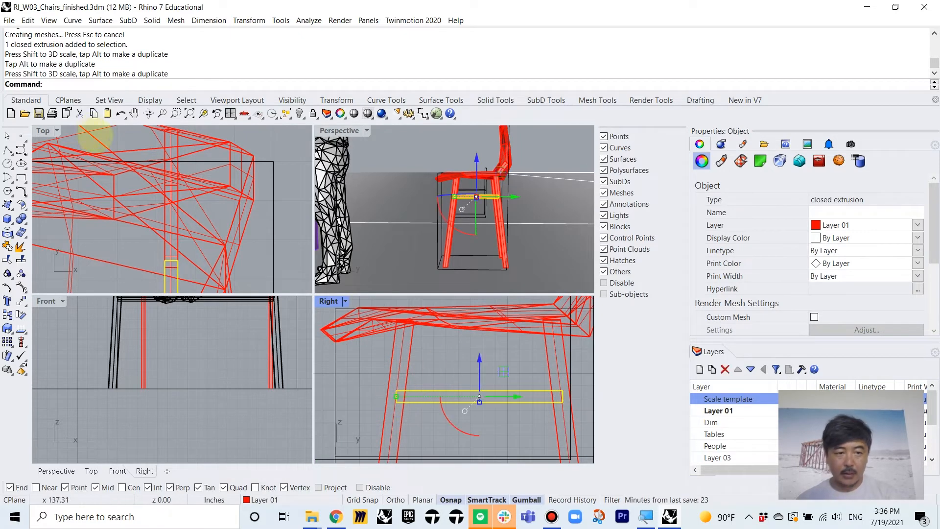
- Mirror a copy of the side rail across the chair's vertical centreline in the Top view
{"action": "scroll", "coordinate": [95, 137], "scroll_direction": "down", "scroll_amount": 5}
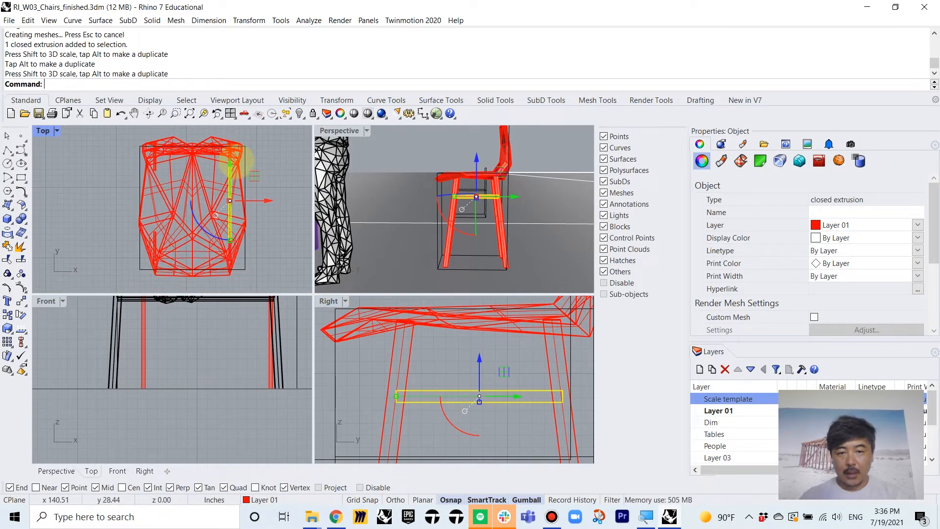
{"action": "type", "text": "Mirror"}
{"action": "key", "text": "Return"}
{"action": "left_click", "coordinate": [192, 137]}
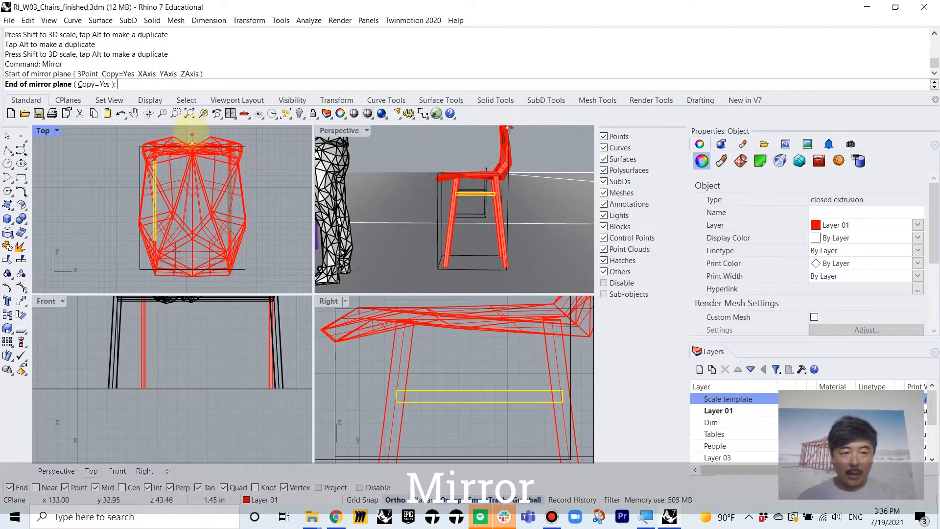
{"action": "left_click", "coordinate": [198, 133]}
{"action": "left_click", "coordinate": [420, 145]}
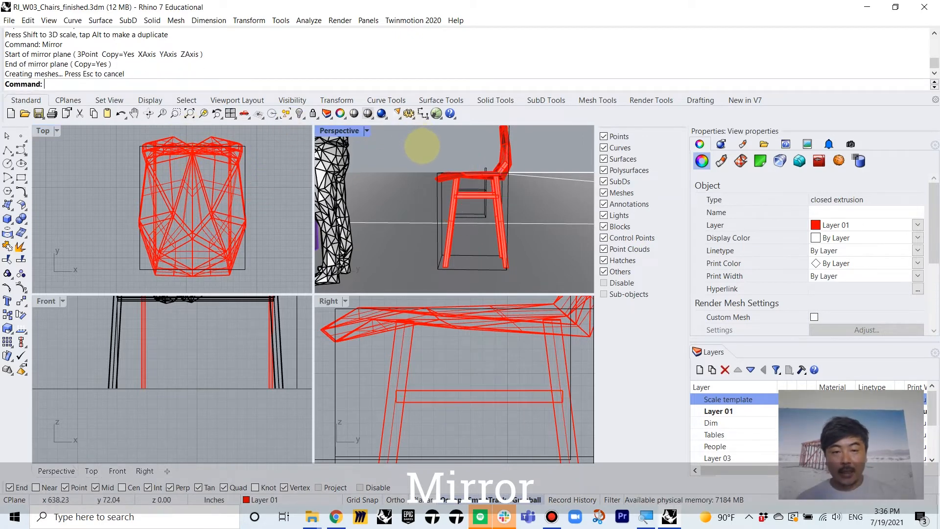
- Move the seated woman figure away from the table chairs and rotate her to face the same way as the new chair
{"action": "scroll", "coordinate": [429, 208], "scroll_direction": "down", "scroll_amount": 5}
{"action": "right_click_drag", "start_coordinate": [430, 208], "coordinate": [532, 215]}
{"action": "right_click_drag", "start_coordinate": [368, 194], "coordinate": [381, 228]}
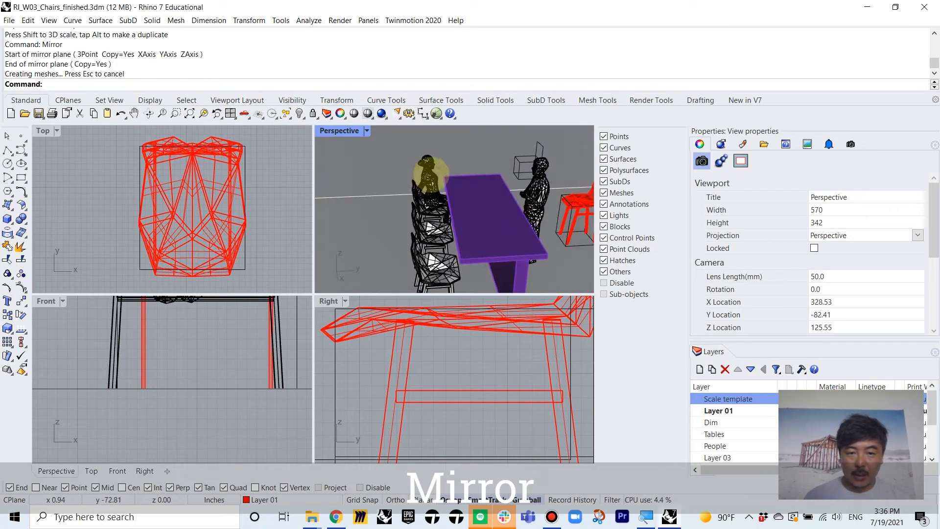
{"action": "left_click", "coordinate": [428, 173]}
{"action": "scroll", "coordinate": [166, 208], "scroll_direction": "down", "scroll_amount": 5}
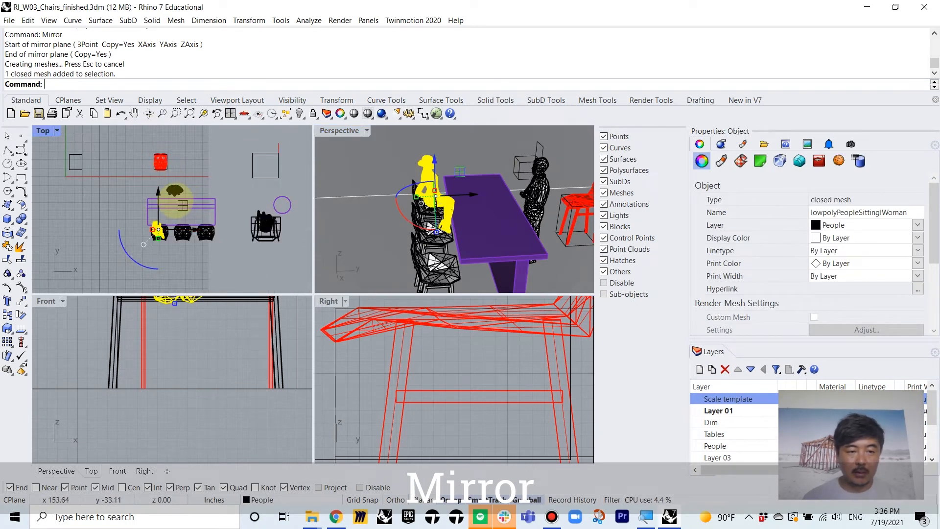
{"action": "left_click_drag", "start_coordinate": [183, 205], "coordinate": [154, 153]}
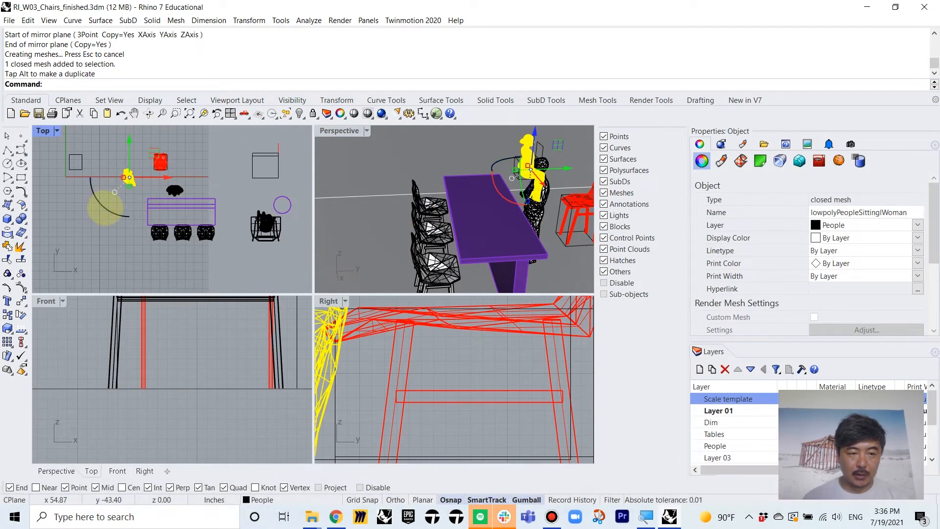
{"action": "left_click_drag", "start_coordinate": [105, 207], "coordinate": [163, 137]}
{"action": "scroll", "coordinate": [131, 173], "scroll_direction": "up", "scroll_amount": 7}
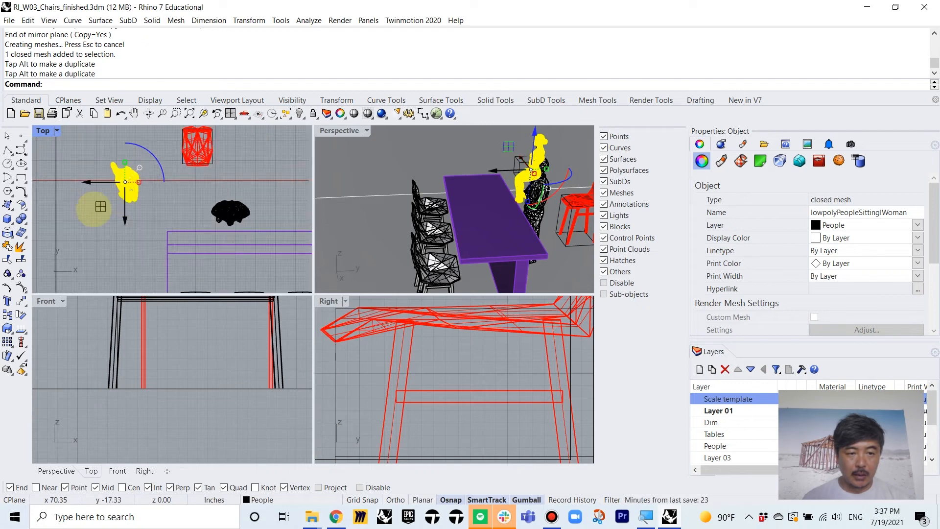
- Place the seated woman figure on the new chair and adjust her position in the Right view so she rests on the seat
{"action": "left_click_drag", "start_coordinate": [100, 206], "coordinate": [170, 174]}
{"action": "scroll", "coordinate": [507, 333], "scroll_direction": "up", "scroll_amount": 5}
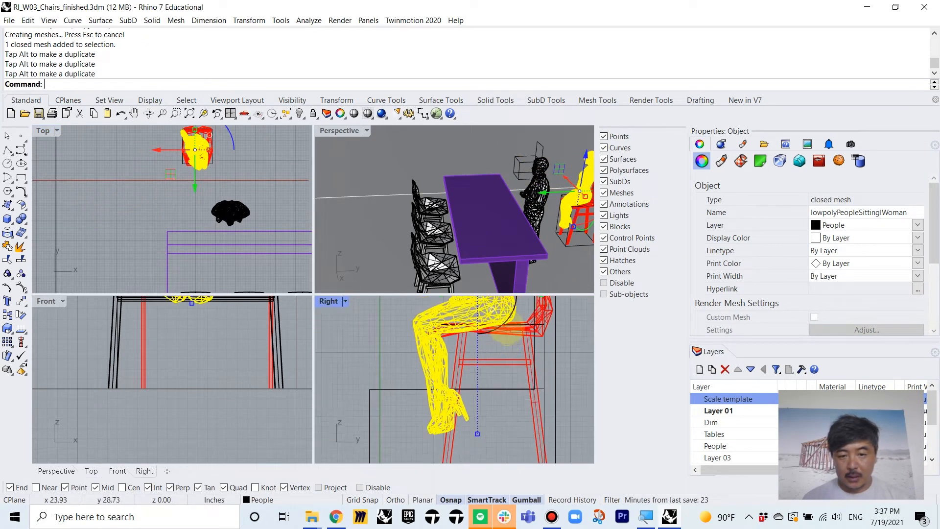
{"action": "scroll", "coordinate": [507, 333], "scroll_direction": "down", "scroll_amount": 5}
{"action": "left_click_drag", "start_coordinate": [461, 329], "coordinate": [440, 346]}
{"action": "scroll", "coordinate": [453, 358], "scroll_direction": "up", "scroll_amount": 8}
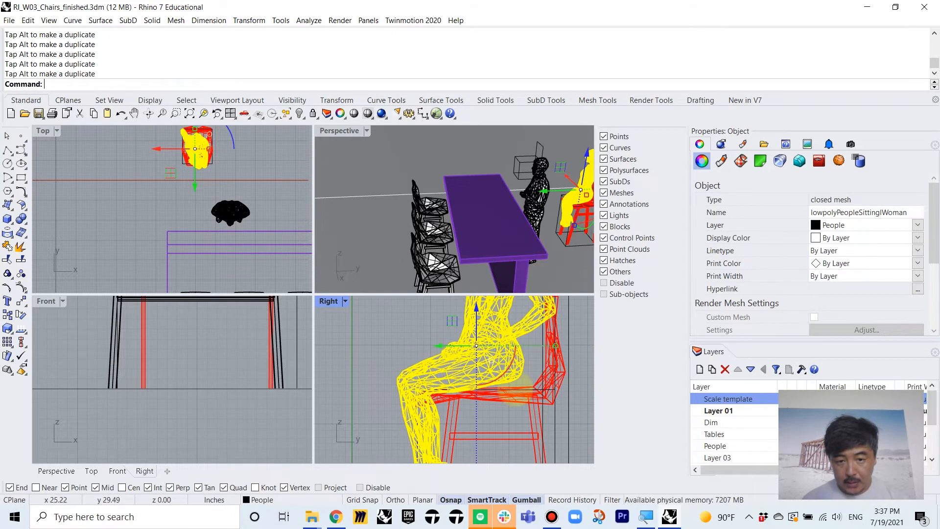
- Select only one of the two side rails under the seat in the Right view
{"action": "right_click_drag", "start_coordinate": [479, 412], "coordinate": [475, 359]}
{"action": "left_click_drag", "start_coordinate": [500, 369], "coordinate": [490, 385]}
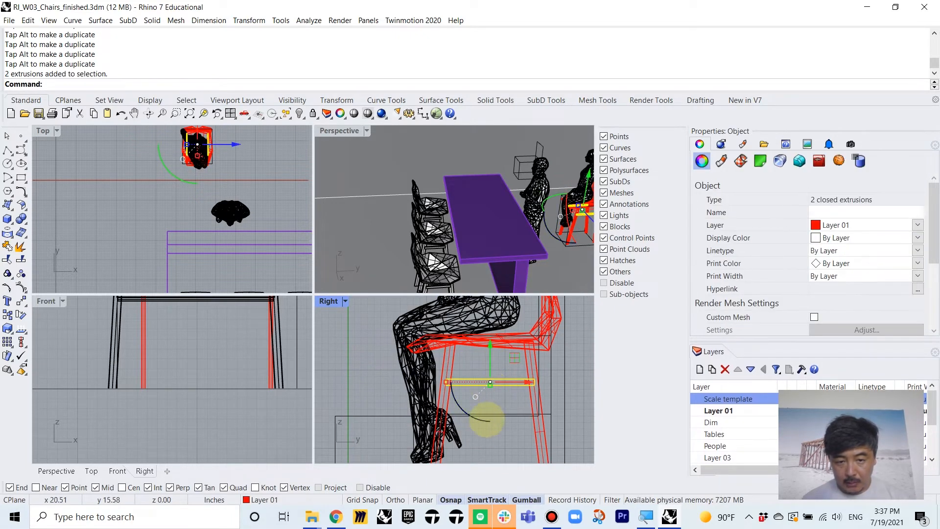
{"action": "left_click", "coordinate": [473, 417]}
{"action": "left_click", "coordinate": [490, 384]}
{"action": "left_click", "coordinate": [525, 425]}
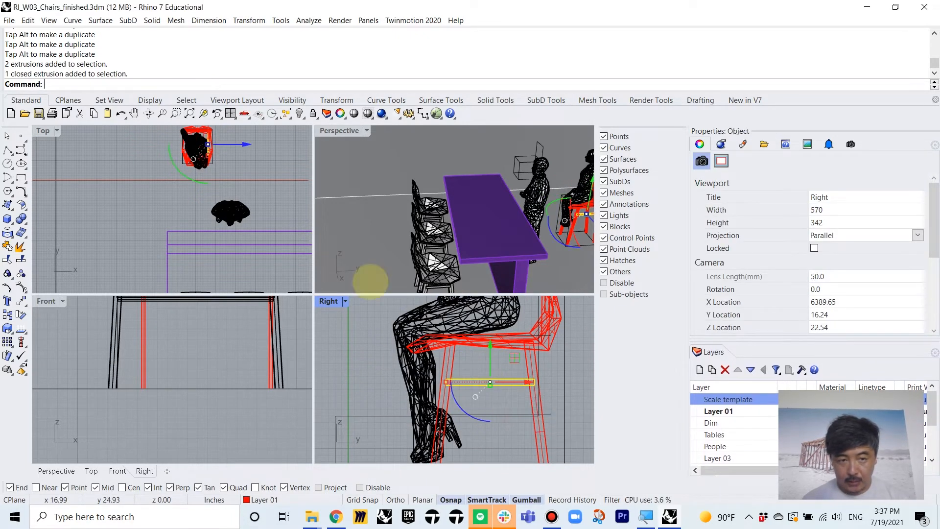
{"action": "right_click_drag", "start_coordinate": [184, 155], "coordinate": [193, 177]}
{"action": "left_click_drag", "start_coordinate": [243, 143], "coordinate": [230, 176]}
{"action": "key", "text": "ctrl+z"}
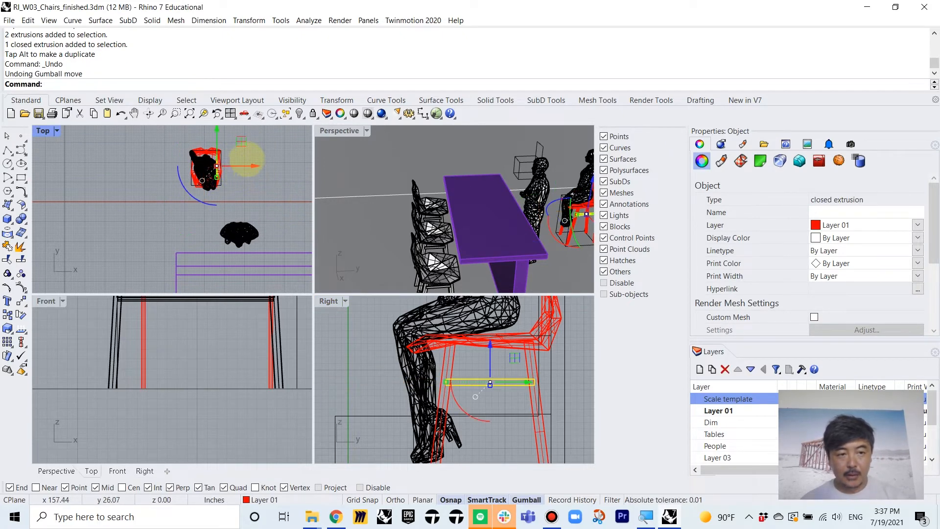
- Copy the selected side rail to open space in front of the chair and rotate the copy 90 degrees in the Top view
{"action": "type", "text": "c"}
{"action": "key", "text": "Return"}
{"action": "left_click", "coordinate": [216, 177]}
{"action": "left_click", "coordinate": [178, 221]}
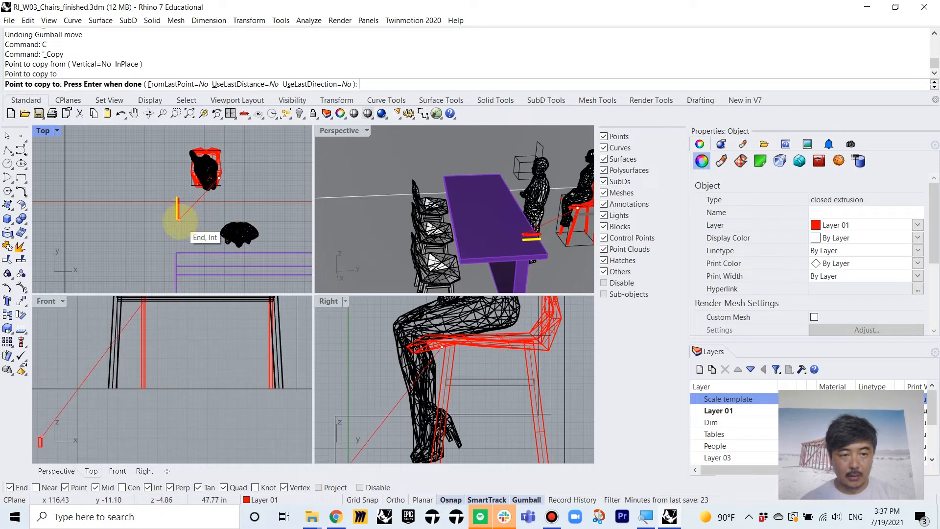
{"action": "key", "text": "Return"}
{"action": "left_click", "coordinate": [179, 222]}
{"action": "left_click_drag", "start_coordinate": [149, 239], "coordinate": [209, 205]}
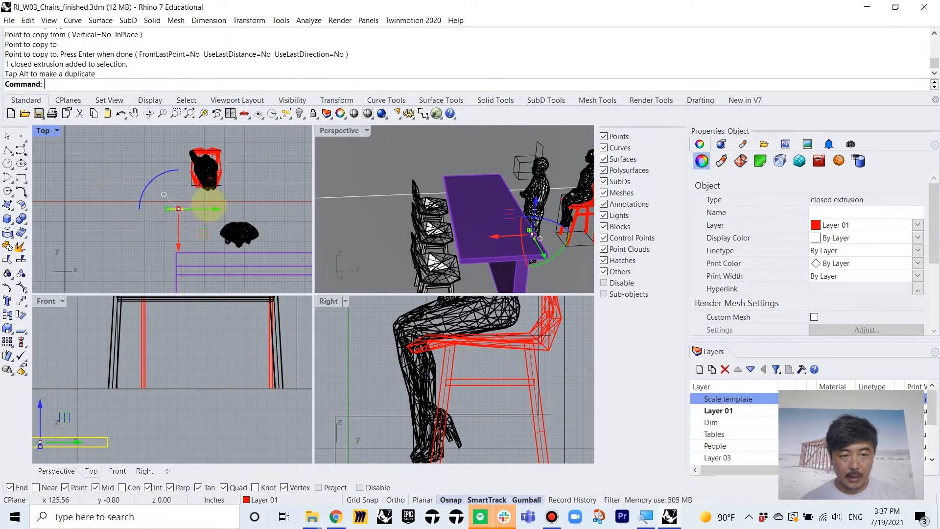
- Move the rotated rail between the front legs at the figure's foot height and centre it within the front leg's profile
{"action": "scroll", "coordinate": [130, 390], "scroll_direction": "down", "scroll_amount": 5}
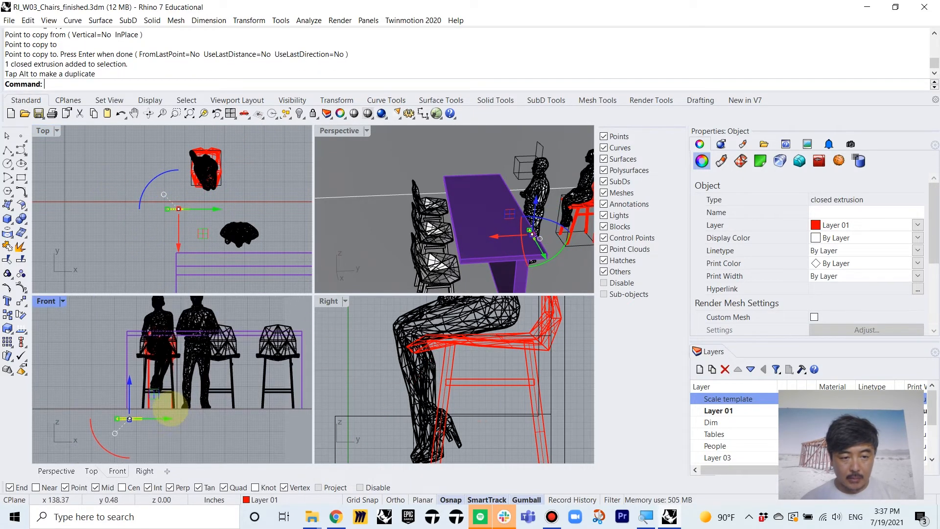
{"action": "left_click_drag", "start_coordinate": [141, 402], "coordinate": [180, 361]}
{"action": "scroll", "coordinate": [422, 378], "scroll_direction": "down", "scroll_amount": 6}
{"action": "right_click_drag", "start_coordinate": [425, 389], "coordinate": [441, 372]}
{"action": "left_click_drag", "start_coordinate": [349, 396], "coordinate": [393, 391]}
{"action": "scroll", "coordinate": [442, 355], "scroll_direction": "up", "scroll_amount": 8}
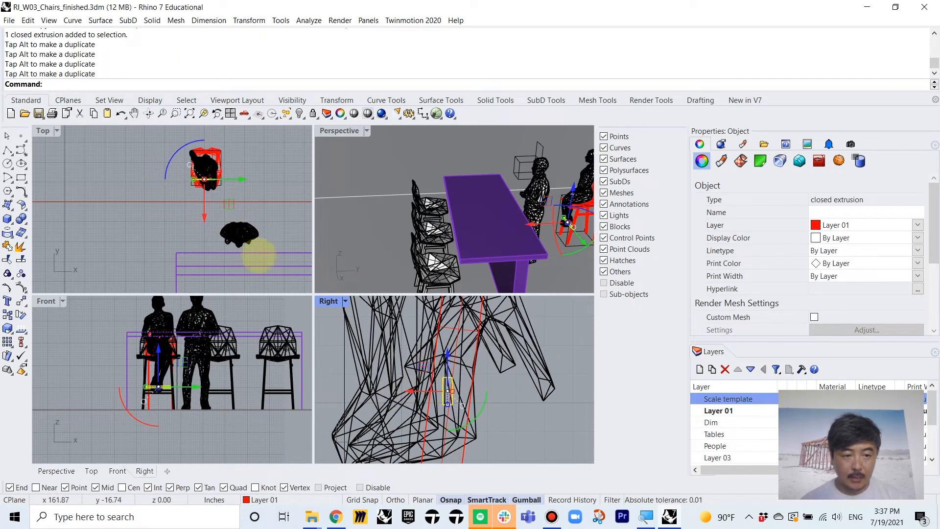
- Copy the front footrest rail horizontally about 15.75 in to the rear legs in the Right view
{"action": "scroll", "coordinate": [436, 372], "scroll_direction": "down", "scroll_amount": 5}
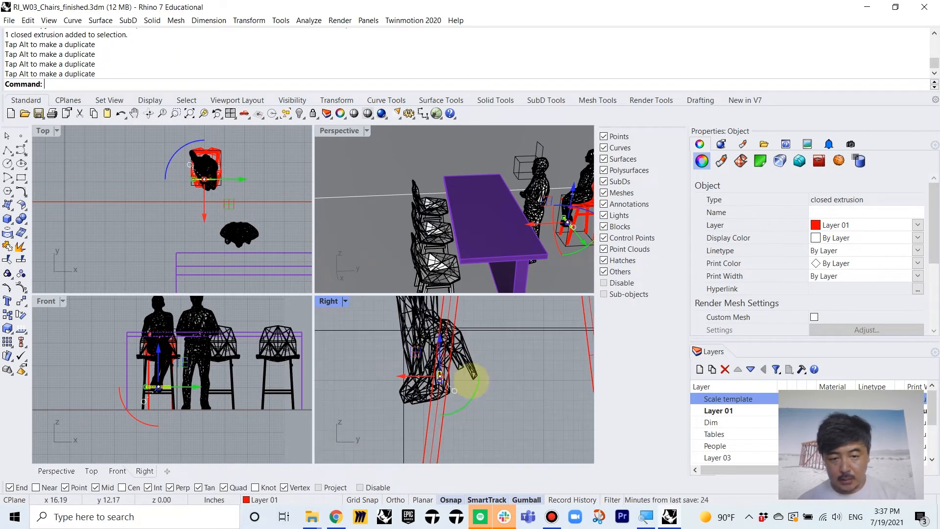
{"action": "type", "text": "c"}
{"action": "key", "text": "Return"}
{"action": "left_click", "coordinate": [490, 392]}
{"action": "right_click_drag", "start_coordinate": [556, 400], "coordinate": [384, 396]}
{"action": "scroll", "coordinate": [477, 383], "scroll_direction": "up", "scroll_amount": 8, "text": "shift"}
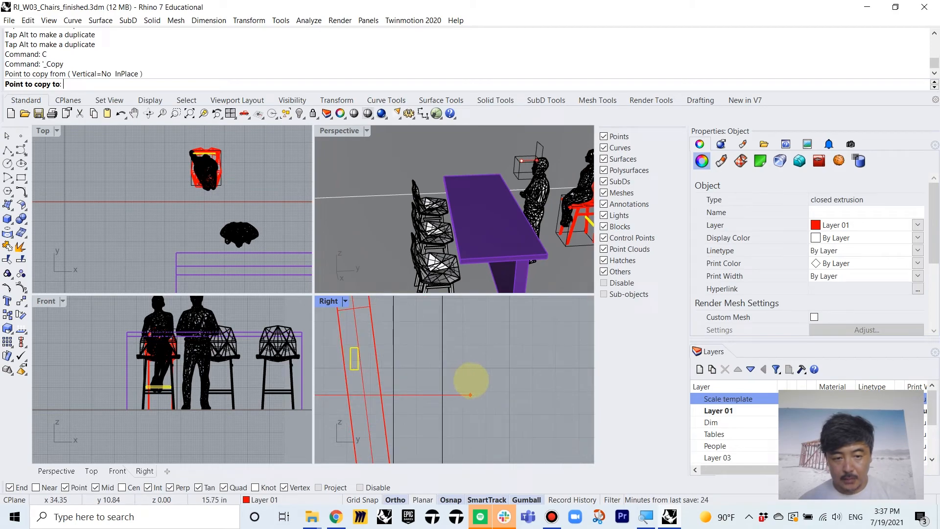
{"action": "left_click", "coordinate": [470, 395]}
{"action": "key", "text": "Return"}
- Examine the seated figure, the chair legs and the rails from several angles in the Perspective view
{"action": "double_click", "coordinate": [359, 131]}
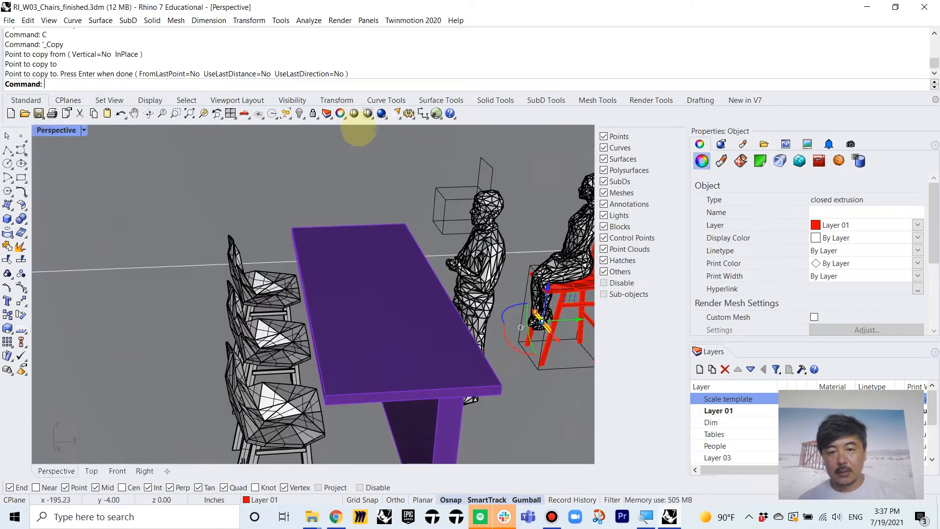
{"action": "left_click", "coordinate": [527, 176]}
{"action": "right_click_drag", "start_coordinate": [532, 226], "coordinate": [373, 218], "text": "shift"}
{"action": "scroll", "coordinate": [408, 267], "scroll_direction": "up", "scroll_amount": 5}
{"action": "right_click_drag", "start_coordinate": [402, 301], "coordinate": [327, 307]}
{"action": "right_click_drag", "start_coordinate": [435, 321], "coordinate": [295, 330]}
{"action": "scroll", "coordinate": [289, 329], "scroll_direction": "up", "scroll_amount": 2}
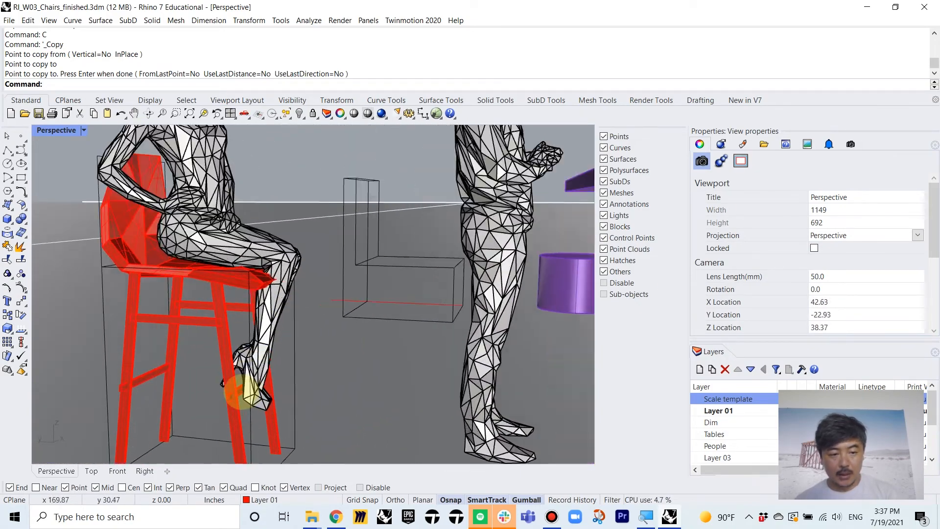
{"action": "right_click_drag", "start_coordinate": [240, 392], "coordinate": [254, 412]}
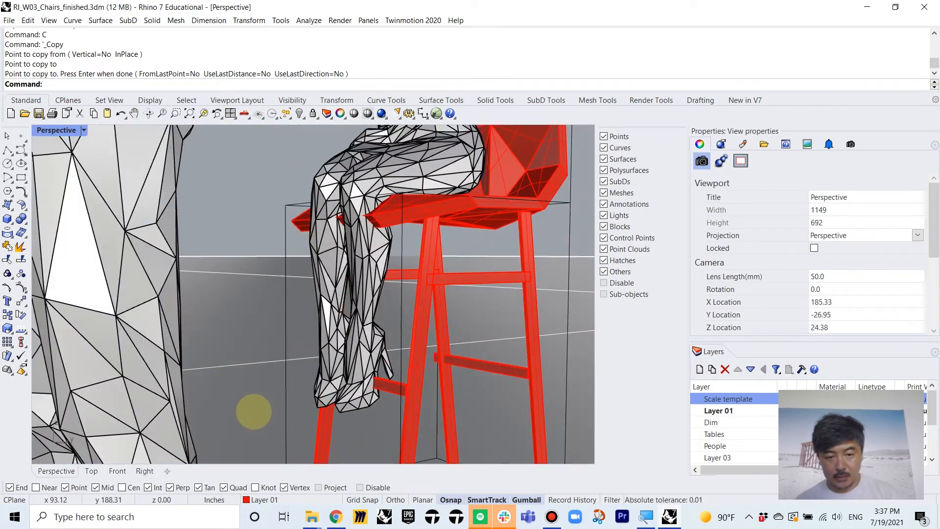
- Select the front and rear lower rails, then centre and lengthen them in the Front view so they reach the legs on both sides
{"action": "scroll", "coordinate": [372, 396], "scroll_direction": "up", "scroll_amount": 3}
{"action": "left_click", "coordinate": [378, 379]}
{"action": "left_click", "coordinate": [541, 355], "text": "shift"}
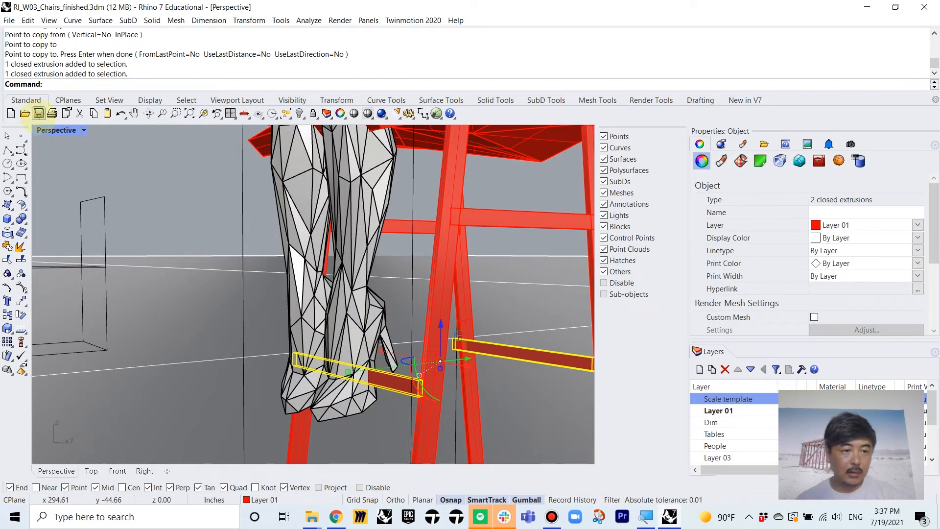
{"action": "double_click", "coordinate": [54, 130]}
{"action": "scroll", "coordinate": [146, 382], "scroll_direction": "up", "scroll_amount": 5}
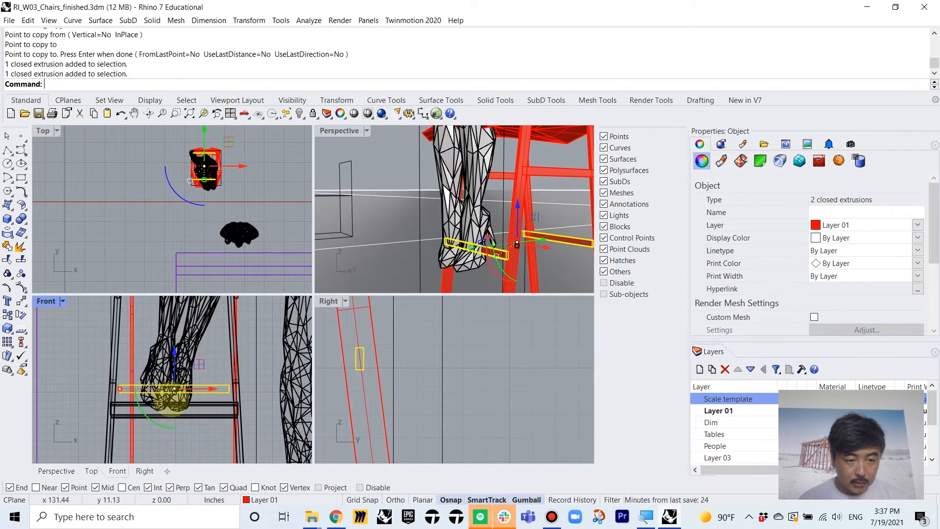
{"action": "left_click_drag", "start_coordinate": [196, 391], "coordinate": [211, 388]}
{"action": "scroll", "coordinate": [139, 390], "scroll_direction": "up", "scroll_amount": 2}
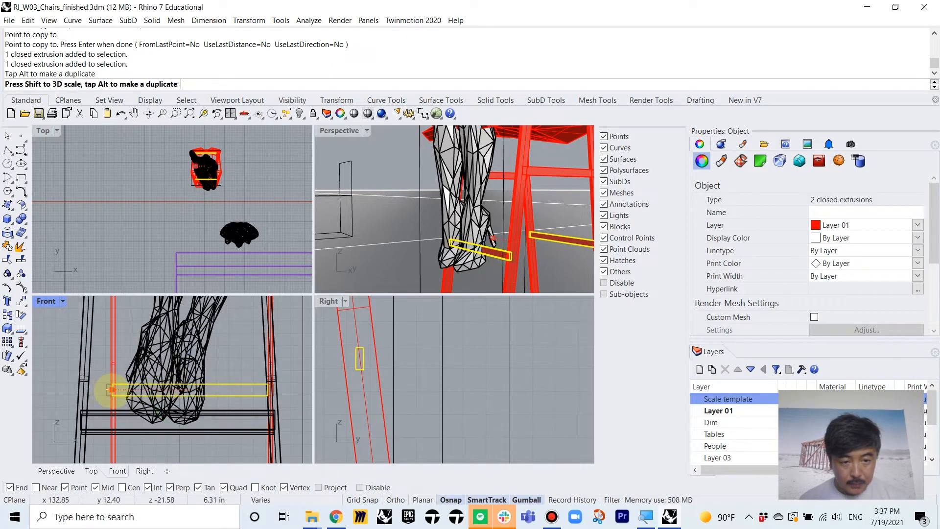
{"action": "left_click_drag", "start_coordinate": [112, 389], "coordinate": [113, 390]}
{"action": "left_click_drag", "start_coordinate": [211, 390], "coordinate": [212, 390]}
{"action": "left_click", "coordinate": [236, 354]}
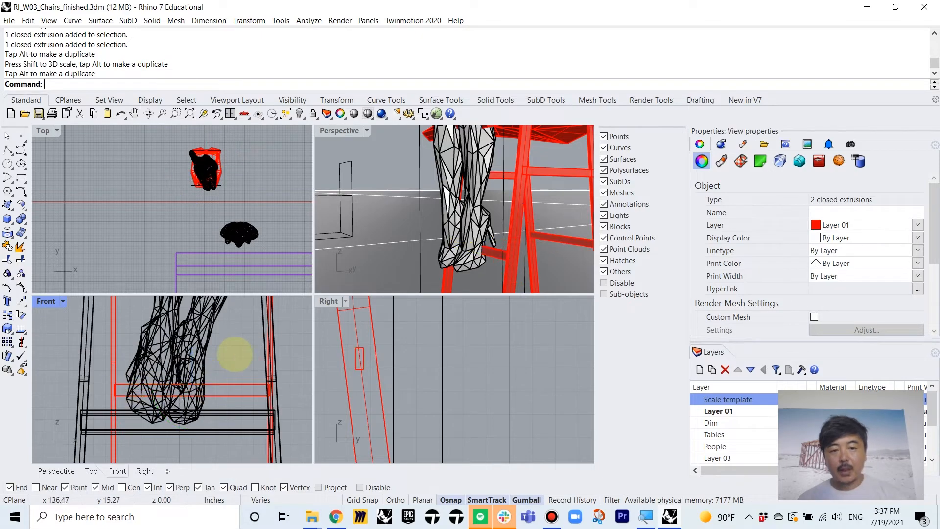
{"action": "double_click", "coordinate": [339, 131]}
{"action": "scroll", "coordinate": [432, 229], "scroll_direction": "down", "scroll_amount": 5}
{"action": "scroll", "coordinate": [421, 274], "scroll_direction": "down", "scroll_amount": 8}
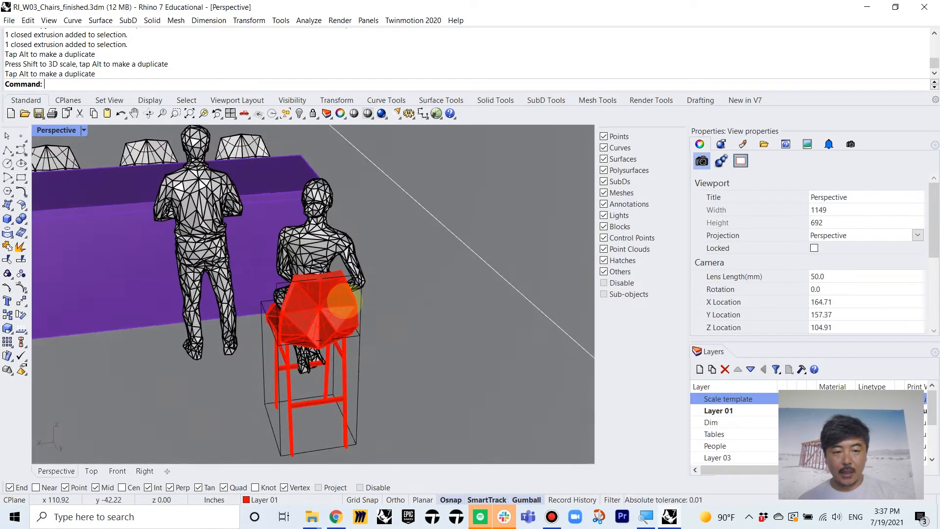
- Switch the SubD display to smooth and examine the armchair and the empty wireframe seat volume
{"action": "right_click_drag", "start_coordinate": [343, 301], "coordinate": [581, 213]}
{"action": "scroll", "coordinate": [214, 236], "scroll_direction": "up", "scroll_amount": 6}
{"action": "key", "text": "Tab"}
{"action": "left_click", "coordinate": [362, 254]}
{"action": "type", "text": "Z"}
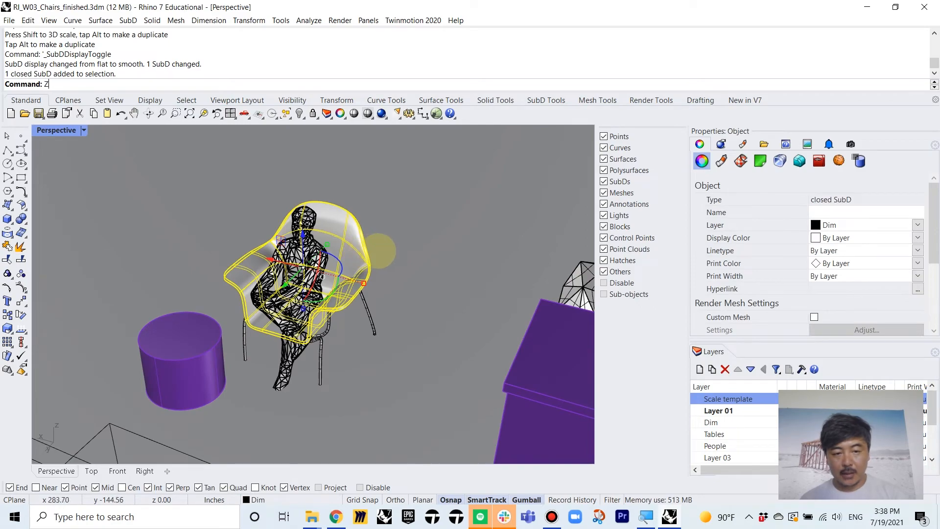
{"action": "type", "text": "SA"}
{"action": "key", "text": "Return"}
{"action": "key", "text": "Escape"}
{"action": "right_click_drag", "start_coordinate": [379, 250], "coordinate": [244, 327]}
{"action": "scroll", "coordinate": [365, 309], "scroll_direction": "down", "scroll_amount": 5}
{"action": "right_click_drag", "start_coordinate": [429, 289], "coordinate": [390, 265], "text": "shift"}
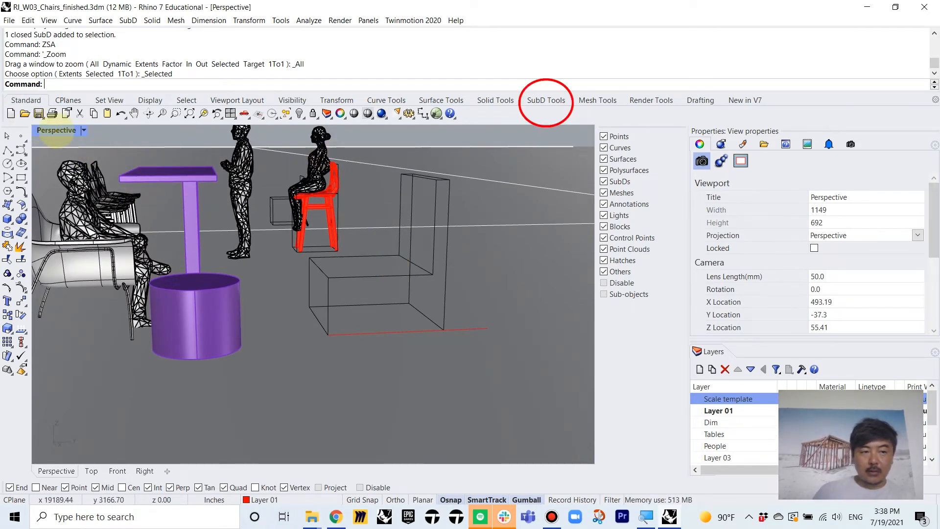
{"action": "right_click_drag", "start_coordinate": [159, 186], "coordinate": [250, 309]}
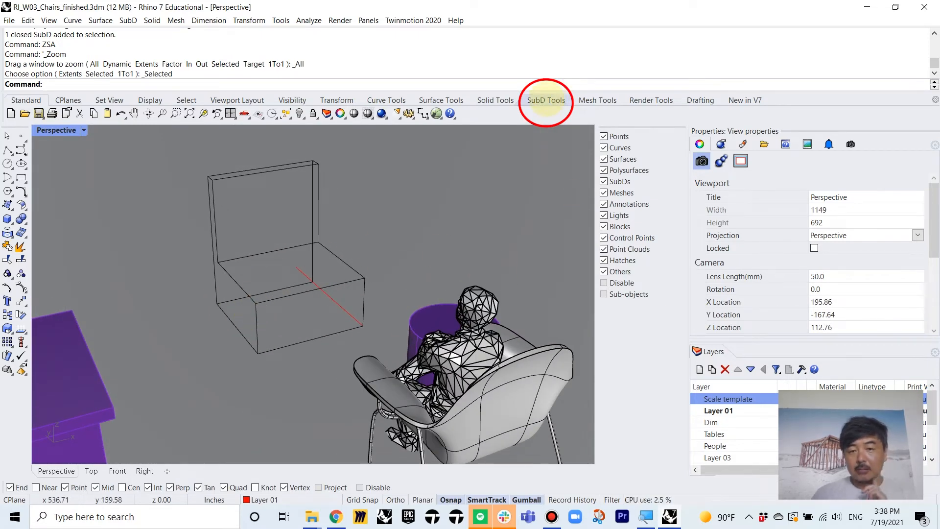
- Create a SubD box with two divisions per axis beside the wireframe seat volume and show it smooth
{"action": "left_click", "coordinate": [541, 101]}
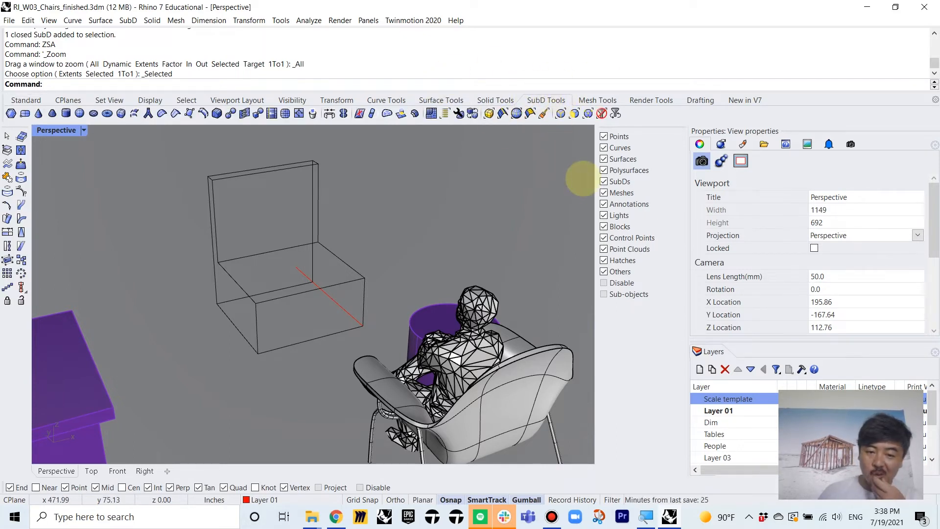
{"action": "key", "text": "Tab"}
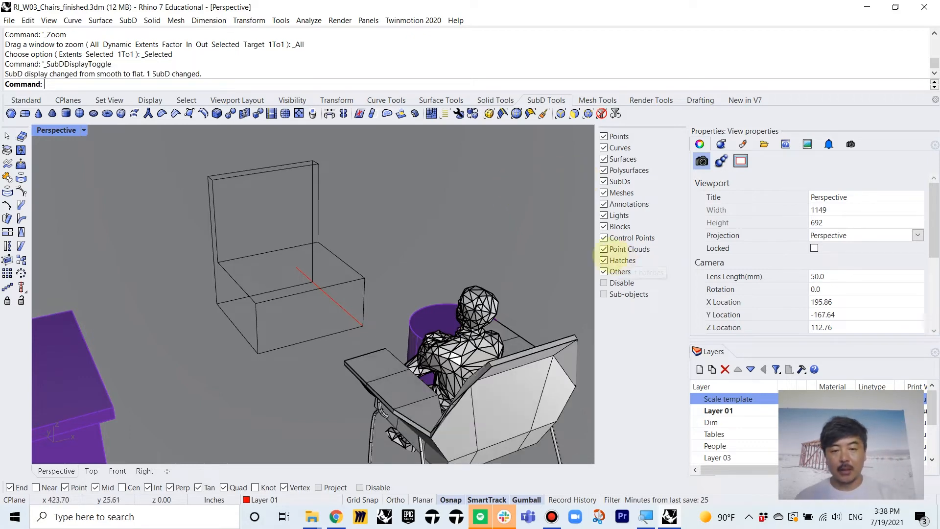
{"action": "right_click_drag", "start_coordinate": [520, 266], "coordinate": [406, 283]}
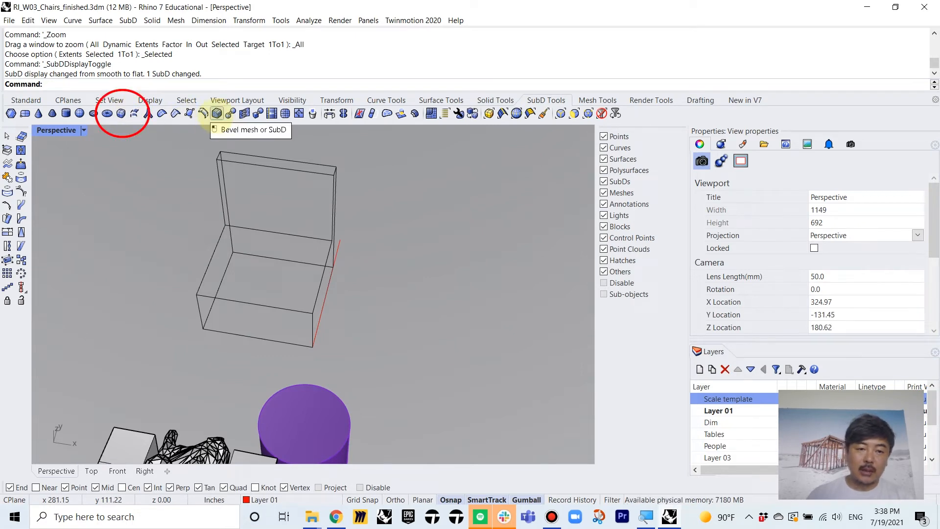
{"action": "left_click", "coordinate": [121, 113]}
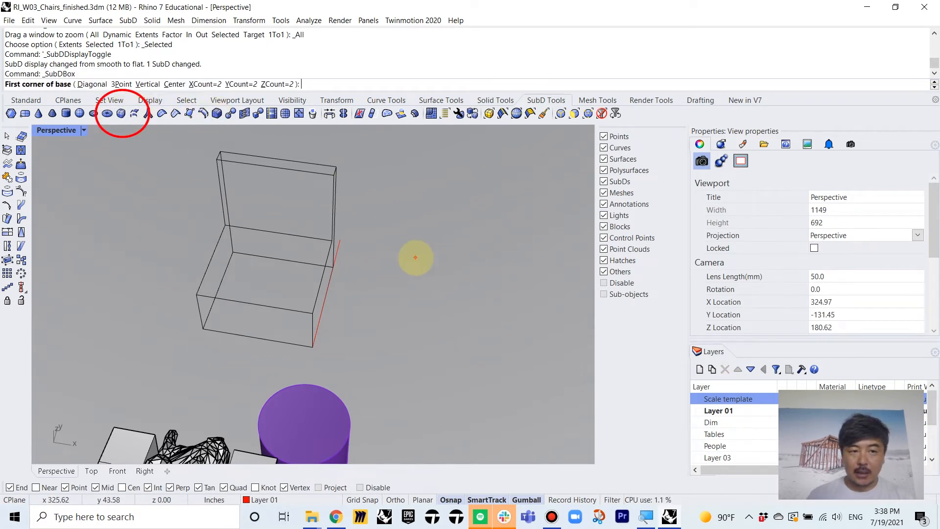
{"action": "left_click", "coordinate": [441, 237]}
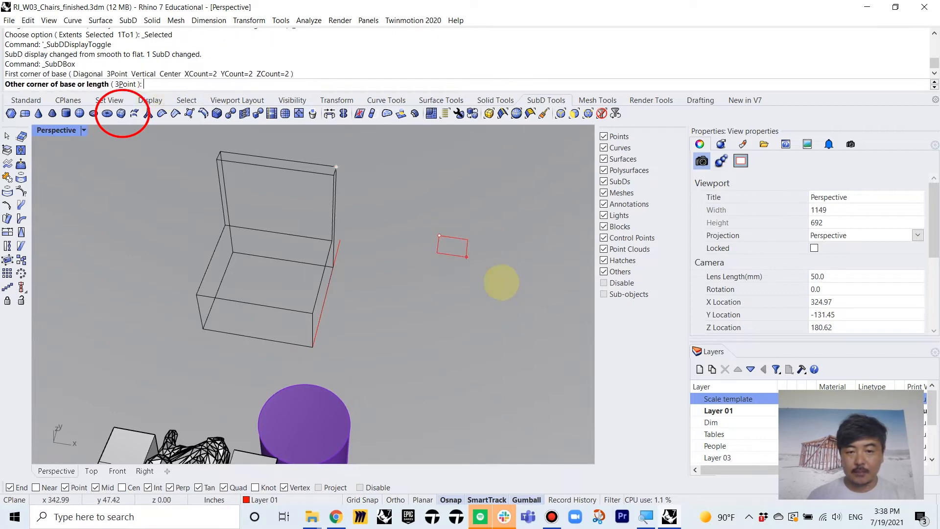
{"action": "left_click", "coordinate": [535, 332]}
{"action": "left_click", "coordinate": [524, 276]}
{"action": "right_click_drag", "start_coordinate": [524, 275], "coordinate": [445, 260]}
{"action": "key", "text": "Tab"}
- Restrict selection to faces and pull one side face, one top face and one front face of the SubD box outward
{"action": "left_click", "coordinate": [473, 309]}
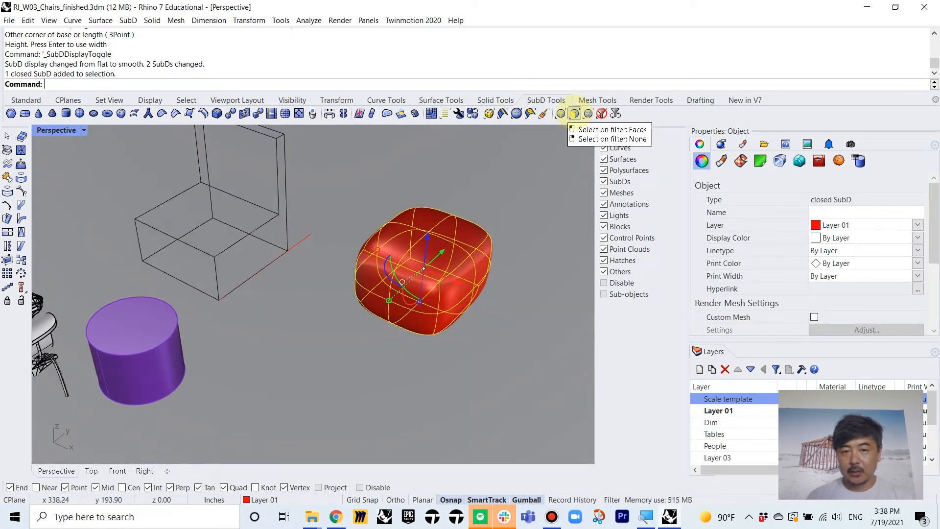
{"action": "left_click", "coordinate": [574, 113]}
{"action": "left_click", "coordinate": [519, 245]}
{"action": "left_click", "coordinate": [453, 284]}
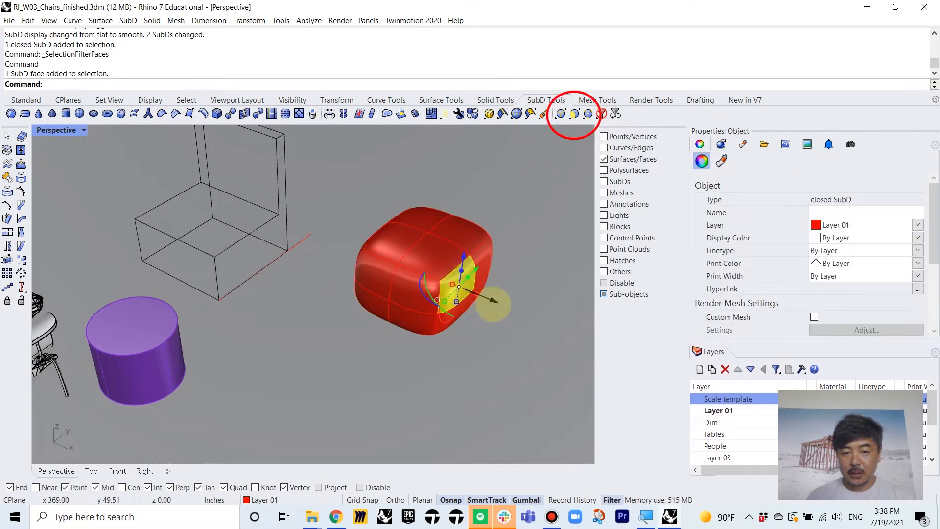
{"action": "left_click_drag", "start_coordinate": [494, 301], "coordinate": [545, 321]}
{"action": "left_click", "coordinate": [453, 261]}
{"action": "left_click_drag", "start_coordinate": [466, 235], "coordinate": [471, 182]}
{"action": "left_click", "coordinate": [394, 265]}
{"action": "left_click_drag", "start_coordinate": [394, 241], "coordinate": [356, 269]}
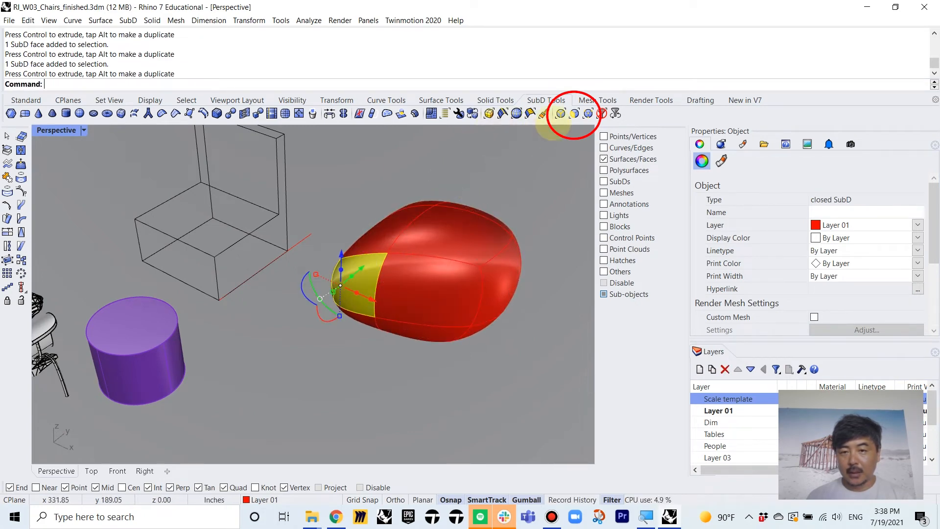
- Restrict selection to edges and move an upper edge of the SubD form to reshape it
{"action": "left_click", "coordinate": [561, 114]}
{"action": "left_click", "coordinate": [431, 245]}
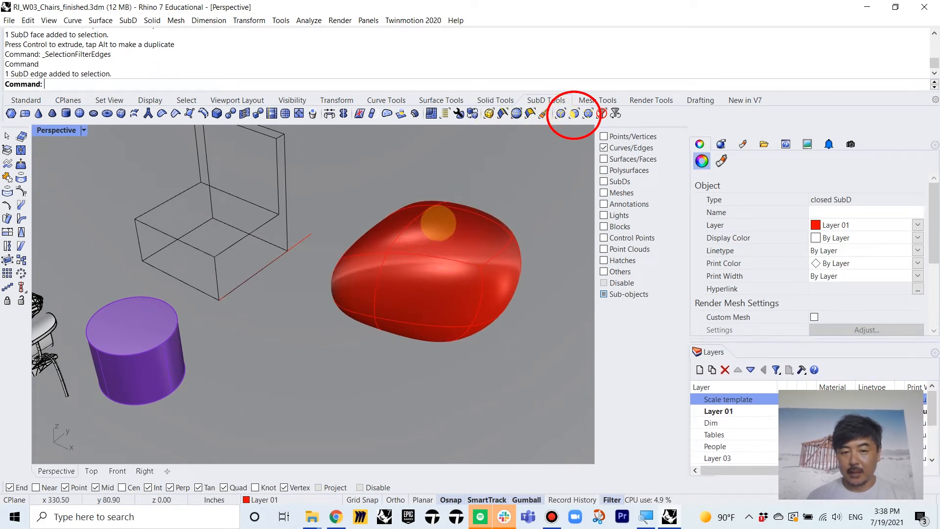
{"action": "left_click", "coordinate": [431, 256]}
{"action": "left_click", "coordinate": [431, 257]}
{"action": "left_click_drag", "start_coordinate": [445, 233], "coordinate": [389, 253]}
{"action": "right_click_drag", "start_coordinate": [389, 254], "coordinate": [404, 214]}
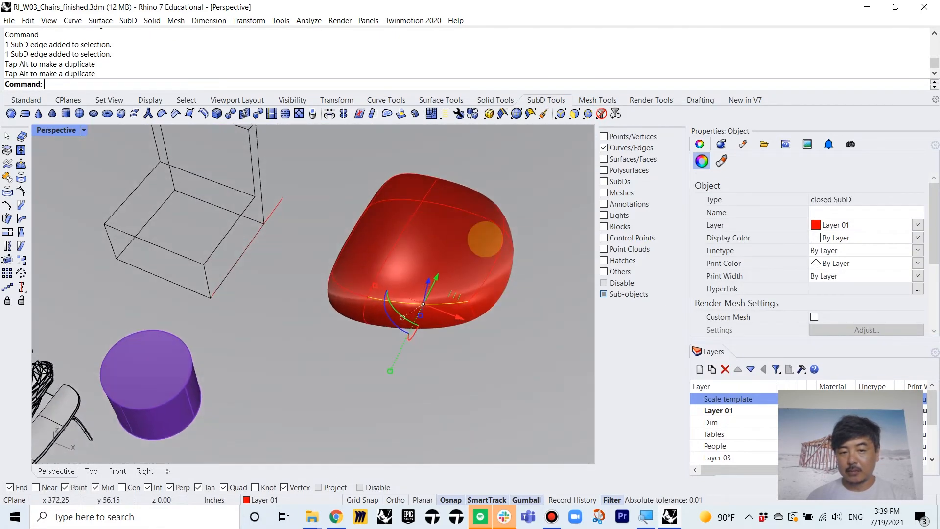
- Select all edges of the test SubD form and delete it
{"action": "key", "text": "Escape"}
{"action": "left_click_drag", "start_coordinate": [540, 160], "coordinate": [315, 373]}
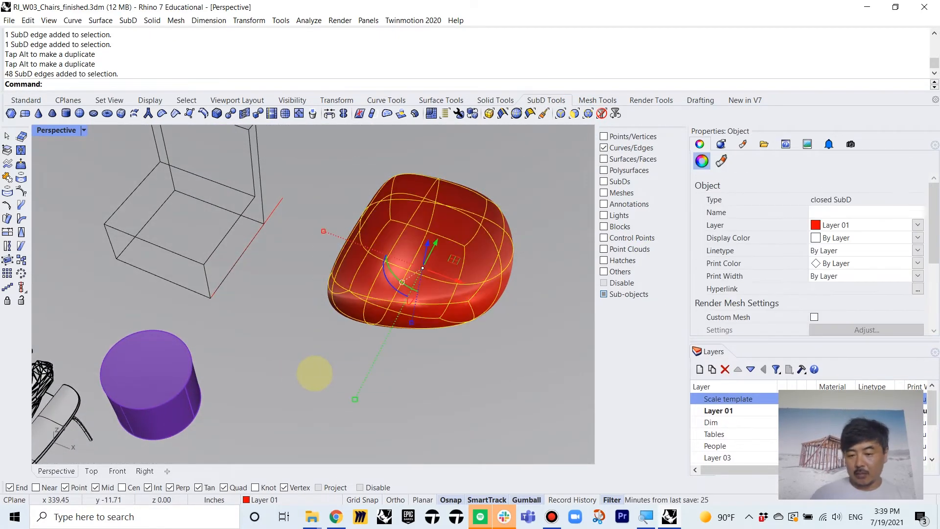
{"action": "key", "text": "Delete"}
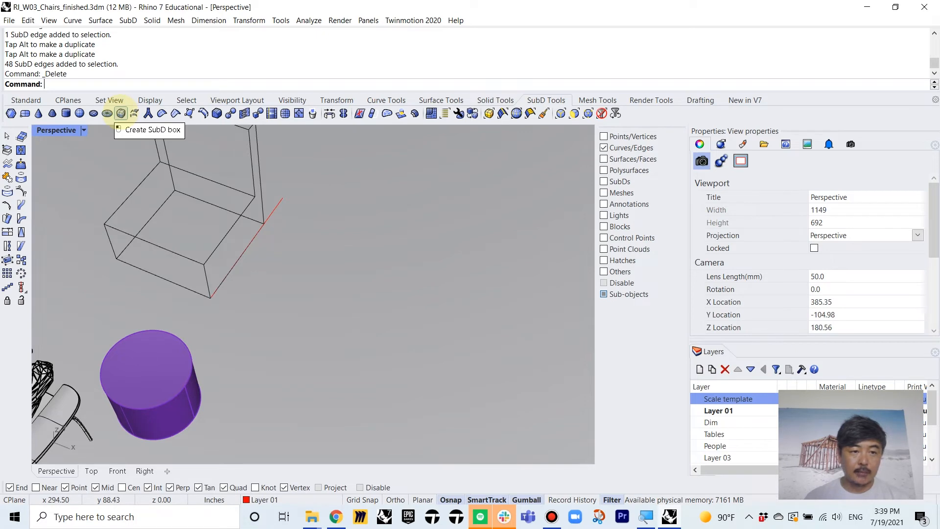
- Start a SubD box with the X, Y and Z division counts each set to 3
{"action": "left_click", "coordinate": [121, 113]}
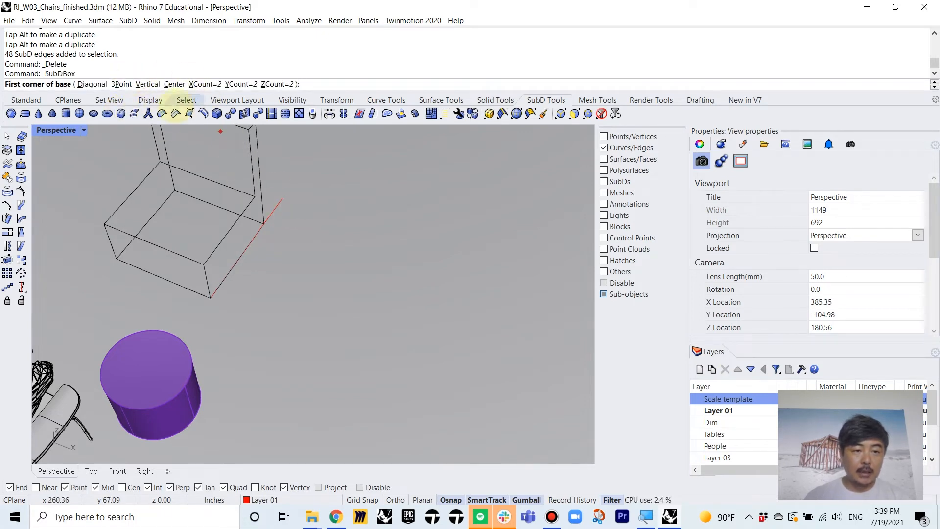
{"action": "left_click", "coordinate": [198, 84]}
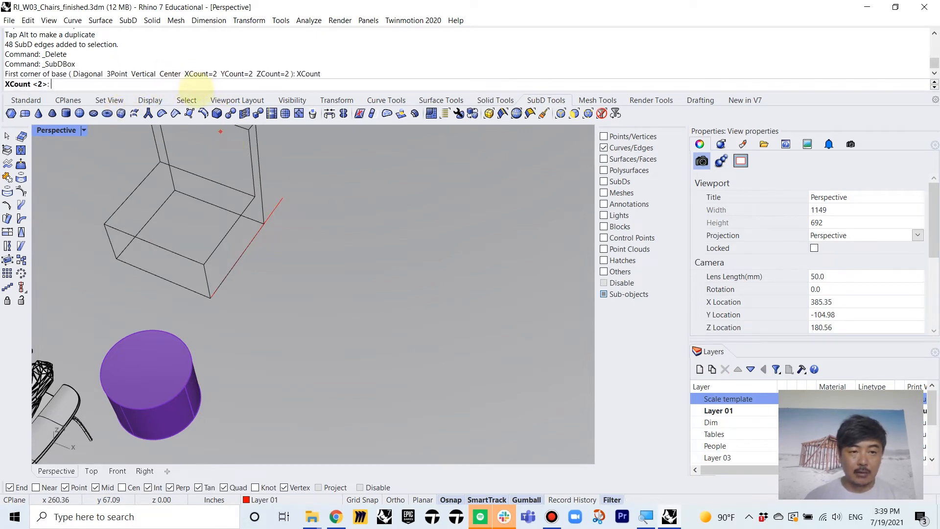
{"action": "key", "text": "Return"}
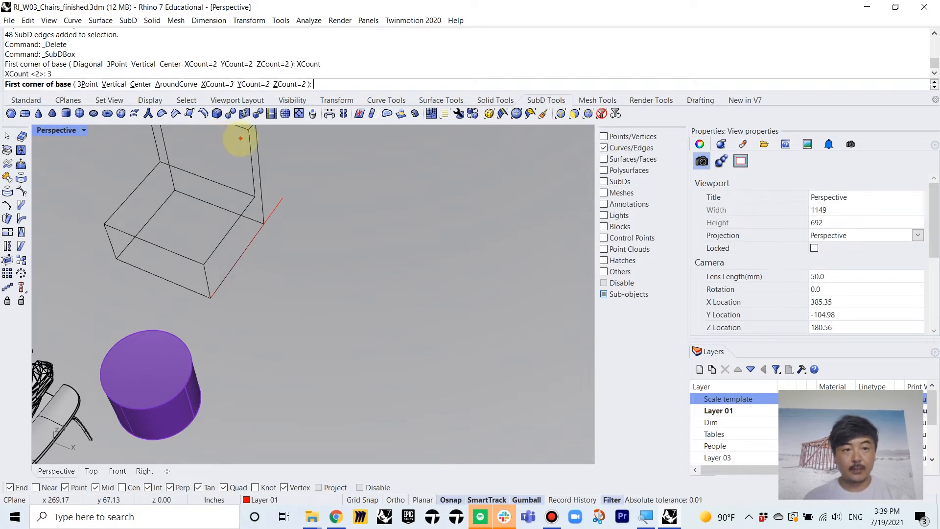
{"action": "left_click", "coordinate": [247, 84]}
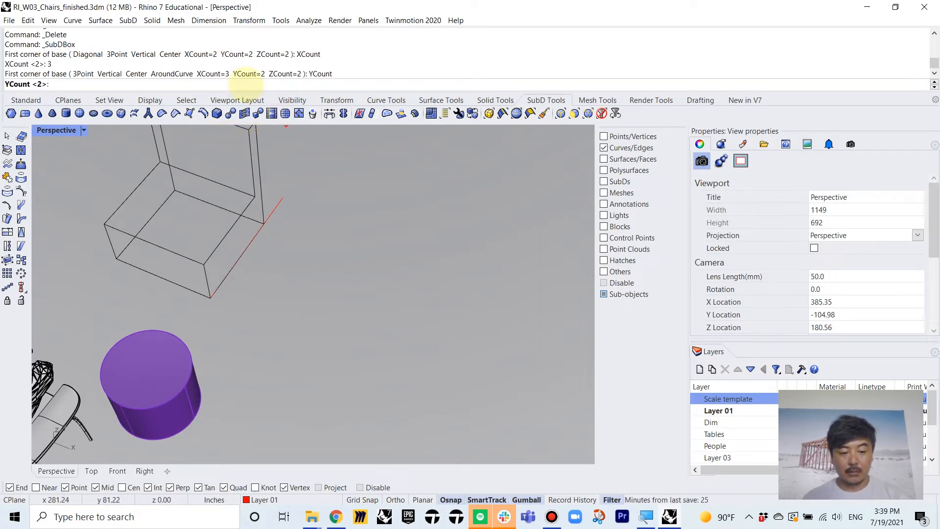
{"action": "key", "text": "Return"}
{"action": "left_click", "coordinate": [289, 85]}
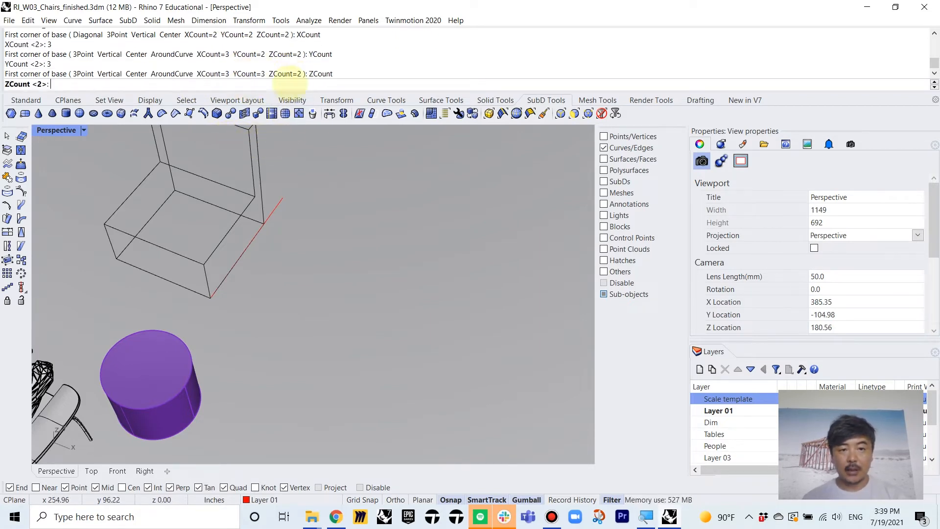
{"action": "type", "text": "3"}
{"action": "key", "text": "Return"}
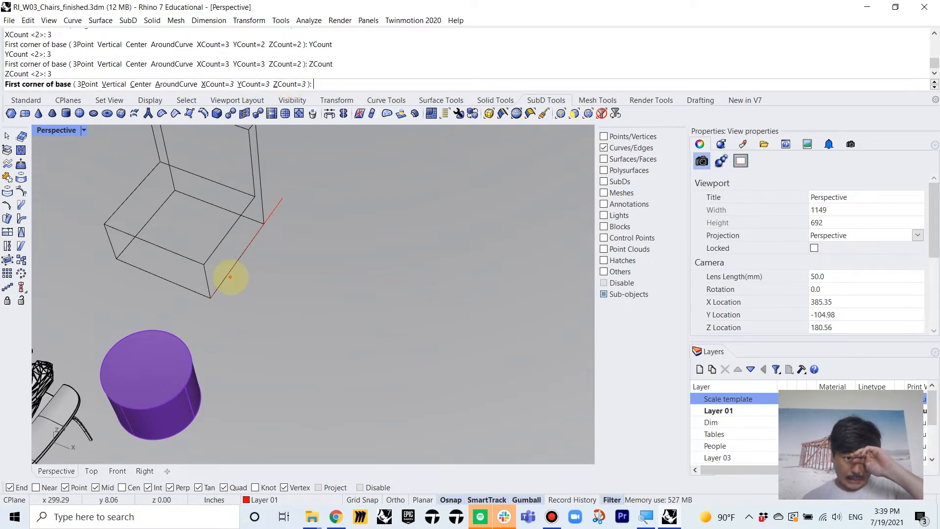
- Draw the SubD box over the wireframe seat's full base footprint, about 44 in high up to the backrest's top corner
{"action": "scroll", "coordinate": [230, 277], "scroll_direction": "down", "scroll_amount": 3}
{"action": "left_click", "coordinate": [124, 304]}
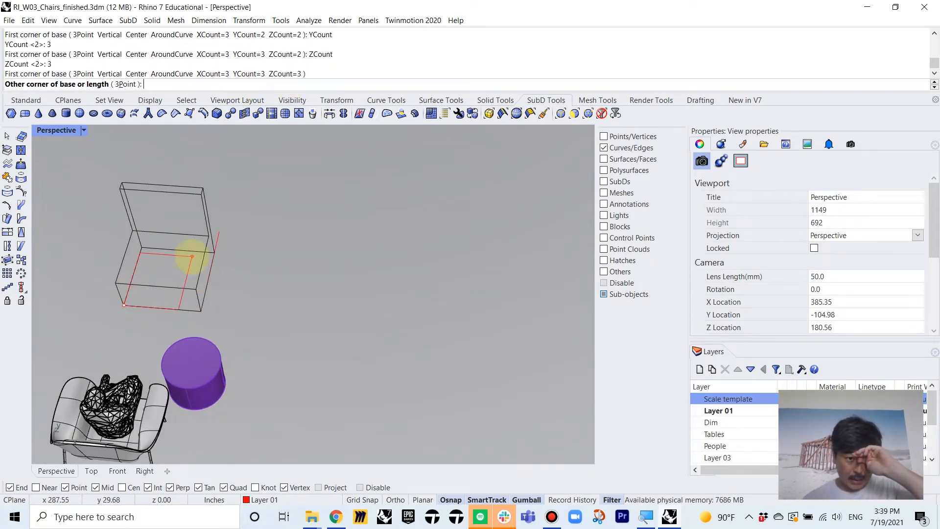
{"action": "left_click", "coordinate": [209, 249]}
{"action": "right_click_drag", "start_coordinate": [206, 248], "coordinate": [247, 196]}
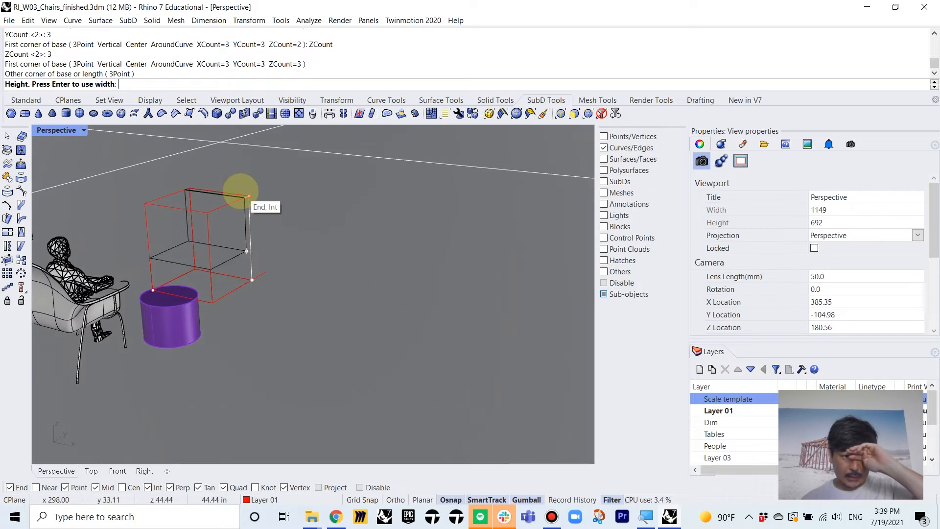
{"action": "left_click", "coordinate": [247, 197]}
{"action": "right_click_drag", "start_coordinate": [266, 227], "coordinate": [231, 233]}
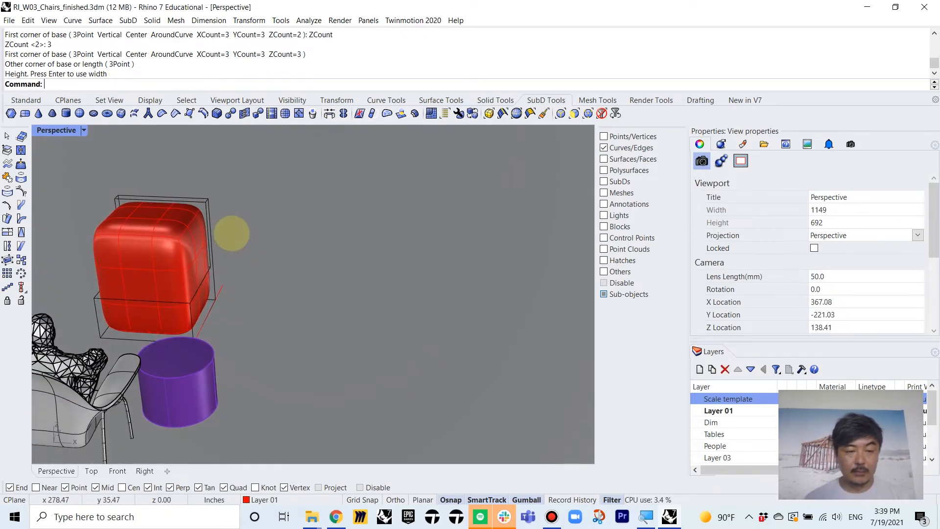
{"action": "mouse_move", "coordinate": [175, 271]}
{"action": "right_mouse_down"}
{"action": "mouse_move", "coordinate": [139, 243]}
{"action": "mouse_move", "coordinate": [186, 274]}
{"action": "right_mouse_up"}
{"action": "scroll", "coordinate": [230, 254], "scroll_direction": "up", "scroll_amount": 5}
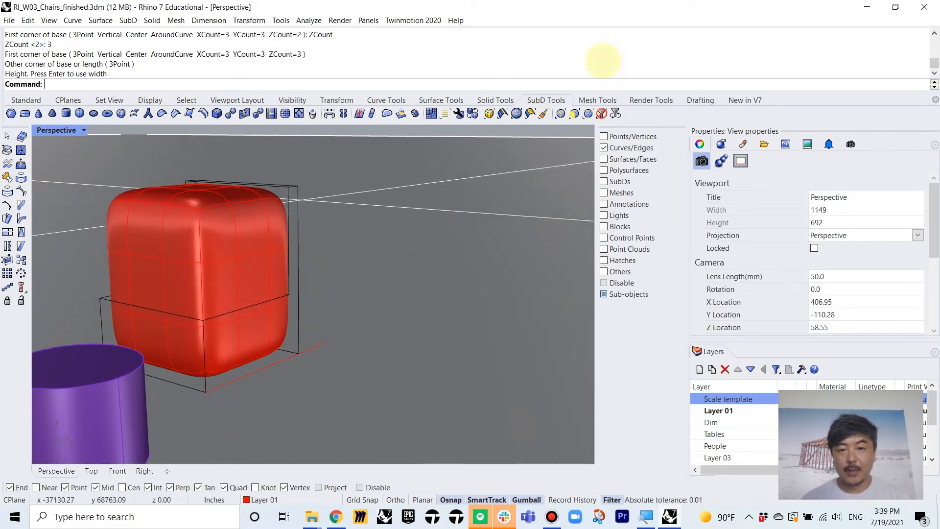
{"action": "right_click_drag", "start_coordinate": [222, 229], "coordinate": [488, 182], "text": "shift"}
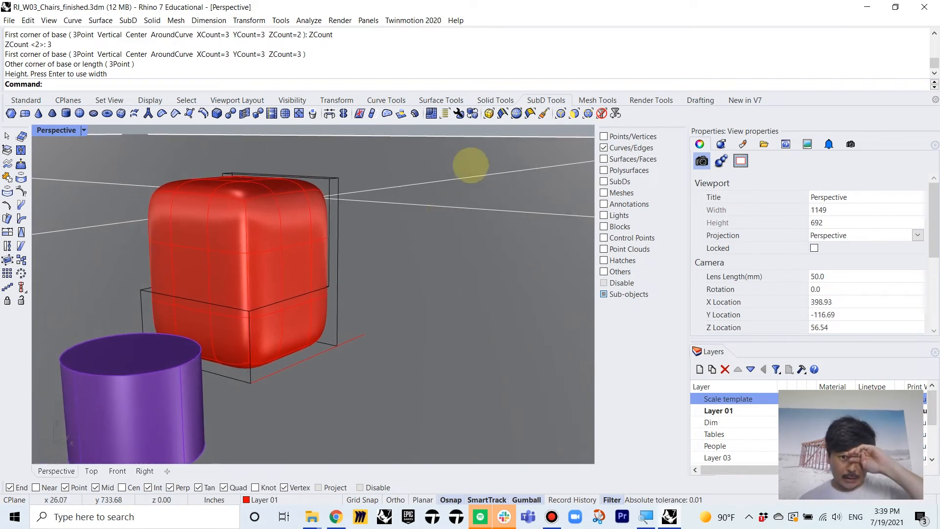
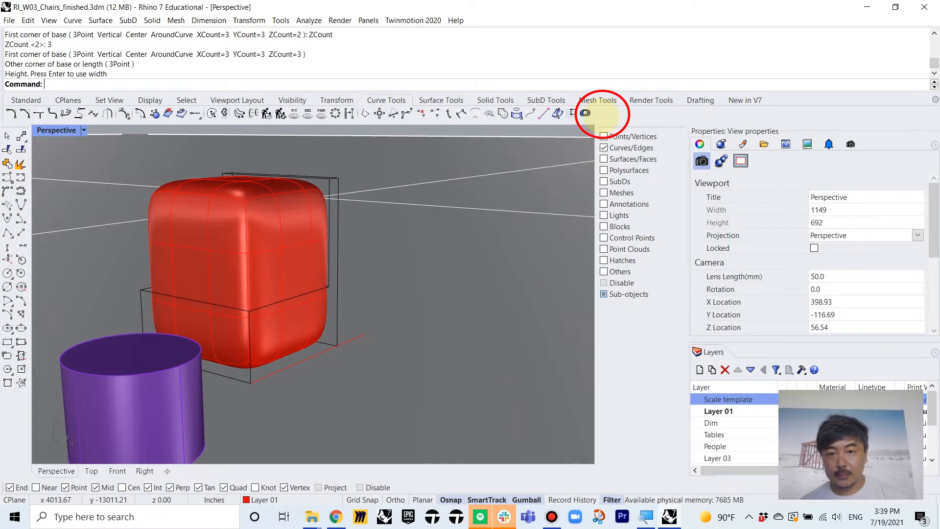
- Clear the selection filter, then scale and move the SubD box vertically to span from the seat level to the backrest top
{"action": "key", "text": "super"}
{"action": "key", "text": "Escape"}
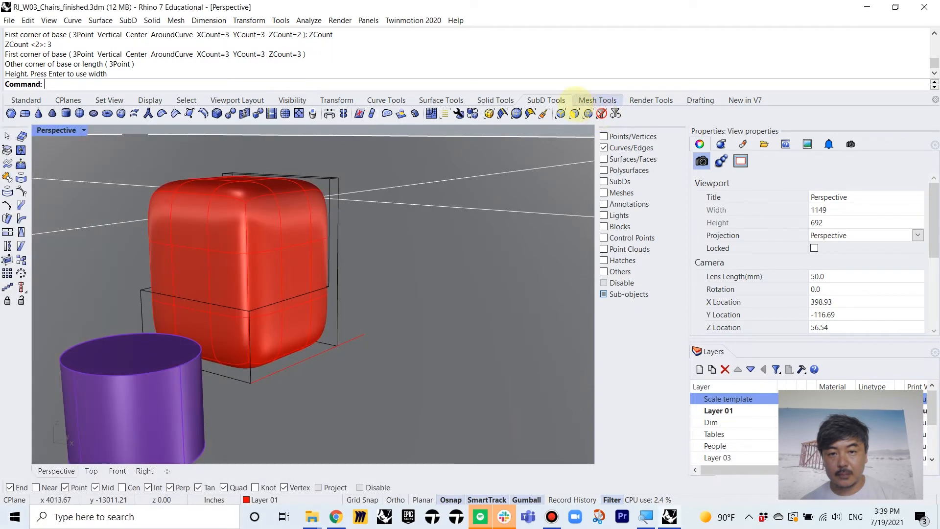
{"action": "left_click", "coordinate": [588, 114]}
{"action": "left_click", "coordinate": [208, 261]}
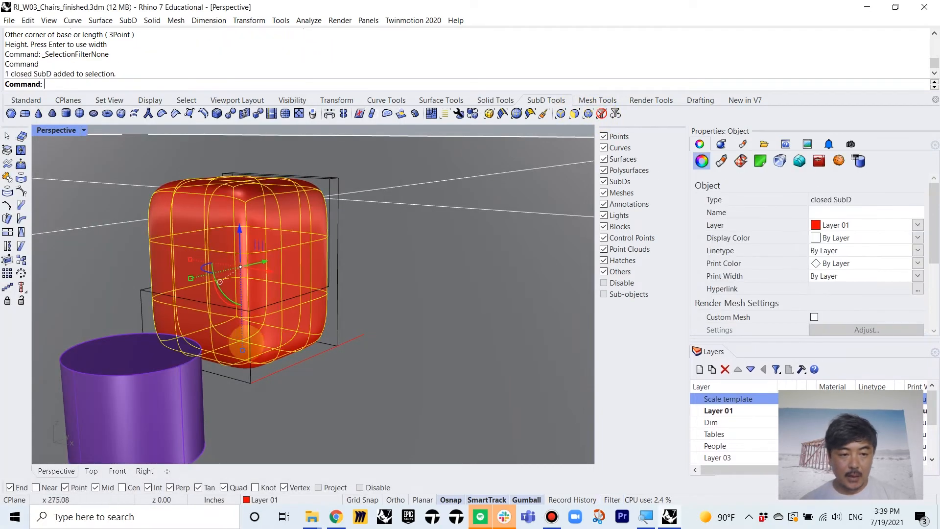
{"action": "left_click_drag", "start_coordinate": [238, 339], "coordinate": [238, 187]}
{"action": "right_click_drag", "start_coordinate": [253, 238], "coordinate": [214, 223]}
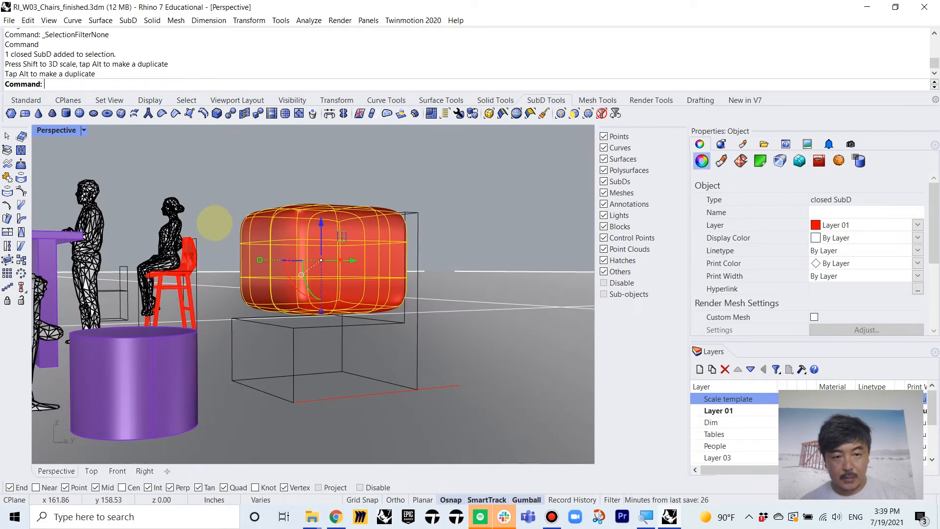
{"action": "left_click_drag", "start_coordinate": [319, 227], "coordinate": [322, 244]}
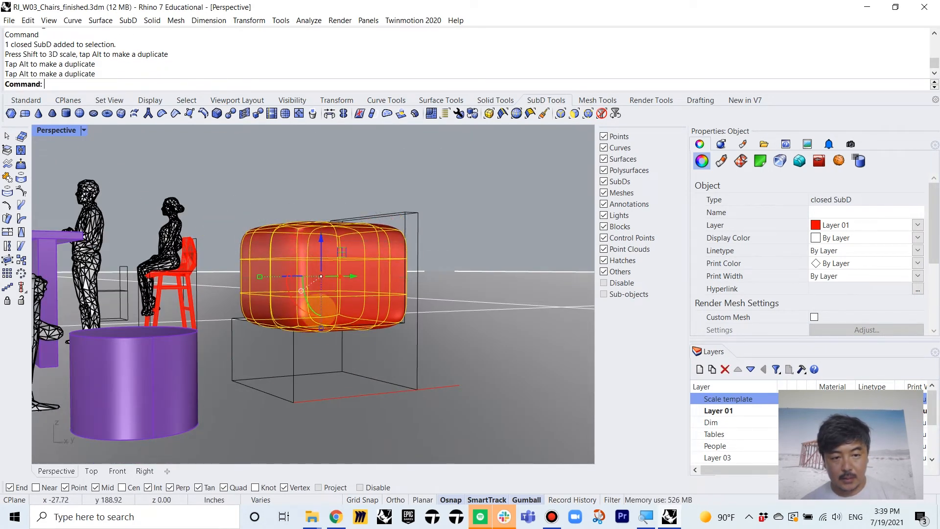
{"action": "left_click_drag", "start_coordinate": [320, 332], "coordinate": [321, 339]}
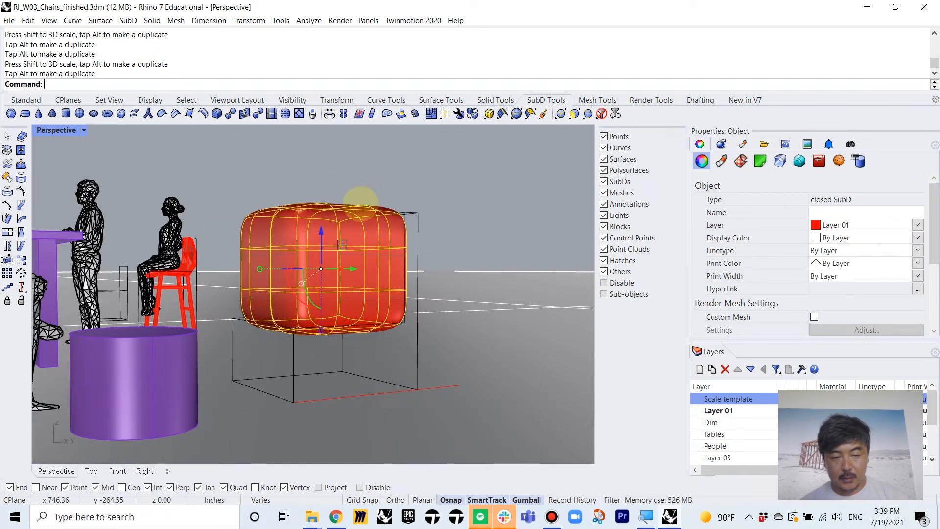
- Move the SubD box slightly along Y toward the backrest of the wireframe seat
{"action": "left_click", "coordinate": [393, 195]}
{"action": "right_click_drag", "start_coordinate": [343, 225], "coordinate": [294, 259]}
{"action": "left_click", "coordinate": [406, 196]}
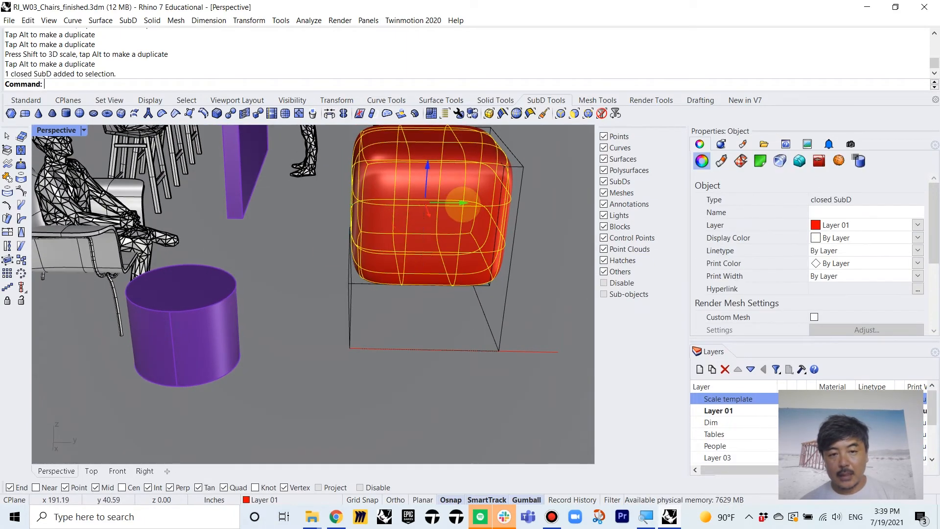
{"action": "left_click_drag", "start_coordinate": [463, 203], "coordinate": [469, 203]}
{"action": "left_click", "coordinate": [567, 170]}
{"action": "right_click_drag", "start_coordinate": [395, 199], "coordinate": [465, 211]}
{"action": "right_click_drag", "start_coordinate": [181, 210], "coordinate": [241, 283], "text": "shift"}
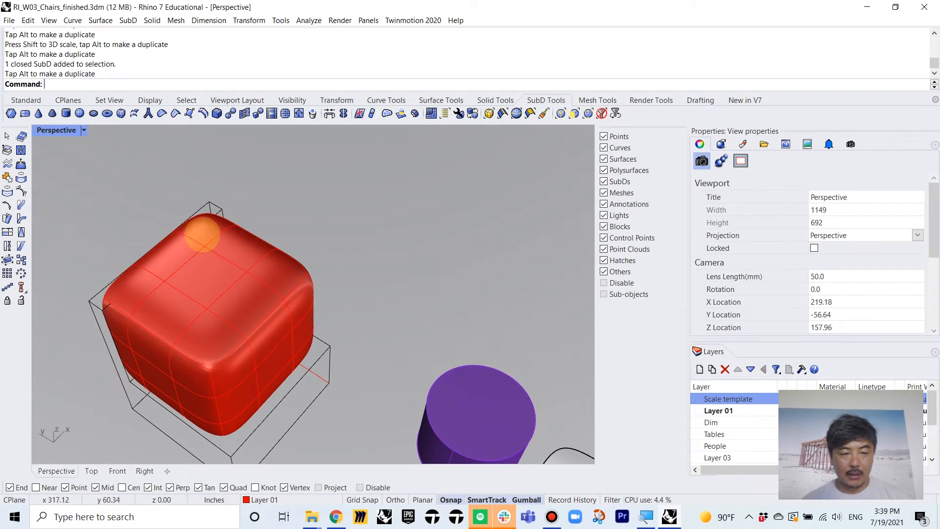
{"action": "right_click_drag", "start_coordinate": [279, 344], "coordinate": [273, 393]}
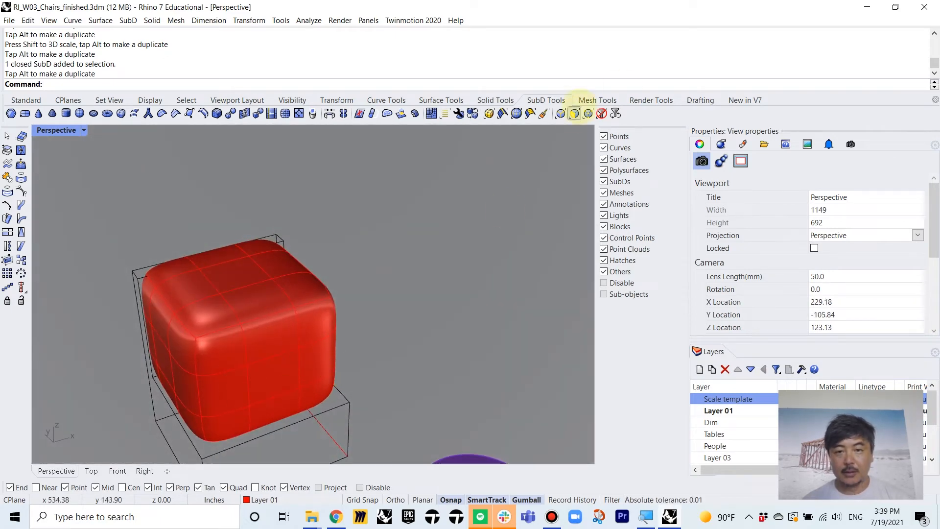
- Limit selection to faces and delete all top and front faces of the SubD box, leaving an open seat shell
{"action": "left_click", "coordinate": [574, 113]}
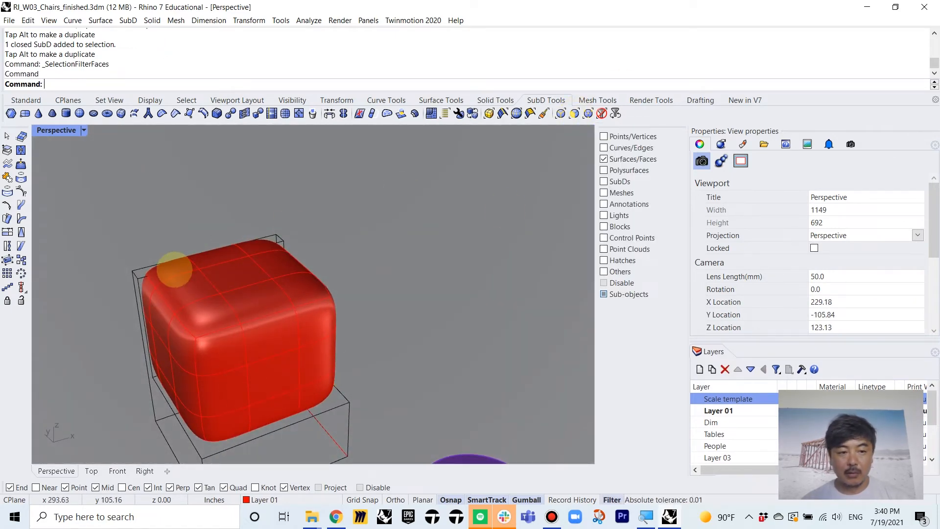
{"action": "right_click_drag", "start_coordinate": [182, 278], "coordinate": [190, 308]}
{"action": "left_click", "coordinate": [157, 248]}
{"action": "left_click", "coordinate": [215, 230], "text": "shift"}
{"action": "left_click", "coordinate": [249, 216], "text": "shift"}
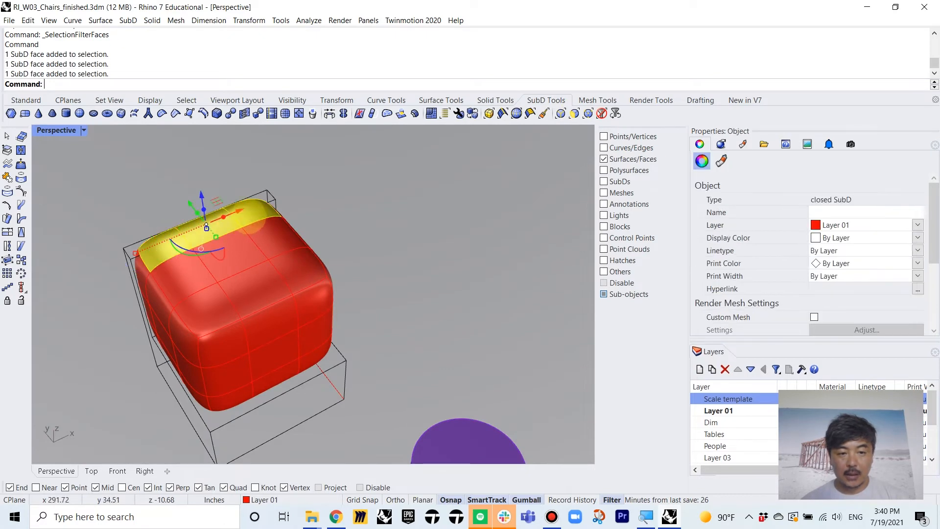
{"action": "left_click", "coordinate": [269, 249], "text": "shift"}
{"action": "left_click", "coordinate": [236, 256], "text": "shift"}
{"action": "left_click", "coordinate": [169, 282], "text": "shift"}
{"action": "left_click", "coordinate": [201, 304], "text": "shift"}
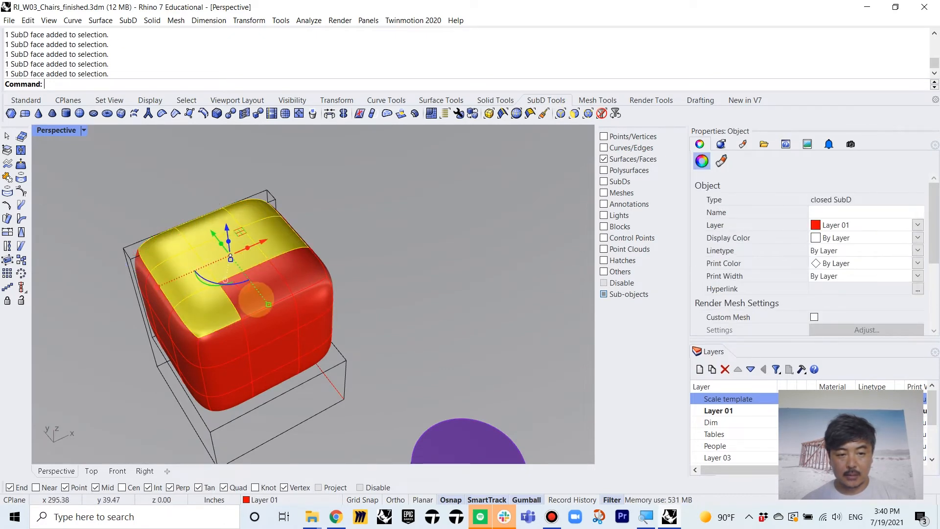
{"action": "left_click", "coordinate": [256, 298], "text": "shift"}
{"action": "left_click", "coordinate": [310, 301], "text": "shift"}
{"action": "left_click", "coordinate": [220, 338], "text": "shift"}
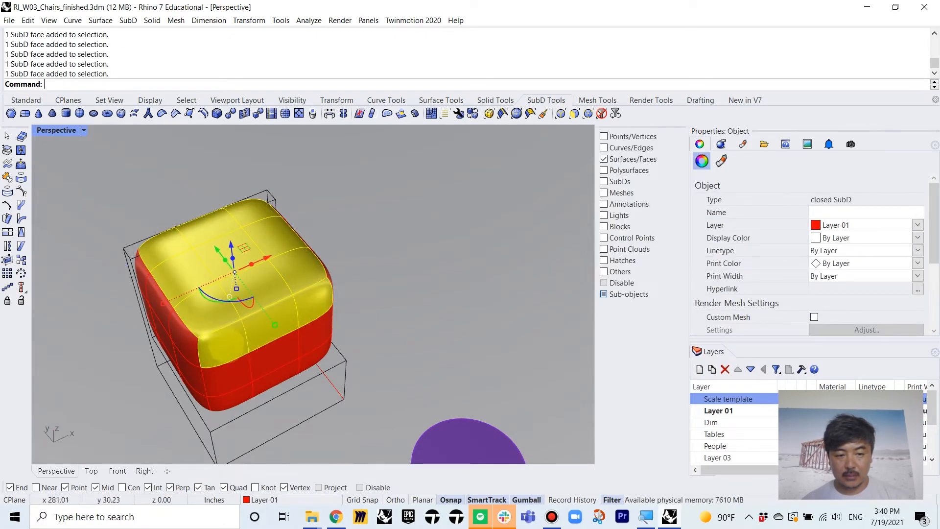
{"action": "left_click", "coordinate": [227, 380], "text": "shift"}
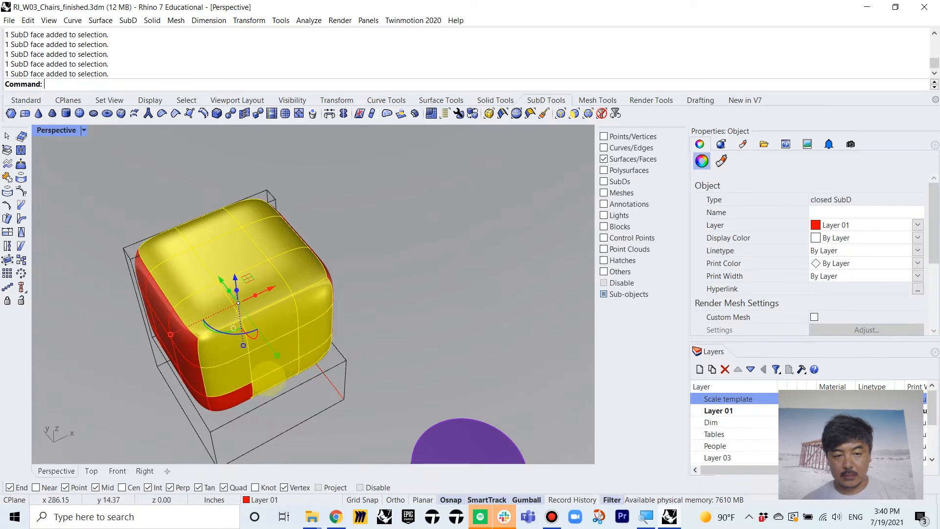
{"action": "key", "text": "Delete"}
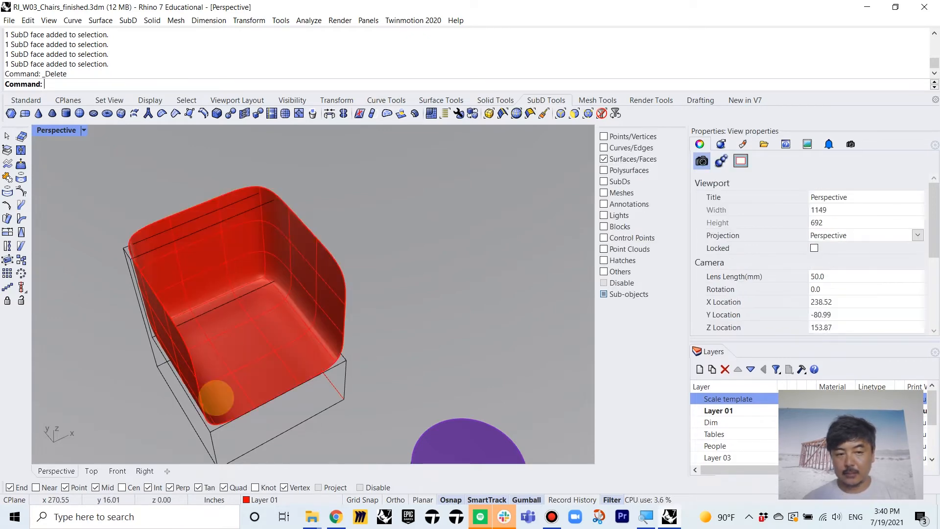
- Select the lowest row of faces on both side walls and scale them inward along X to narrow the seat
{"action": "right_click_drag", "start_coordinate": [318, 179], "coordinate": [449, 144]}
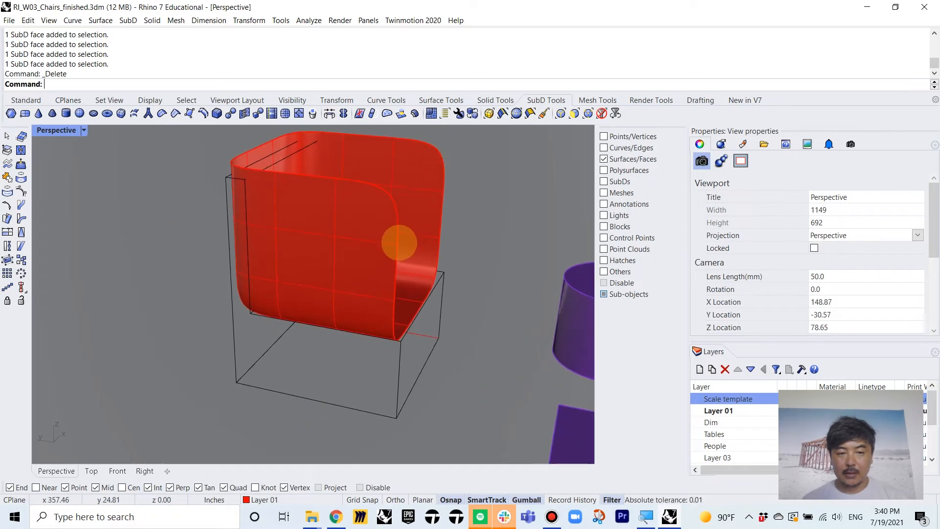
{"action": "right_click_drag", "start_coordinate": [398, 244], "coordinate": [325, 248]}
{"action": "right_click_drag", "start_coordinate": [403, 231], "coordinate": [333, 222]}
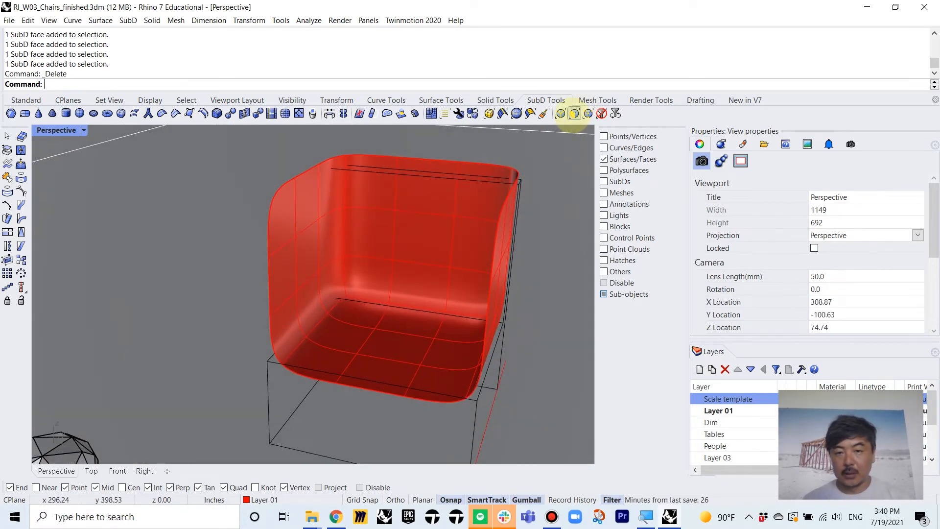
{"action": "left_click", "coordinate": [574, 114]}
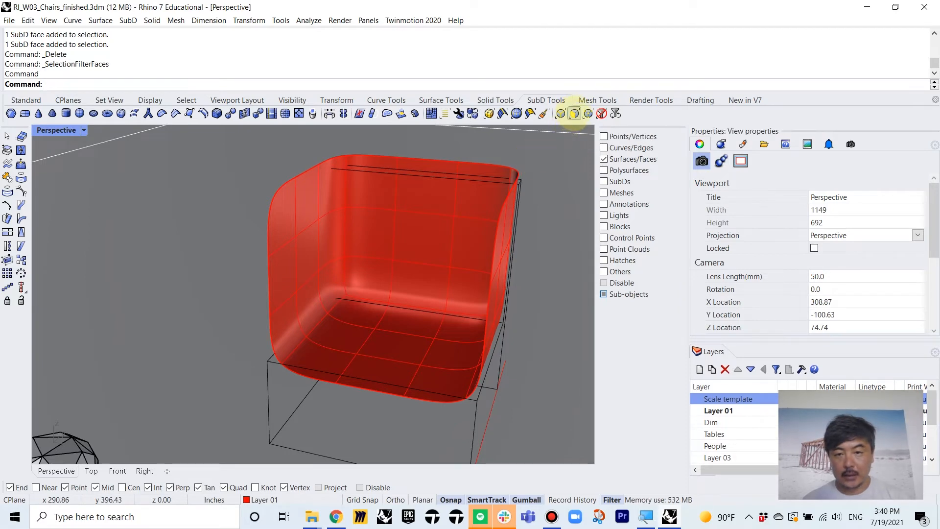
{"action": "right_click_drag", "start_coordinate": [356, 325], "coordinate": [329, 330]}
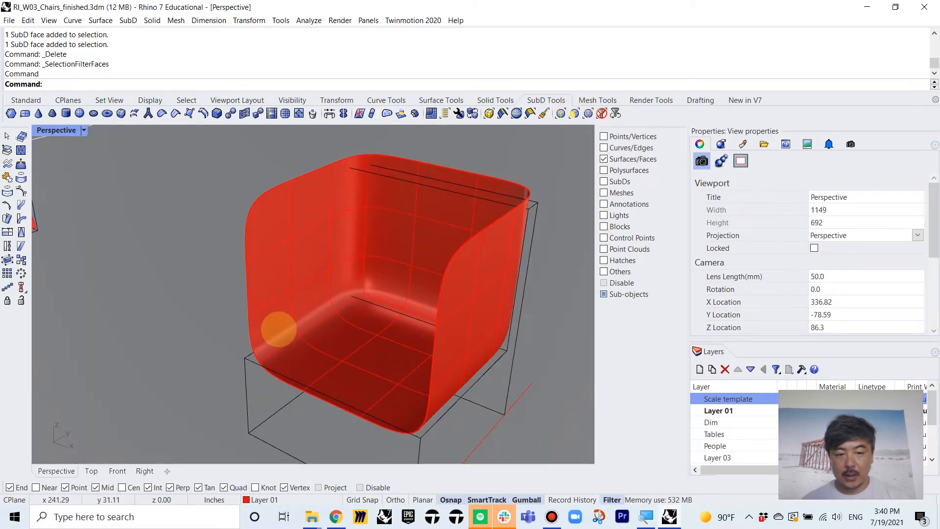
{"action": "left_click", "coordinate": [273, 327]}
{"action": "left_click", "coordinate": [327, 302], "text": "shift"}
{"action": "left_click", "coordinate": [346, 287], "text": "shift"}
{"action": "right_click_drag", "start_coordinate": [348, 289], "coordinate": [444, 325]}
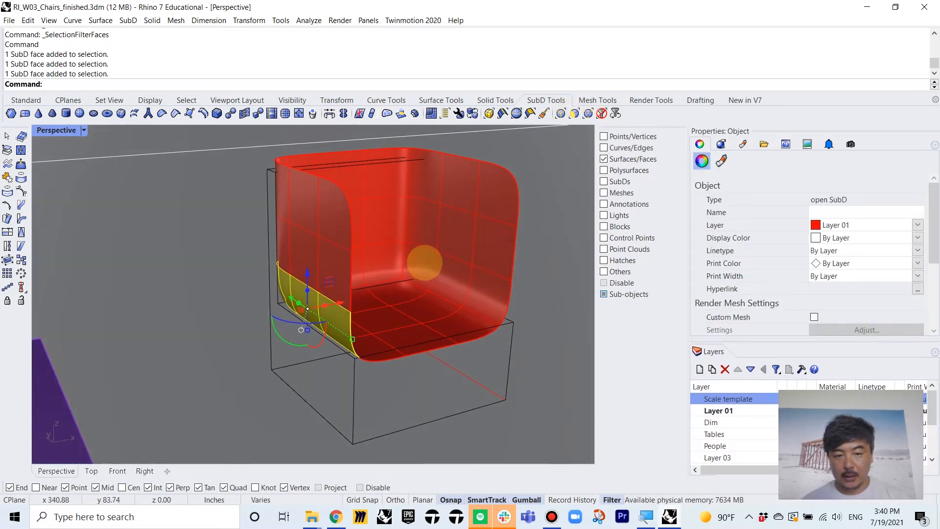
{"action": "left_click", "coordinate": [424, 262], "text": "shift"}
{"action": "left_click", "coordinate": [456, 273], "text": "shift"}
{"action": "right_click_drag", "start_coordinate": [455, 273], "coordinate": [310, 322]}
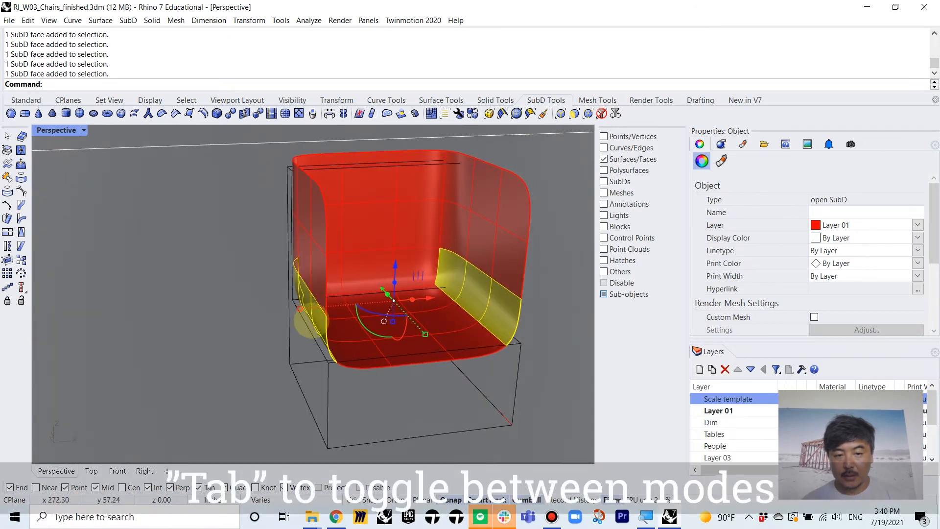
{"action": "left_click_drag", "start_coordinate": [299, 309], "coordinate": [329, 307]}
- Delete the two frontmost top faces of each side wall to lower the sides into armrests
{"action": "mouse_move", "coordinate": [429, 318]}
{"action": "right_mouse_down"}
{"action": "mouse_move", "coordinate": [424, 286]}
{"action": "mouse_move", "coordinate": [368, 316]}
{"action": "mouse_move", "coordinate": [419, 304]}
{"action": "mouse_move", "coordinate": [394, 320]}
{"action": "mouse_move", "coordinate": [386, 301]}
{"action": "mouse_move", "coordinate": [420, 310]}
{"action": "right_mouse_up"}
{"action": "scroll", "coordinate": [431, 295], "scroll_direction": "down", "scroll_amount": 4}
{"action": "scroll", "coordinate": [418, 293], "scroll_direction": "up", "scroll_amount": 4}
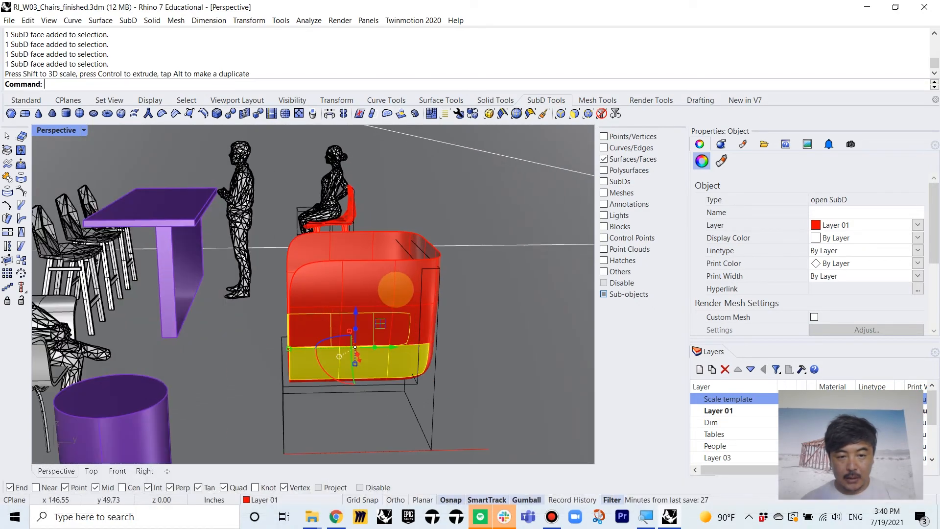
{"action": "left_click", "coordinate": [378, 284]}
{"action": "left_click", "coordinate": [359, 247], "text": "shift"}
{"action": "left_click", "coordinate": [308, 244], "text": "shift"}
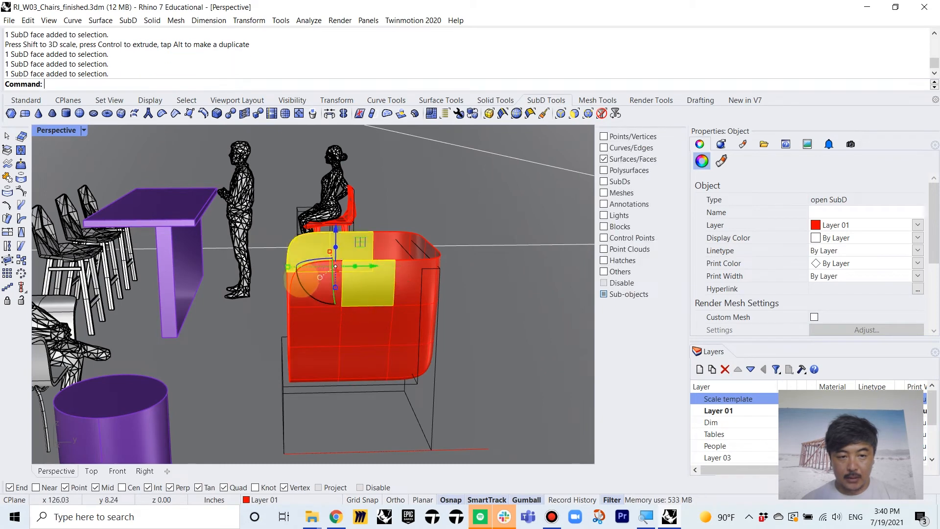
{"action": "left_click", "coordinate": [314, 286], "text": "shift"}
{"action": "right_click_drag", "start_coordinate": [293, 314], "coordinate": [422, 343]}
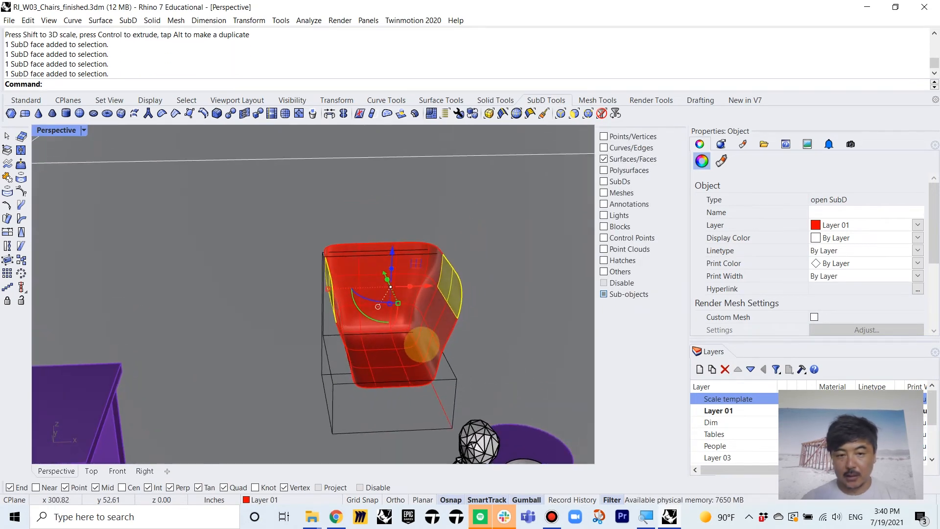
{"action": "key", "text": "Delete"}
- Limit selection to edges and move the two upper edges of each armrest straight down
{"action": "scroll", "coordinate": [420, 341], "scroll_direction": "down", "scroll_amount": 3}
{"action": "right_click_drag", "start_coordinate": [455, 294], "coordinate": [435, 327]}
{"action": "scroll", "coordinate": [403, 319], "scroll_direction": "up", "scroll_amount": 5}
{"action": "right_click_drag", "start_coordinate": [433, 373], "coordinate": [447, 277], "text": "shift"}
{"action": "scroll", "coordinate": [431, 303], "scroll_direction": "down", "scroll_amount": 4}
{"action": "right_click_drag", "start_coordinate": [425, 309], "coordinate": [487, 308]}
{"action": "scroll", "coordinate": [432, 308], "scroll_direction": "up", "scroll_amount": 5}
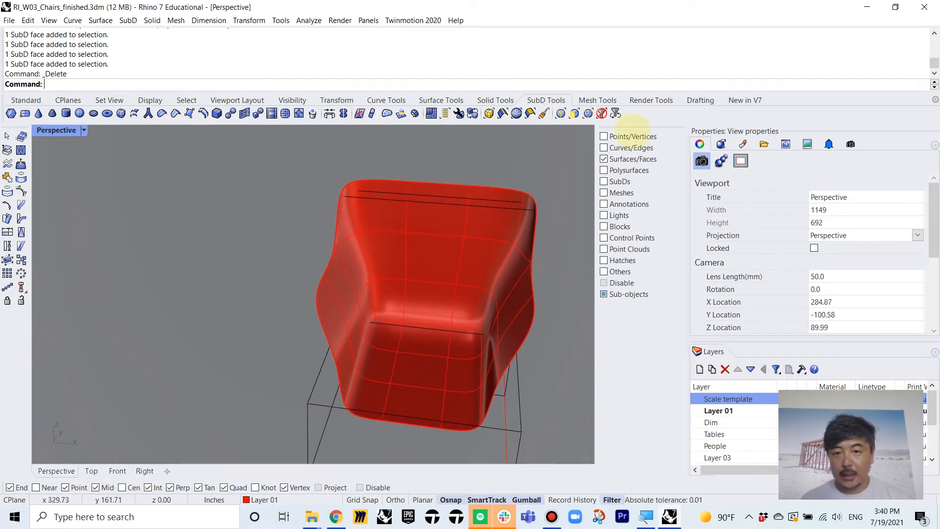
{"action": "left_click", "coordinate": [561, 114]}
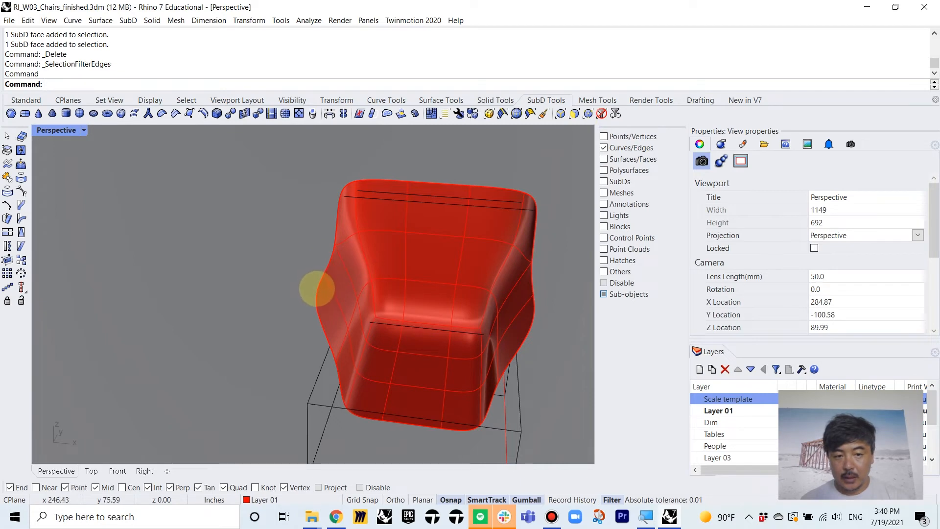
{"action": "left_click", "coordinate": [317, 288]}
{"action": "left_click", "coordinate": [331, 259], "text": "shift"}
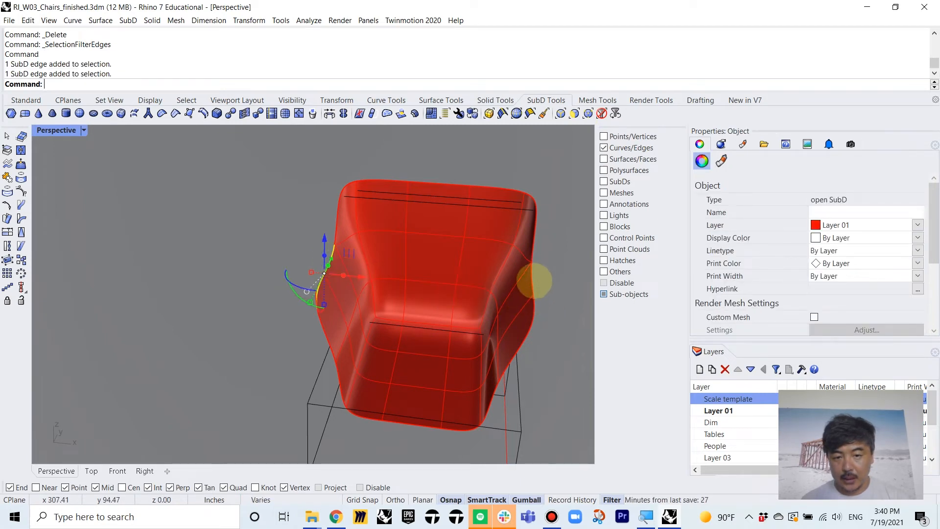
{"action": "left_click", "coordinate": [534, 281], "text": "shift"}
{"action": "left_click", "coordinate": [531, 309], "text": "shift"}
{"action": "right_click_drag", "start_coordinate": [510, 310], "coordinate": [457, 252]}
{"action": "left_click_drag", "start_coordinate": [429, 226], "coordinate": [427, 288]}
- Scale the selected armrest edges outward along X to flare the armrests, and fine-tune their height
{"action": "right_click_drag", "start_coordinate": [427, 288], "coordinate": [411, 338]}
{"action": "scroll", "coordinate": [412, 337], "scroll_direction": "up", "scroll_amount": 6}
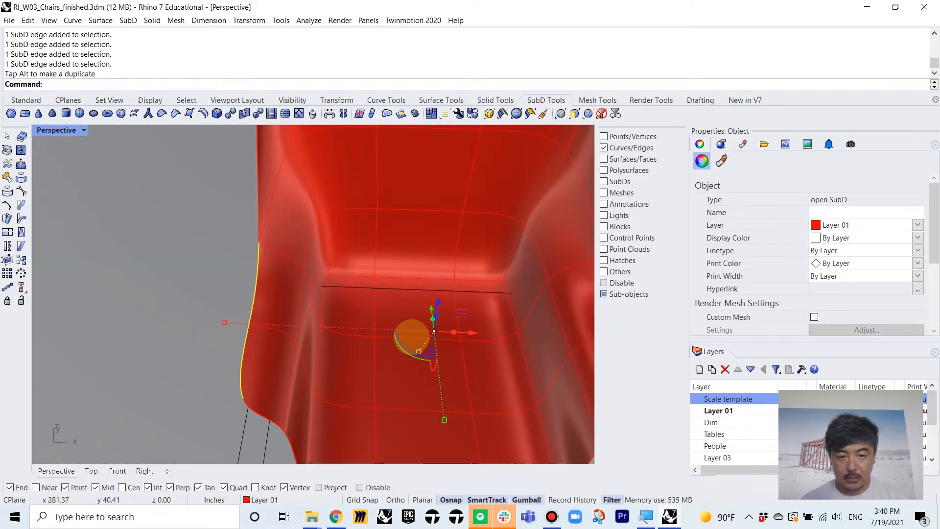
{"action": "left_click_drag", "start_coordinate": [225, 322], "coordinate": [211, 324]}
{"action": "scroll", "coordinate": [309, 338], "scroll_direction": "down", "scroll_amount": 5}
{"action": "right_click_drag", "start_coordinate": [329, 347], "coordinate": [466, 330]}
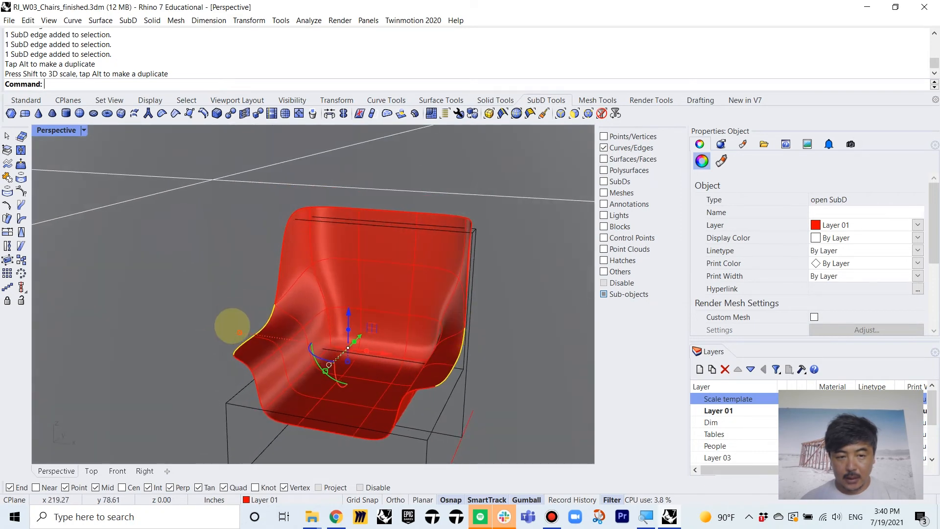
{"action": "left_click_drag", "start_coordinate": [239, 332], "coordinate": [231, 331]}
{"action": "left_click_drag", "start_coordinate": [349, 313], "coordinate": [348, 327]}
{"action": "right_click_drag", "start_coordinate": [382, 367], "coordinate": [396, 321]}
{"action": "left_click_drag", "start_coordinate": [374, 307], "coordinate": [375, 290]}
- Scale the two upper corner edges of the backrest inward along X to taper its top
{"action": "right_click_drag", "start_coordinate": [463, 272], "coordinate": [445, 277]}
{"action": "right_click_drag", "start_coordinate": [397, 238], "coordinate": [374, 258]}
{"action": "scroll", "coordinate": [273, 240], "scroll_direction": "up", "scroll_amount": 5}
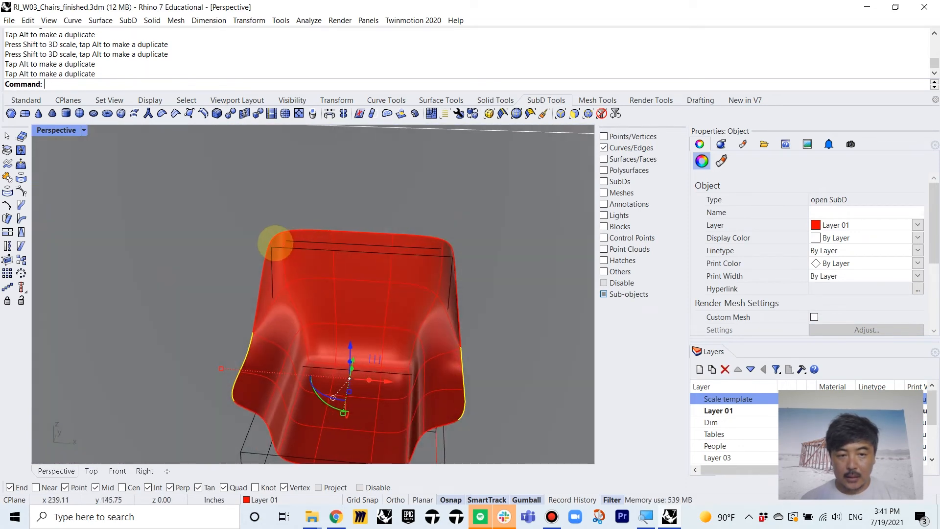
{"action": "left_click", "coordinate": [266, 246]}
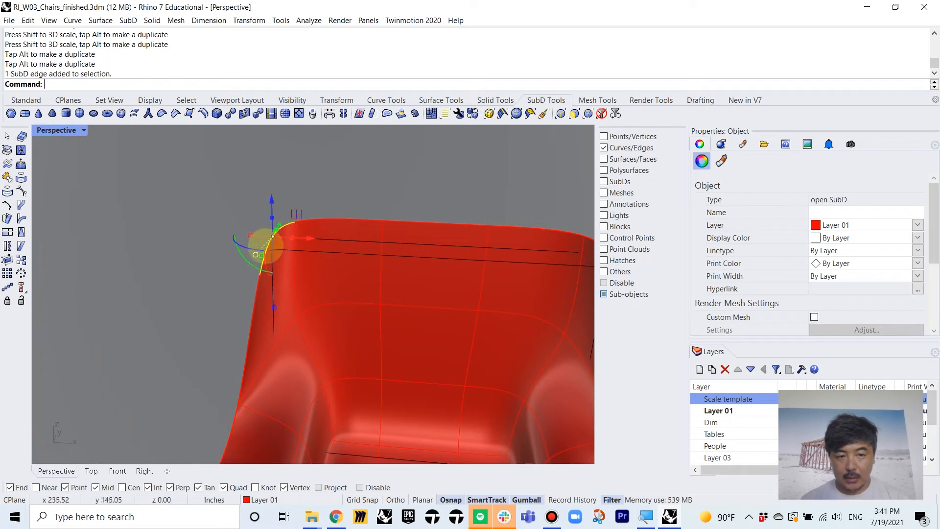
{"action": "right_click_drag", "start_coordinate": [527, 255], "coordinate": [466, 256], "text": "shift"}
{"action": "left_click", "coordinate": [535, 253], "text": "shift"}
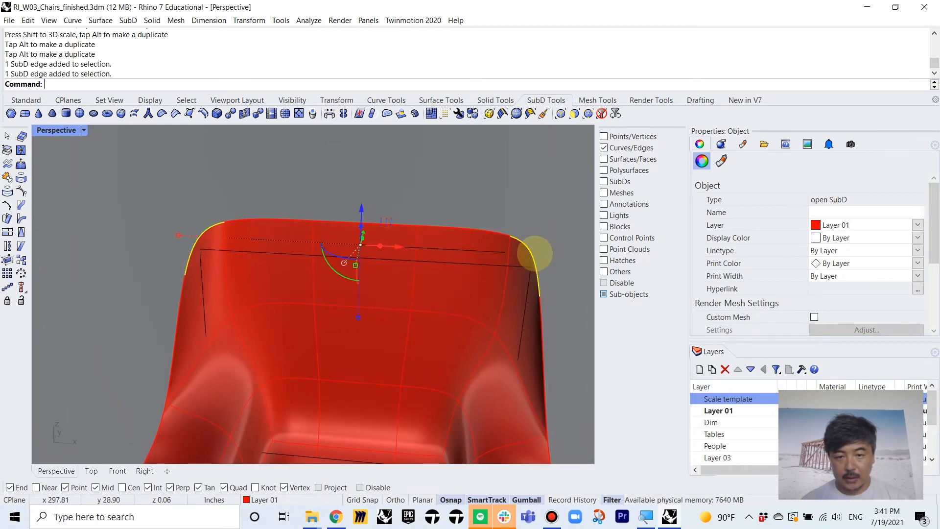
{"action": "left_click_drag", "start_coordinate": [177, 238], "coordinate": [246, 243]}
- Scale the two upper vertical edges inside the backrest closer together along X and clear the selection
{"action": "left_click", "coordinate": [317, 283]}
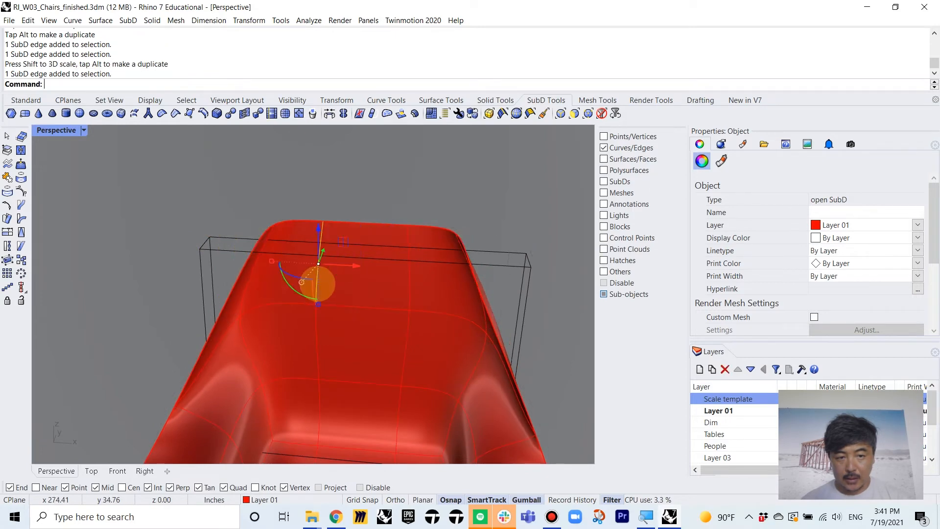
{"action": "left_click", "coordinate": [408, 293], "text": "shift"}
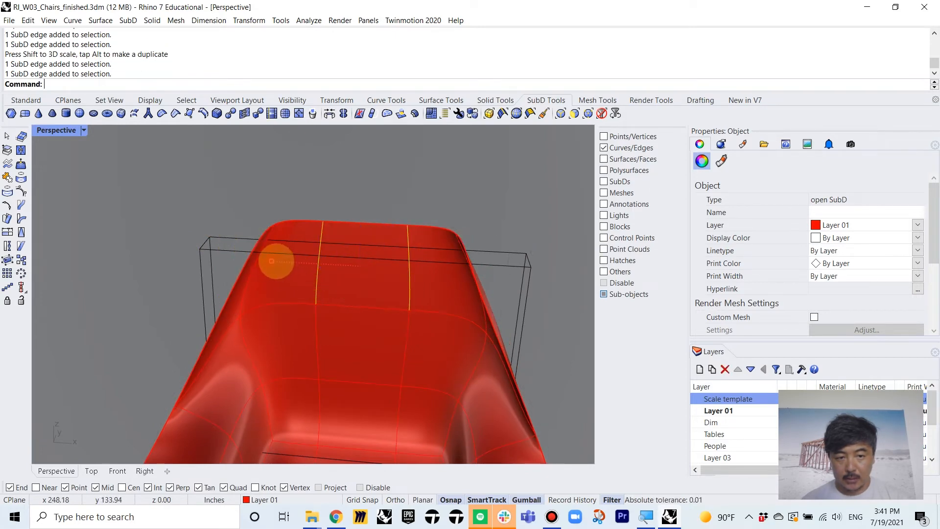
{"action": "left_click_drag", "start_coordinate": [271, 261], "coordinate": [336, 267]}
{"action": "right_click_drag", "start_coordinate": [336, 267], "coordinate": [225, 266]}
{"action": "scroll", "coordinate": [212, 227], "scroll_direction": "up", "scroll_amount": 5}
{"action": "key", "text": "Escape"}
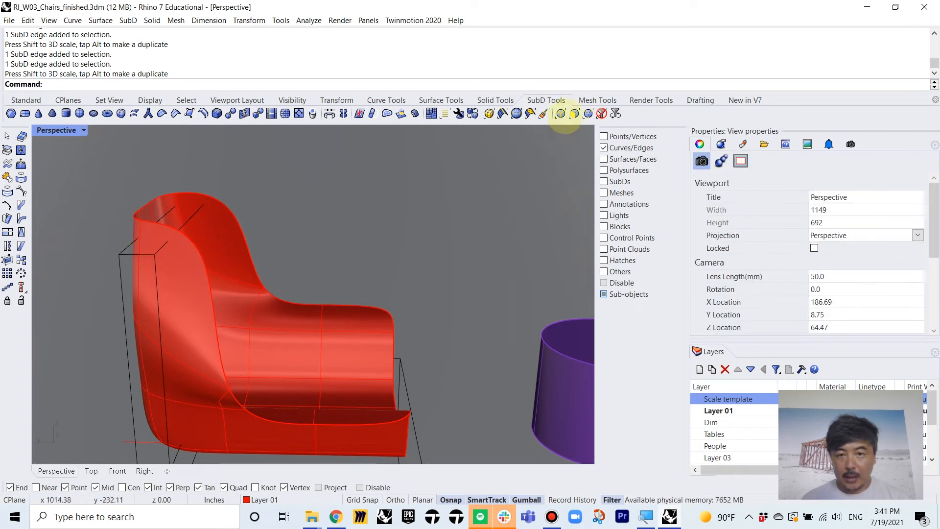
- Limit selection to faces and delete the upper side face on each side of the backrest
{"action": "left_click", "coordinate": [575, 113]}
{"action": "left_click", "coordinate": [216, 231]}
{"action": "left_click", "coordinate": [178, 279], "text": "shift"}
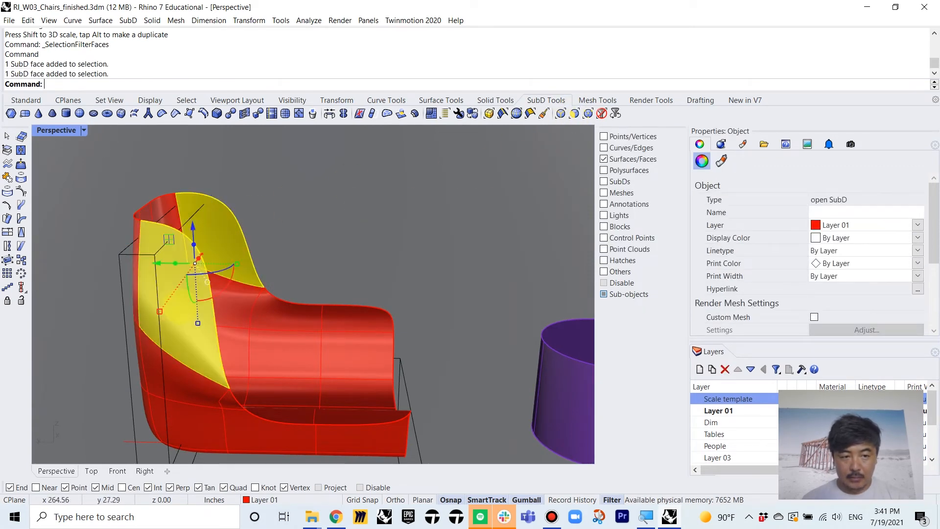
{"action": "key", "text": "Delete"}
- Try moving individual faces of the seat base vertically and undo both moves
{"action": "right_click_drag", "start_coordinate": [187, 321], "coordinate": [248, 343]}
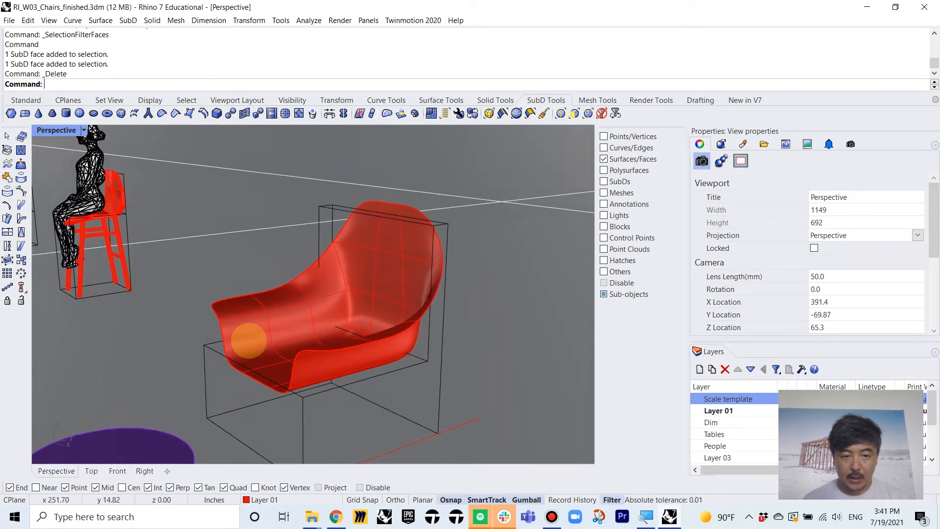
{"action": "scroll", "coordinate": [240, 377], "scroll_direction": "up", "scroll_amount": 4}
{"action": "left_click", "coordinate": [311, 355]}
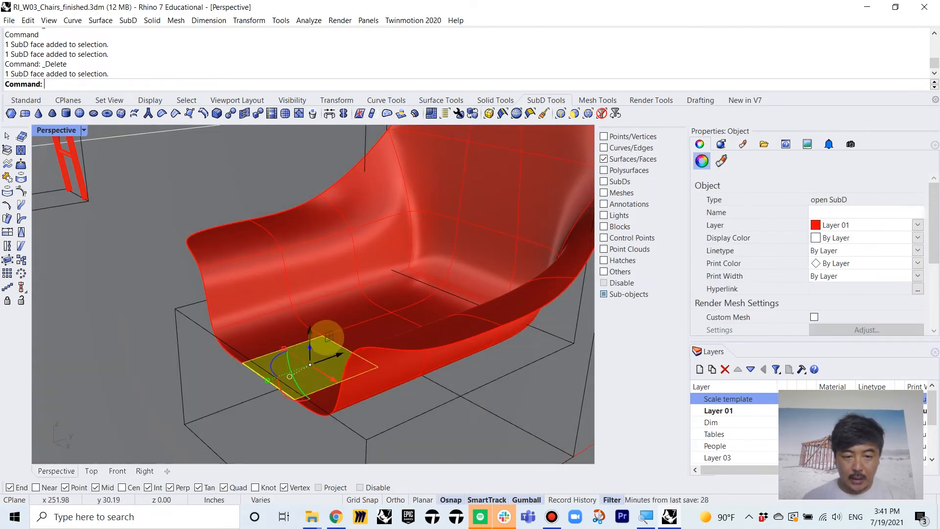
{"action": "right_click_drag", "start_coordinate": [315, 338], "coordinate": [327, 309]}
{"action": "left_click", "coordinate": [306, 311]}
{"action": "left_click", "coordinate": [402, 292]}
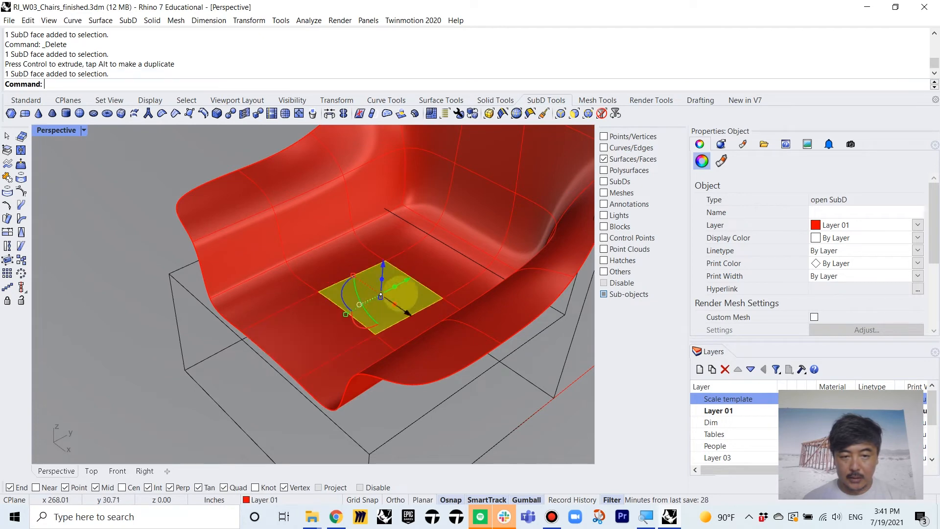
{"action": "left_click_drag", "start_coordinate": [383, 266], "coordinate": [382, 278]}
{"action": "left_click", "coordinate": [428, 265]}
{"action": "right_click_drag", "start_coordinate": [429, 268], "coordinate": [439, 294]}
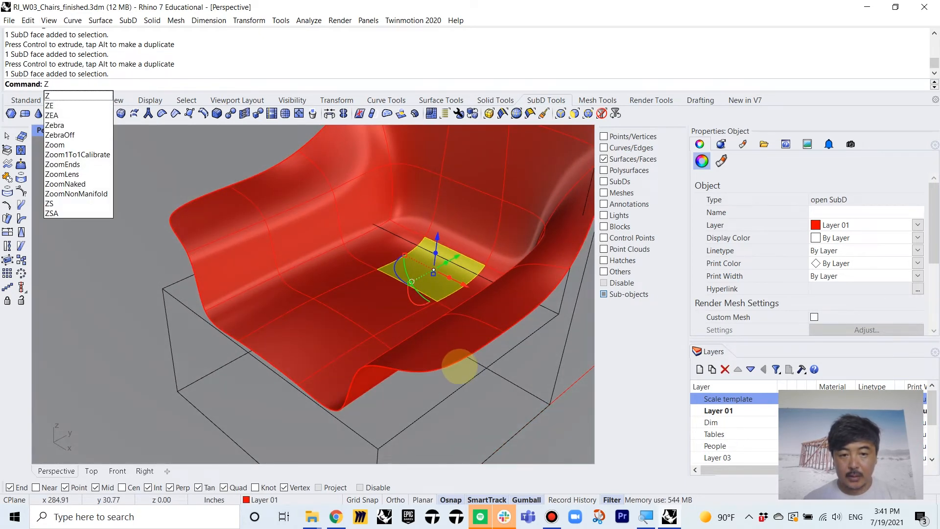
{"action": "key", "text": "ctrl+z"}
{"action": "key", "text": "ctrl+z"}
- Select the front two rows of faces across the seat base and shift them slightly
{"action": "right_click_drag", "start_coordinate": [338, 409], "coordinate": [399, 361]}
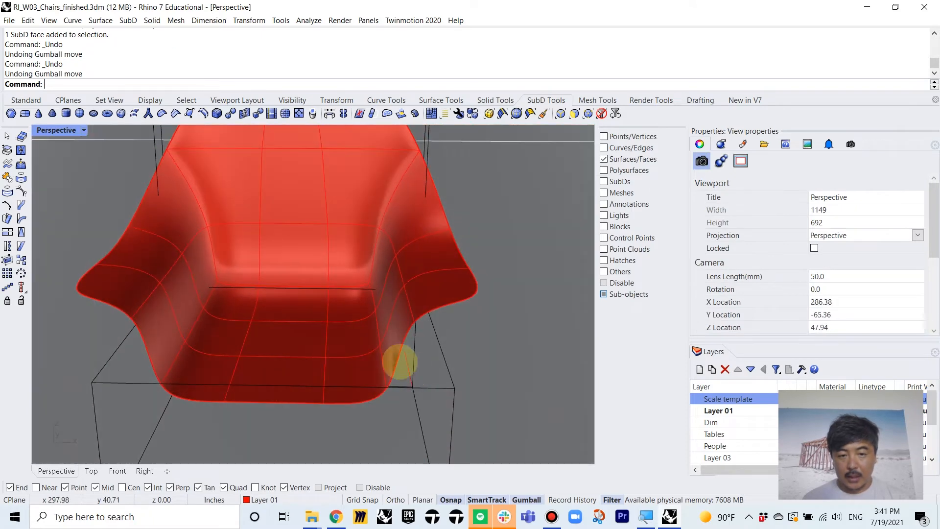
{"action": "left_click", "coordinate": [352, 381]}
{"action": "left_click", "coordinate": [274, 378], "text": "shift"}
{"action": "left_click", "coordinate": [200, 370], "text": "shift"}
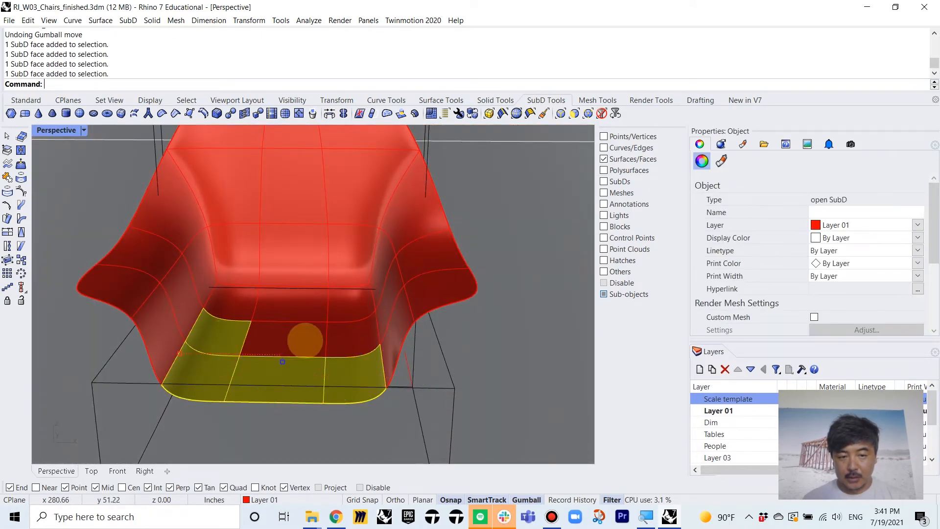
{"action": "left_click", "coordinate": [349, 337], "text": "shift"}
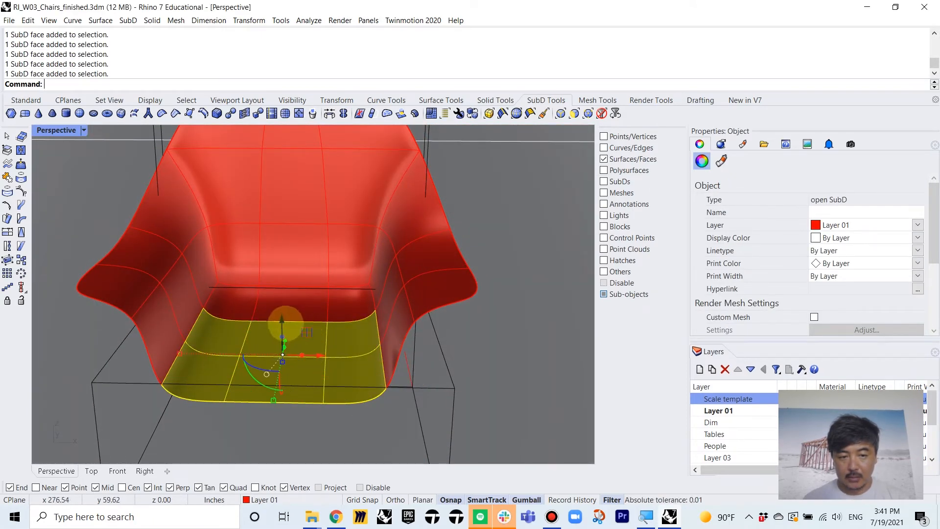
{"action": "left_click_drag", "start_coordinate": [285, 324], "coordinate": [280, 327]}
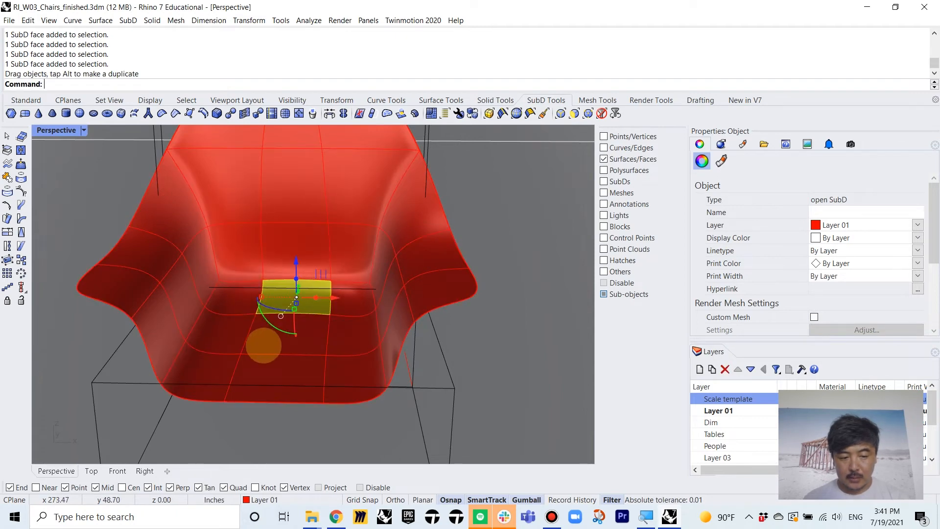
- Undo the last face shift, then select all faces in the front two rows of the seat and raise them slightly
{"action": "key", "text": "ctrl+z"}
{"action": "left_click", "coordinate": [200, 373]}
{"action": "left_click", "coordinate": [274, 378], "text": "shift"}
{"action": "left_click", "coordinate": [348, 381], "text": "shift"}
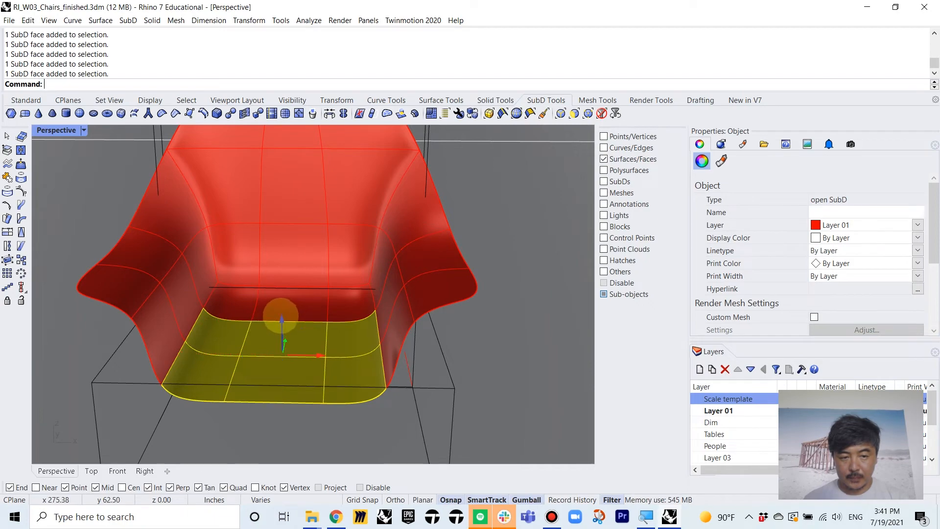
{"action": "left_click_drag", "start_coordinate": [281, 316], "coordinate": [282, 306]}
{"action": "right_click_drag", "start_coordinate": [428, 368], "coordinate": [230, 378]}
{"action": "key", "text": "Escape"}
- Limit selection to edges and lower the three edges along the front of the seat slightly
{"action": "left_click", "coordinate": [561, 114]}
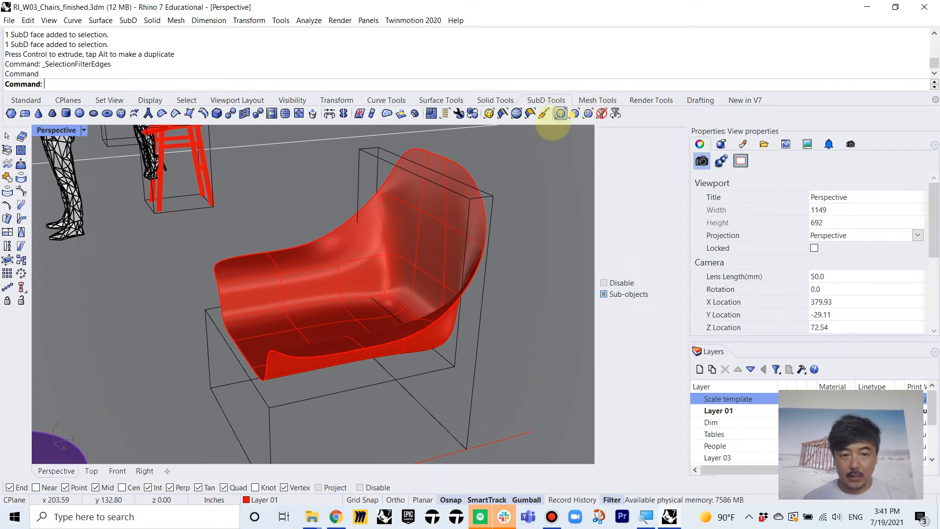
{"action": "left_click", "coordinate": [231, 336]}
{"action": "left_click", "coordinate": [247, 360], "text": "shift"}
{"action": "scroll", "coordinate": [247, 360], "scroll_direction": "up", "scroll_amount": 5}
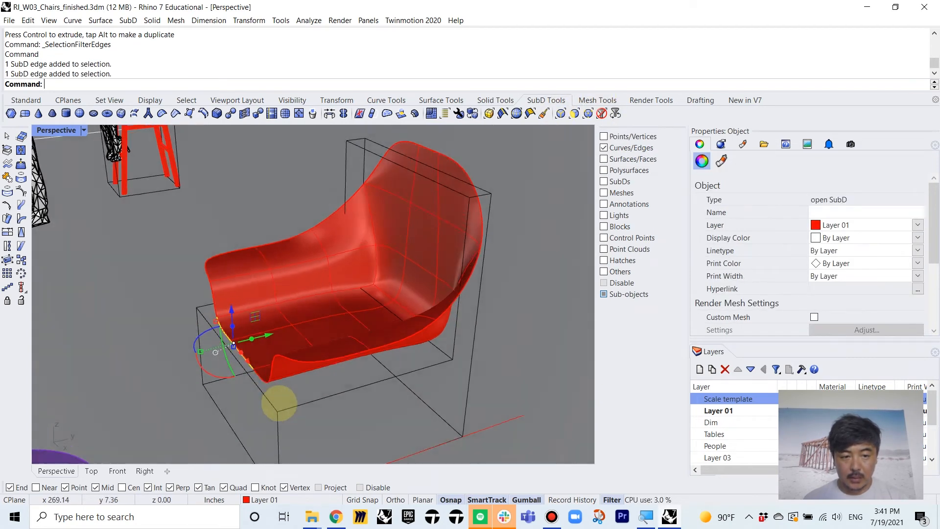
{"action": "left_click", "coordinate": [250, 353], "text": "shift"}
{"action": "left_click_drag", "start_coordinate": [214, 308], "coordinate": [212, 322]}
{"action": "right_click_drag", "start_coordinate": [315, 359], "coordinate": [369, 306]}
{"action": "scroll", "coordinate": [398, 305], "scroll_direction": "down", "scroll_amount": 4}
{"action": "right_click_drag", "start_coordinate": [426, 318], "coordinate": [203, 291]}
{"action": "scroll", "coordinate": [203, 290], "scroll_direction": "up", "scroll_amount": 2}
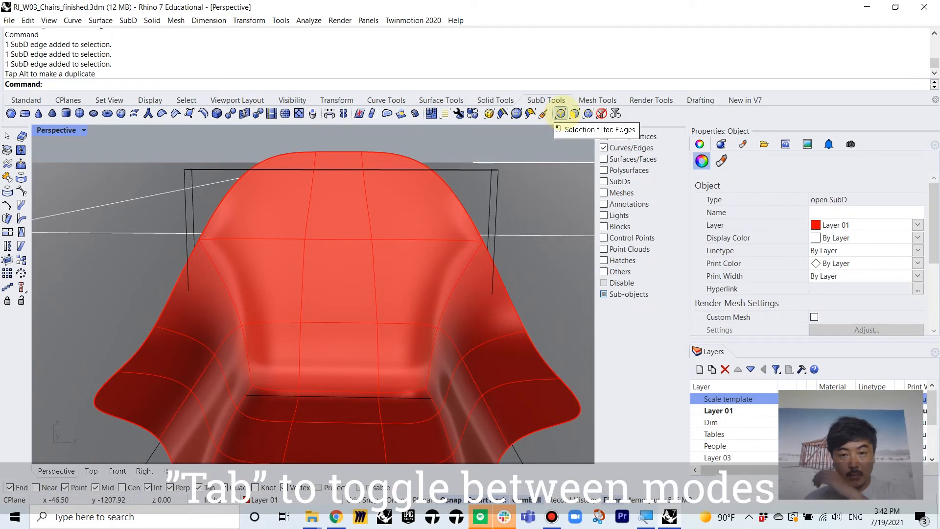
- Switch the SubD display to flat, limit selection to vertices, and return the display to smooth
{"action": "key", "text": "Tab"}
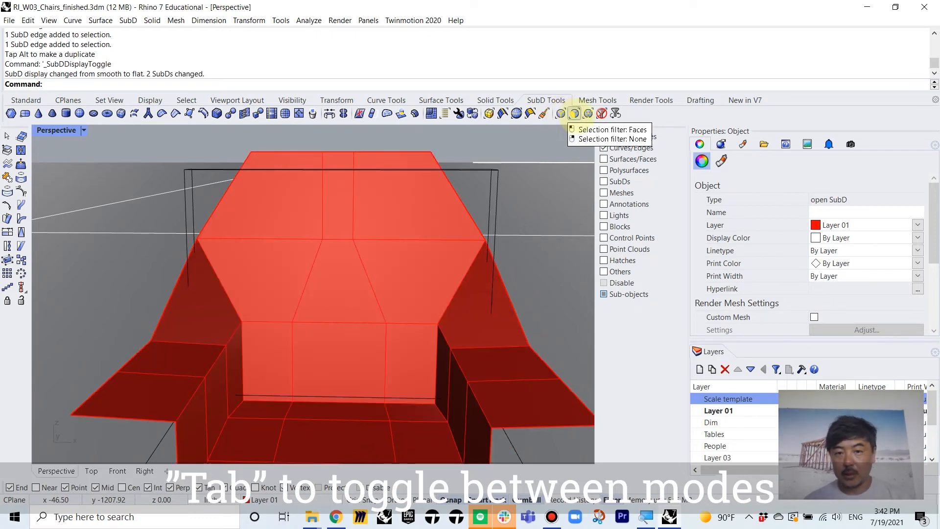
{"action": "left_click", "coordinate": [587, 114]}
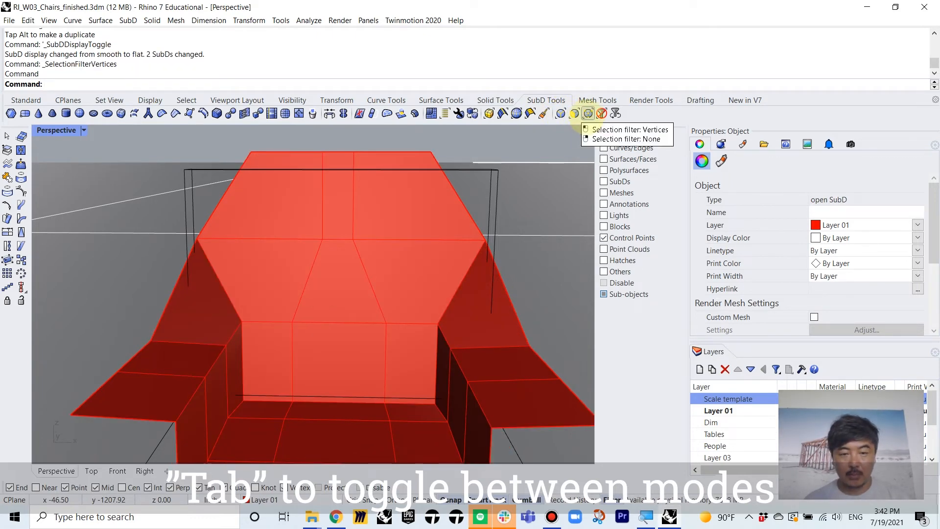
{"action": "key", "text": "Tab"}
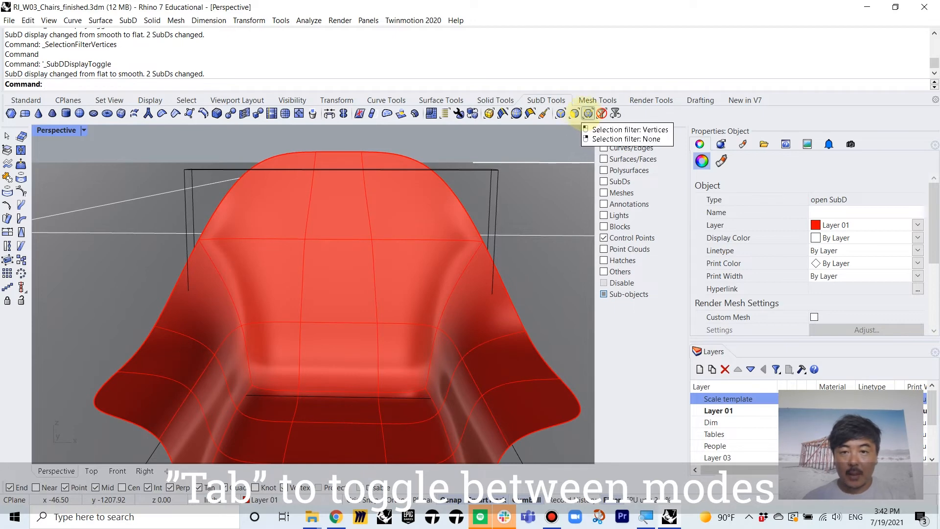
- Scale the two outer vertices at the backrest's mid-height closer together along X
{"action": "left_click", "coordinate": [199, 239]}
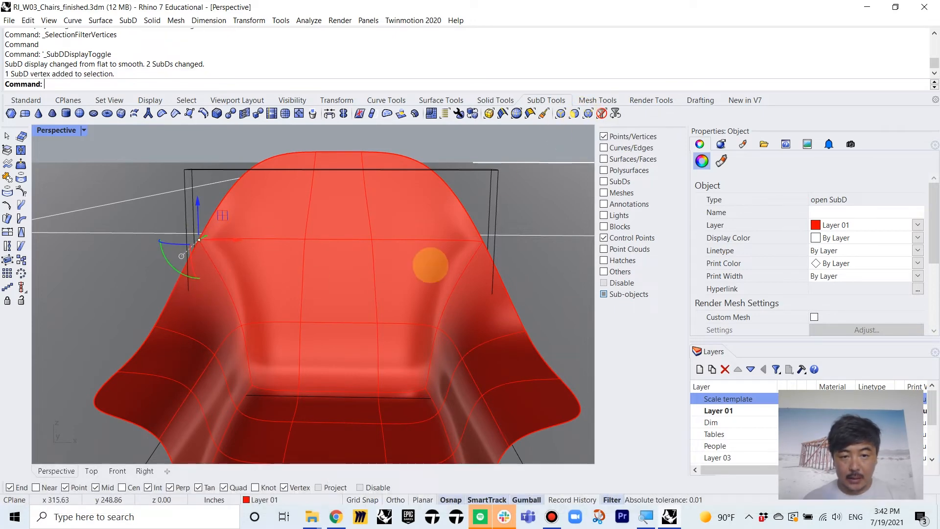
{"action": "left_click", "coordinate": [482, 239], "text": "shift"}
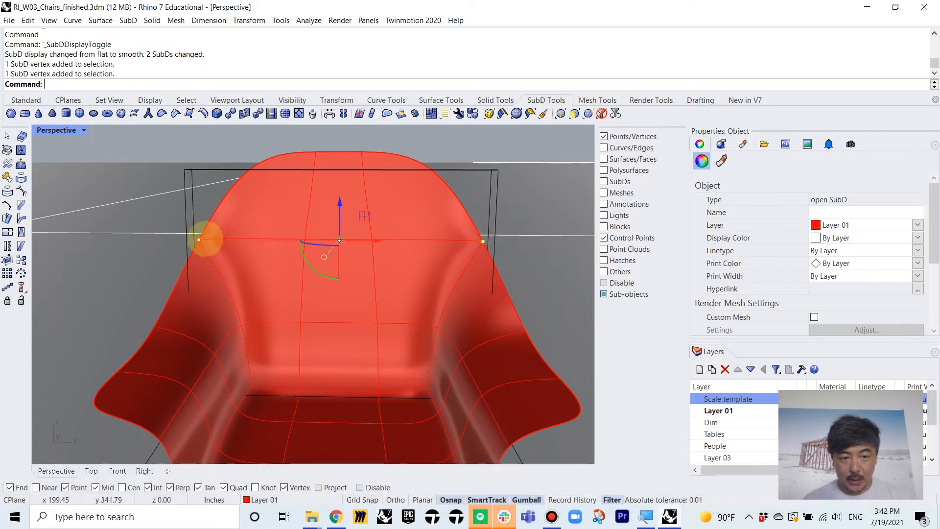
{"action": "left_click_drag", "start_coordinate": [200, 240], "coordinate": [239, 243]}
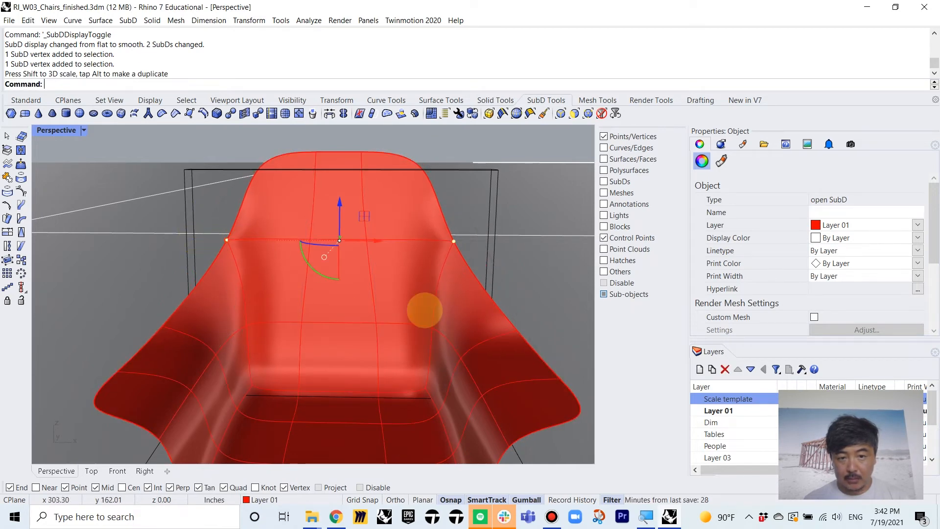
- Lower the two outer backrest vertices and adjust their position along Y
{"action": "right_click_drag", "start_coordinate": [425, 312], "coordinate": [348, 311]}
{"action": "scroll", "coordinate": [348, 311], "scroll_direction": "down", "scroll_amount": 4}
{"action": "right_click_drag", "start_coordinate": [382, 353], "coordinate": [288, 306]}
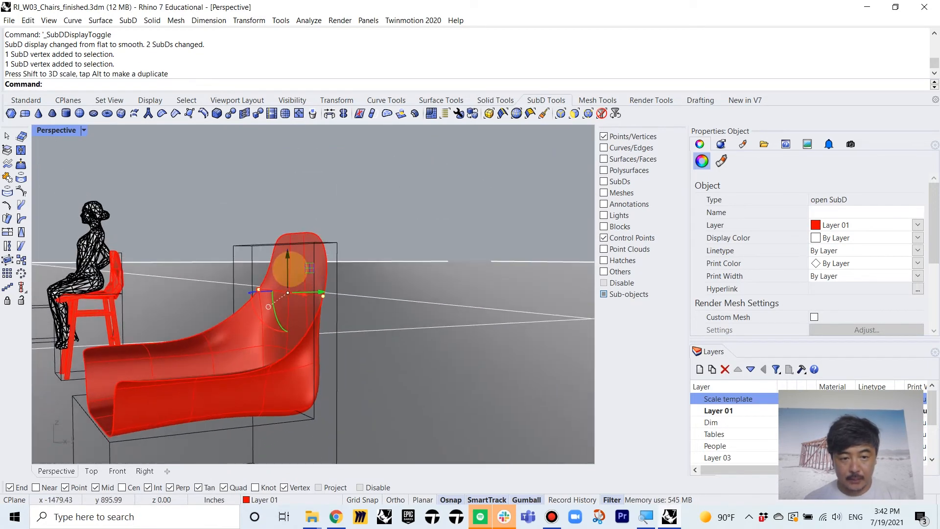
{"action": "left_click_drag", "start_coordinate": [288, 259], "coordinate": [287, 275]}
{"action": "left_click_drag", "start_coordinate": [326, 300], "coordinate": [327, 300]}
{"action": "mouse_move", "coordinate": [387, 307]}
{"action": "right_mouse_down"}
{"action": "mouse_move", "coordinate": [333, 309]}
{"action": "mouse_move", "coordinate": [368, 309]}
{"action": "right_mouse_up"}
{"action": "left_click_drag", "start_coordinate": [368, 304], "coordinate": [369, 304]}
{"action": "right_click_drag", "start_coordinate": [369, 304], "coordinate": [379, 282]}
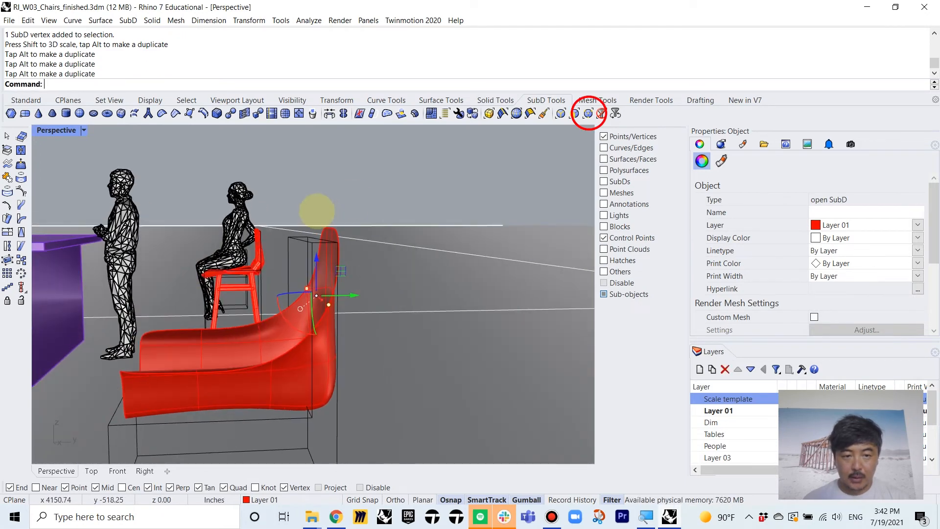
- Select the middle vertices of the backrest's top edge and reposition them along Y and Z
{"action": "left_click_drag", "start_coordinate": [317, 211], "coordinate": [351, 237]}
{"action": "left_click", "coordinate": [362, 241]}
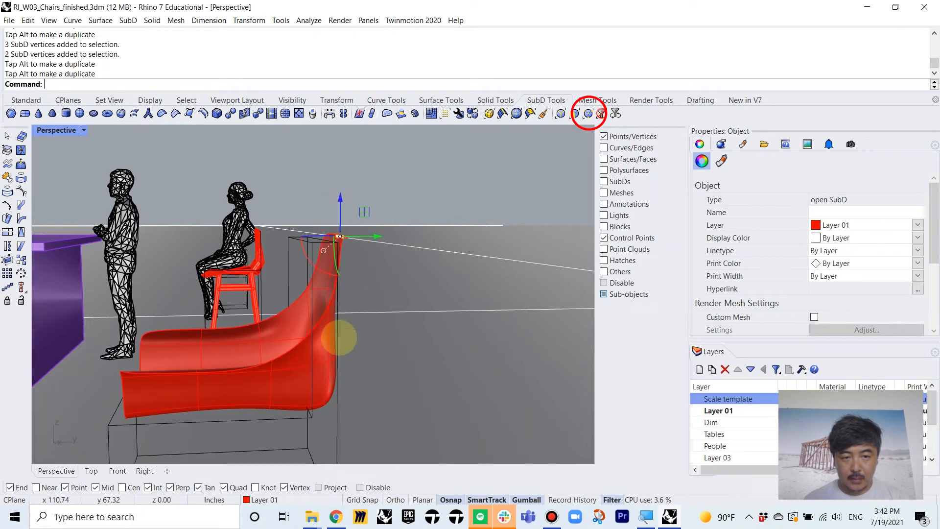
{"action": "right_click_drag", "start_coordinate": [339, 337], "coordinate": [344, 315]}
{"action": "scroll", "coordinate": [291, 342], "scroll_direction": "up", "scroll_amount": 5}
{"action": "right_click_drag", "start_coordinate": [289, 343], "coordinate": [289, 375]}
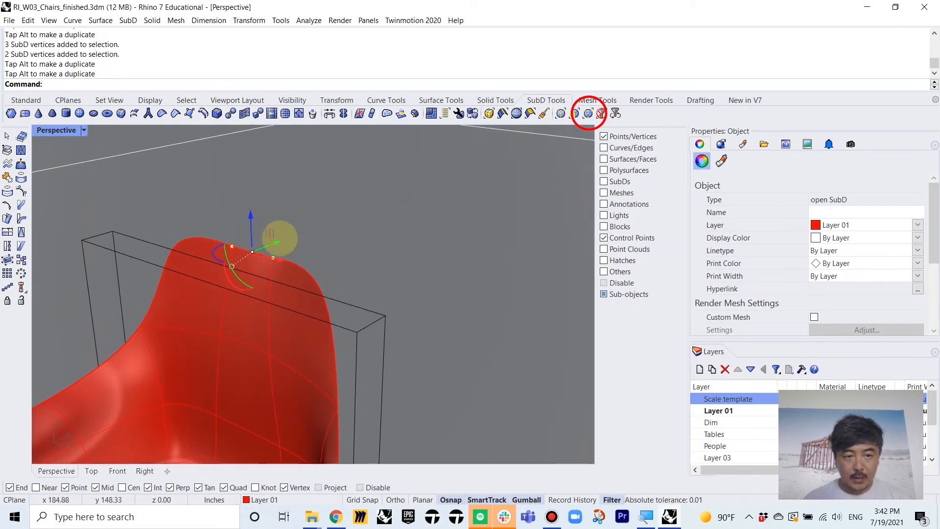
{"action": "mouse_move", "coordinate": [270, 243]}
{"action": "left_mouse_down"}
{"action": "mouse_move", "coordinate": [246, 209]}
{"action": "mouse_move", "coordinate": [273, 235]}
{"action": "left_mouse_up"}
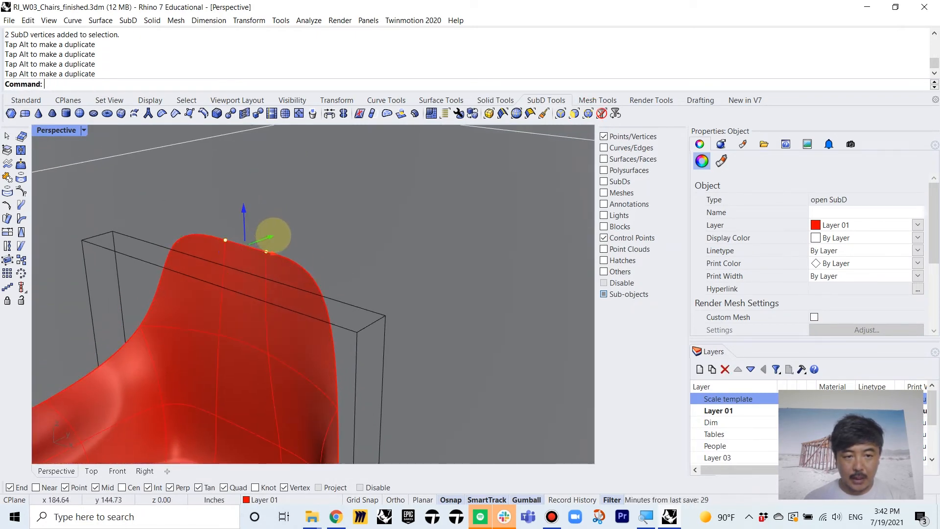
- Check the whole shell in flat SubD display and return to smooth display
{"action": "right_click_drag", "start_coordinate": [299, 298], "coordinate": [309, 319]}
{"action": "scroll", "coordinate": [357, 289], "scroll_direction": "down", "scroll_amount": 4}
{"action": "key", "text": "Tab"}
{"action": "key", "text": "Tab"}
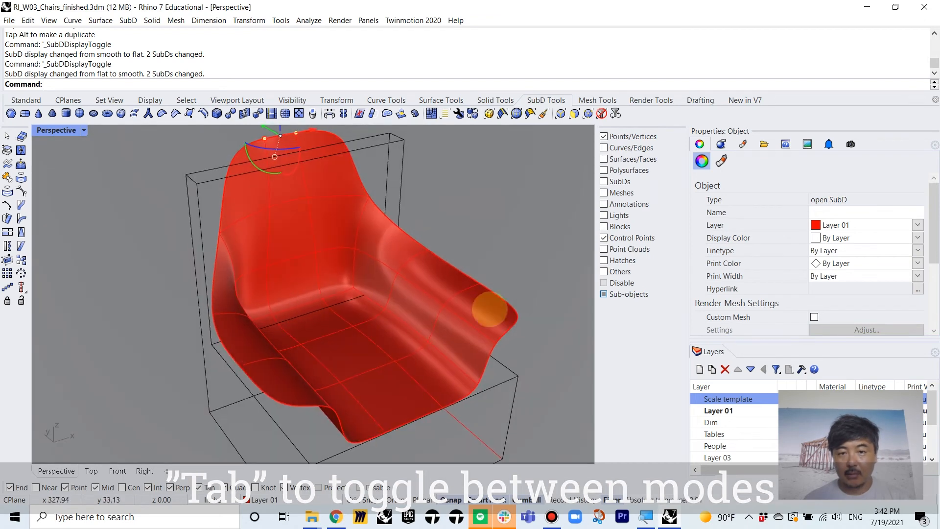
- Limit selection to edges, reposition the three edges where the seat meets the backrest, and clear the selection
{"action": "left_click", "coordinate": [560, 114]}
{"action": "left_click", "coordinate": [337, 293]}
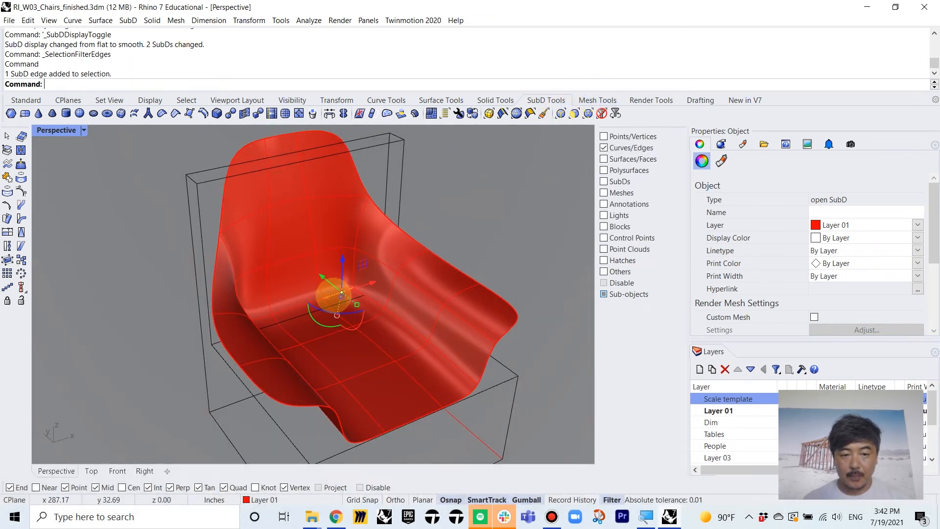
{"action": "left_click", "coordinate": [289, 310], "text": "shift"}
{"action": "left_click", "coordinate": [261, 319], "text": "shift"}
{"action": "left_click_drag", "start_coordinate": [281, 290], "coordinate": [309, 286]}
{"action": "left_click", "coordinate": [485, 231]}
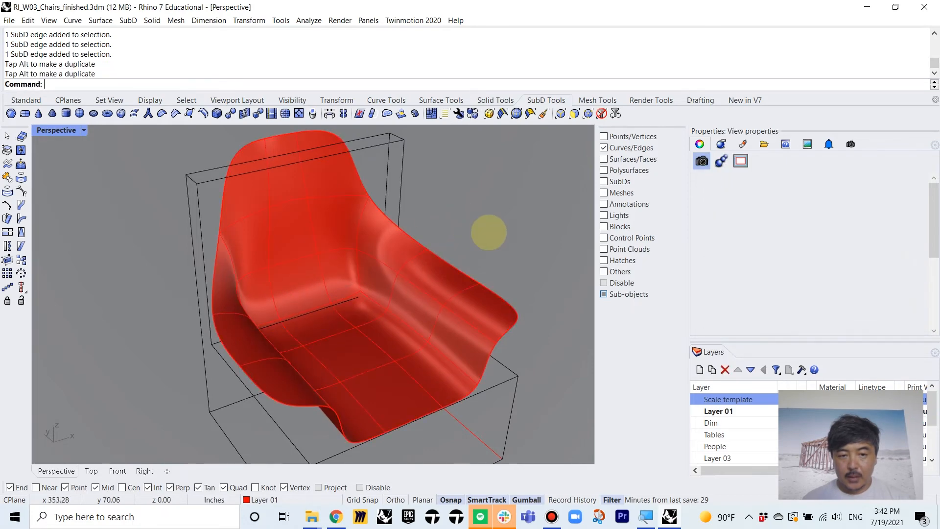
- Lower the three top edges of the backrest and shift them about 1.26 in forward along Y
{"action": "right_click_drag", "start_coordinate": [489, 232], "coordinate": [382, 175]}
{"action": "left_click_drag", "start_coordinate": [298, 141], "coordinate": [465, 199]}
{"action": "left_click_drag", "start_coordinate": [370, 133], "coordinate": [371, 146]}
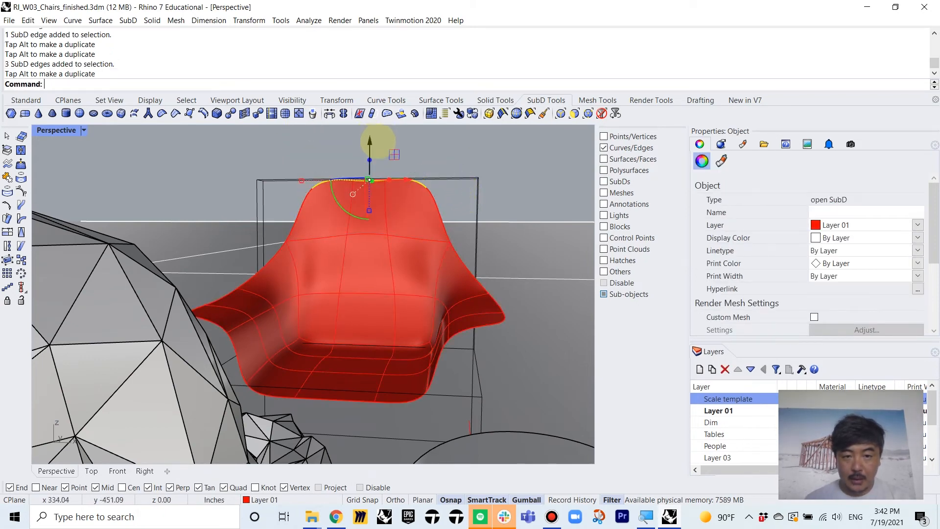
{"action": "right_click_drag", "start_coordinate": [371, 146], "coordinate": [375, 234]}
{"action": "left_click_drag", "start_coordinate": [461, 174], "coordinate": [452, 174]}
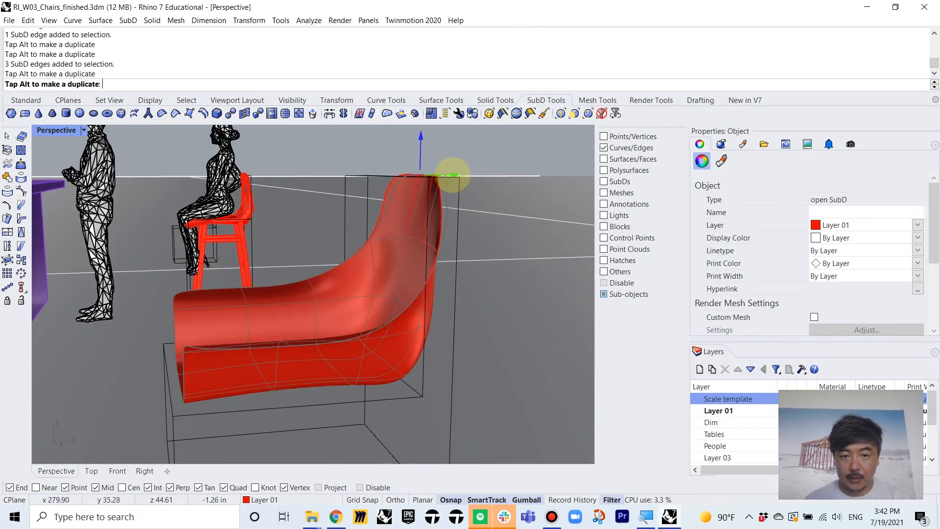
{"action": "left_click", "coordinate": [479, 204]}
- Turn off the sub-object selection filter so whole objects can be selected
{"action": "right_click_drag", "start_coordinate": [479, 204], "coordinate": [411, 340]}
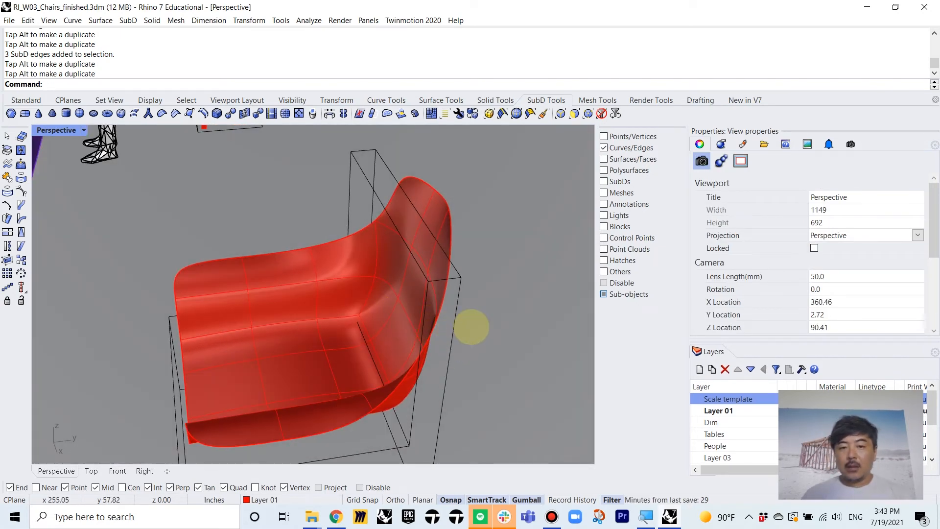
{"action": "right_click_drag", "start_coordinate": [357, 337], "coordinate": [369, 295]}
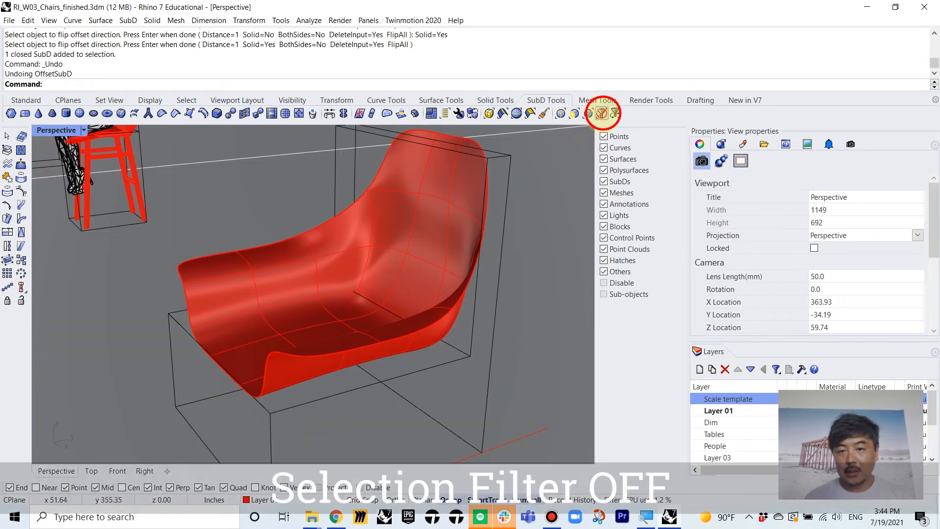
{"action": "left_click", "coordinate": [602, 114]}
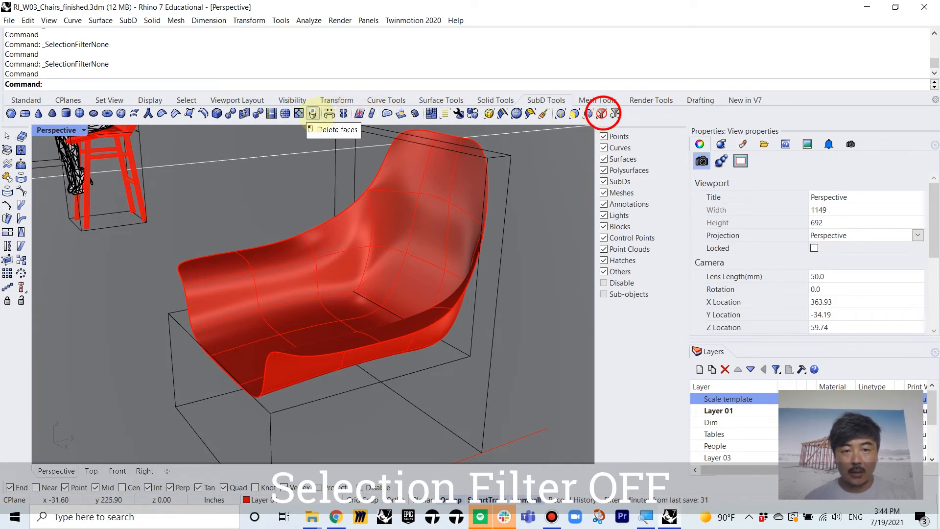
- Offset the armchair SubD by a distance of 1 as a solid, flipping the direction to the inner side and deleting the input
{"action": "left_click", "coordinate": [414, 113]}
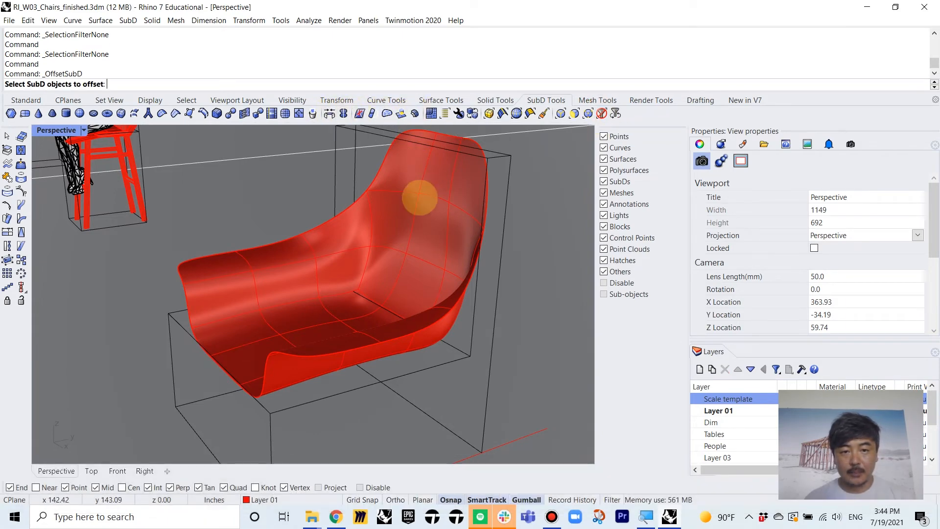
{"action": "left_click", "coordinate": [420, 205]}
{"action": "key", "text": "Return"}
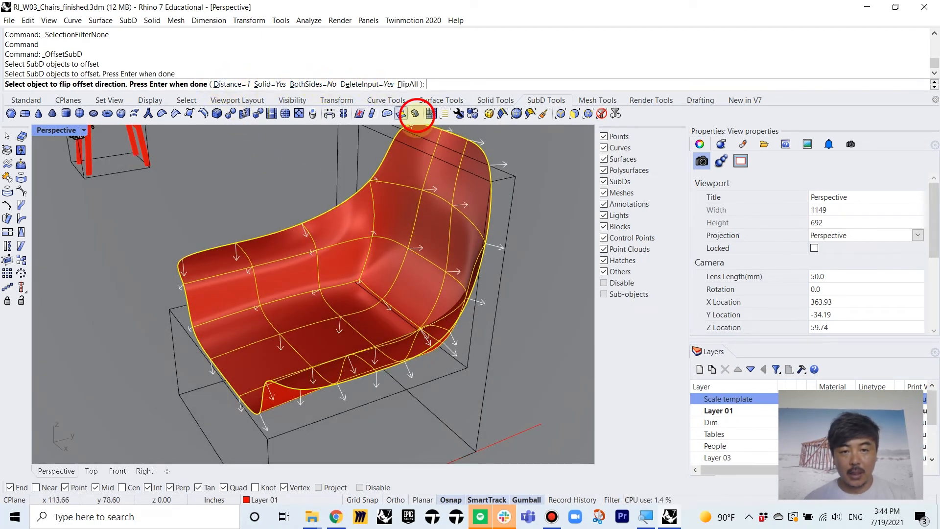
{"action": "left_click", "coordinate": [472, 206]}
{"action": "right_click_drag", "start_coordinate": [480, 216], "coordinate": [458, 196]}
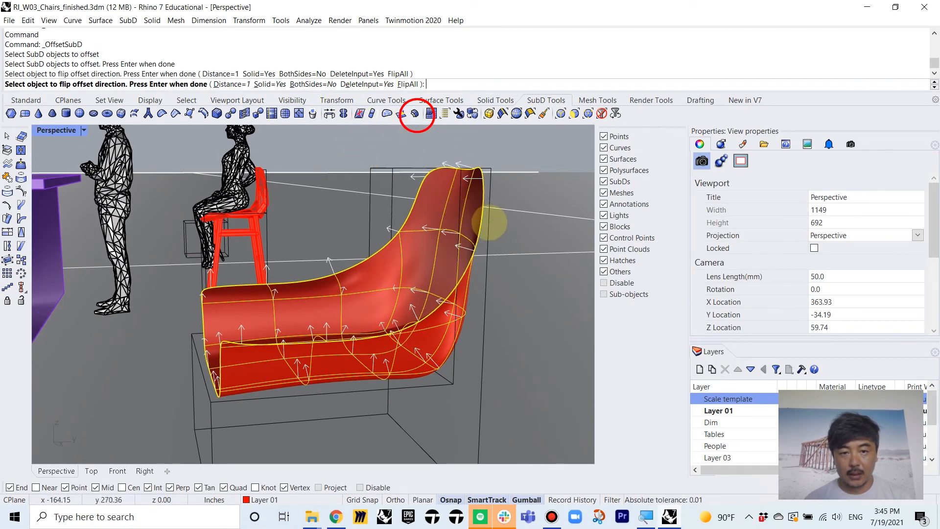
{"action": "key", "text": "Return"}
{"action": "right_click_drag", "start_coordinate": [504, 231], "coordinate": [321, 296]}
{"action": "left_click", "coordinate": [336, 266]}
{"action": "left_click", "coordinate": [336, 216]}
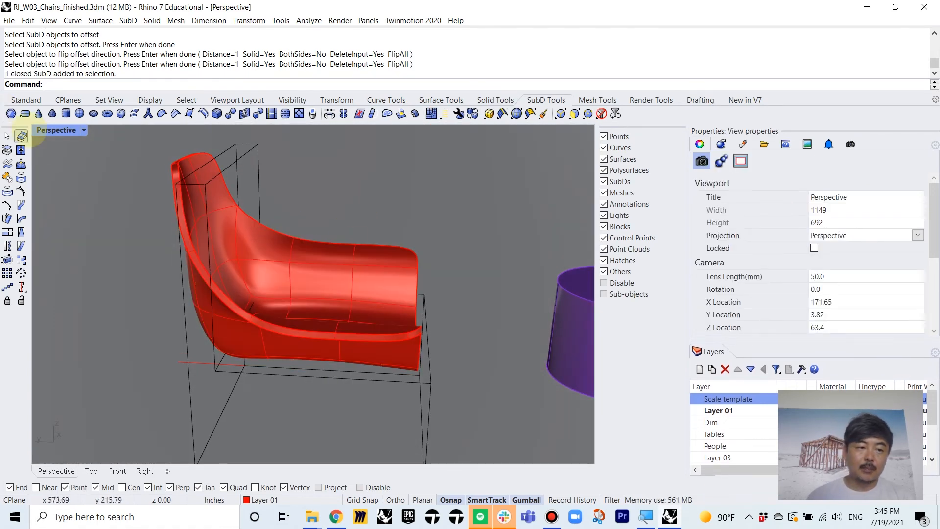
- Examine the leg frame beneath the finished reference armchair with the seated figure in the Perspective view
{"action": "key", "text": "ctrl+m"}
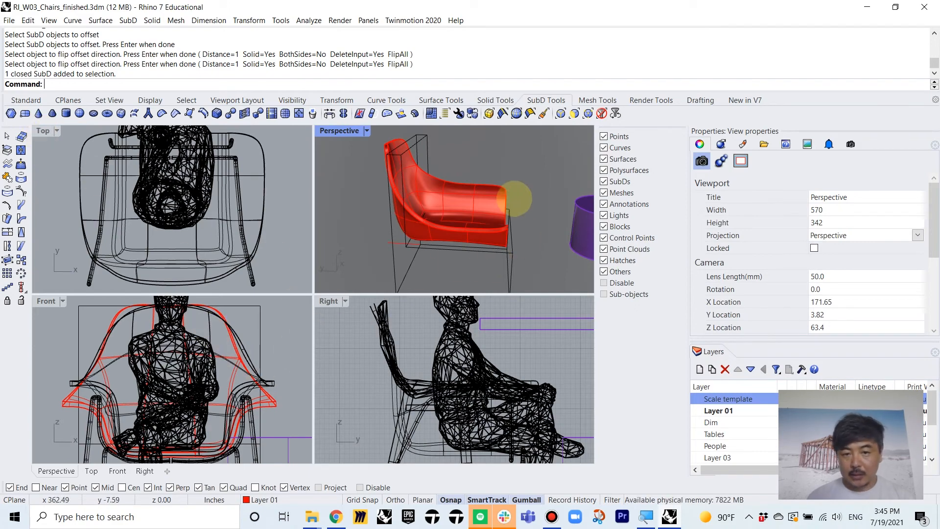
{"action": "right_click_drag", "start_coordinate": [514, 198], "coordinate": [338, 158]}
{"action": "double_click", "coordinate": [338, 131]}
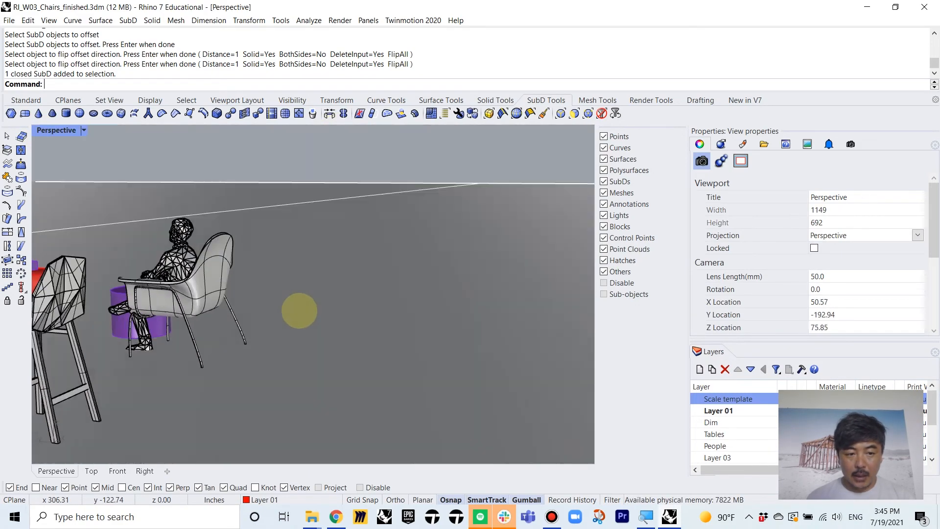
{"action": "right_click_drag", "start_coordinate": [300, 311], "coordinate": [233, 271]}
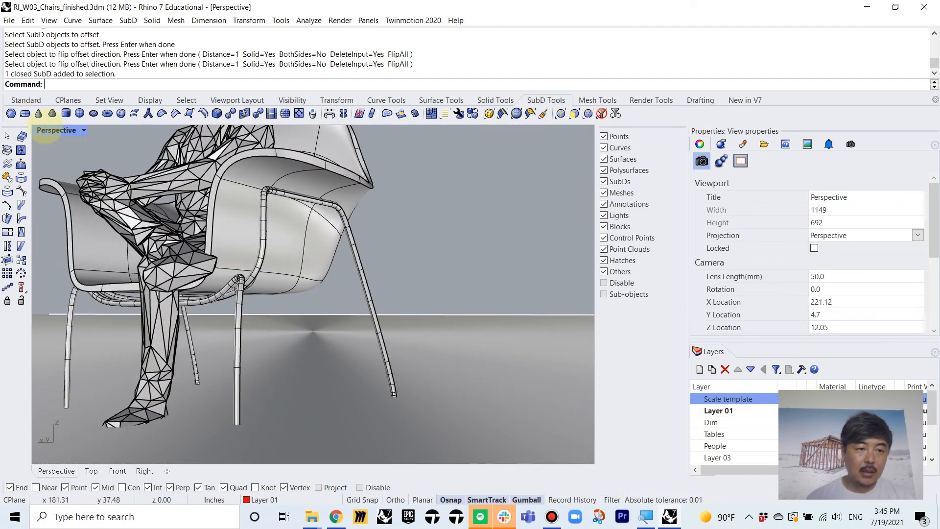
- In the Top view, select the thickened shell and move it along positive X, clear of the wireframe seat volume
{"action": "double_click", "coordinate": [49, 131]}
{"action": "scroll", "coordinate": [206, 188], "scroll_direction": "down", "scroll_amount": 5}
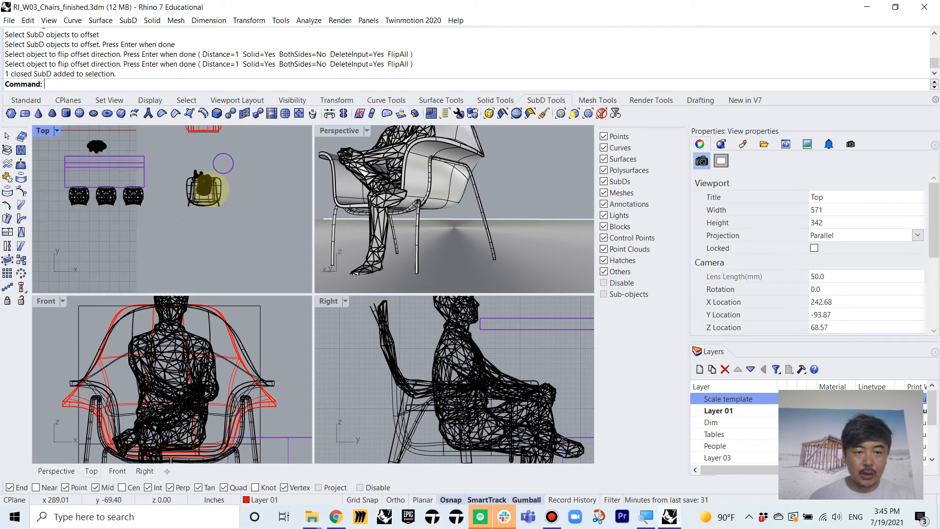
{"action": "scroll", "coordinate": [209, 189], "scroll_direction": "down", "scroll_amount": 2}
{"action": "right_click_drag", "start_coordinate": [209, 188], "coordinate": [192, 247]}
{"action": "left_click_drag", "start_coordinate": [220, 149], "coordinate": [159, 208]}
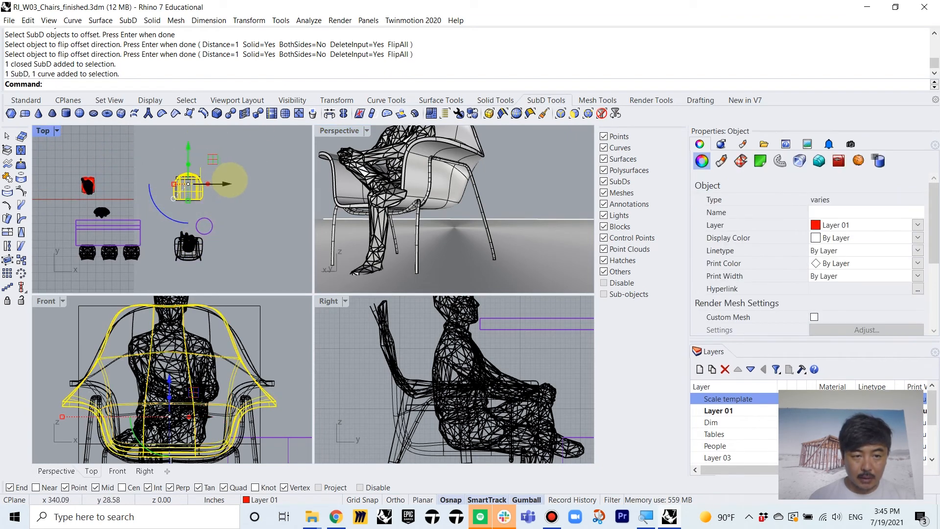
{"action": "left_click_drag", "start_coordinate": [226, 183], "coordinate": [277, 184]}
- Deselect the moved shell, frame its underside in the Front view, and switch to the standard tool set
{"action": "scroll", "coordinate": [237, 339], "scroll_direction": "down", "scroll_amount": 8}
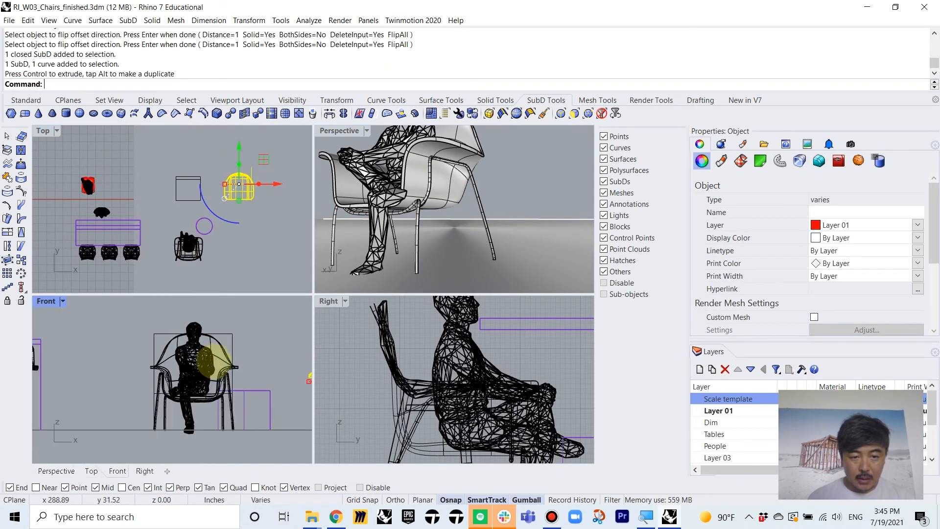
{"action": "right_click_drag", "start_coordinate": [259, 365], "coordinate": [193, 367]}
{"action": "scroll", "coordinate": [201, 369], "scroll_direction": "up", "scroll_amount": 2}
{"action": "left_click", "coordinate": [205, 371]}
{"action": "scroll", "coordinate": [256, 395], "scroll_direction": "up", "scroll_amount": 3}
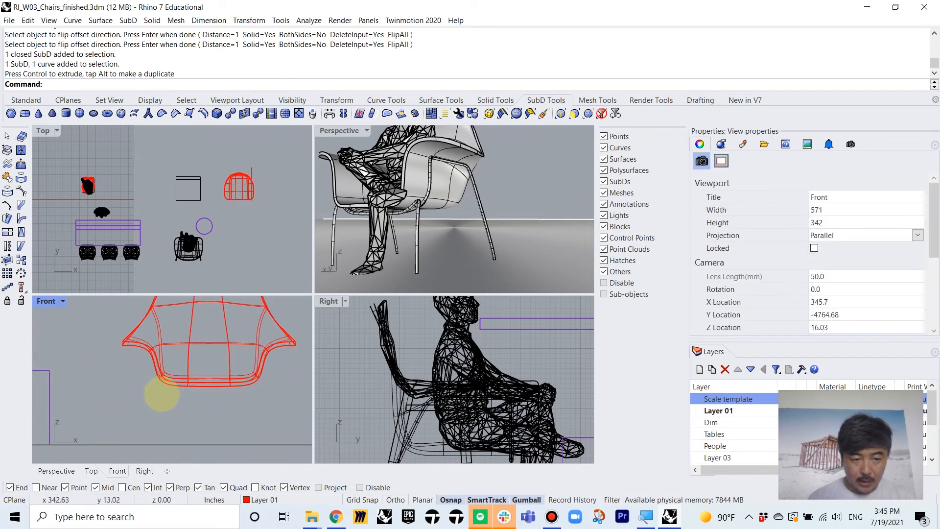
{"action": "right_click_drag", "start_coordinate": [67, 332], "coordinate": [69, 350]}
{"action": "left_click", "coordinate": [25, 100]}
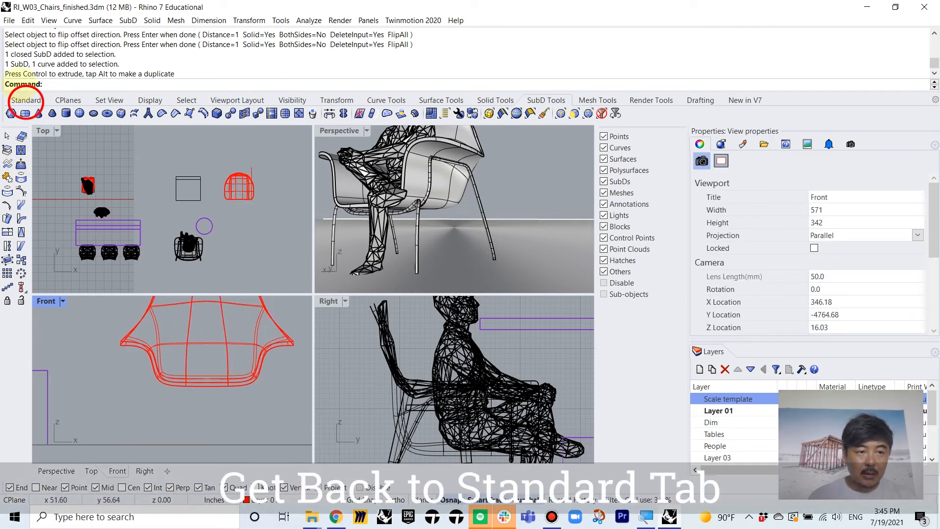
- Hide the seated figure and chair that overlap the armchair shell in the Right view, and return the SubDs to smooth display
{"action": "left_click", "coordinate": [25, 100]}
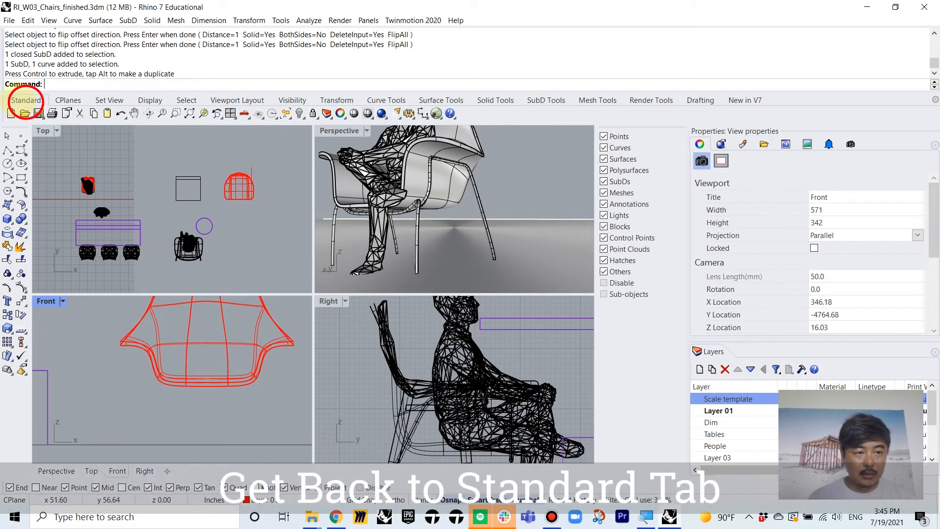
{"action": "scroll", "coordinate": [382, 367], "scroll_direction": "down", "scroll_amount": 10}
{"action": "scroll", "coordinate": [477, 378], "scroll_direction": "up", "scroll_amount": 6}
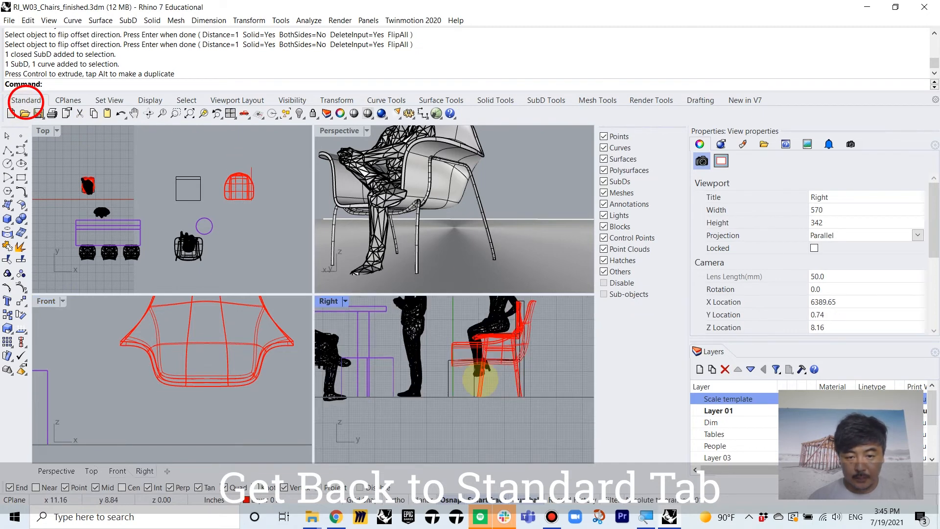
{"action": "right_click_drag", "start_coordinate": [478, 380], "coordinate": [408, 379]}
{"action": "scroll", "coordinate": [407, 377], "scroll_direction": "up", "scroll_amount": 3}
{"action": "scroll", "coordinate": [88, 142], "scroll_direction": "down", "scroll_amount": 4}
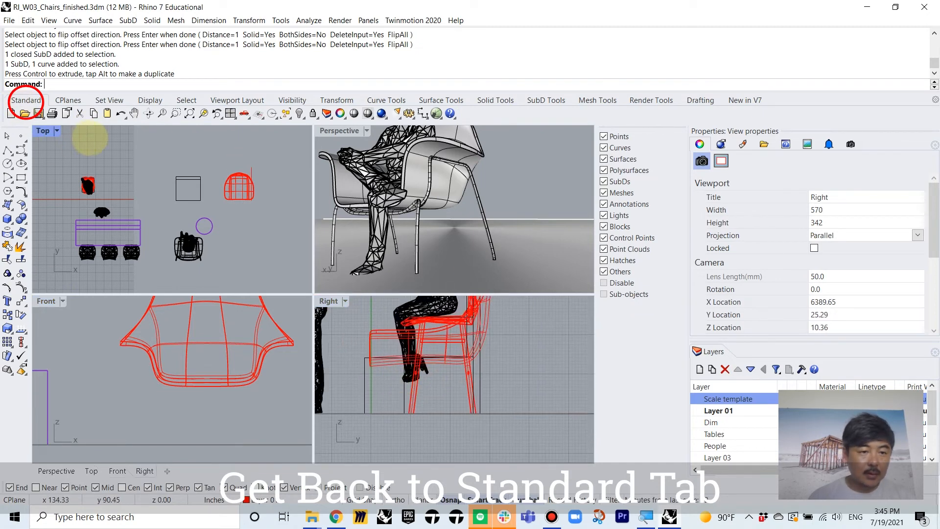
{"action": "left_click_drag", "start_coordinate": [43, 151], "coordinate": [160, 188]}
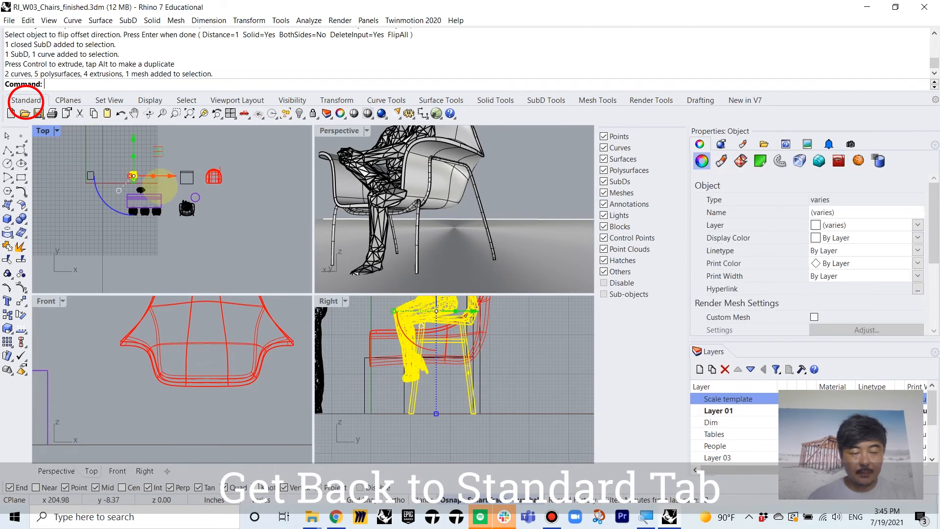
{"action": "key", "text": "ctrl+h"}
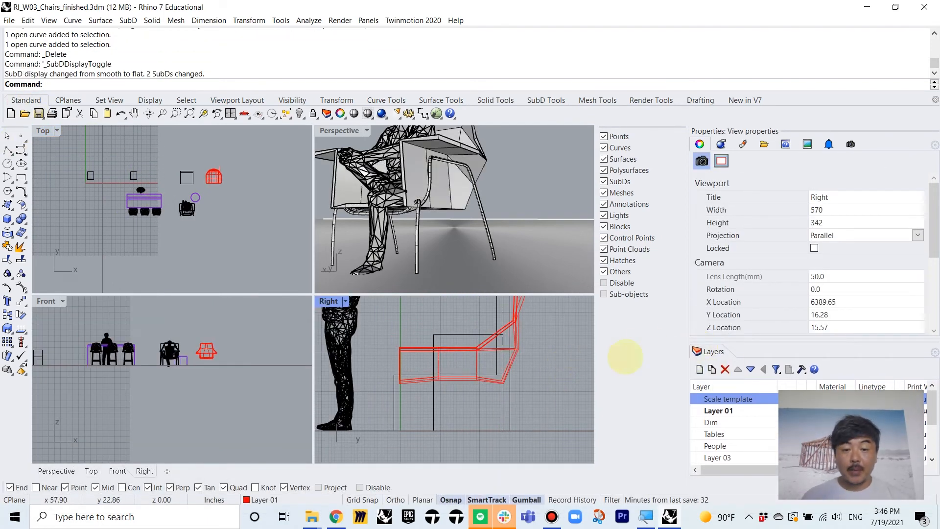
{"action": "key", "text": "Tab"}
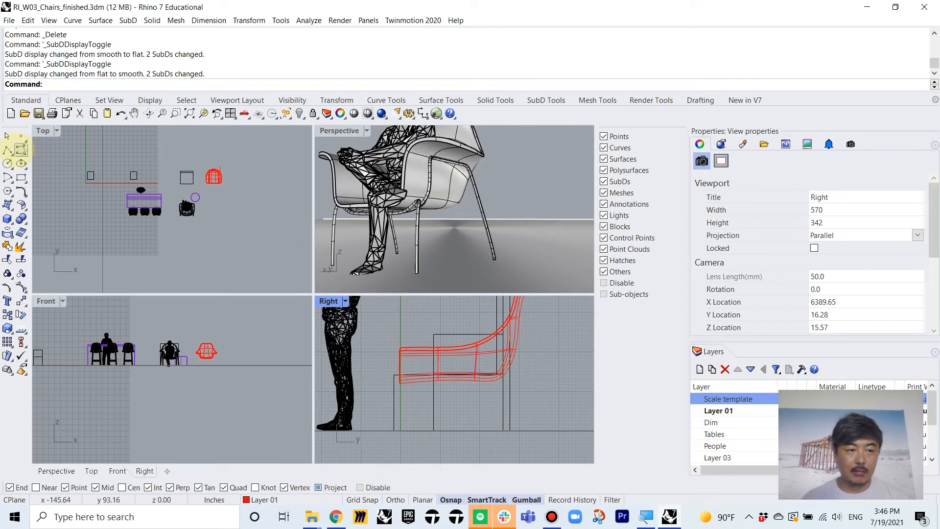
- Start a degree-3 control point curve in the Right view, rising from the ground below the backrest and bending forward at seat level
{"action": "left_click", "coordinate": [20, 149]}
{"action": "scroll", "coordinate": [519, 431], "scroll_direction": "up", "scroll_amount": 5}
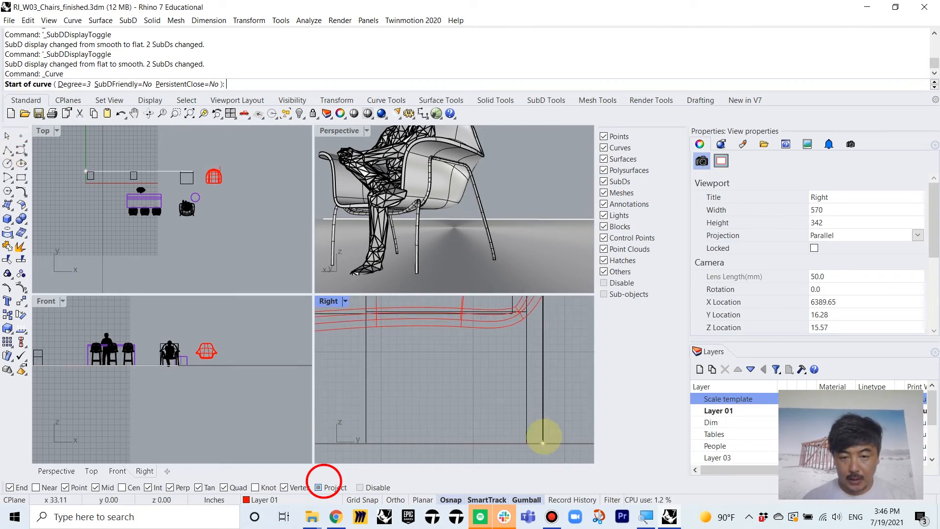
{"action": "left_click", "coordinate": [520, 434]}
{"action": "scroll", "coordinate": [518, 431], "scroll_direction": "up", "scroll_amount": 4}
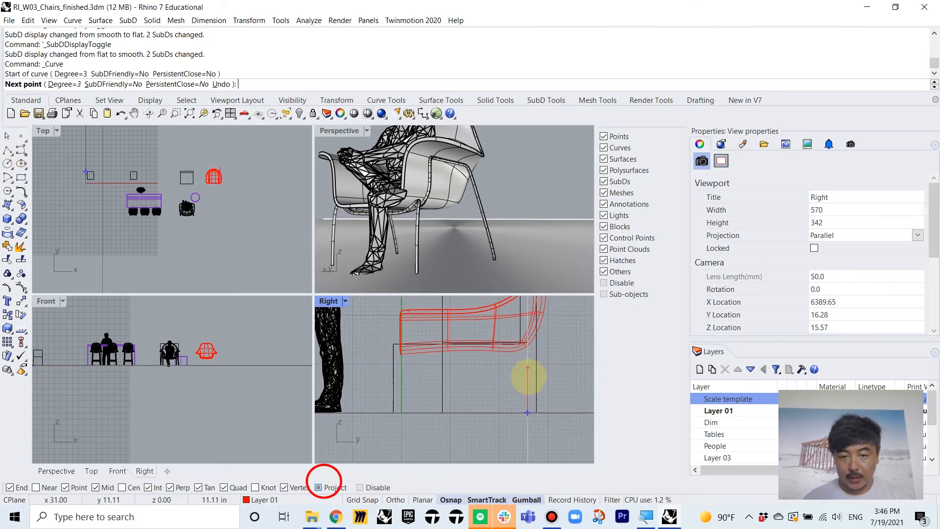
{"action": "left_click", "coordinate": [506, 389]}
{"action": "left_click", "coordinate": [495, 320]}
{"action": "right_click_drag", "start_coordinate": [496, 310], "coordinate": [514, 377]}
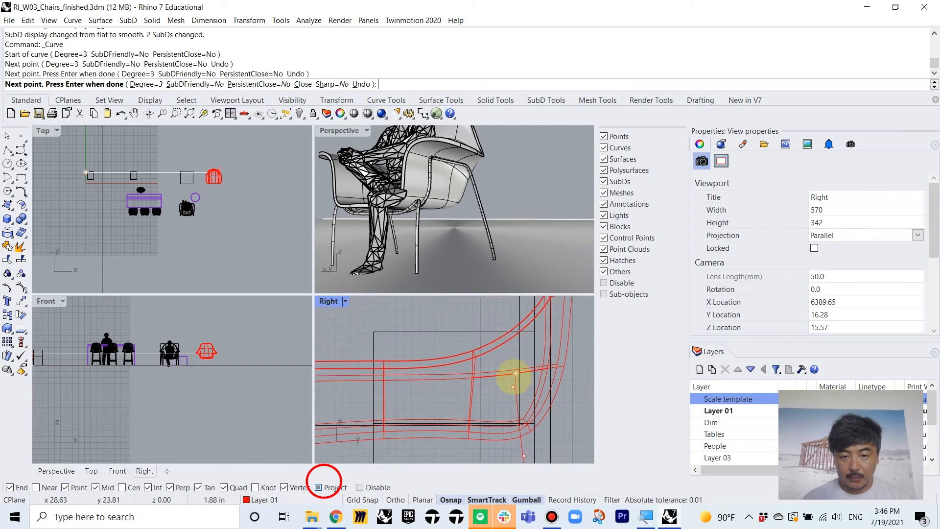
{"action": "scroll", "coordinate": [514, 375], "scroll_direction": "up", "scroll_amount": 3}
{"action": "left_click", "coordinate": [507, 402]}
{"action": "left_click", "coordinate": [468, 403]}
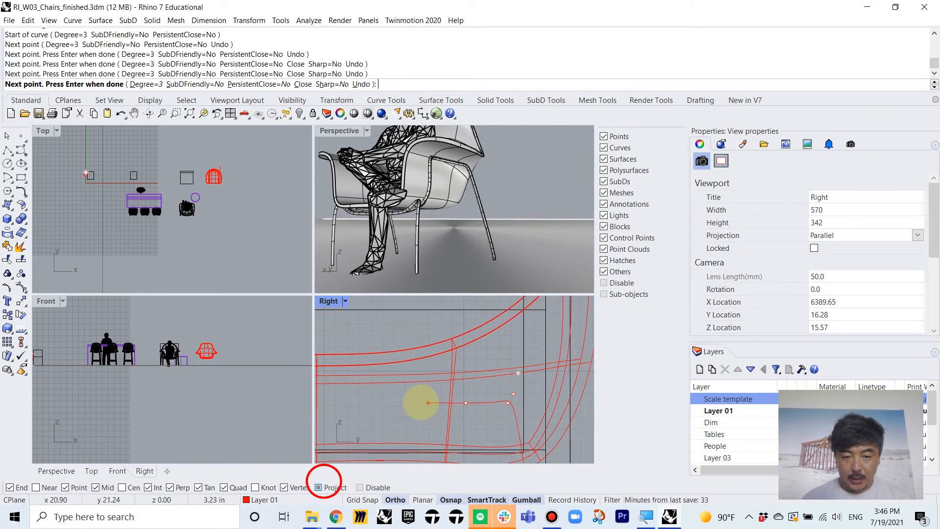
- Continue the leg curve horizontally forward across the shell, turn it straight down near the front and end it below the seat
{"action": "right_click_drag", "start_coordinate": [421, 400], "coordinate": [524, 395]}
{"action": "left_click", "coordinate": [480, 399]}
{"action": "right_click_drag", "start_coordinate": [402, 396], "coordinate": [442, 391]}
{"action": "scroll", "coordinate": [442, 389], "scroll_direction": "down", "scroll_amount": 4}
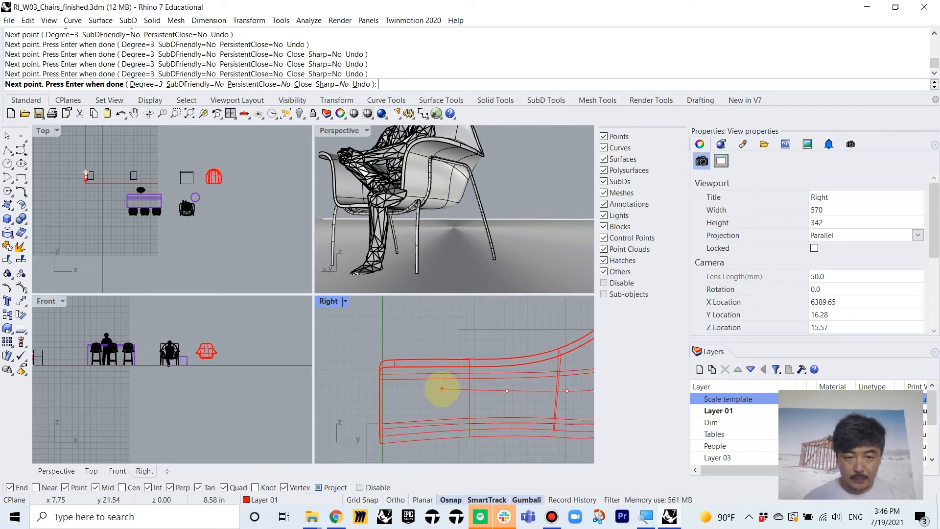
{"action": "left_click", "coordinate": [433, 390], "text": "shift"}
{"action": "left_click", "coordinate": [434, 401], "text": "shift"}
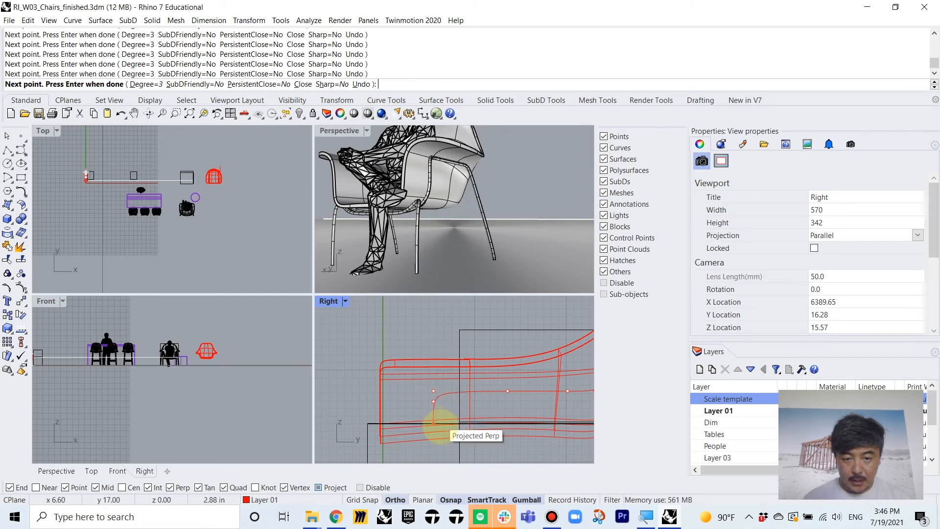
{"action": "left_click", "coordinate": [433, 433], "text": "shift"}
{"action": "scroll", "coordinate": [433, 450], "scroll_direction": "up", "scroll_amount": 3}
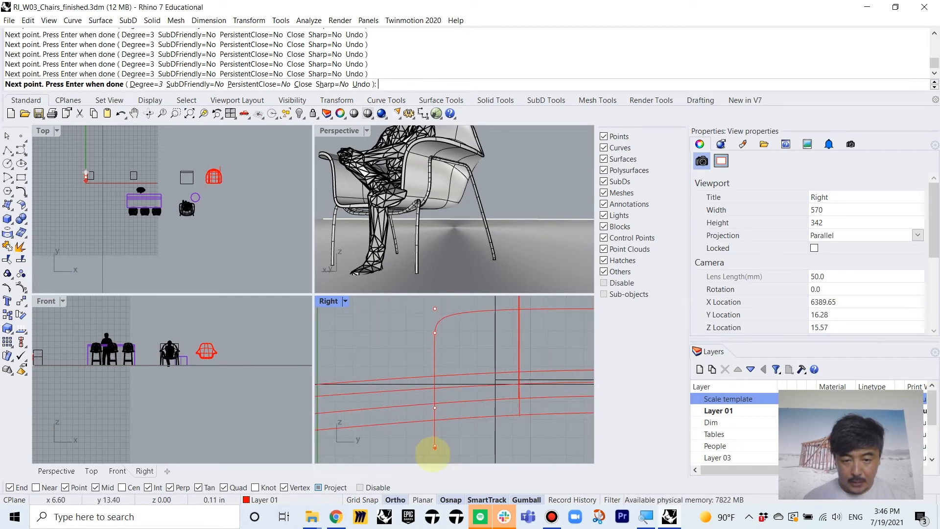
{"action": "right_click_drag", "start_coordinate": [433, 454], "coordinate": [462, 370], "text": "shift"}
{"action": "left_click", "coordinate": [462, 406], "text": "shift"}
{"action": "right_click", "coordinate": [462, 396]}
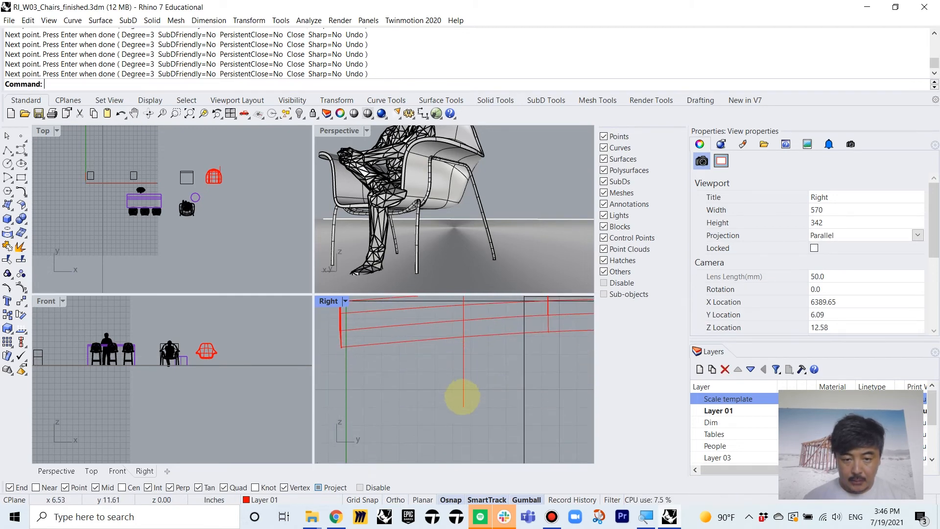
- Adjust two control points at the leg curve's rear upper corner in the Right view to soften the bend
{"action": "left_click", "coordinate": [463, 396]}
{"action": "scroll", "coordinate": [462, 395], "scroll_direction": "down", "scroll_amount": 3}
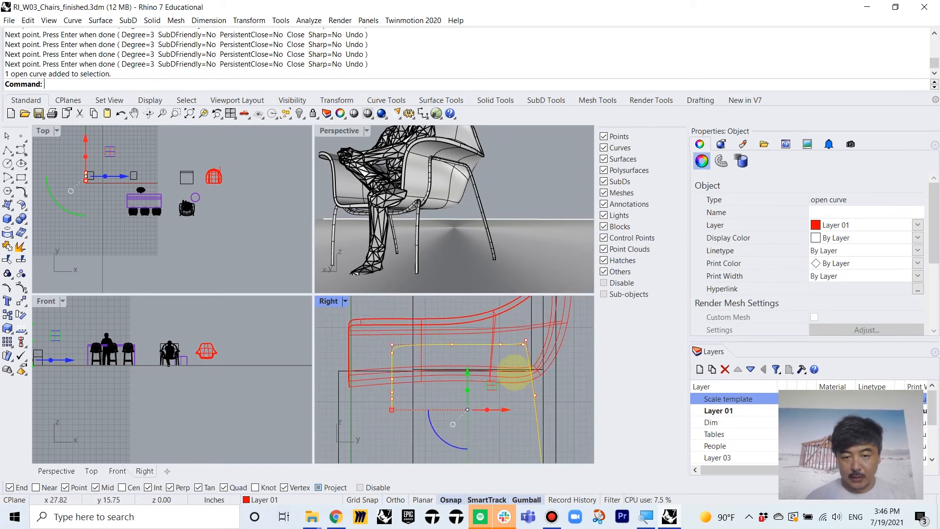
{"action": "scroll", "coordinate": [522, 345], "scroll_direction": "up", "scroll_amount": 10}
{"action": "left_click", "coordinate": [522, 339]}
{"action": "left_click_drag", "start_coordinate": [556, 341], "coordinate": [536, 336]}
{"action": "left_click", "coordinate": [531, 327]}
{"action": "scroll", "coordinate": [535, 336], "scroll_direction": "down", "scroll_amount": 8}
{"action": "right_click_drag", "start_coordinate": [503, 374], "coordinate": [483, 386]}
- Select the whole leg curve and move it along positive X to the outer side of the armchair shell
{"action": "left_click", "coordinate": [454, 346]}
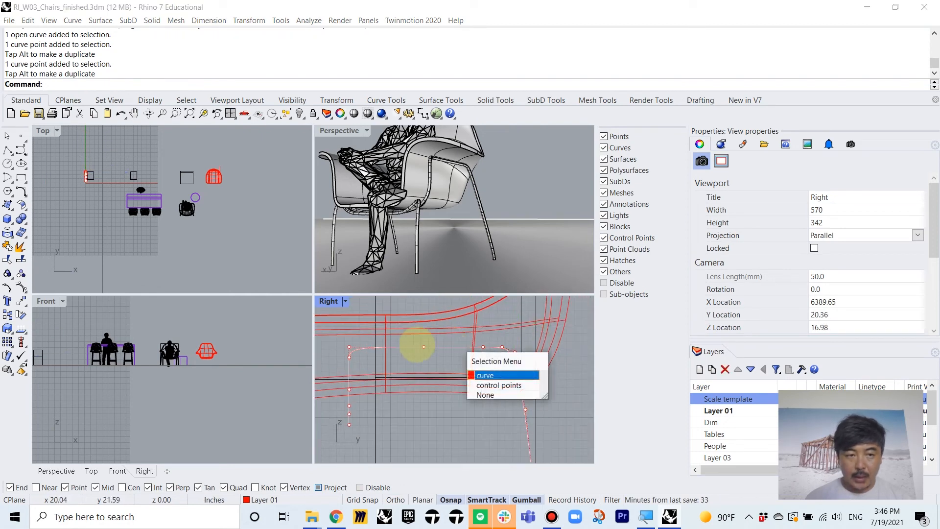
{"action": "left_click", "coordinate": [474, 375]}
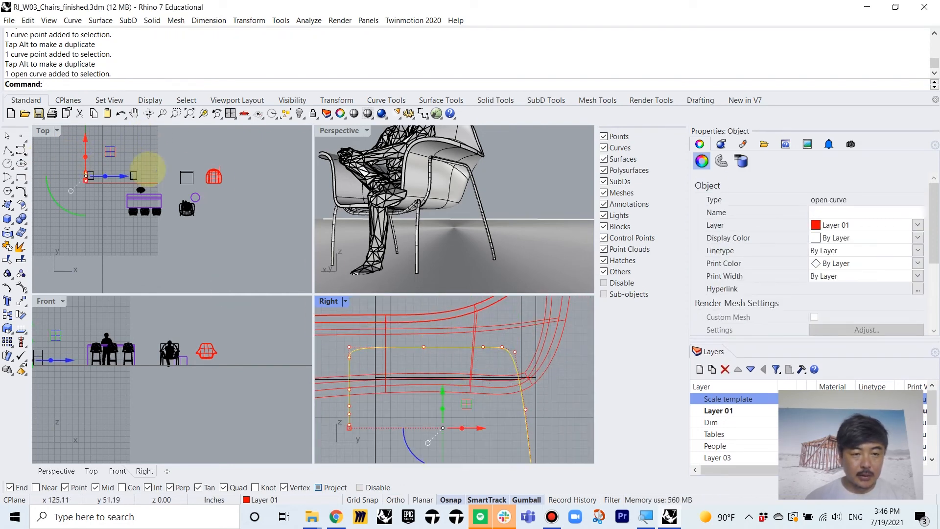
{"action": "left_click_drag", "start_coordinate": [133, 176], "coordinate": [252, 176]}
{"action": "scroll", "coordinate": [215, 360], "scroll_direction": "up", "scroll_amount": 14}
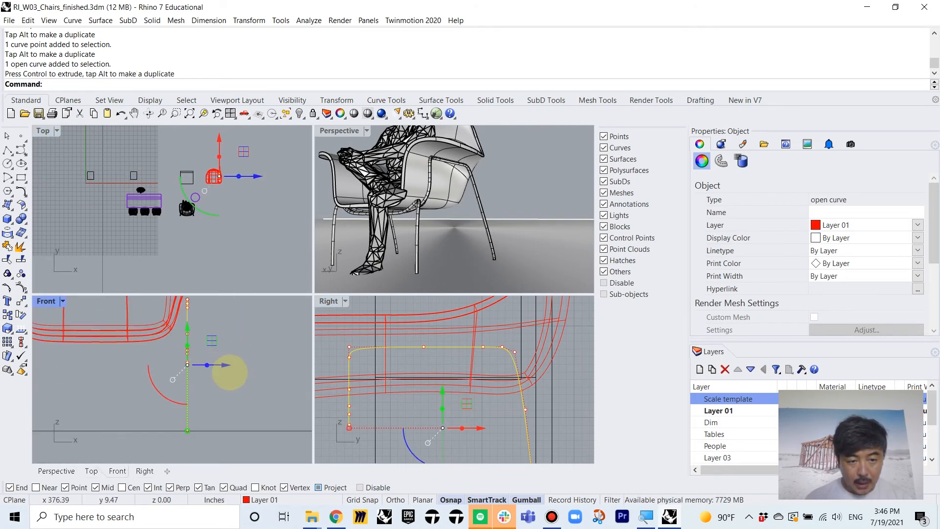
- Move the leg curve's ground control point slightly outward in the Front view to splay the leg
{"action": "left_click", "coordinate": [477, 400]}
{"action": "scroll", "coordinate": [479, 406], "scroll_direction": "down", "scroll_amount": 6}
{"action": "right_click_drag", "start_coordinate": [481, 415], "coordinate": [490, 362]}
{"action": "left_click", "coordinate": [498, 360]}
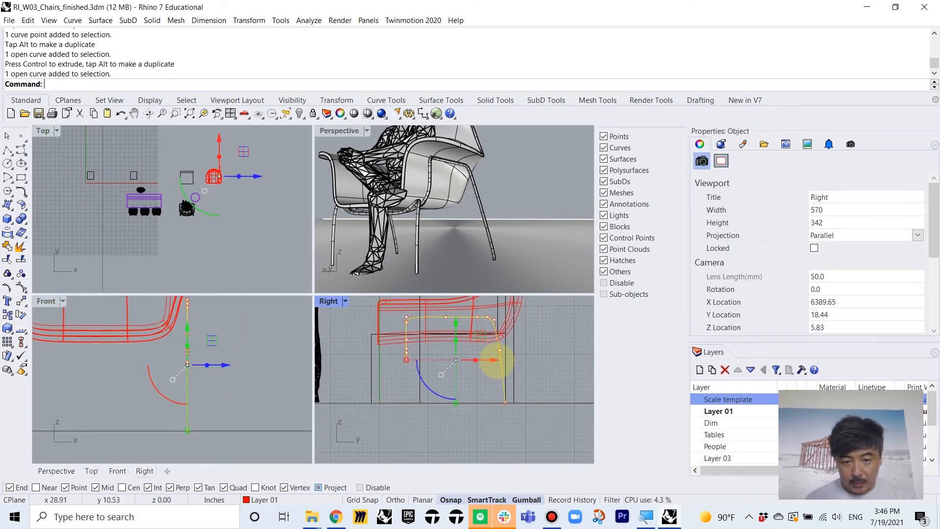
{"action": "scroll", "coordinate": [501, 403], "scroll_direction": "up", "scroll_amount": 6}
{"action": "left_click", "coordinate": [504, 401]}
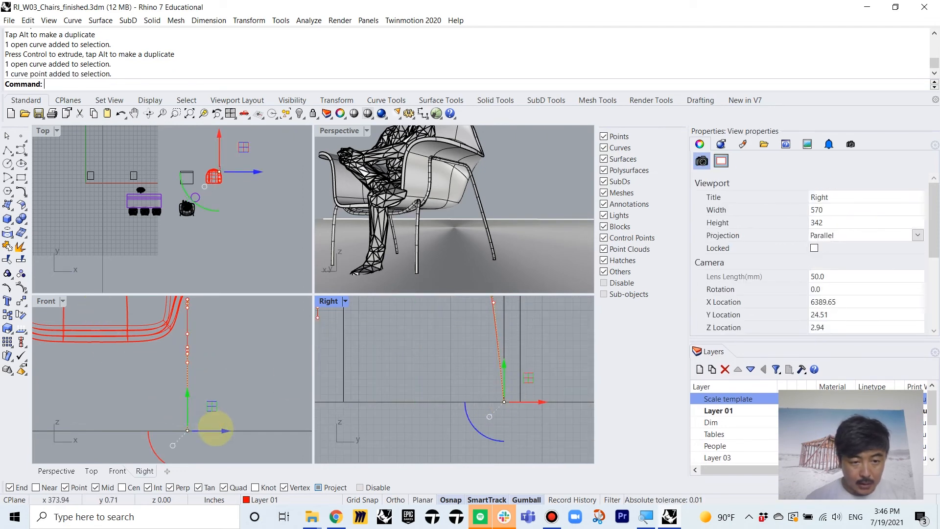
{"action": "left_click_drag", "start_coordinate": [222, 431], "coordinate": [233, 429]}
{"action": "right_click_drag", "start_coordinate": [477, 336], "coordinate": [485, 375]}
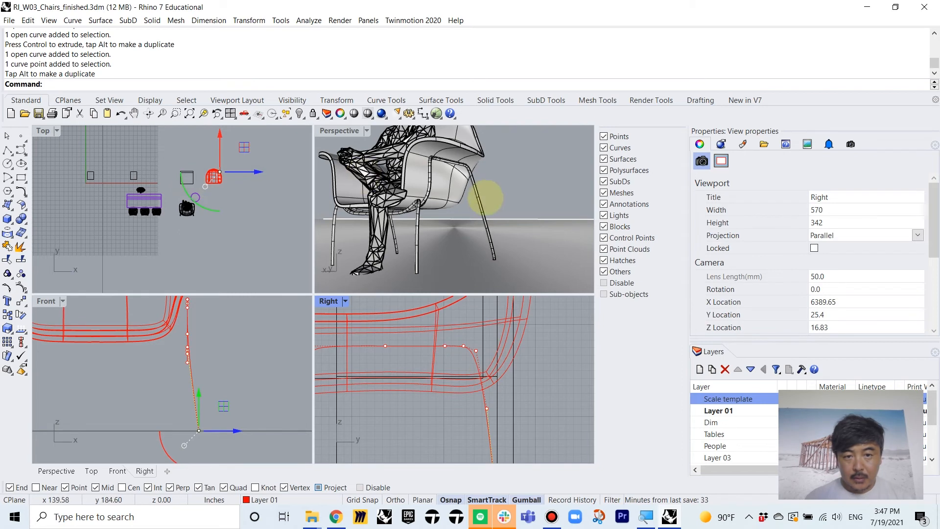
- Select the leg curve's front end point in the Perspective view and move it inward beneath the seat in the Front view
{"action": "scroll", "coordinate": [485, 197], "scroll_direction": "down", "scroll_amount": 8}
{"action": "right_click_drag", "start_coordinate": [509, 209], "coordinate": [516, 212]}
{"action": "right_click_drag", "start_coordinate": [426, 231], "coordinate": [492, 207]}
{"action": "scroll", "coordinate": [514, 228], "scroll_direction": "up", "scroll_amount": 6}
{"action": "scroll", "coordinate": [520, 215], "scroll_direction": "up", "scroll_amount": 7}
{"action": "scroll", "coordinate": [528, 222], "scroll_direction": "down", "scroll_amount": 4}
{"action": "left_click", "coordinate": [492, 207]}
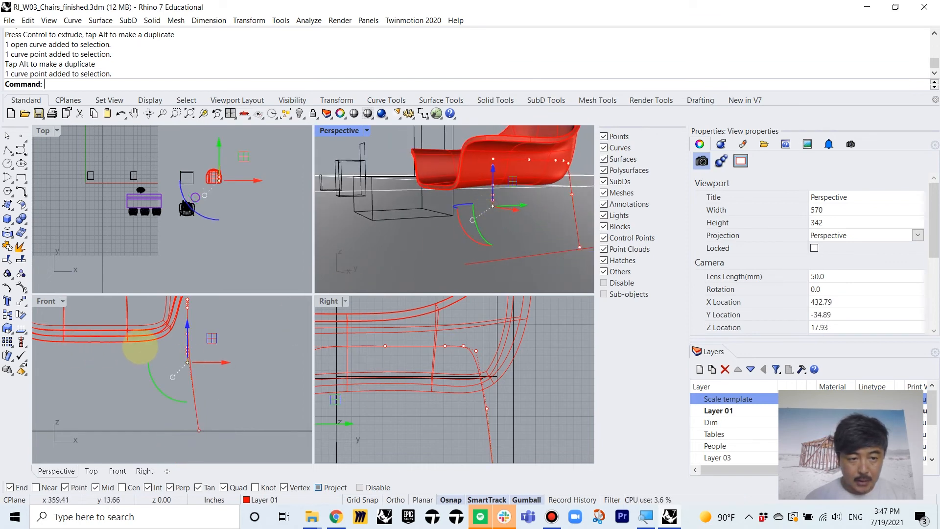
{"action": "right_click_drag", "start_coordinate": [207, 349], "coordinate": [228, 365]}
{"action": "left_click_drag", "start_coordinate": [233, 354], "coordinate": [146, 339]}
- Reposition the control points at the curve's front lower corner in the Front view to round the bend under the seat
{"action": "left_click", "coordinate": [492, 200]}
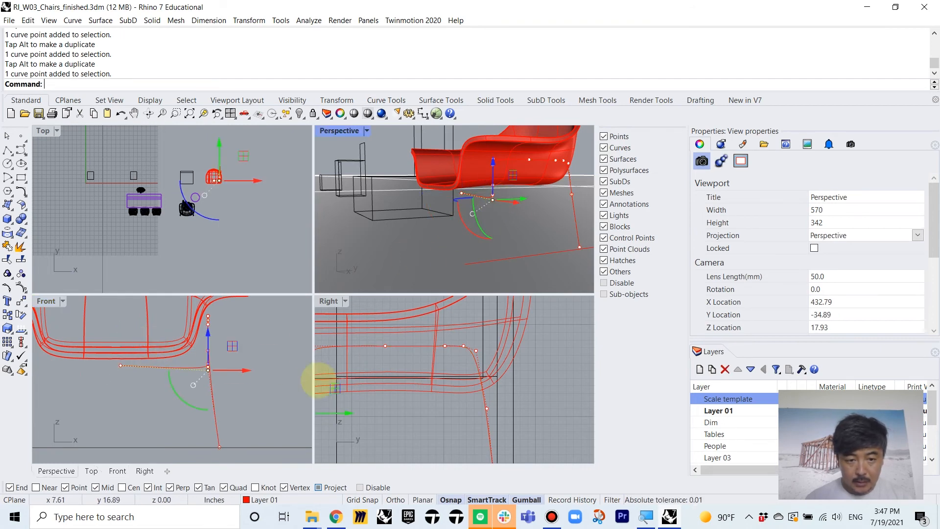
{"action": "left_click_drag", "start_coordinate": [232, 346], "coordinate": [226, 367]}
{"action": "scroll", "coordinate": [206, 339], "scroll_direction": "up", "scroll_amount": 3}
{"action": "right_click_drag", "start_coordinate": [227, 348], "coordinate": [228, 367]}
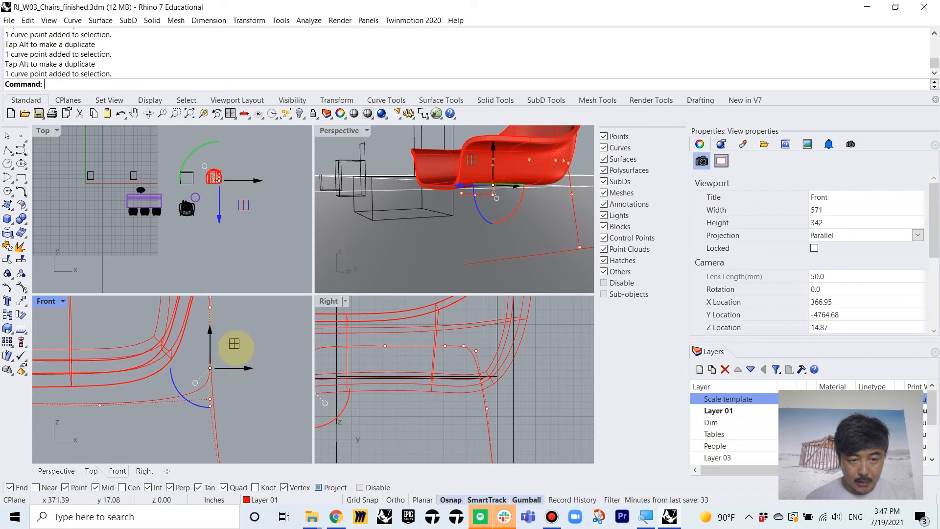
{"action": "left_click_drag", "start_coordinate": [234, 345], "coordinate": [212, 343]}
{"action": "left_click_drag", "start_coordinate": [181, 408], "coordinate": [195, 383]}
{"action": "right_click_drag", "start_coordinate": [235, 338], "coordinate": [233, 390]}
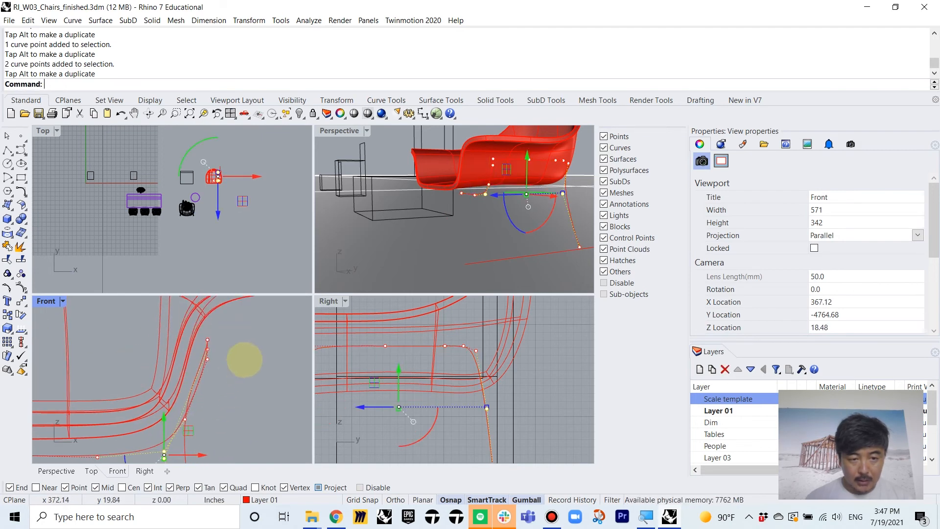
- Undo the accidental shell drag and move the leg curve's six upper control points close against the shell's outer side
{"action": "left_click", "coordinate": [200, 337]}
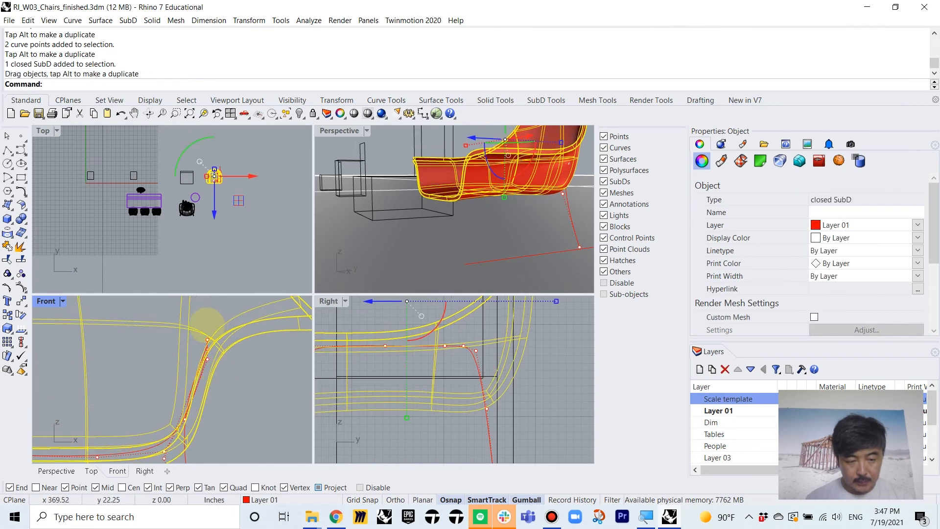
{"action": "key", "text": "ctrl+z"}
{"action": "left_click_drag", "start_coordinate": [150, 313], "coordinate": [239, 350]}
{"action": "scroll", "coordinate": [237, 347], "scroll_direction": "down", "scroll_amount": 6}
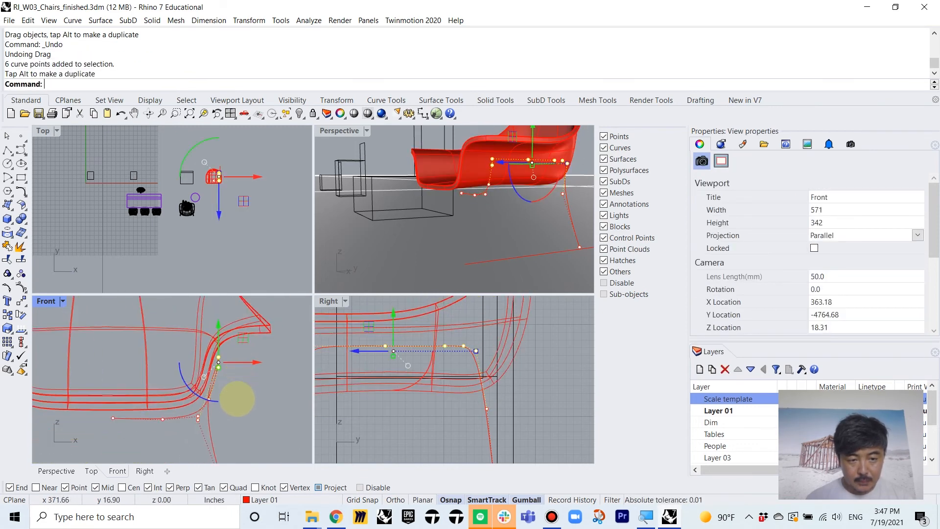
- Move the leg's control point just below the shell outward in the Front view to straighten the leg, then deselect it
{"action": "right_click_drag", "start_coordinate": [235, 398], "coordinate": [237, 360]}
{"action": "scroll", "coordinate": [237, 377], "scroll_direction": "down", "scroll_amount": 6}
{"action": "scroll", "coordinate": [223, 364], "scroll_direction": "up", "scroll_amount": 6}
{"action": "left_click", "coordinate": [212, 371]}
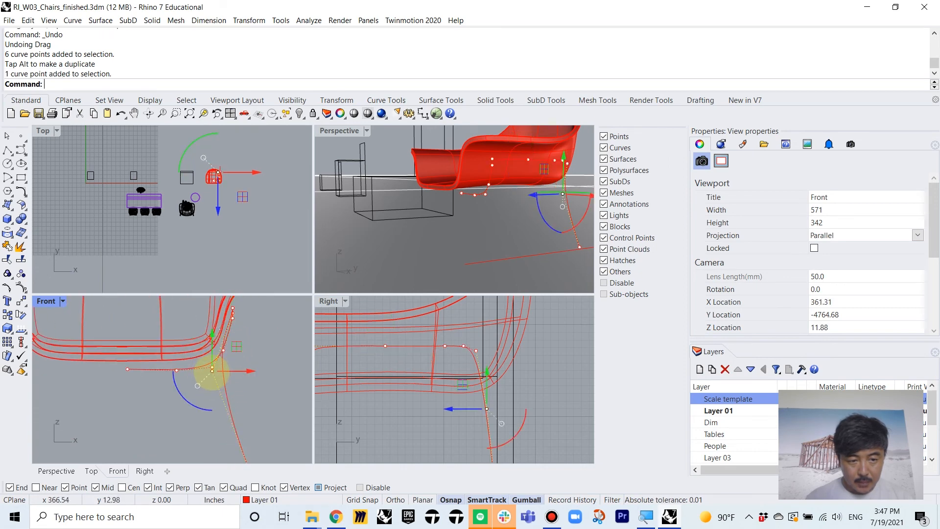
{"action": "left_click_drag", "start_coordinate": [243, 371], "coordinate": [266, 371]}
{"action": "scroll", "coordinate": [260, 337], "scroll_direction": "down", "scroll_amount": 8}
{"action": "left_click", "coordinate": [280, 350]}
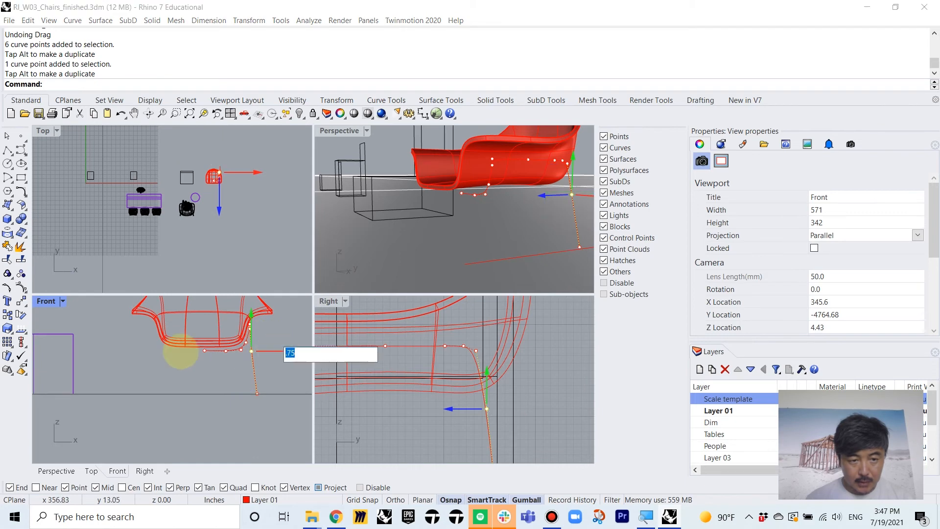
{"action": "scroll", "coordinate": [195, 349], "scroll_direction": "up", "scroll_amount": 6}
{"action": "key", "text": "Escape"}
{"action": "scroll", "coordinate": [220, 351], "scroll_direction": "down", "scroll_amount": 5}
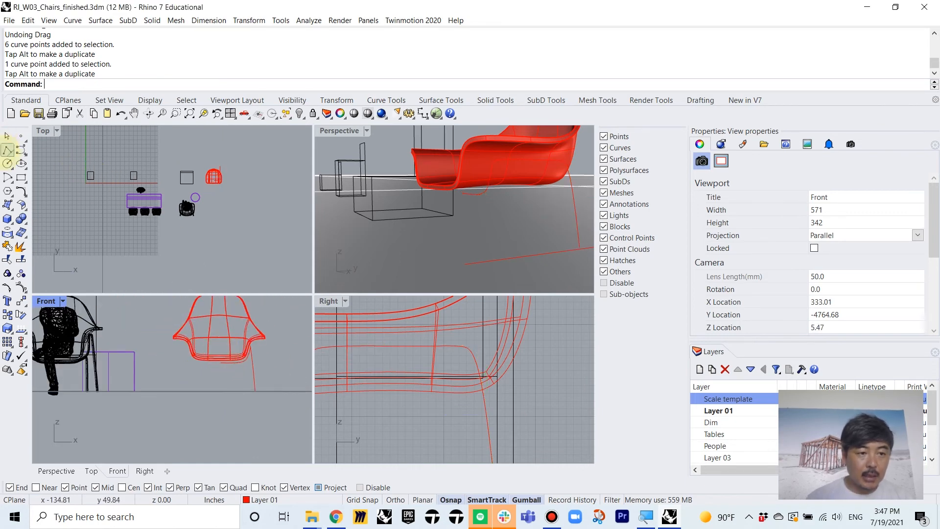
- In the maximized Front view, draw a vertical centre line from the midpoint of the backrest's upper edge down past the ground
{"action": "left_click", "coordinate": [8, 150]}
{"action": "double_click", "coordinate": [46, 300]}
{"action": "scroll", "coordinate": [363, 311], "scroll_direction": "down", "scroll_amount": 3}
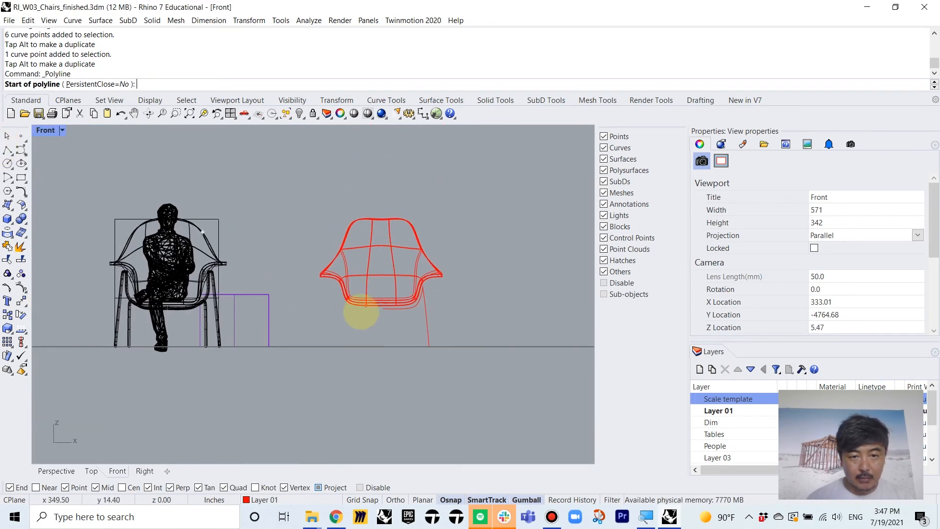
{"action": "scroll", "coordinate": [381, 219], "scroll_direction": "up", "scroll_amount": 3}
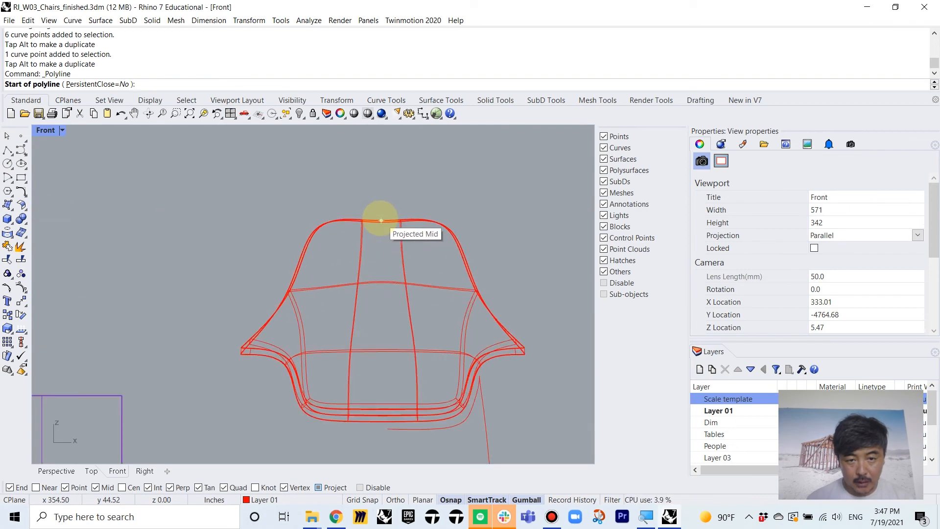
{"action": "left_click", "coordinate": [381, 219]}
{"action": "scroll", "coordinate": [381, 219], "scroll_direction": "down", "scroll_amount": 3}
{"action": "key", "text": "Return"}
- Move the inner end control point of the leg curve beneath the seat horizontally onto the vertical centre line in the Front view
{"action": "scroll", "coordinate": [395, 347], "scroll_direction": "up", "scroll_amount": 7}
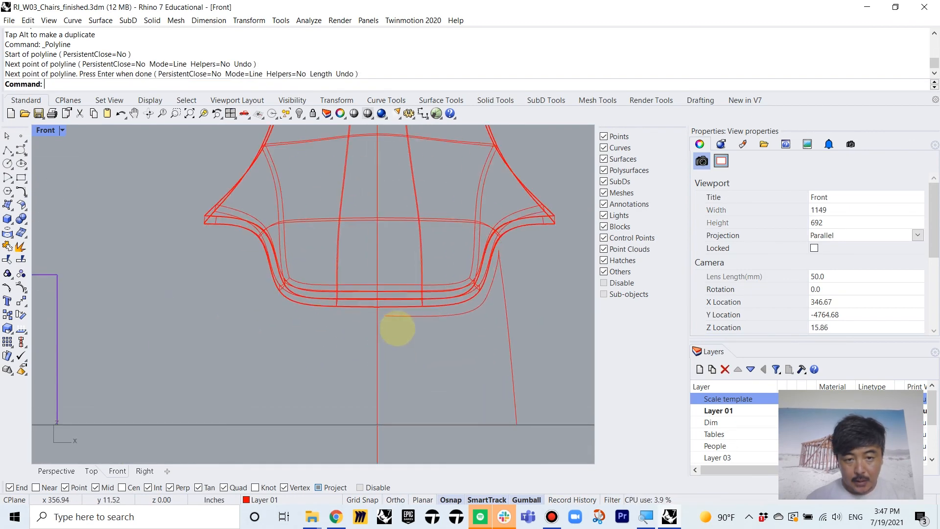
{"action": "left_click", "coordinate": [394, 317]}
{"action": "scroll", "coordinate": [388, 316], "scroll_direction": "up", "scroll_amount": 6}
{"action": "left_click", "coordinate": [387, 314]}
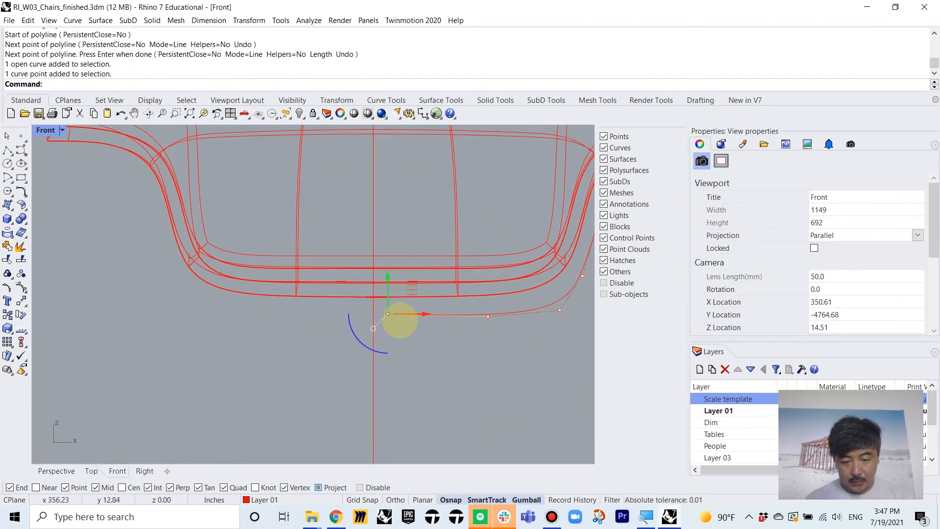
{"action": "type", "text": "M"}
{"action": "key", "text": "Return"}
{"action": "left_click", "coordinate": [388, 313]}
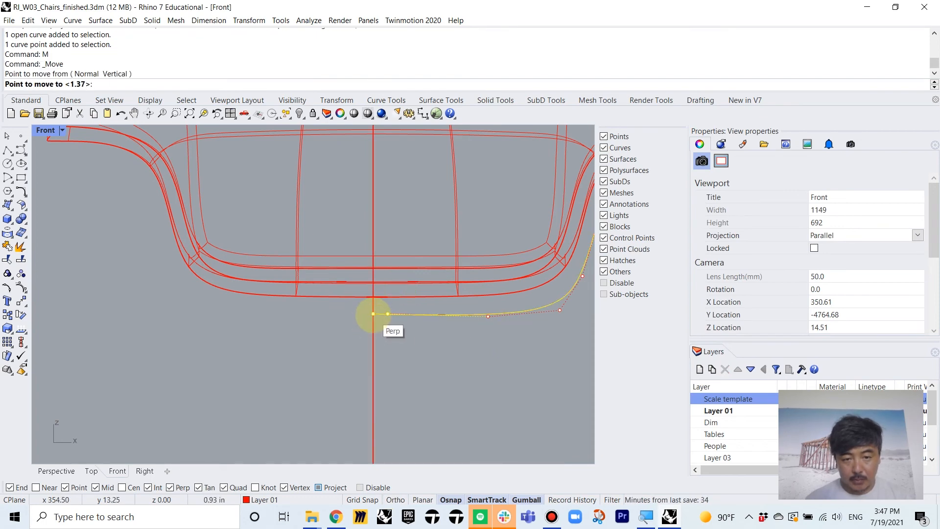
{"action": "left_click", "coordinate": [373, 313]}
- Restore the four-view layout and examine how the reference chair's leg tubes bend beneath the seat in Perspective
{"action": "scroll", "coordinate": [434, 378], "scroll_direction": "down", "scroll_amount": 6}
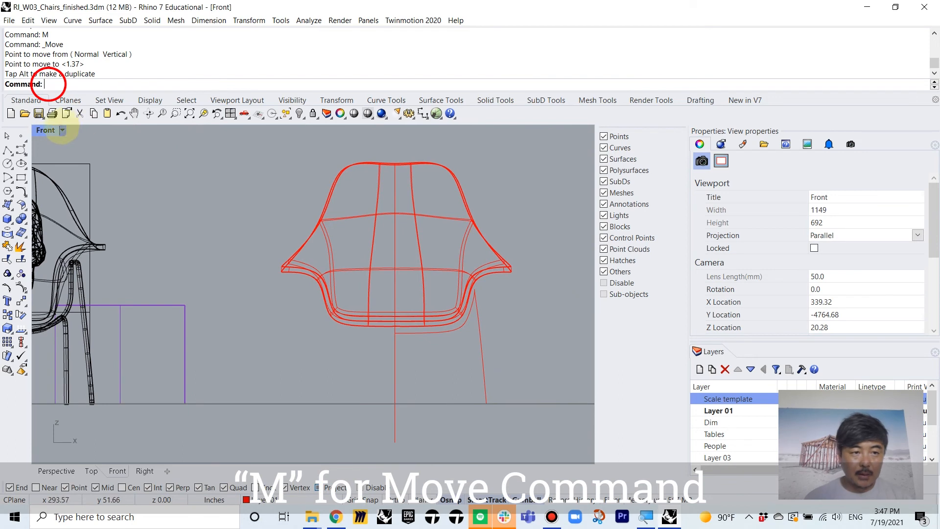
{"action": "double_click", "coordinate": [44, 132]}
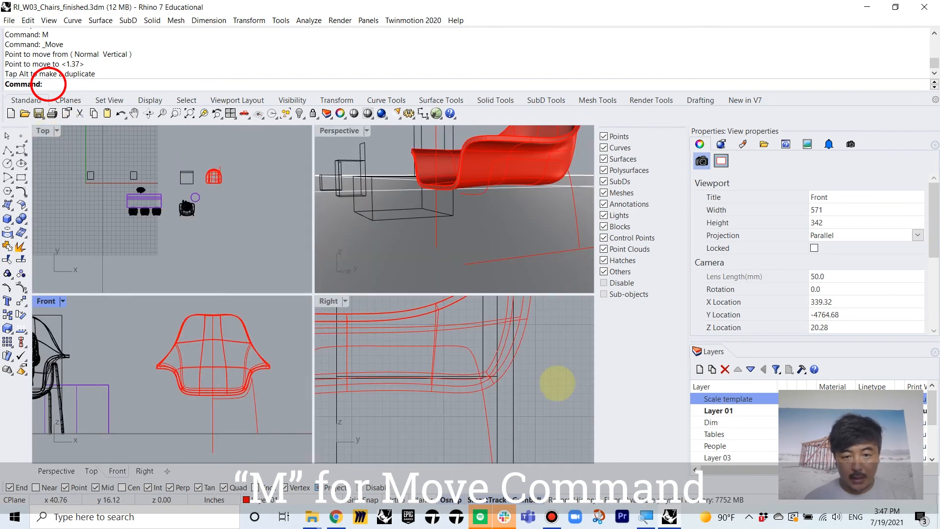
{"action": "scroll", "coordinate": [433, 371], "scroll_direction": "down", "scroll_amount": 3}
{"action": "scroll", "coordinate": [371, 200], "scroll_direction": "down", "scroll_amount": 8}
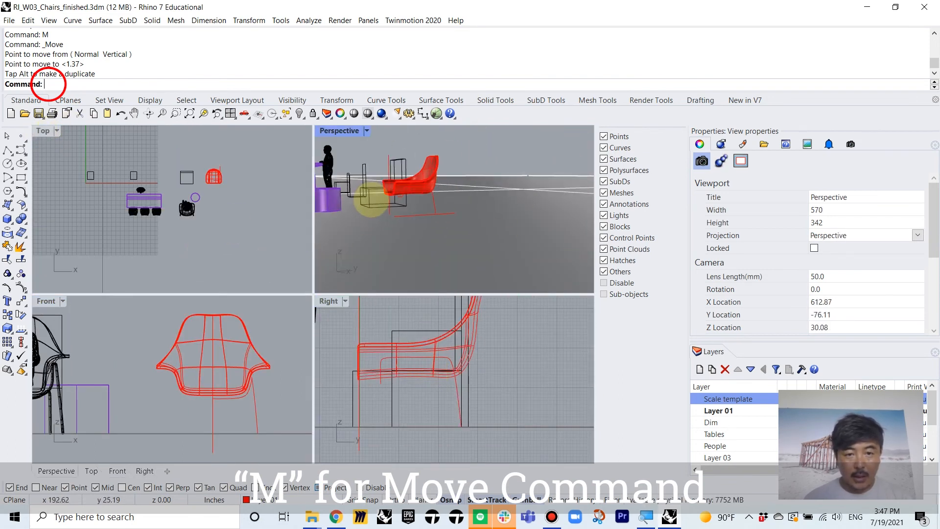
{"action": "right_click_drag", "start_coordinate": [364, 203], "coordinate": [479, 203], "text": "shift"}
{"action": "scroll", "coordinate": [410, 199], "scroll_direction": "up", "scroll_amount": 4}
{"action": "scroll", "coordinate": [411, 199], "scroll_direction": "up", "scroll_amount": 6}
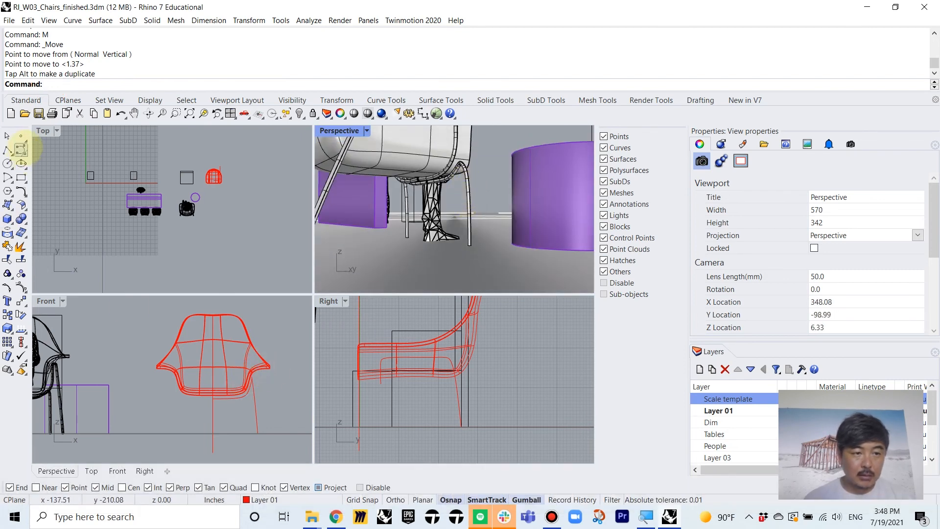
- In the maximized Front view, start a degree-3 curve at the ground just inside the existing leg and run it up beside the shell
{"action": "left_click", "coordinate": [20, 149]}
{"action": "scroll", "coordinate": [251, 413], "scroll_direction": "up", "scroll_amount": 4}
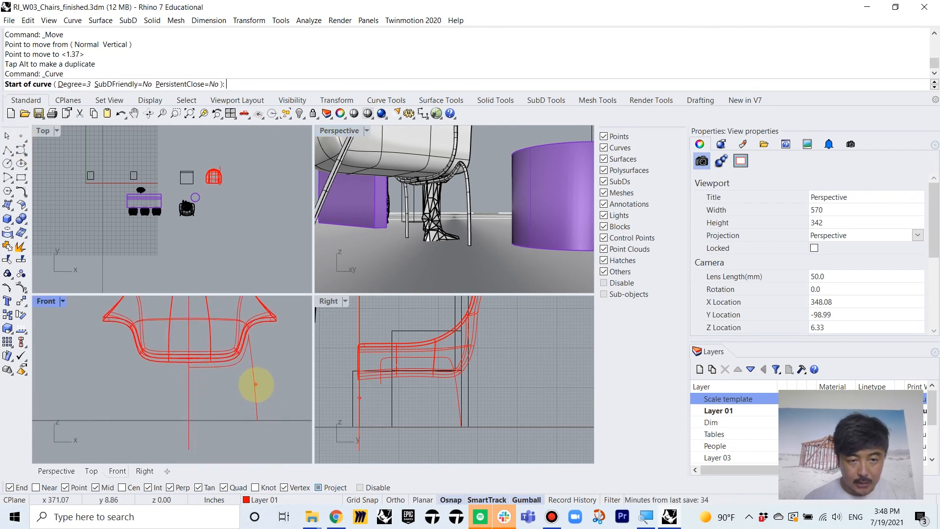
{"action": "double_click", "coordinate": [47, 301]}
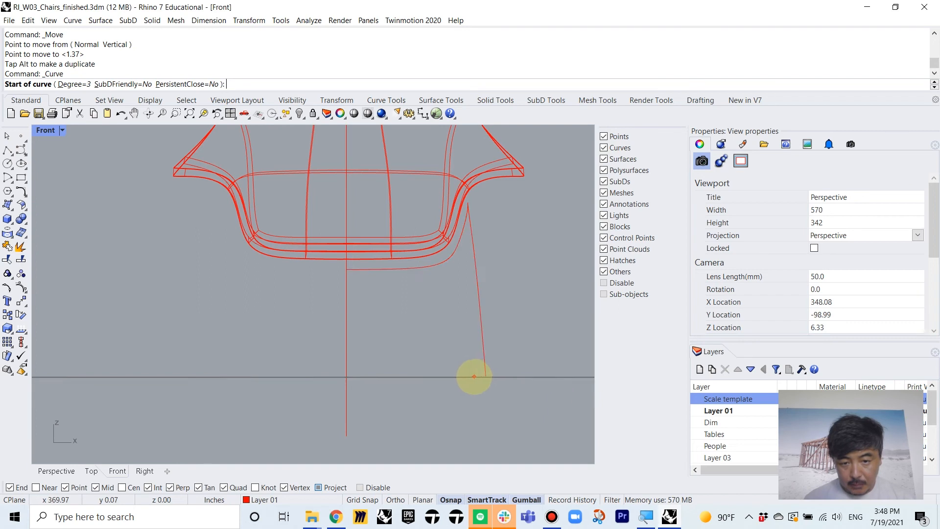
{"action": "scroll", "coordinate": [471, 377], "scroll_direction": "up", "scroll_amount": 3}
{"action": "left_click", "coordinate": [443, 388]}
{"action": "scroll", "coordinate": [443, 388], "scroll_direction": "down", "scroll_amount": 4}
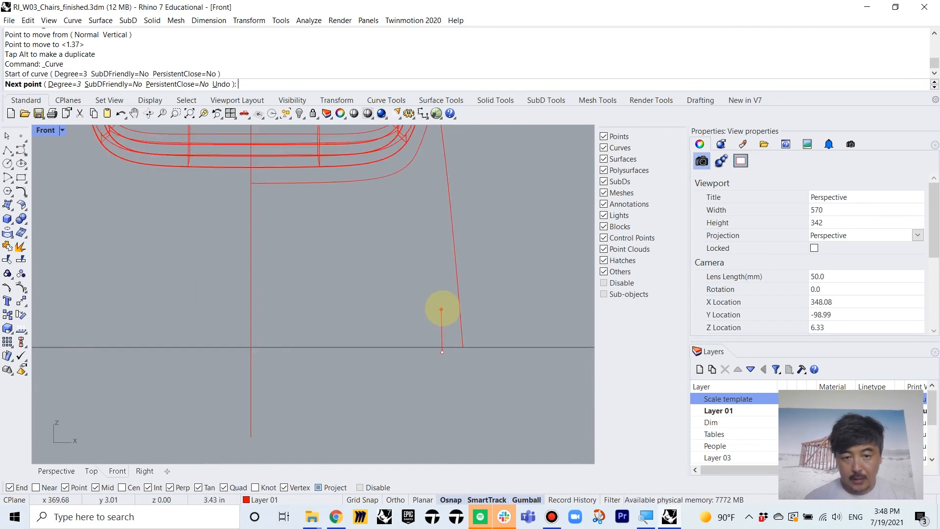
{"action": "scroll", "coordinate": [426, 351], "scroll_direction": "up", "scroll_amount": 2}
{"action": "left_click", "coordinate": [422, 325]}
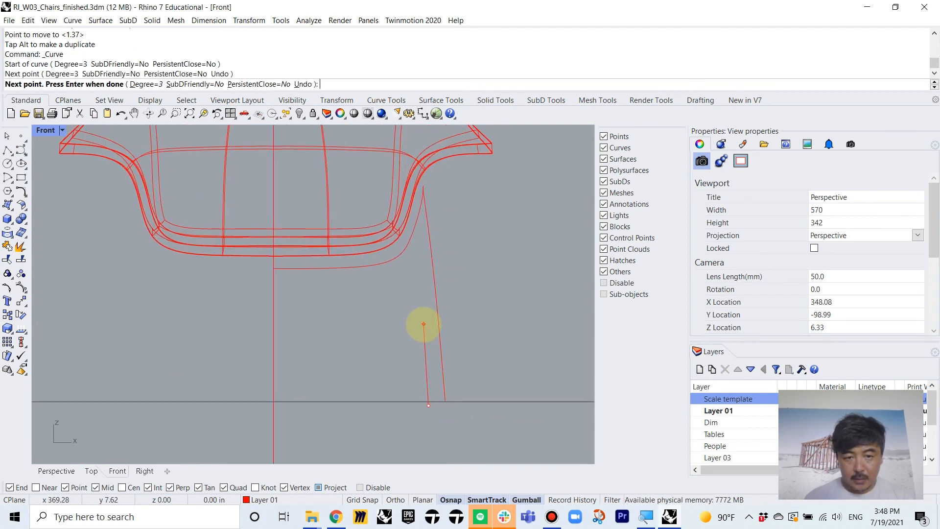
{"action": "scroll", "coordinate": [413, 227], "scroll_direction": "up", "scroll_amount": 2}
{"action": "left_click", "coordinate": [417, 226]}
{"action": "left_click", "coordinate": [412, 170]}
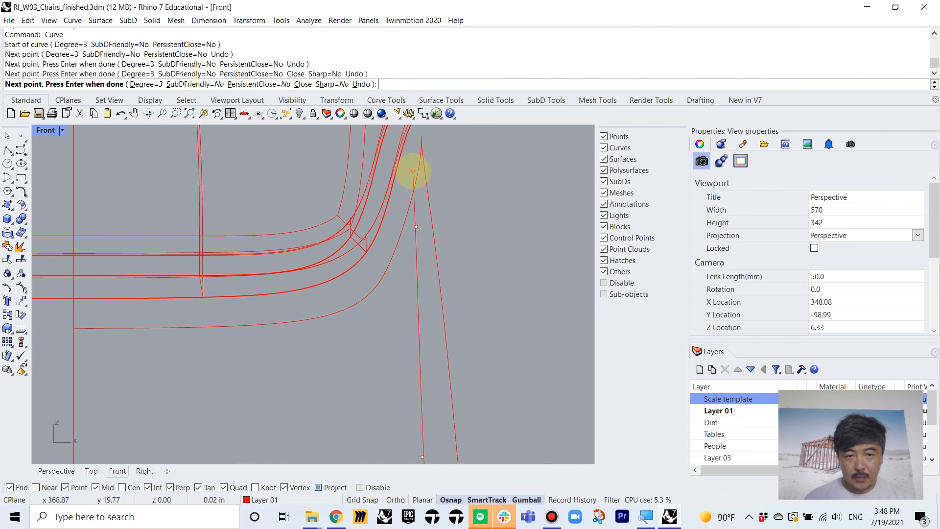
- Continue the curve around the bend between the shell and the first leg curve, ending it horizontally on the centre line
{"action": "left_click", "coordinate": [408, 177]}
{"action": "left_click", "coordinate": [397, 211]}
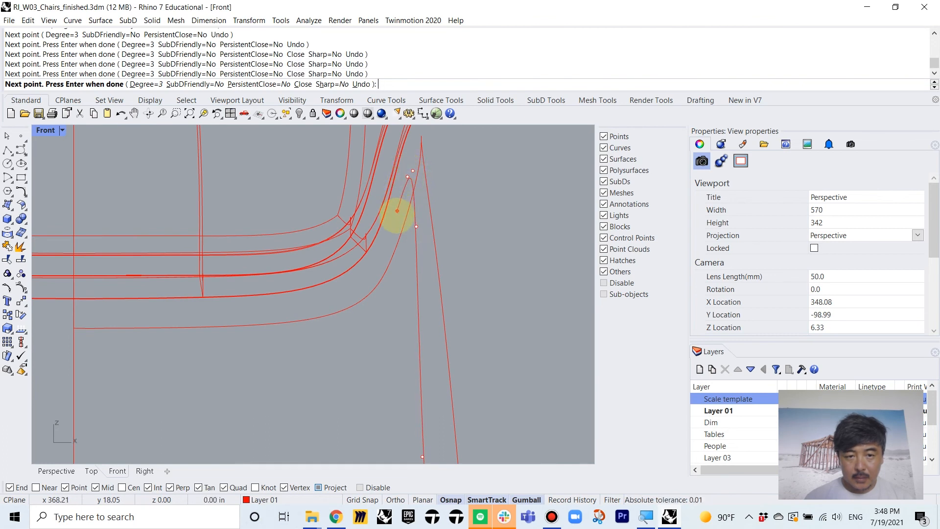
{"action": "left_click", "coordinate": [381, 258]}
{"action": "left_click", "coordinate": [349, 289]}
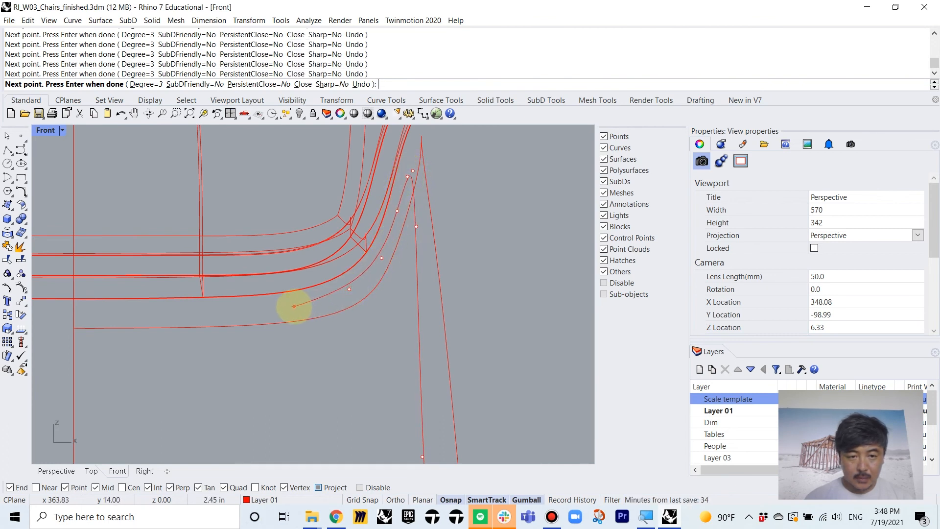
{"action": "left_click", "coordinate": [294, 307]}
{"action": "left_click", "coordinate": [223, 313]}
{"action": "left_click", "coordinate": [153, 312]}
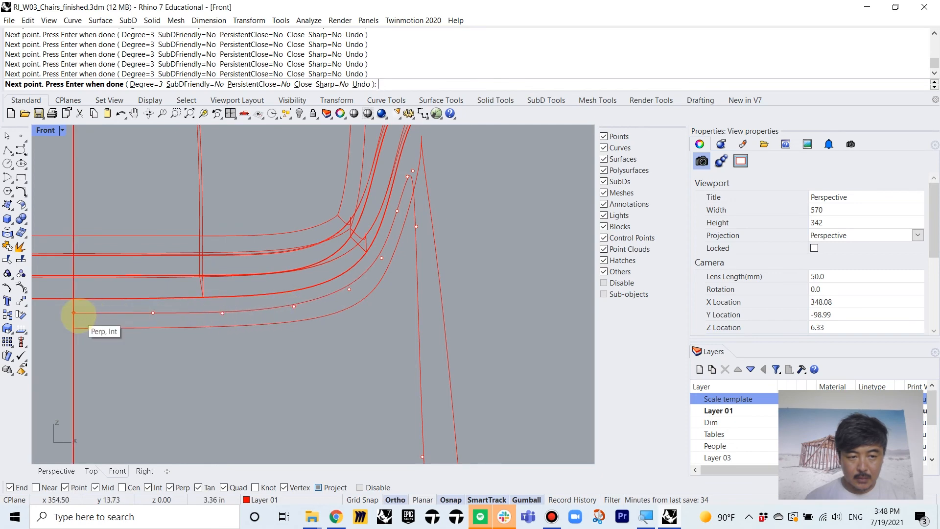
{"action": "left_click", "coordinate": [74, 313]}
{"action": "key", "text": "Return"}
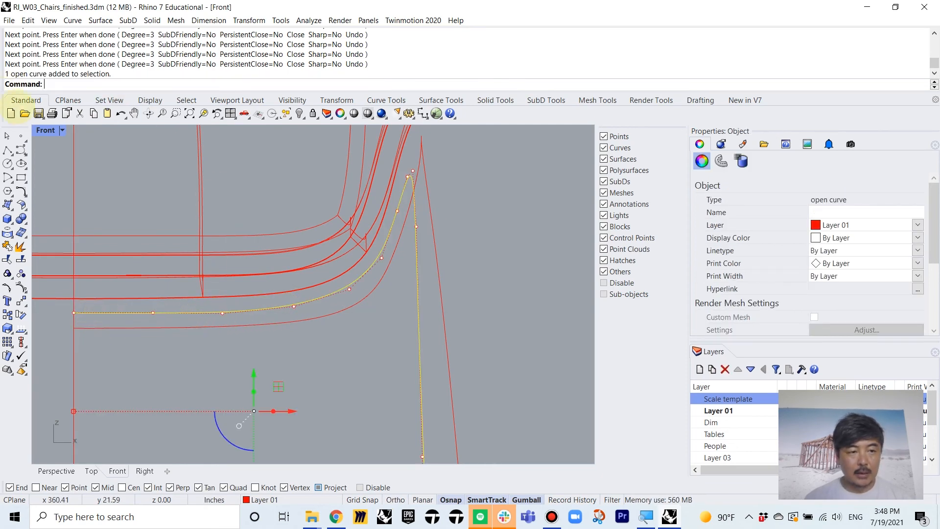
- Restore the four-view layout and move the new leg curve slightly inward from the seat's front edge in the Right view
{"action": "double_click", "coordinate": [43, 131]}
{"action": "left_click", "coordinate": [387, 393]}
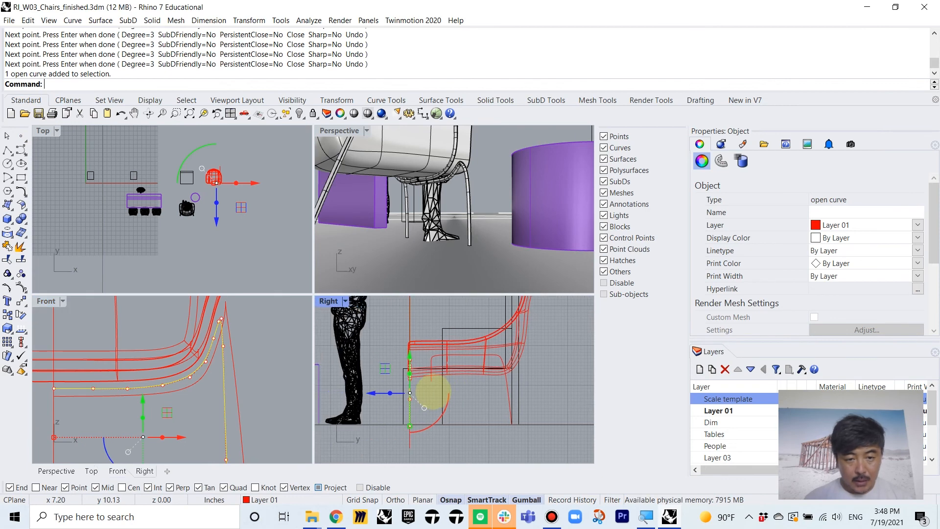
{"action": "mouse_move", "coordinate": [387, 393]}
{"action": "left_mouse_down"}
{"action": "mouse_move", "coordinate": [375, 394]}
{"action": "mouse_move", "coordinate": [389, 391]}
{"action": "left_mouse_up"}
- Delete the topmost control point at the new leg curve's upper bend to simplify the turn
{"action": "mouse_move", "coordinate": [472, 185]}
{"action": "right_mouse_down"}
{"action": "mouse_move", "coordinate": [538, 211]}
{"action": "mouse_move", "coordinate": [571, 206]}
{"action": "mouse_move", "coordinate": [370, 203]}
{"action": "right_mouse_up"}
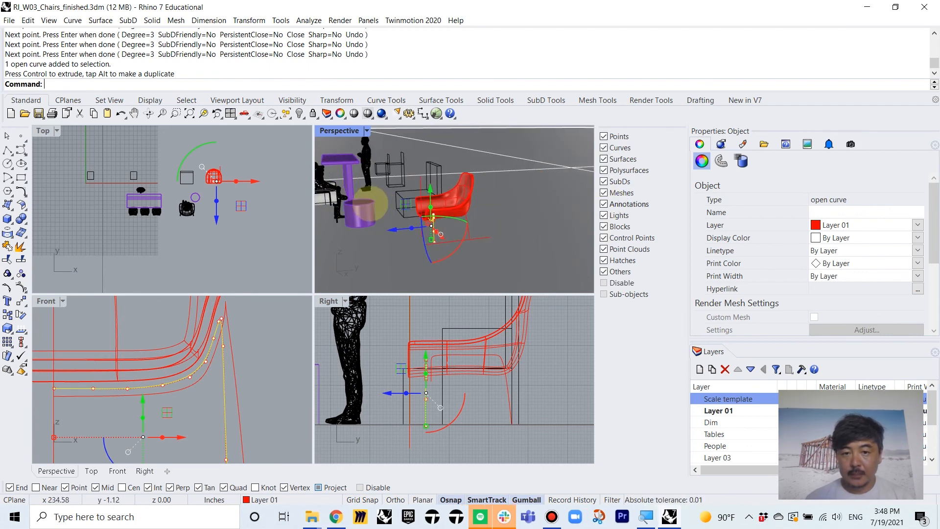
{"action": "right_click_drag", "start_coordinate": [482, 210], "coordinate": [527, 197]}
{"action": "scroll", "coordinate": [473, 201], "scroll_direction": "up", "scroll_amount": 3}
{"action": "scroll", "coordinate": [522, 181], "scroll_direction": "up", "scroll_amount": 3}
{"action": "scroll", "coordinate": [503, 183], "scroll_direction": "down", "scroll_amount": 2}
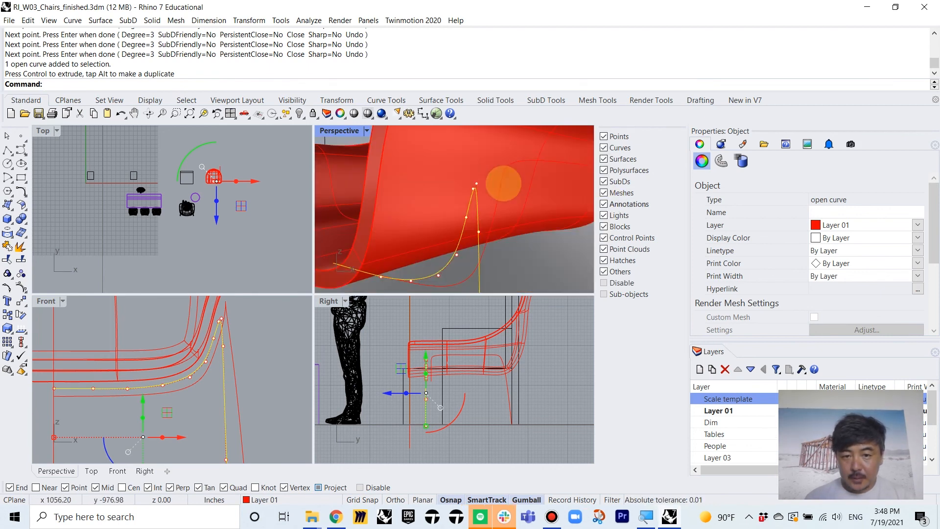
{"action": "left_click", "coordinate": [475, 184]}
{"action": "left_click", "coordinate": [517, 212]}
{"action": "key", "text": "Delete"}
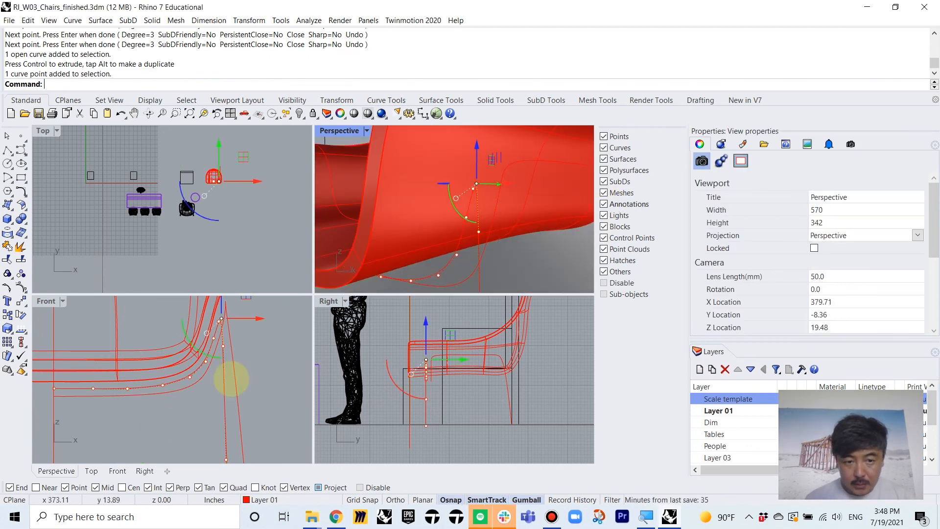
{"action": "scroll", "coordinate": [238, 328], "scroll_direction": "up", "scroll_amount": 2}
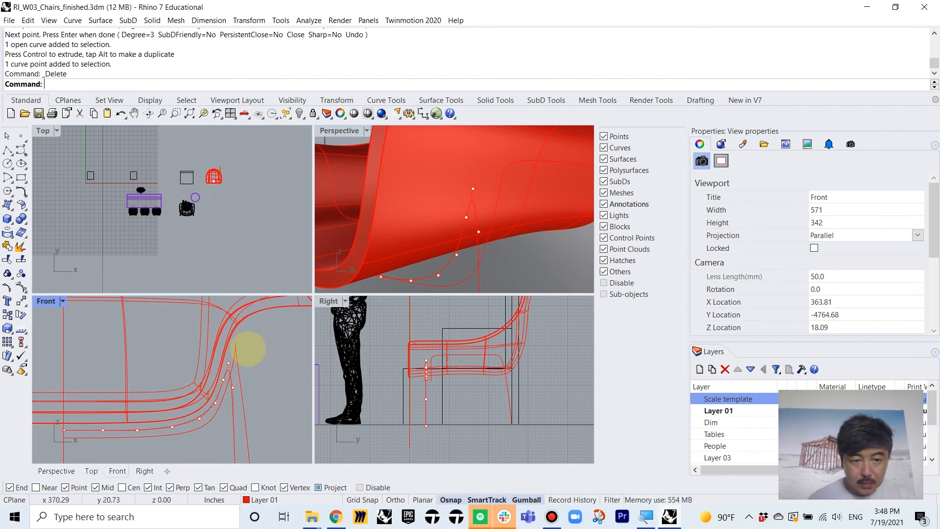
- Pipe both leg curves with a radius of 0.4 inches
{"action": "scroll", "coordinate": [431, 230], "scroll_direction": "down", "scroll_amount": 6}
{"action": "right_click_drag", "start_coordinate": [480, 210], "coordinate": [422, 219]}
{"action": "key", "text": "Escape"}
{"action": "left_click", "coordinate": [372, 232]}
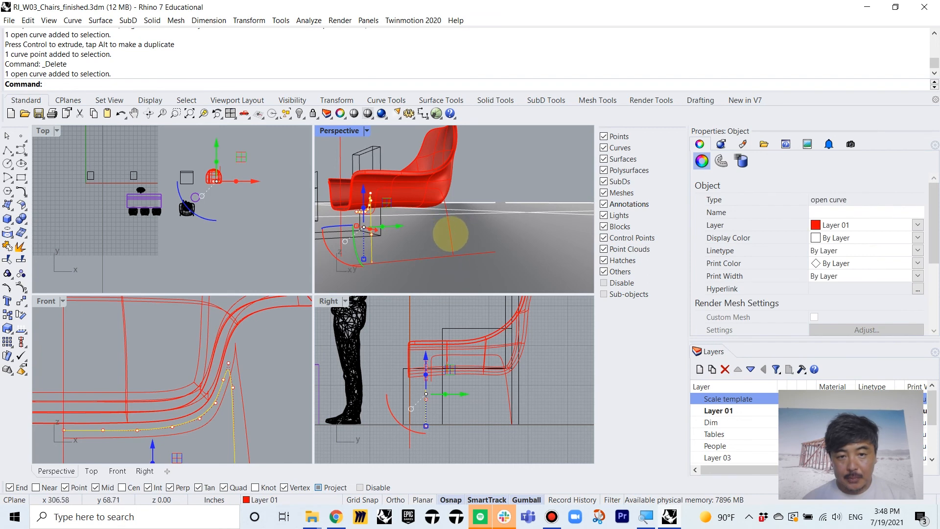
{"action": "left_click", "coordinate": [449, 234], "text": "shift"}
{"action": "key", "text": "Return"}
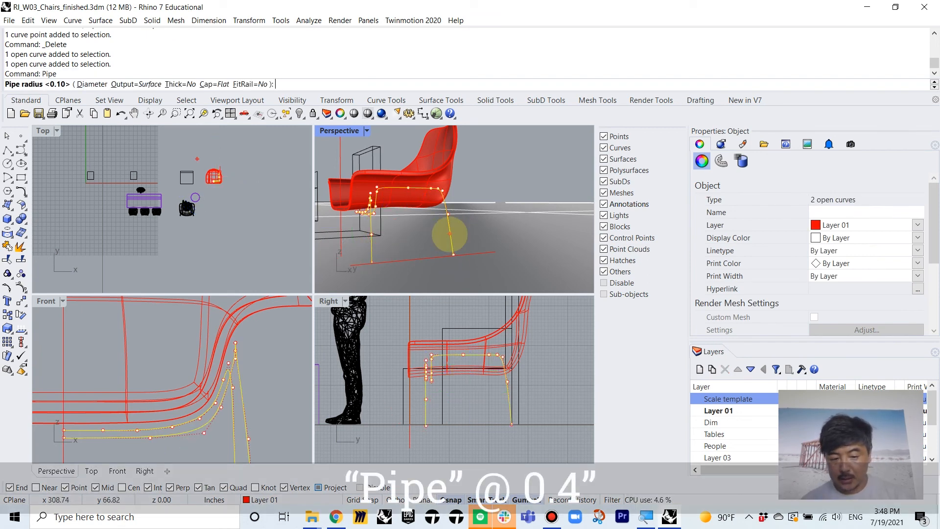
{"action": "type", "text": "."}
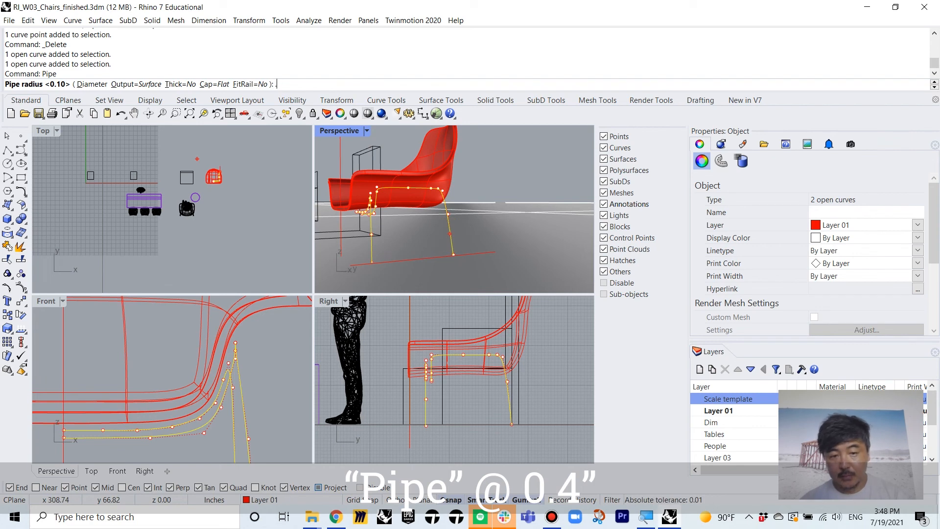
{"action": "type", "text": "4"}
{"action": "right_click", "coordinate": [449, 234]}
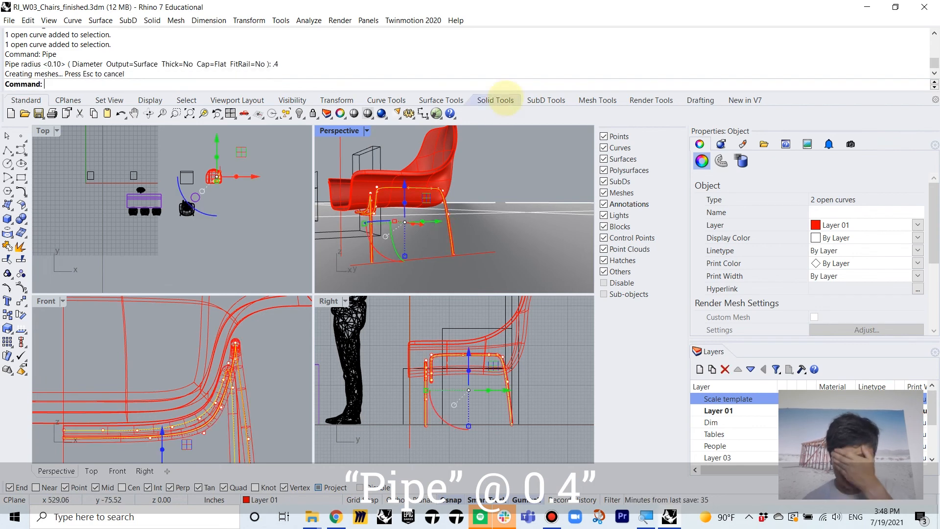
- Mirror a copy of both leg pipes across the chair's vertical centre plane in the Top view, then show the result in maximized Perspective
{"action": "left_click", "coordinate": [491, 159]}
{"action": "double_click", "coordinate": [349, 131]}
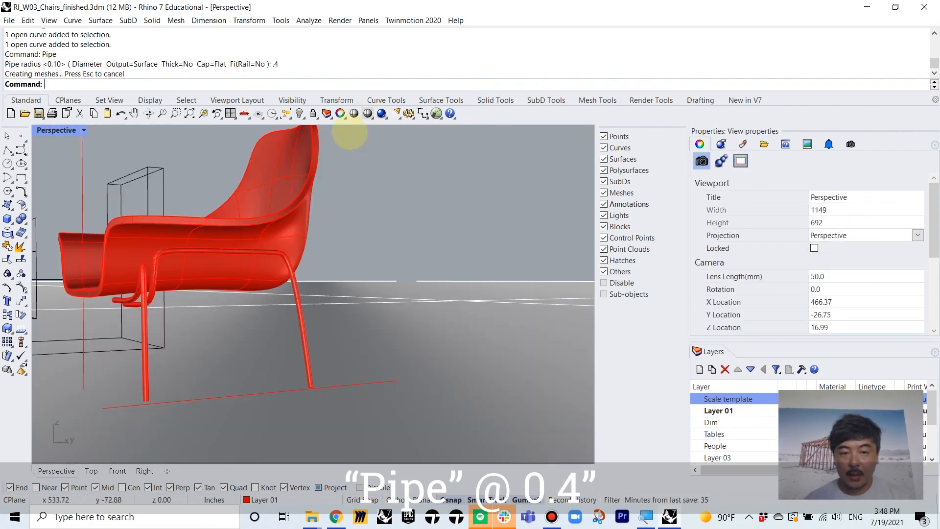
{"action": "right_click_drag", "start_coordinate": [338, 256], "coordinate": [399, 272]}
{"action": "left_click", "coordinate": [422, 294]}
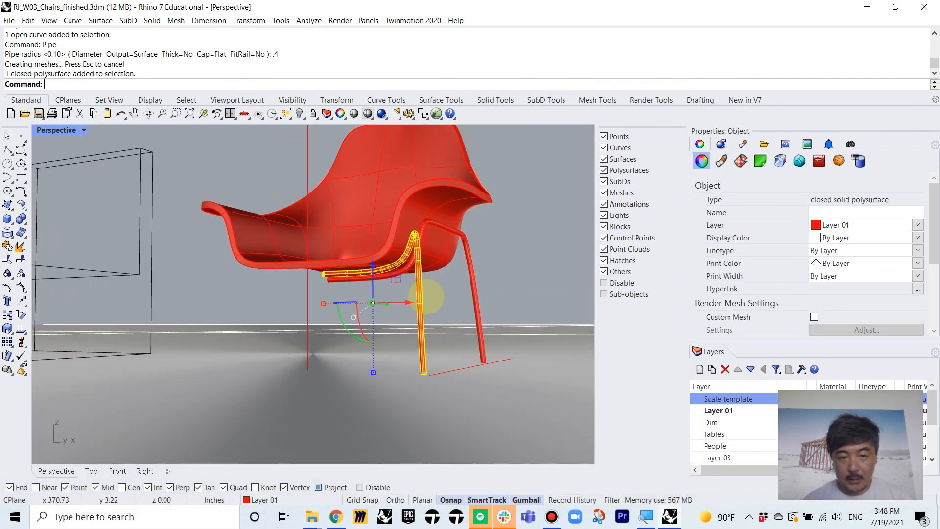
{"action": "left_click", "coordinate": [478, 289]}
{"action": "left_click", "coordinate": [513, 319]}
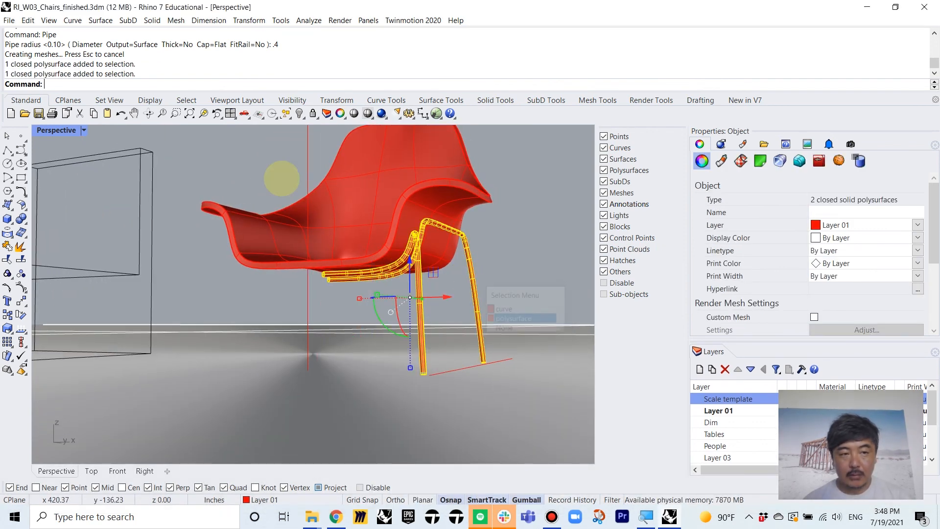
{"action": "double_click", "coordinate": [54, 130]}
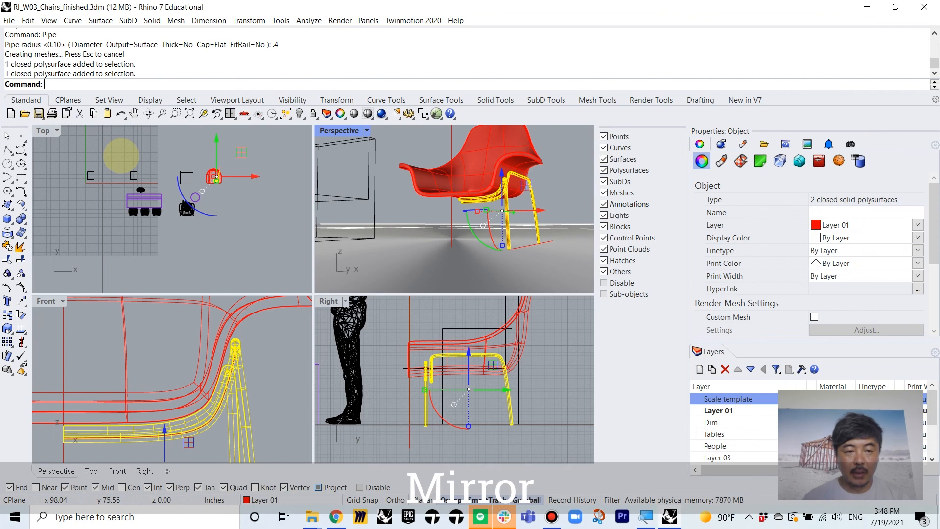
{"action": "key", "text": "Return"}
{"action": "scroll", "coordinate": [197, 165], "scroll_direction": "up", "scroll_amount": 3}
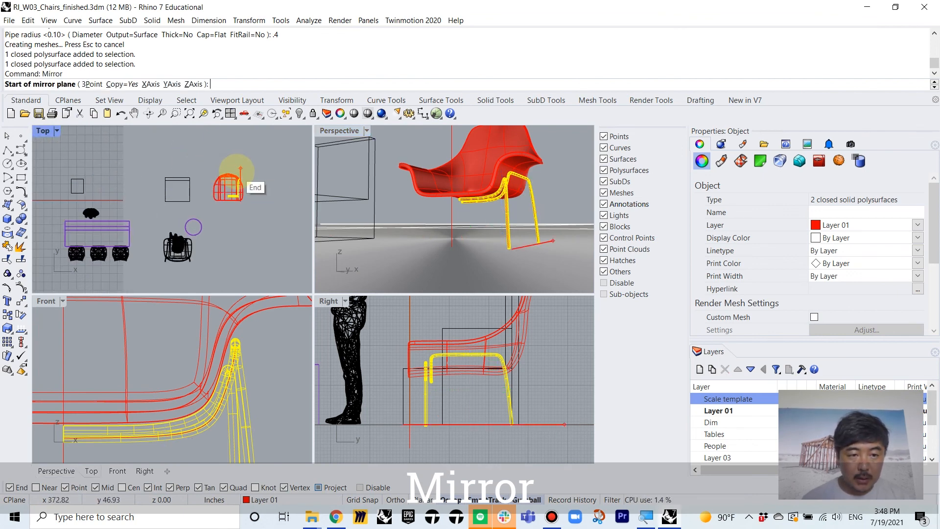
{"action": "scroll", "coordinate": [226, 175], "scroll_direction": "up", "scroll_amount": 4}
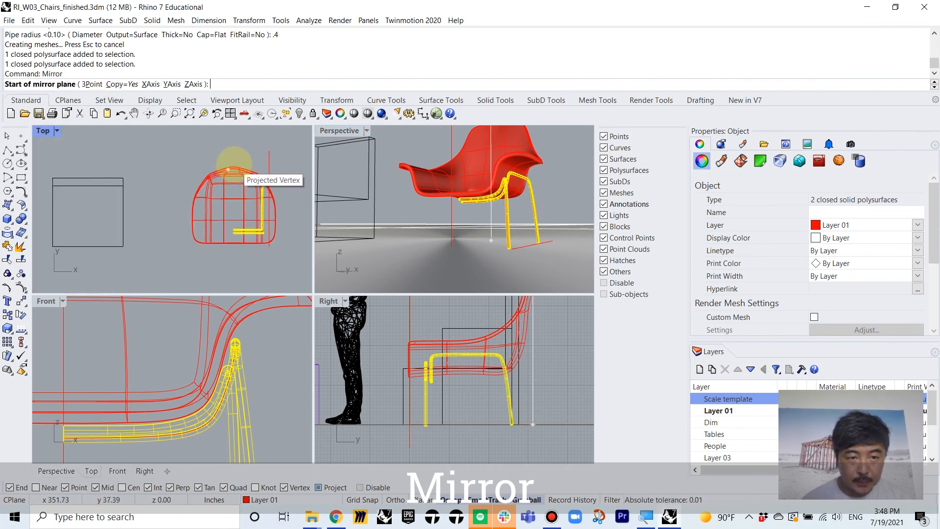
{"action": "scroll", "coordinate": [233, 162], "scroll_direction": "up", "scroll_amount": 3}
{"action": "left_click", "coordinate": [234, 163]}
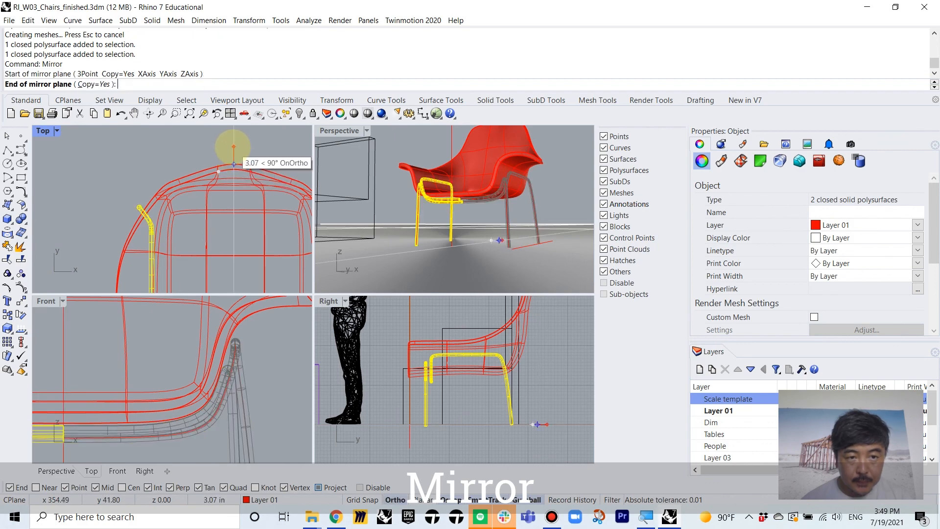
{"action": "left_click", "coordinate": [233, 146]}
{"action": "double_click", "coordinate": [346, 130]}
{"action": "left_click", "coordinate": [497, 187]}
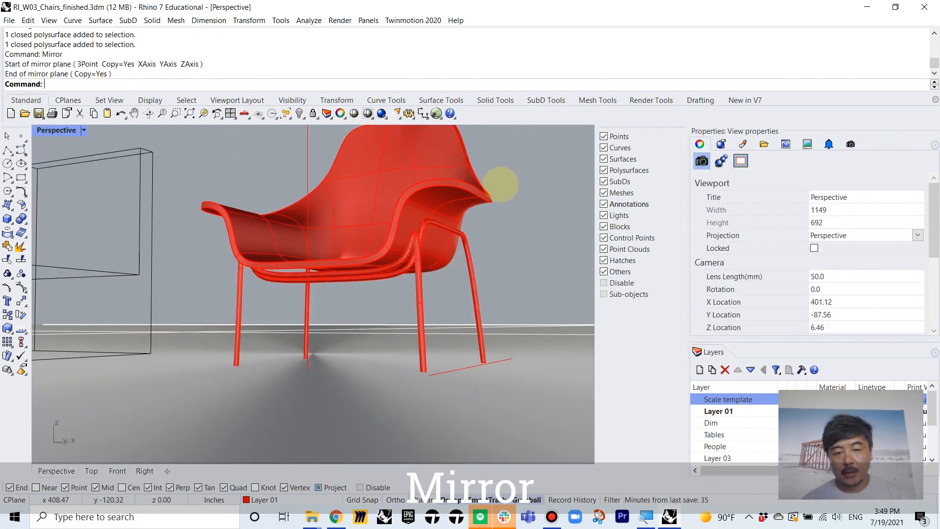
- Use ShowSelected to bring back the hidden purple angled-leg table with its two shell chairs and seated human figure
{"action": "scroll", "coordinate": [497, 187], "scroll_direction": "down", "scroll_amount": 8}
{"action": "right_click_drag", "start_coordinate": [441, 221], "coordinate": [336, 277]}
{"action": "scroll", "coordinate": [296, 230], "scroll_direction": "down", "scroll_amount": 4}
{"action": "scroll", "coordinate": [240, 261], "scroll_direction": "up", "scroll_amount": 4}
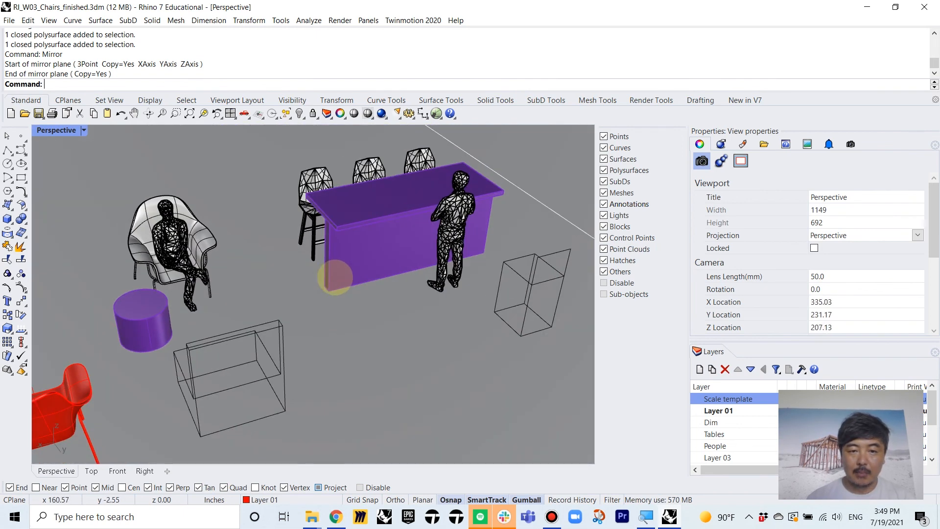
{"action": "type", "text": "Selected"}
{"action": "key", "text": "Return"}
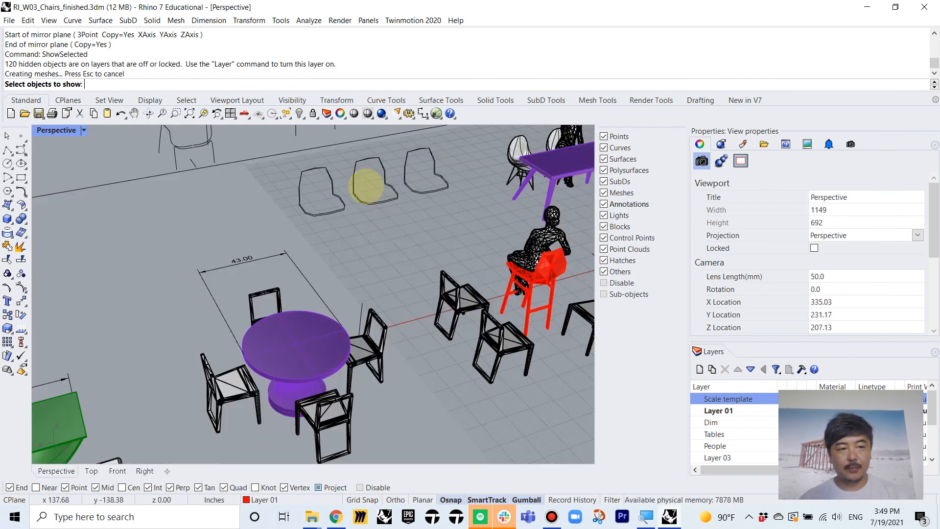
{"action": "scroll", "coordinate": [431, 210], "scroll_direction": "down", "scroll_amount": 3}
{"action": "scroll", "coordinate": [385, 233], "scroll_direction": "up", "scroll_amount": 2}
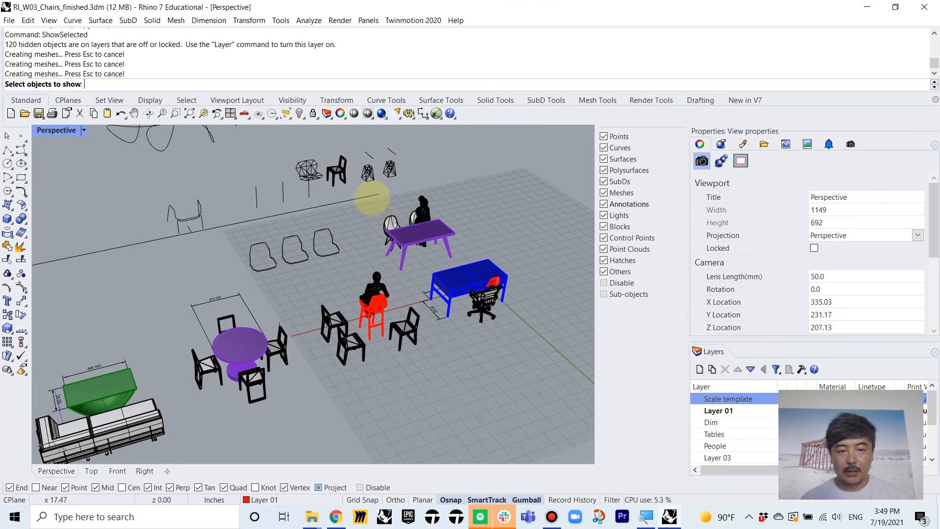
{"action": "right_click_drag", "start_coordinate": [465, 235], "coordinate": [405, 200]}
{"action": "left_click_drag", "start_coordinate": [409, 198], "coordinate": [535, 294]}
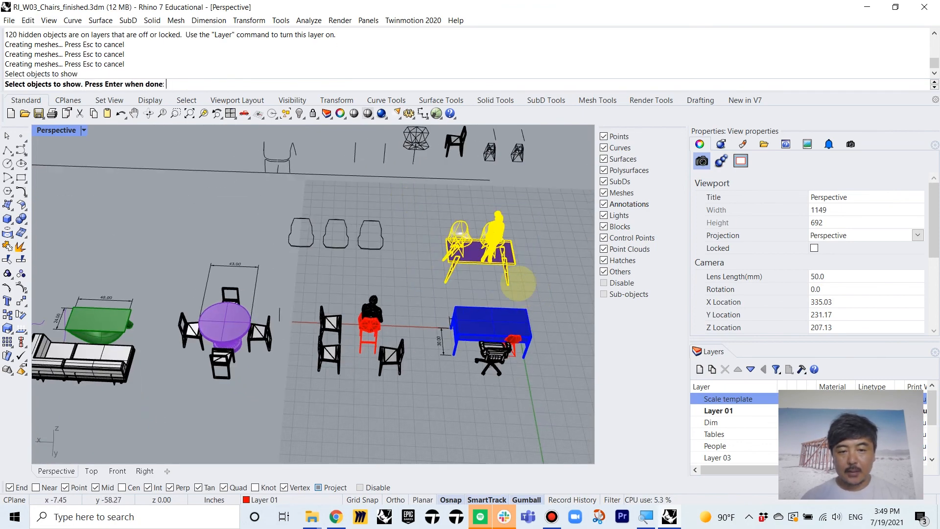
{"action": "key", "text": "Return"}
- Set the Perspective viewport to Rendered display mode and show it maximized to compare the new armchair with the other chairs and figures
{"action": "double_click", "coordinate": [69, 132]}
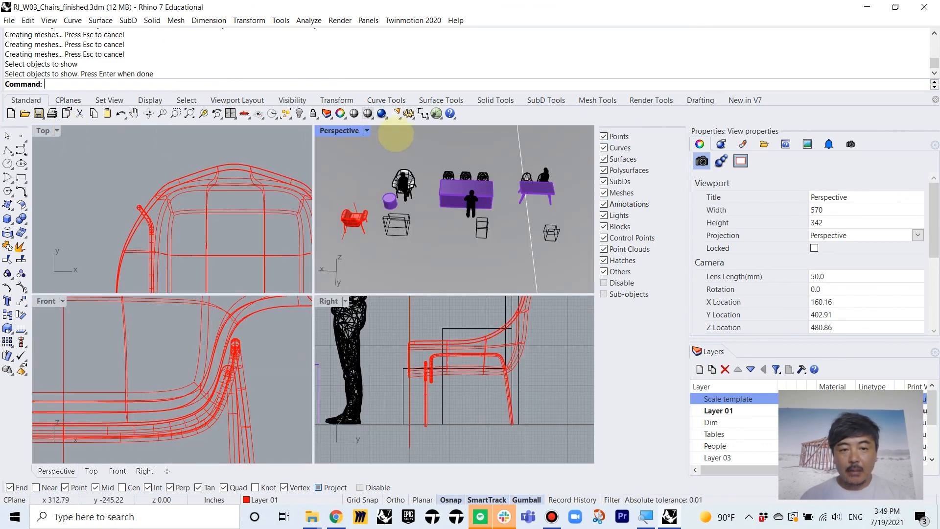
{"action": "left_click", "coordinate": [367, 130]}
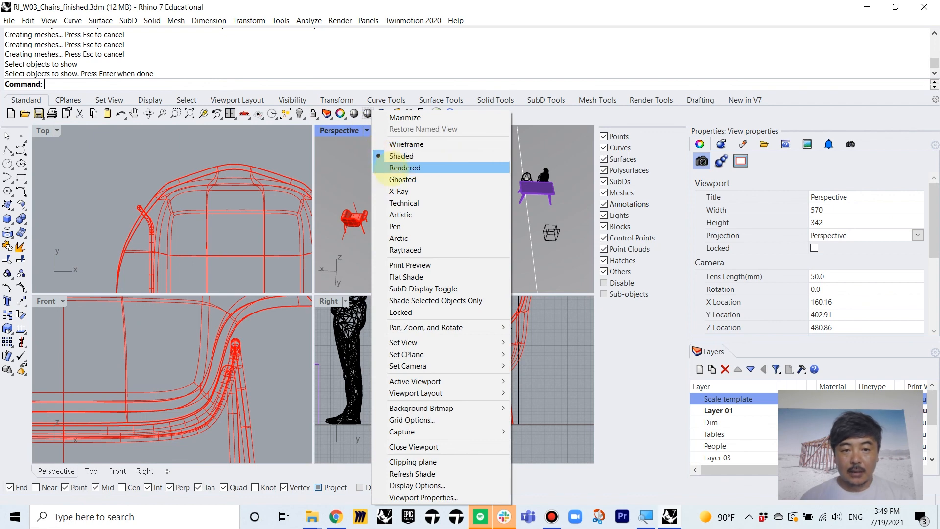
{"action": "left_click", "coordinate": [391, 168]}
{"action": "double_click", "coordinate": [329, 131]}
{"action": "right_click_drag", "start_coordinate": [421, 333], "coordinate": [357, 315]}
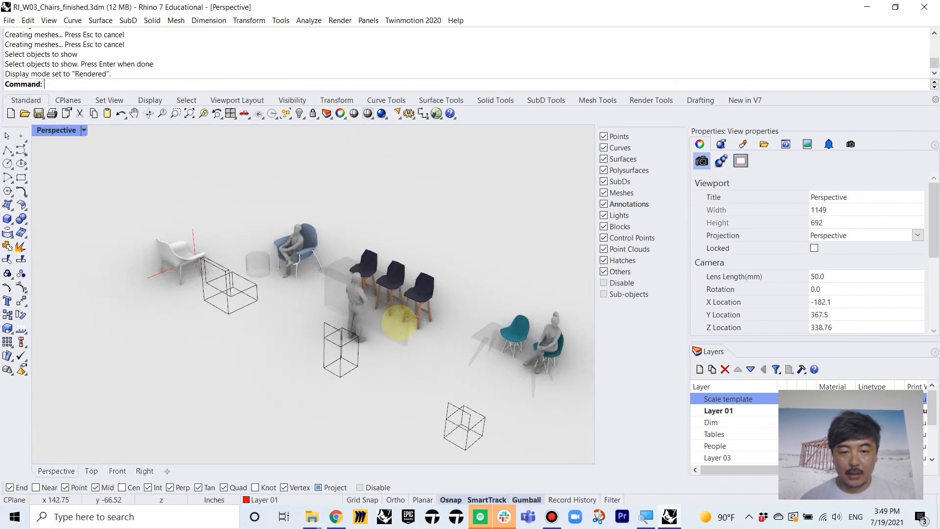
{"action": "scroll", "coordinate": [483, 343], "scroll_direction": "up", "scroll_amount": 6}
{"action": "right_click_drag", "start_coordinate": [514, 406], "coordinate": [479, 333]}
{"action": "scroll", "coordinate": [479, 332], "scroll_direction": "down", "scroll_amount": 5}
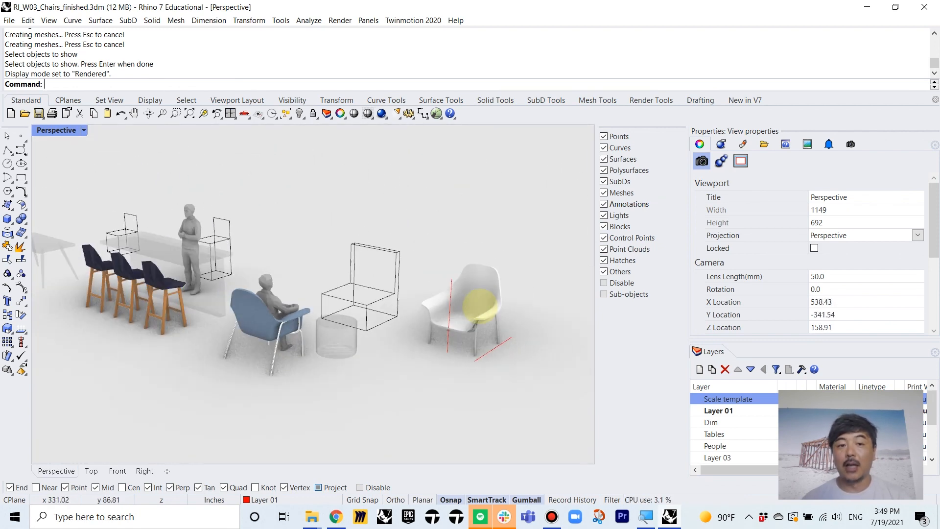